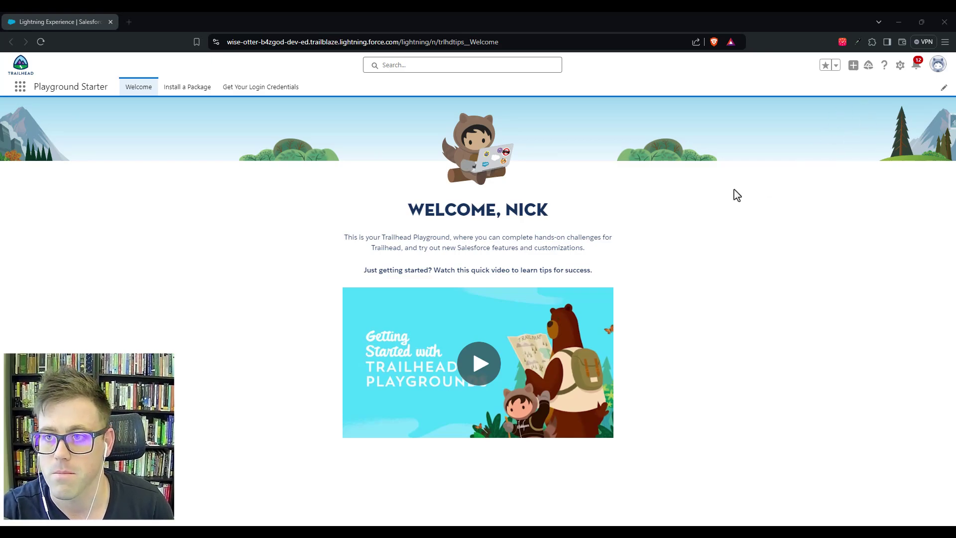
# Step: Open the Sales app from the App Launcher and dismiss the Go Mobile pop-up
pyautogui.click(724, 166)
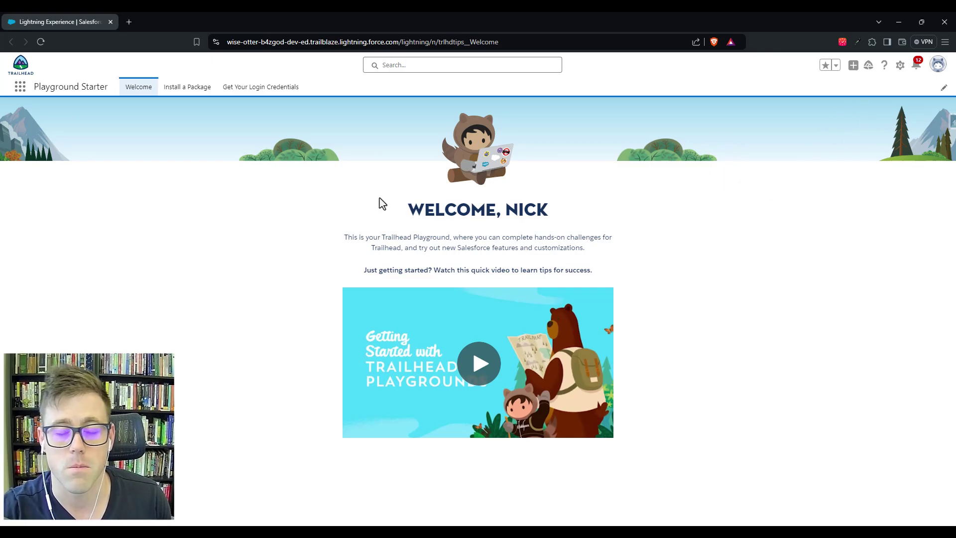
pyautogui.click(21, 88)
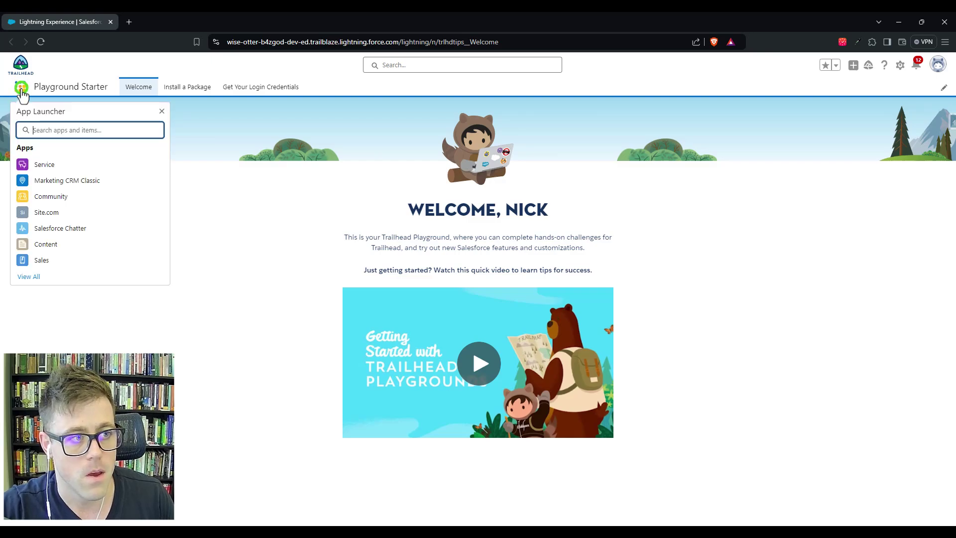
pyautogui.click(39, 261)
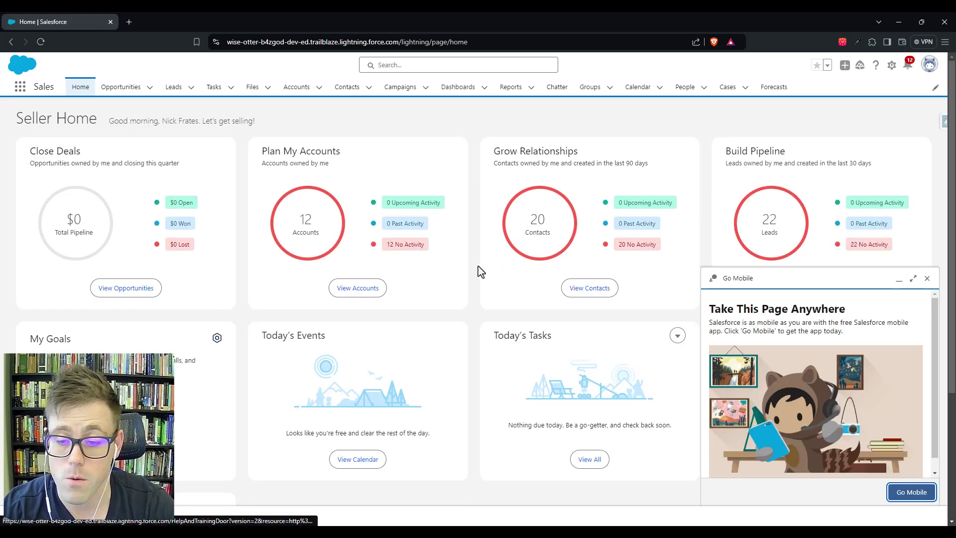
pyautogui.click(928, 278)
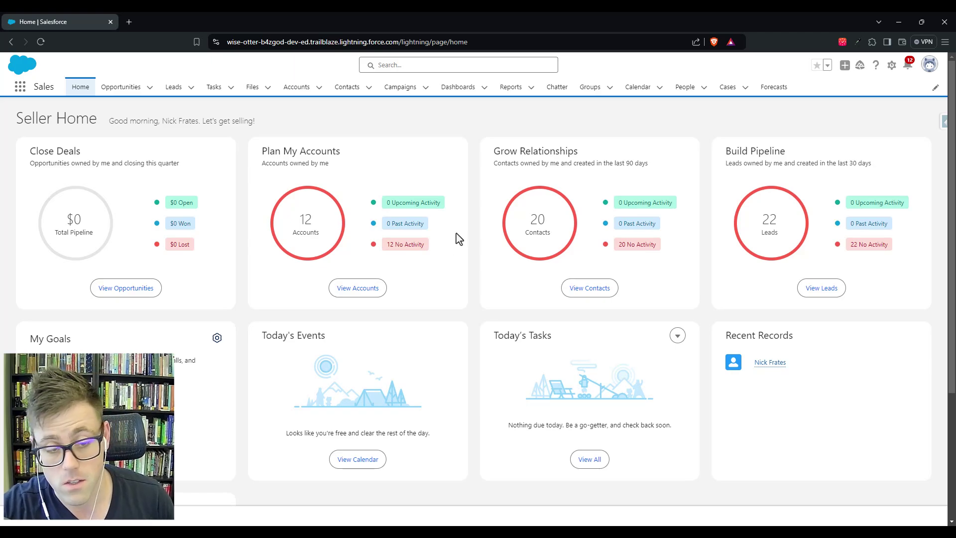
pyautogui.click(339, 120)
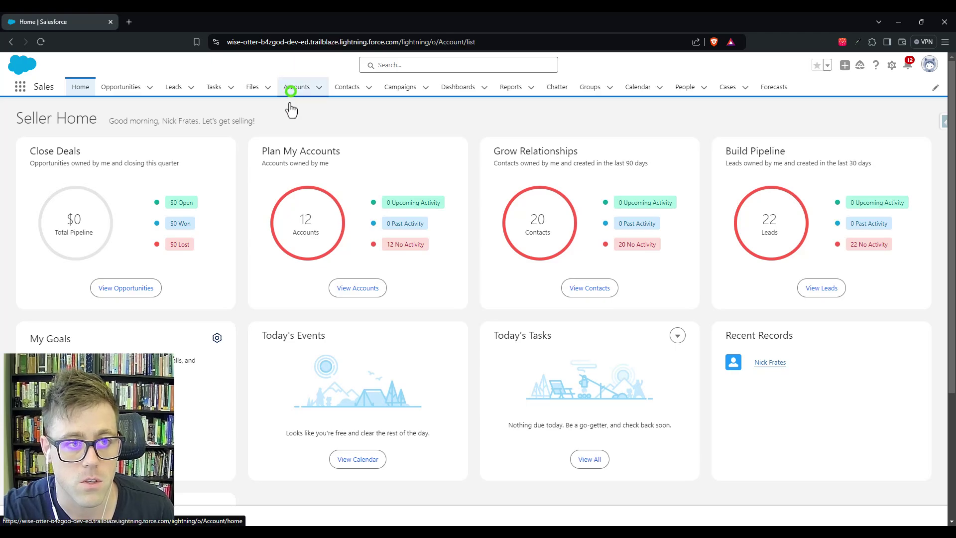
# Step: Open the Edge Communications record from the All Accounts list view and examine its related contacts and opportunities
pyautogui.click(295, 88)
pyautogui.click(80, 126)
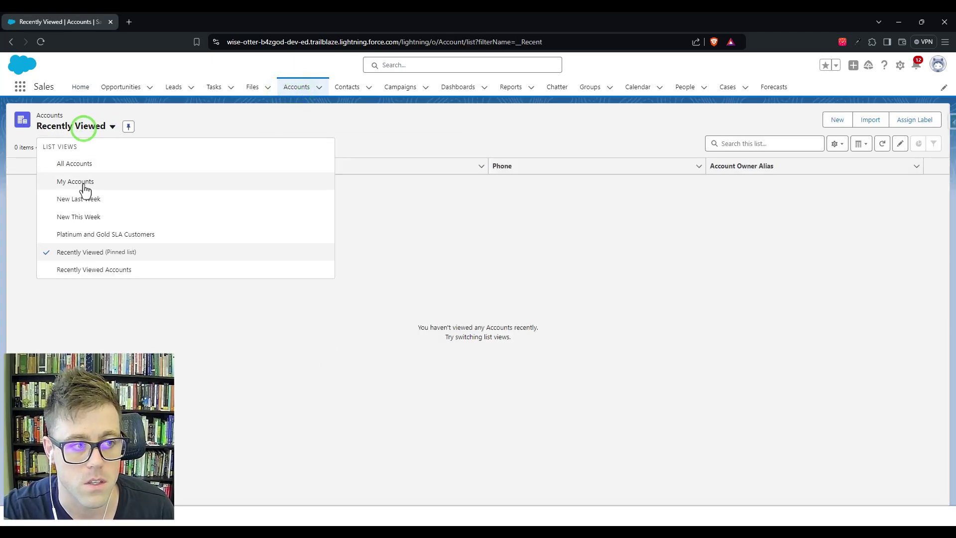
pyautogui.click(75, 162)
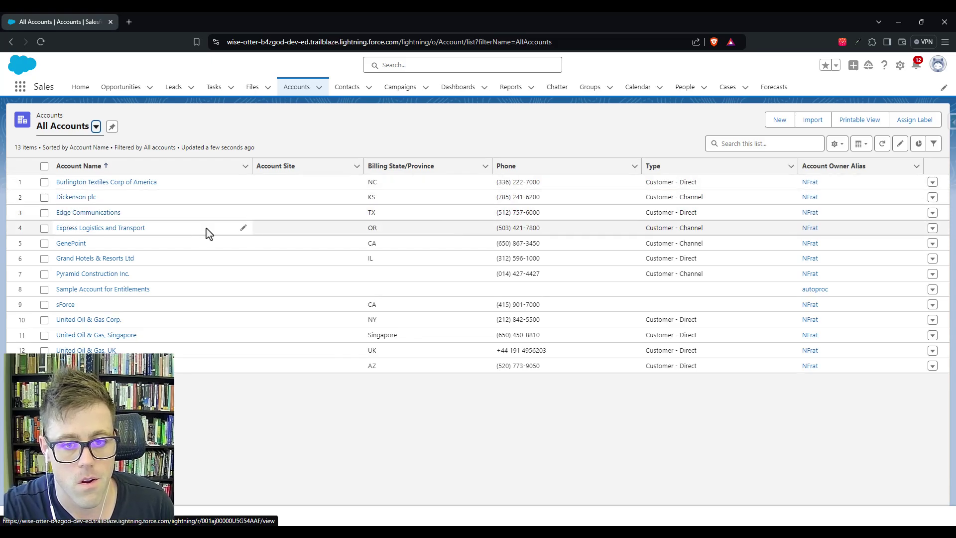
pyautogui.click(88, 214)
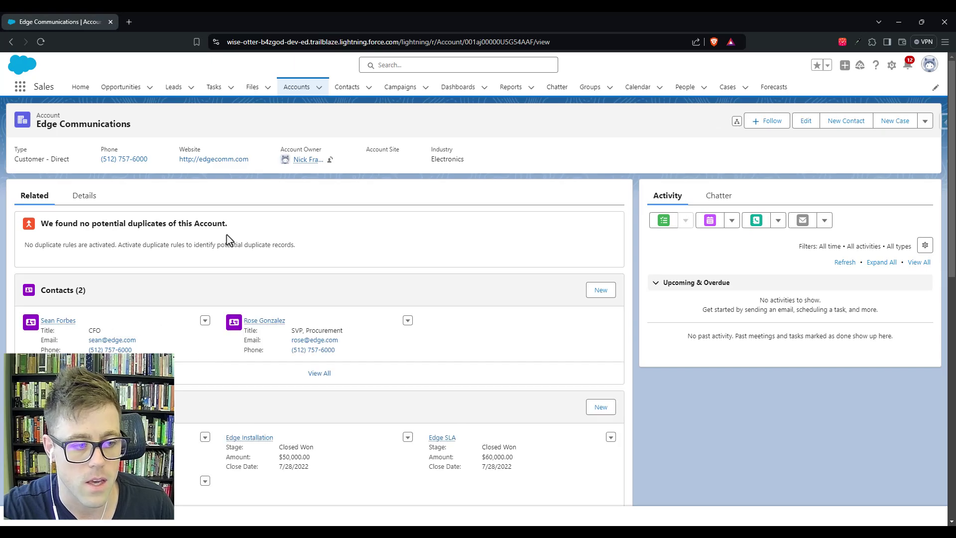
pyautogui.scroll(-2, 372, 232)
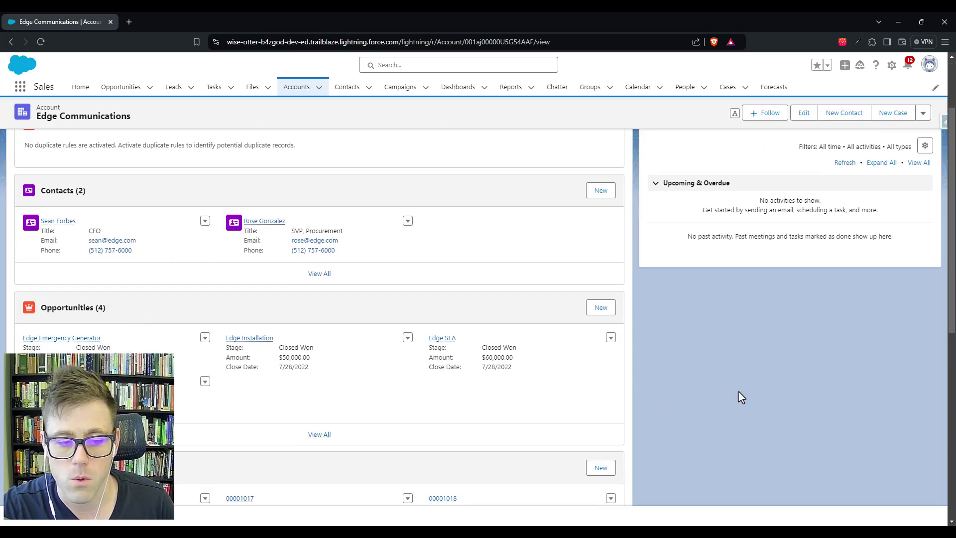
pyautogui.scroll(2, 531, 409)
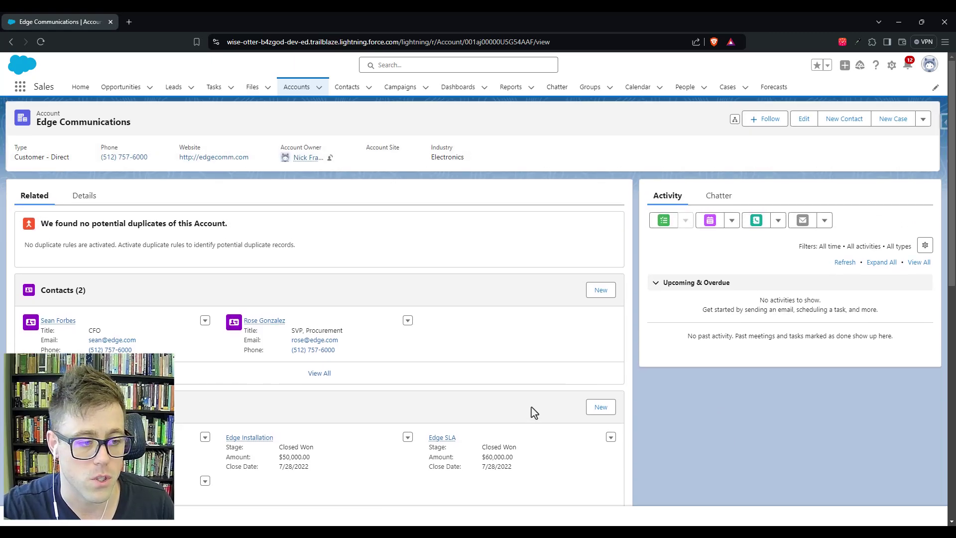
pyautogui.scroll(-2, 581, 397)
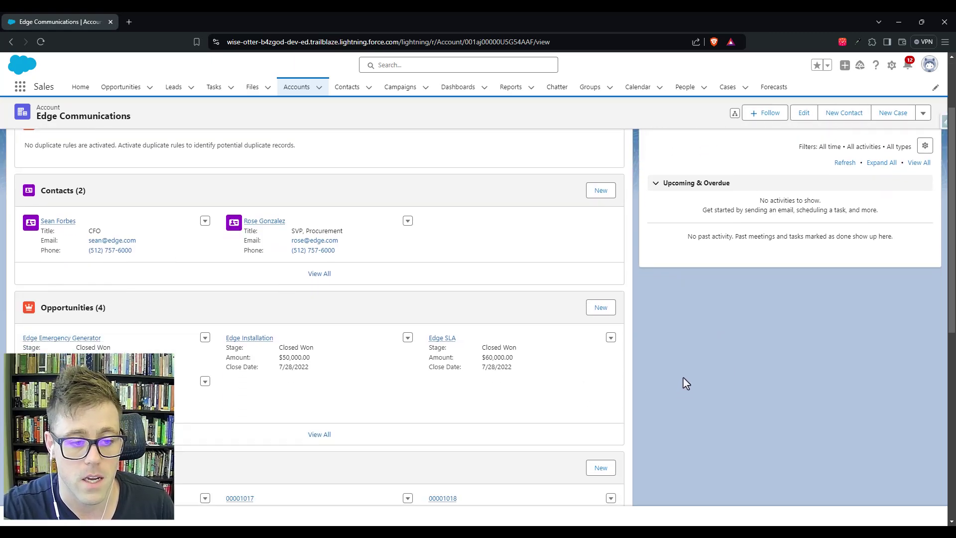
pyautogui.moveTo(46, 345)
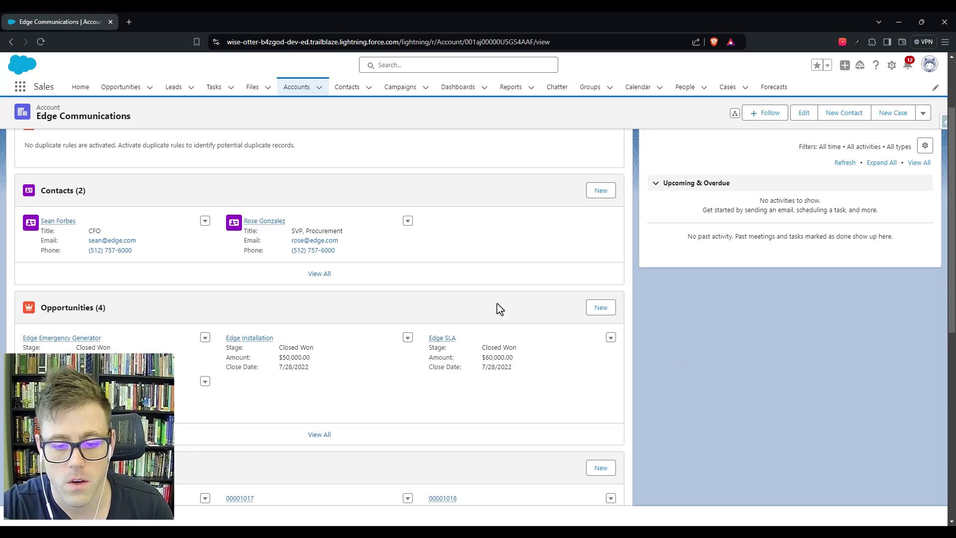
# Step: Open Setup for the current app and dismiss the Guidance Center introduction and its panel
pyautogui.click(891, 69)
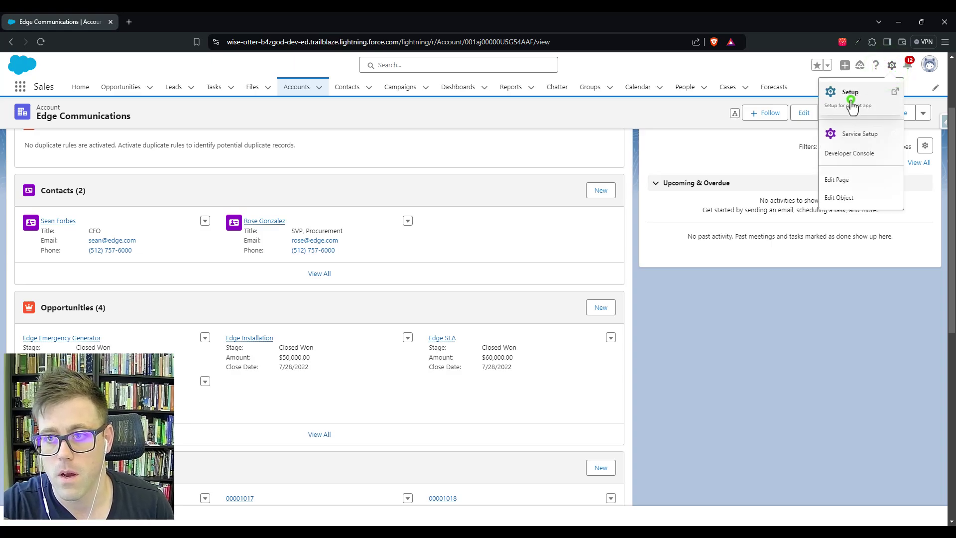
pyautogui.click(852, 99)
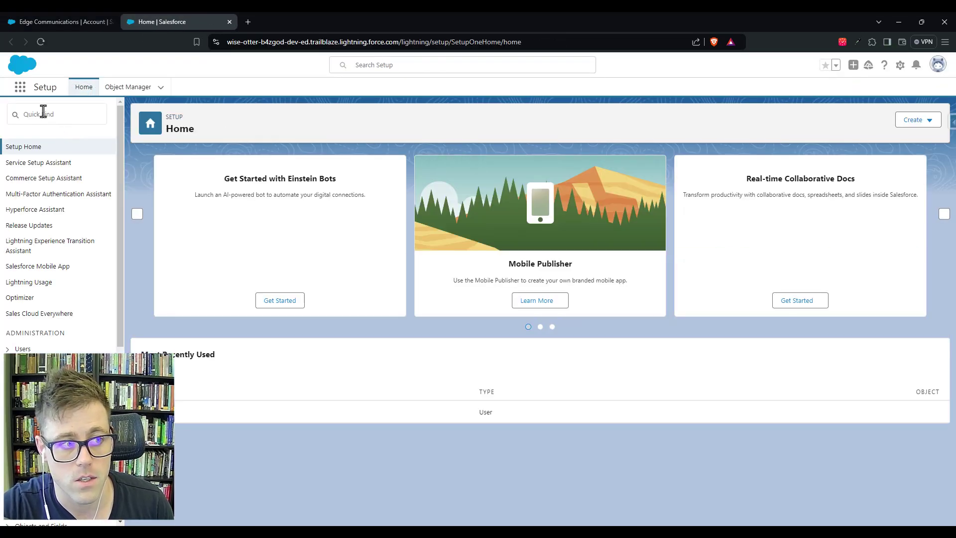
pyautogui.click(45, 109)
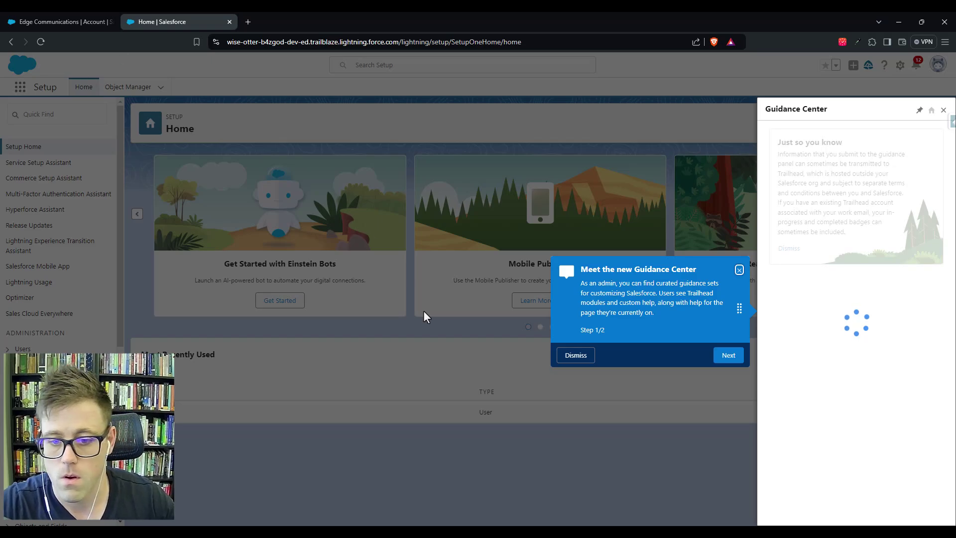
pyautogui.click(558, 360)
pyautogui.click(944, 110)
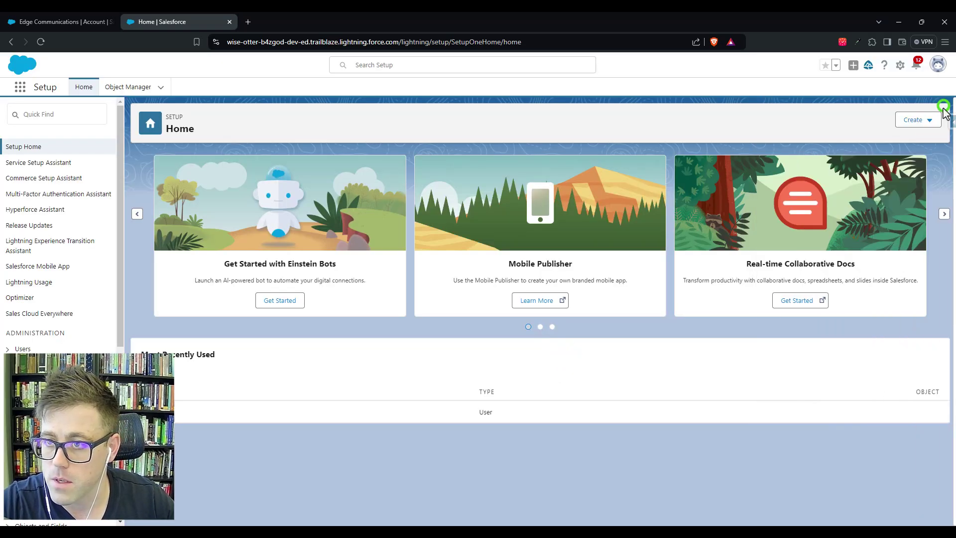
# Step: Search Setup for "flow" and open the Flows page under Process Automation
pyautogui.click(42, 118)
pyautogui.write('flow')
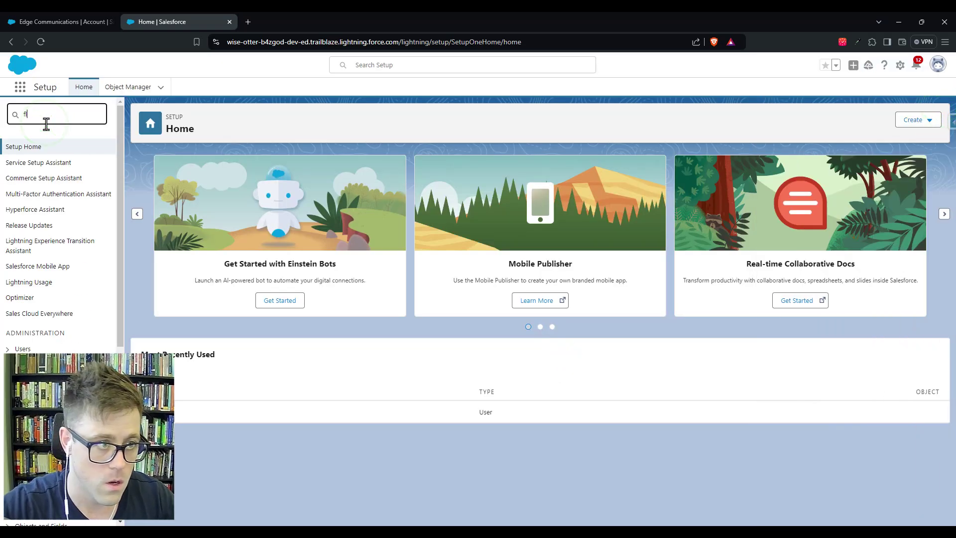
pyautogui.click(34, 272)
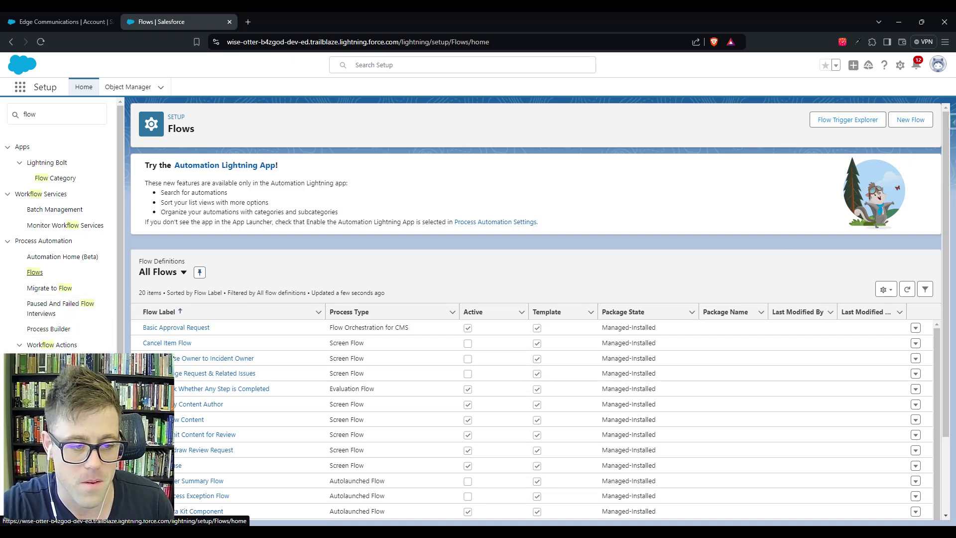
# Step: Create a new Screen Flow from scratch and open the element choices between Start and End
pyautogui.click(910, 120)
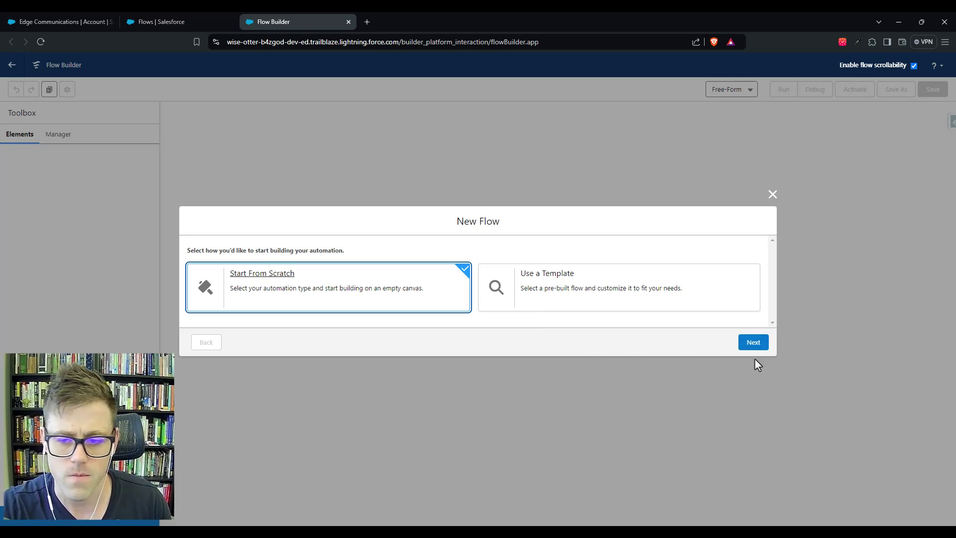
pyautogui.click(751, 343)
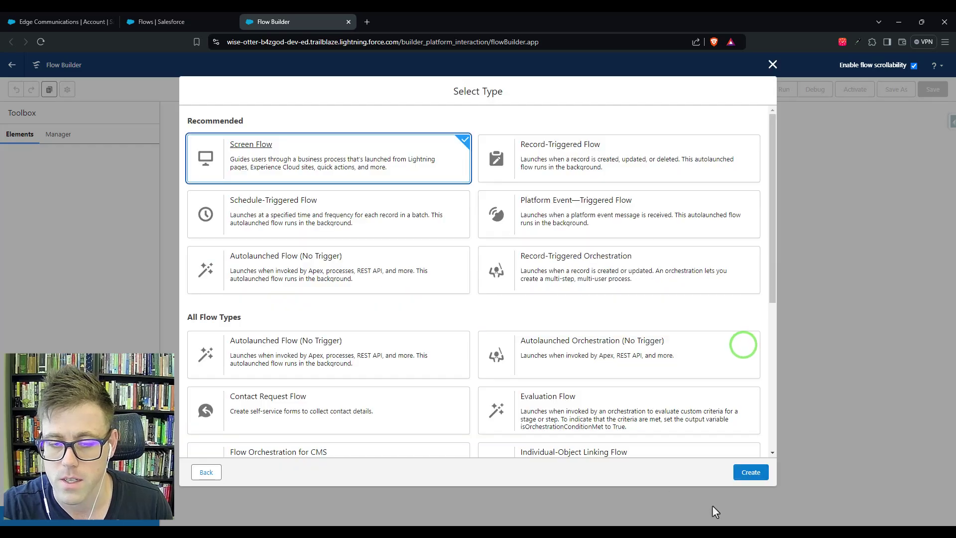
pyautogui.click(740, 473)
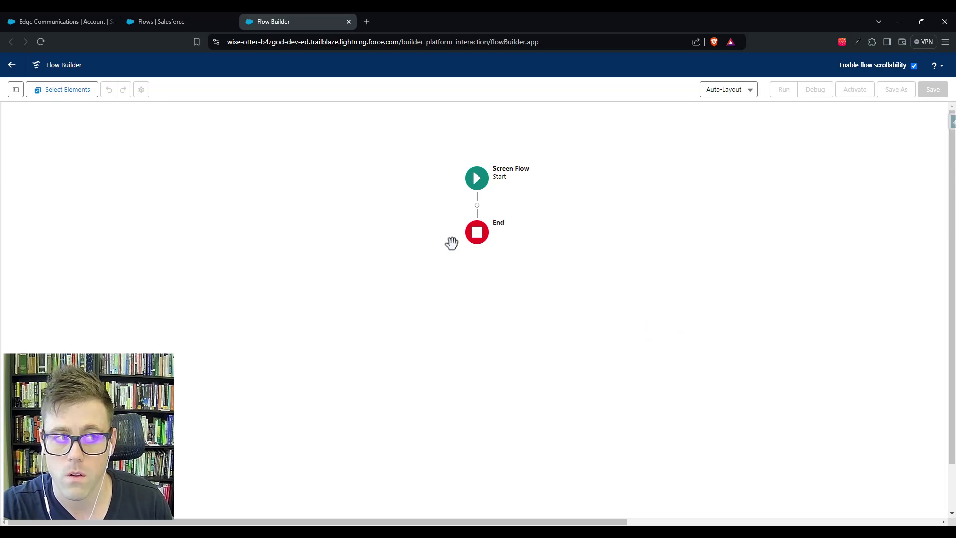
pyautogui.click(477, 205)
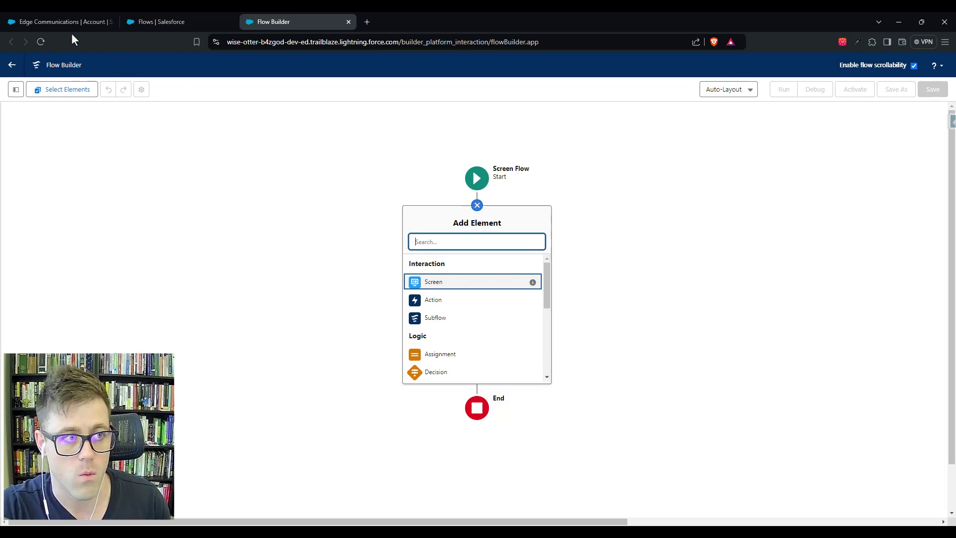
# Step: Switch to the Edge Communications account record and review its related contacts and opportunities
pyautogui.click(63, 22)
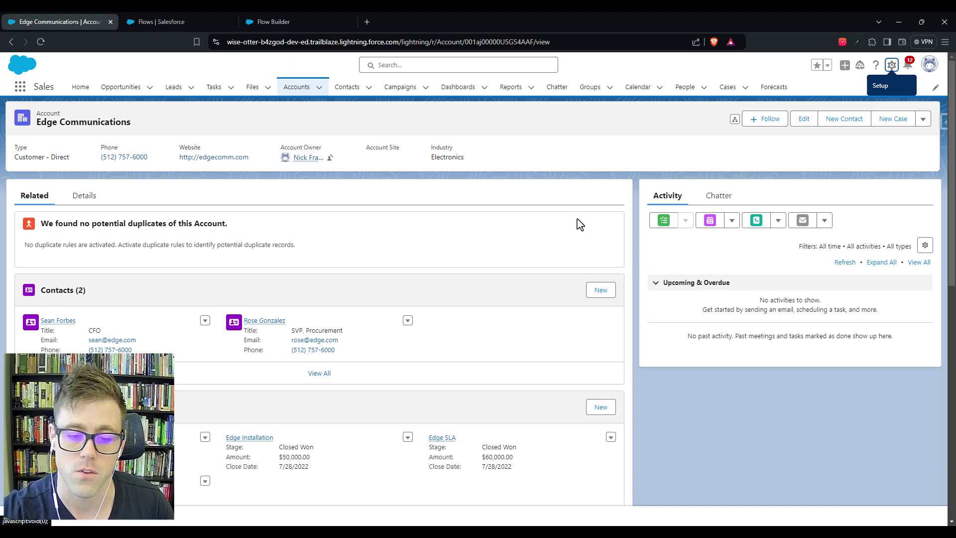
pyautogui.scroll(-2, 579, 225)
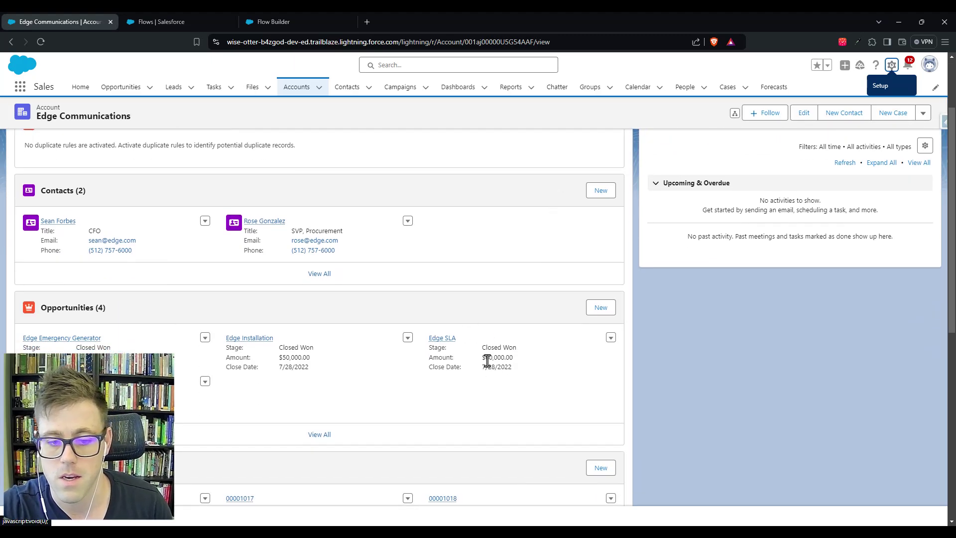
pyautogui.scroll(2, 465, 412)
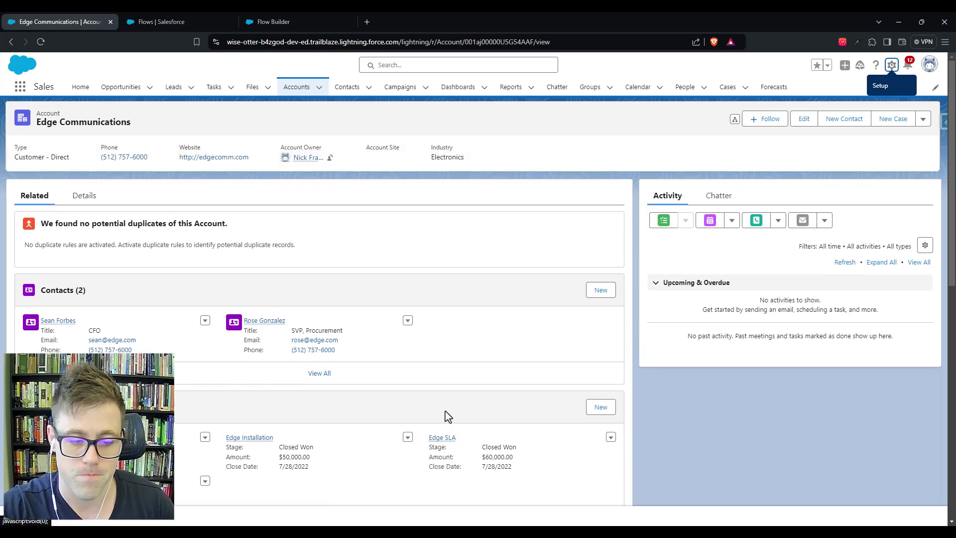
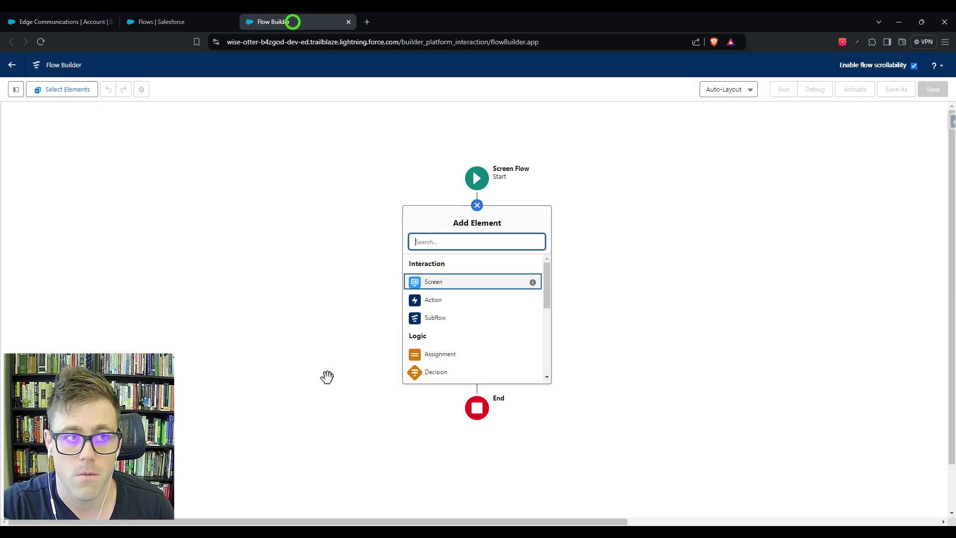
# Step: Add a Screen element to the flow and hide the Pause button in its footer
pyautogui.click(428, 287)
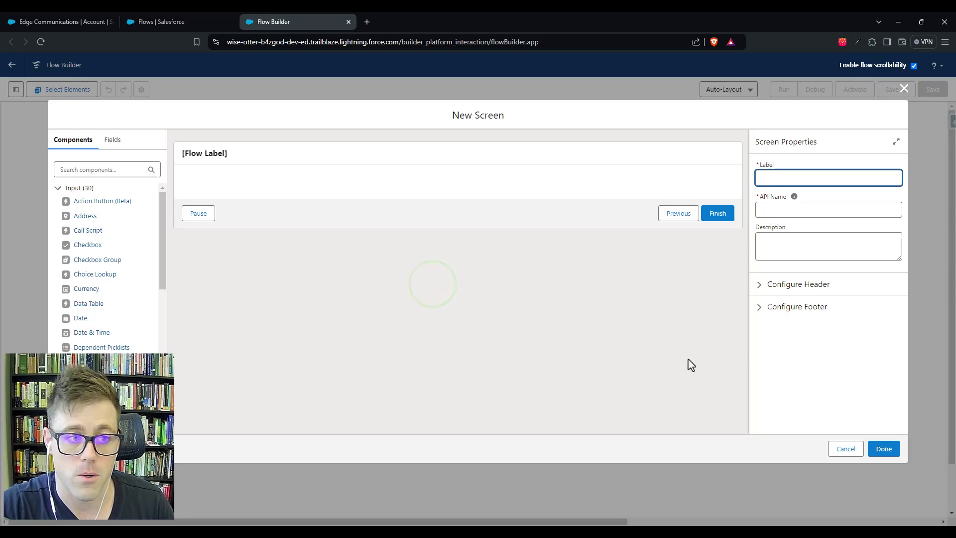
pyautogui.click(789, 310)
pyautogui.scroll(-3, 807, 357)
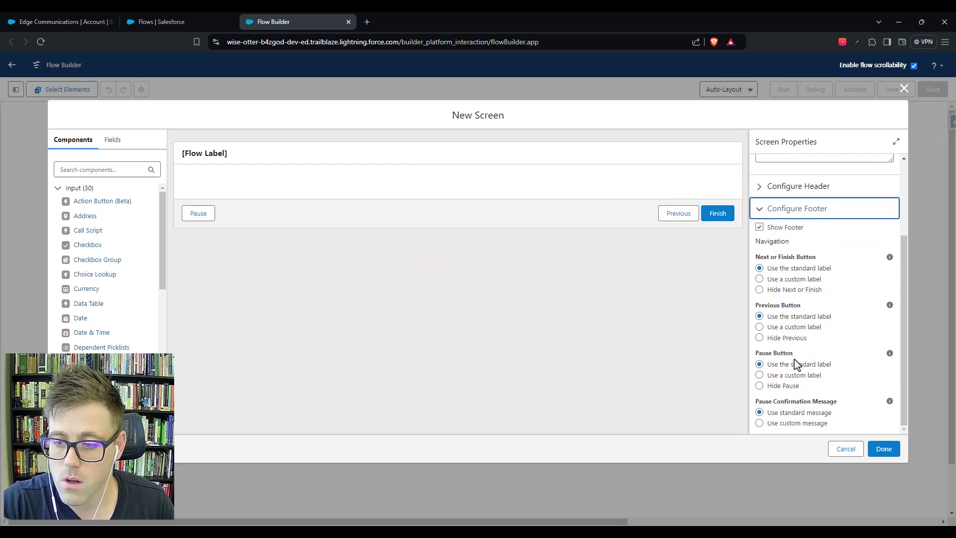
pyautogui.click(787, 387)
pyautogui.scroll(2, 802, 379)
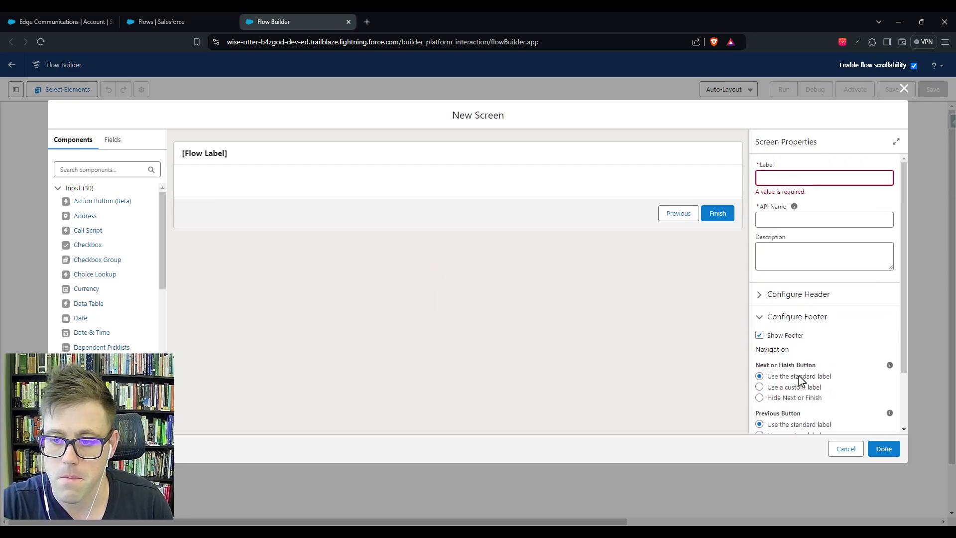
# Step: Label the new screen "Create Opportunity Screen"
pyautogui.click(787, 177)
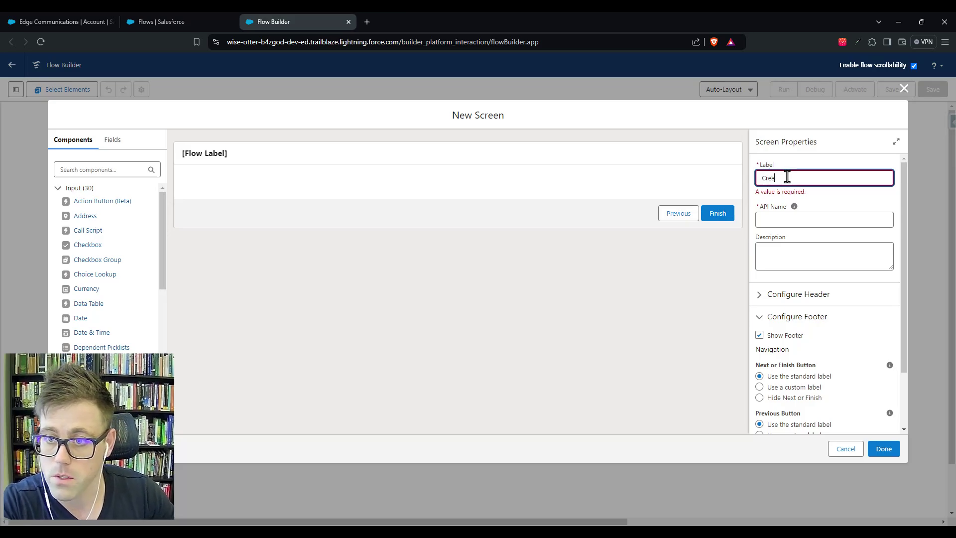
pyautogui.write('Create Opportunity Sc')
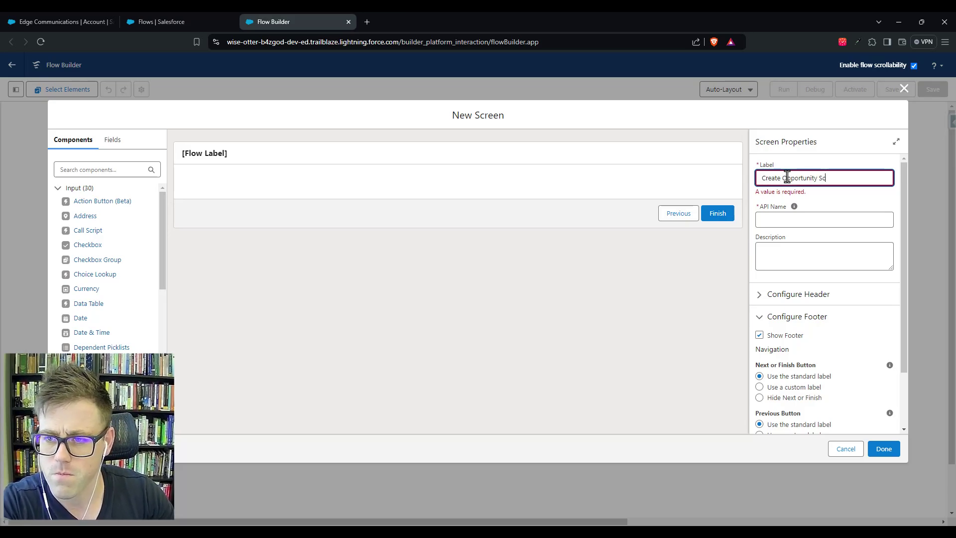
pyautogui.write('reen')
pyautogui.press('Tab')
# Step: Try hiding the Previous button in the screen footer, and restore its standard label
pyautogui.scroll(-2, 812, 298)
pyautogui.click(796, 375)
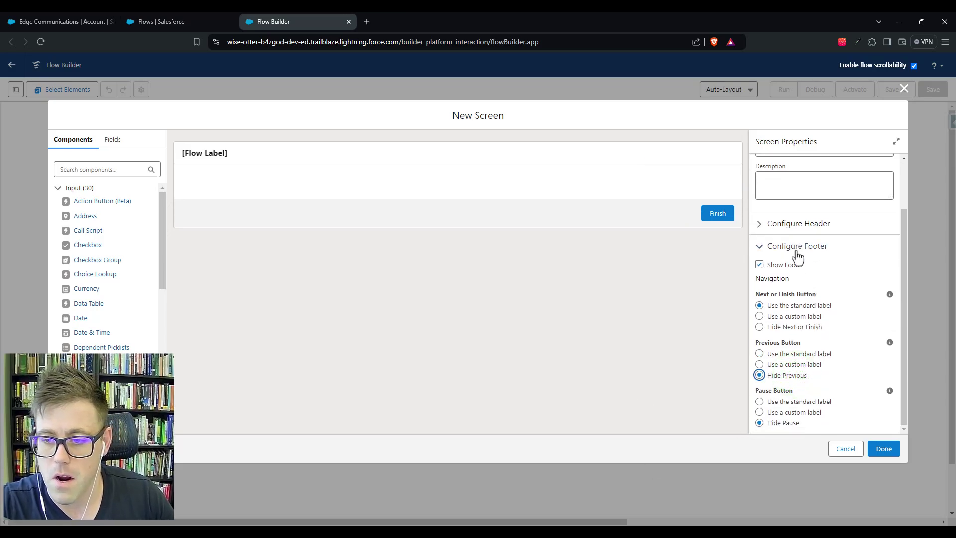
pyautogui.click(777, 356)
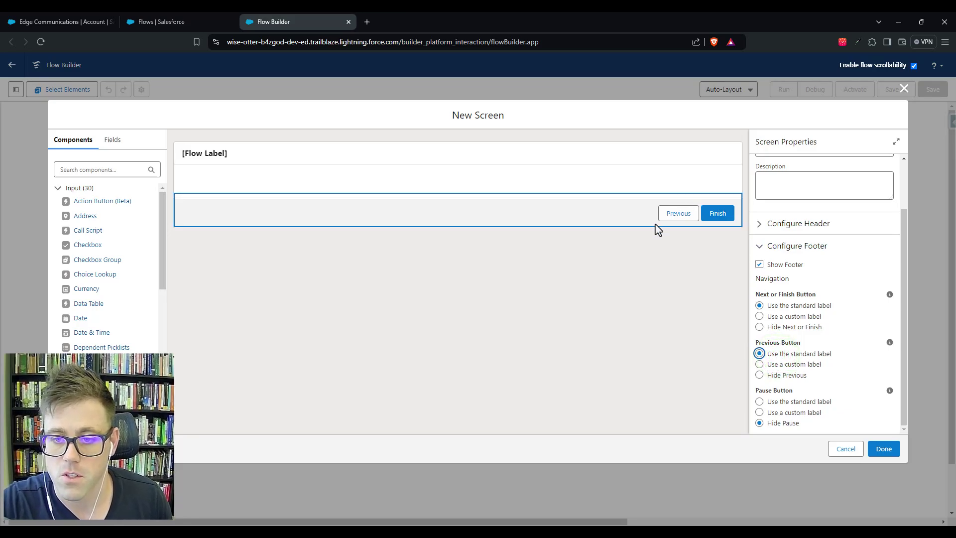
# Step: Add a Display Text component to the screen and set its API name to DT_One
pyautogui.scroll(2, 908, 305)
pyautogui.scroll(-1, 110, 287)
pyautogui.scroll(-2, 109, 286)
pyautogui.scroll(3, 107, 282)
pyautogui.scroll(-6, 107, 282)
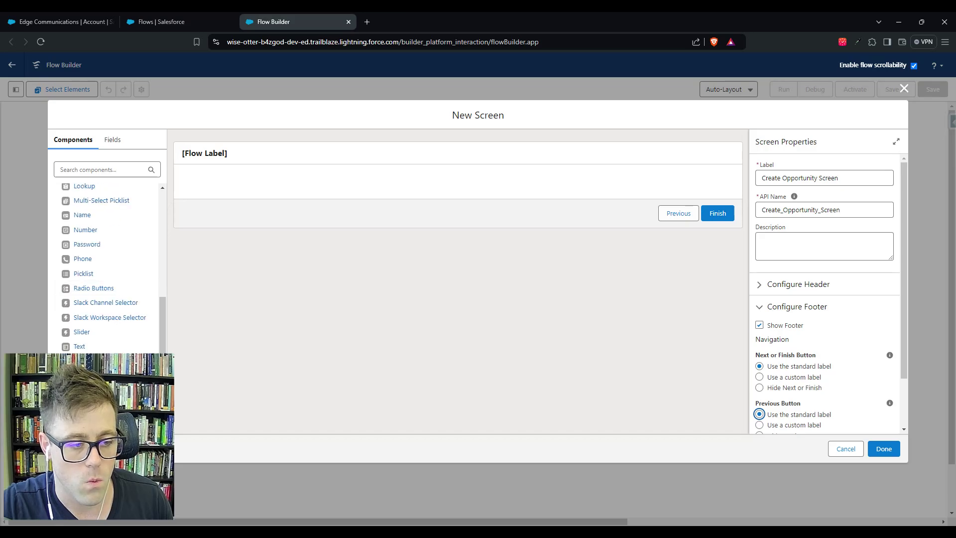
pyautogui.moveTo(274, 198); pyautogui.dragTo(279, 192)
pyautogui.click(791, 174)
pyautogui.write('DT_One')
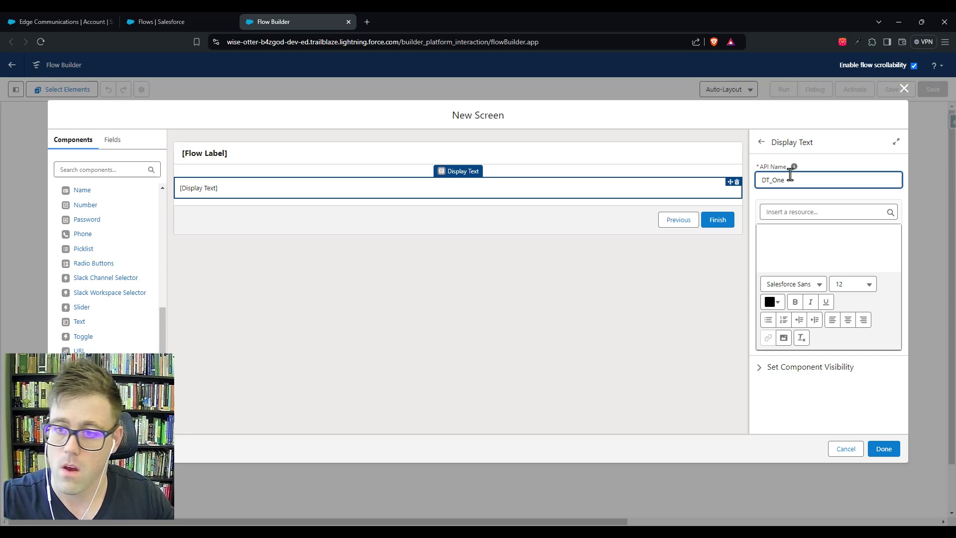
# Step: Write "Welcome to the Opportunity Creation Screen!" and "Please enter the opportunity information in the fields below." as separate paragraphs in the display text
pyautogui.click(809, 264)
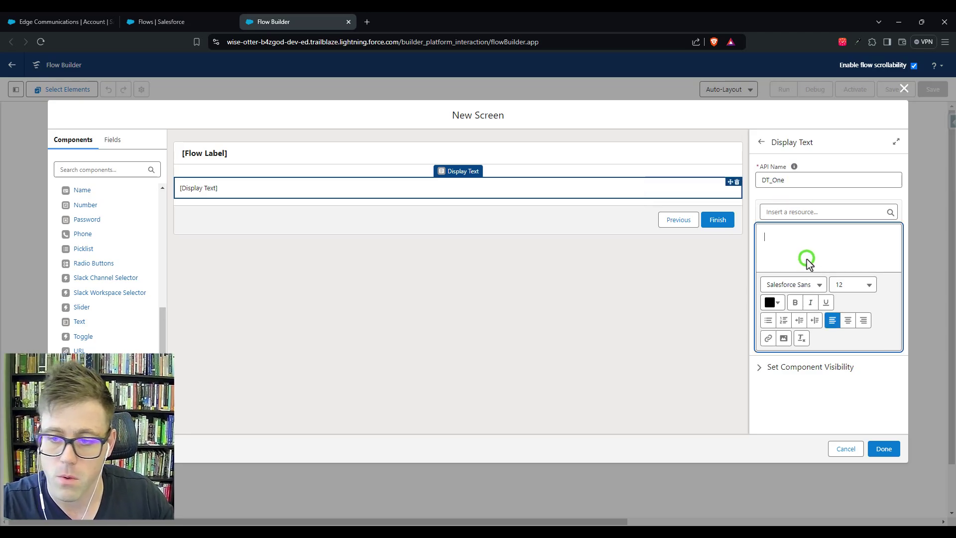
pyautogui.write('Welc')
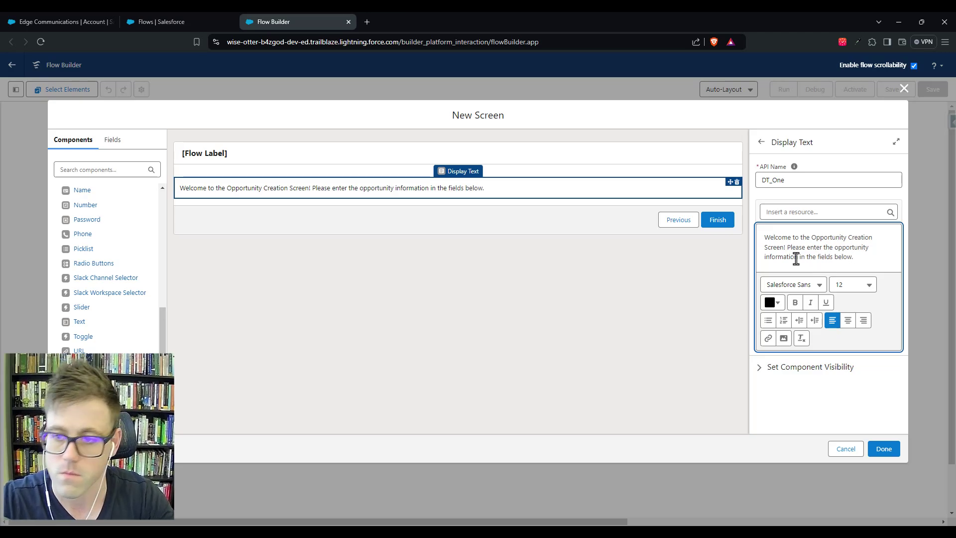
pyautogui.click(789, 249)
pyautogui.press('Return')
pyautogui.press('Return')
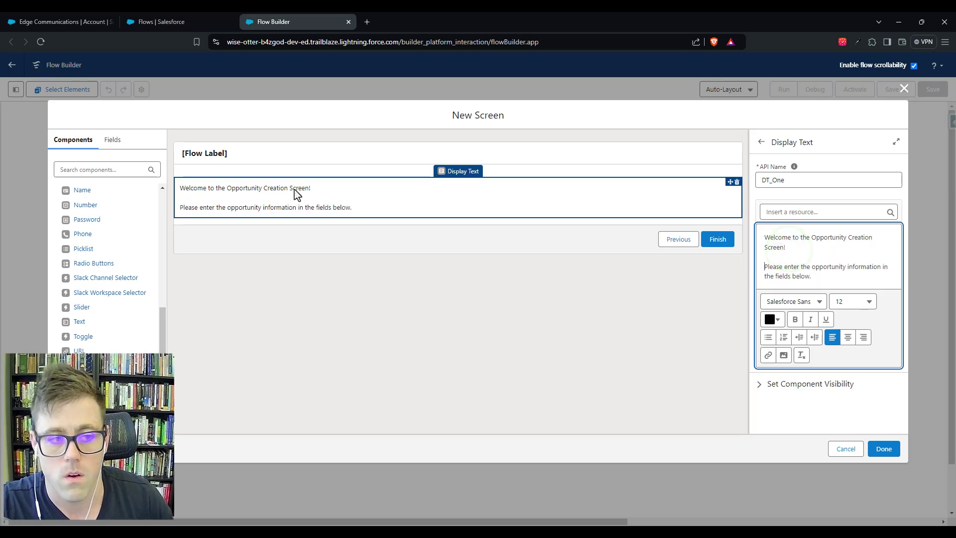
pyautogui.click(761, 141)
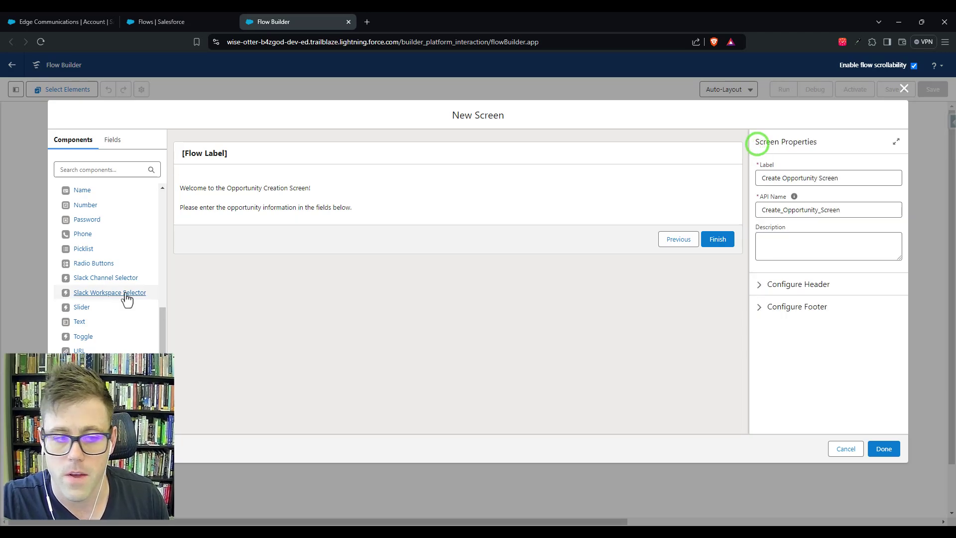
# Step: Add a Text, a Currency and a Date component below the display text
pyautogui.scroll(1, 112, 299)
pyautogui.scroll(1, 113, 299)
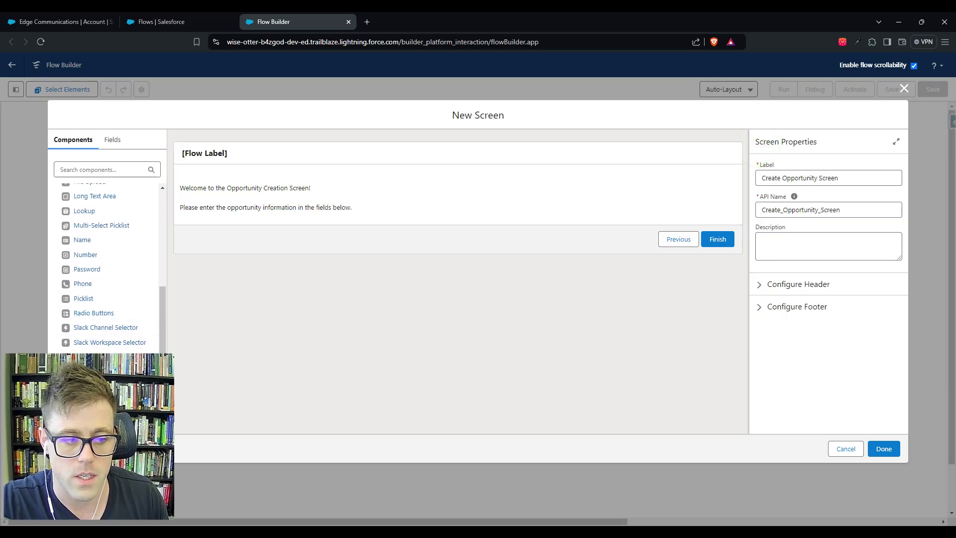
pyautogui.click(85, 356)
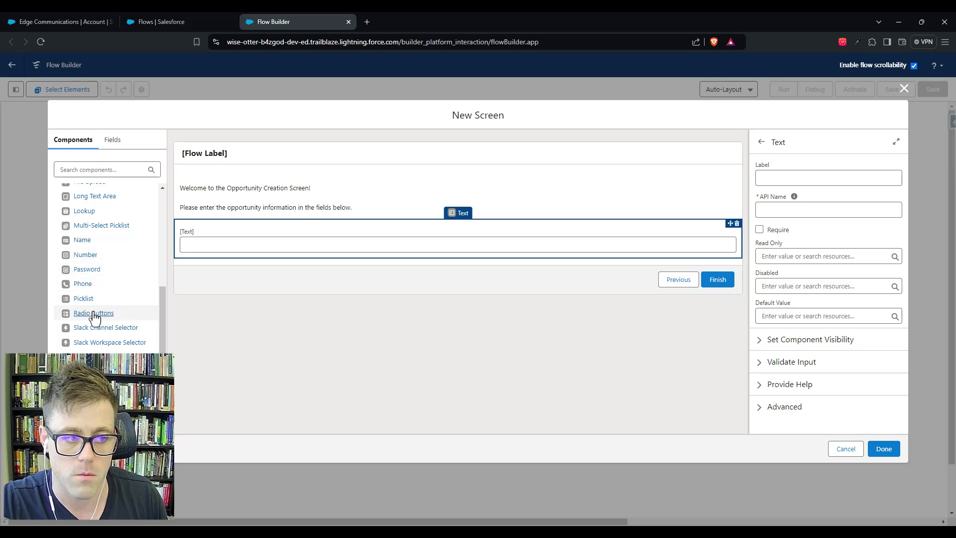
pyautogui.scroll(6, 86, 230)
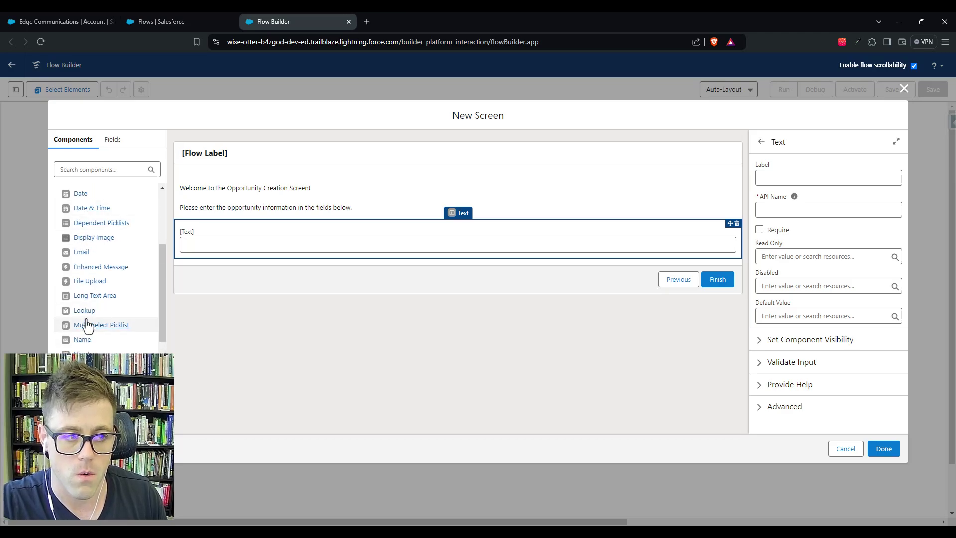
pyautogui.click(92, 264)
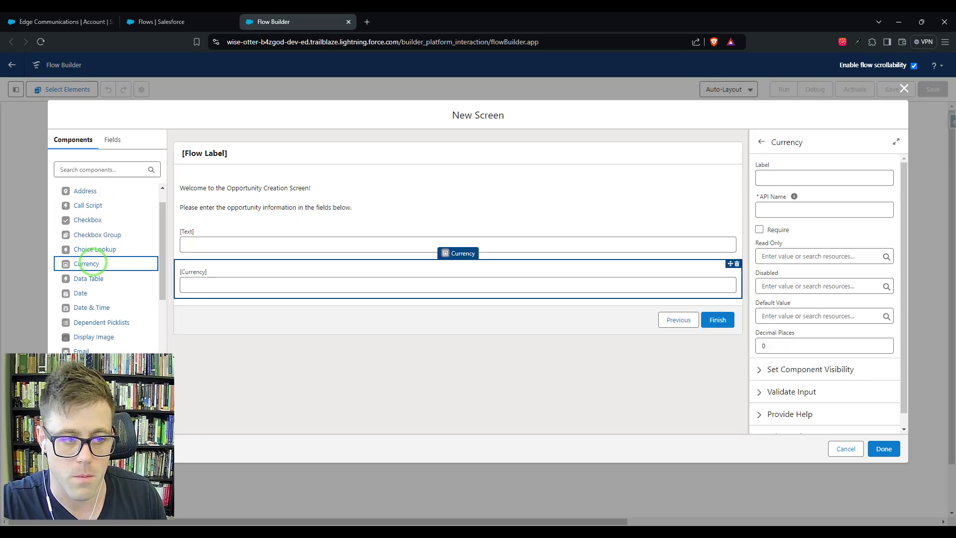
pyautogui.click(80, 294)
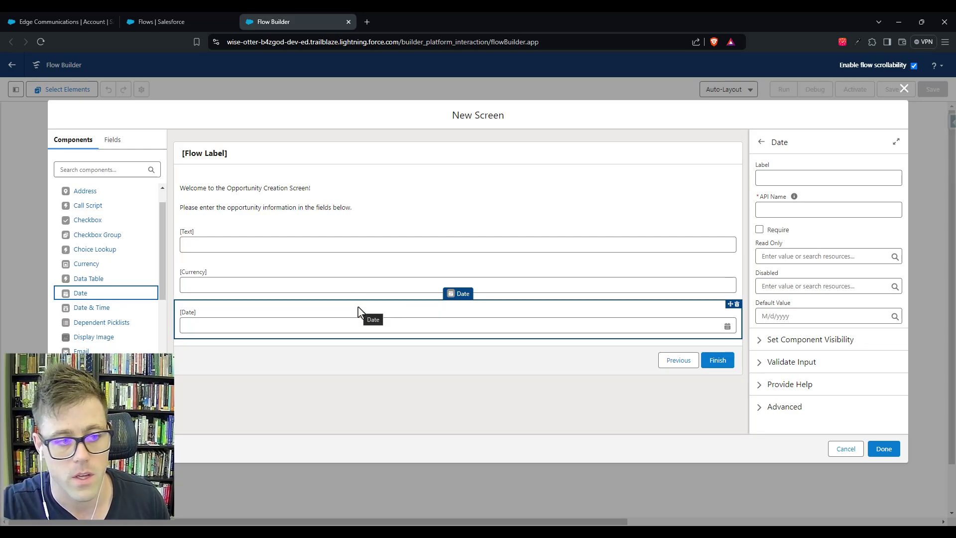
# Step: Insert a Section between the display text and the Text field, and give it a second column
pyautogui.scroll(-5, 124, 303)
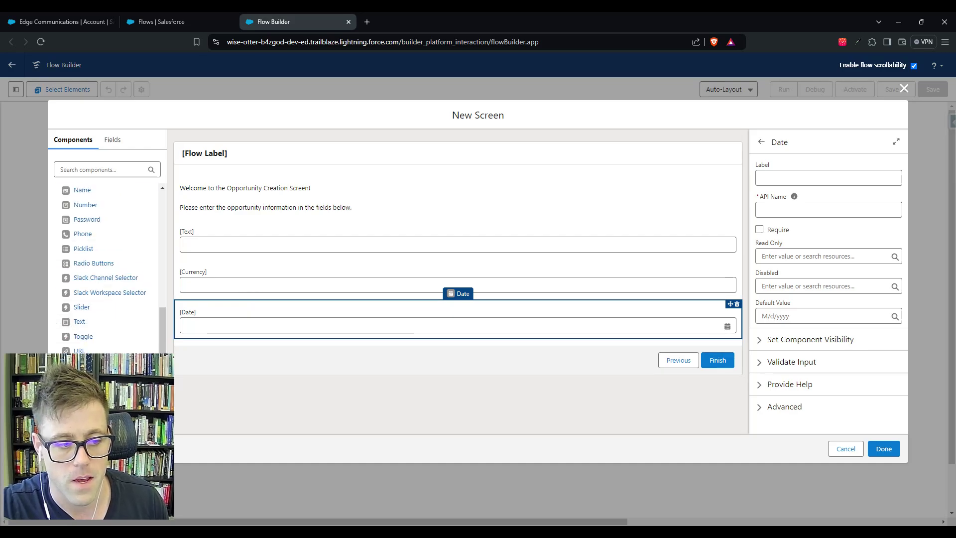
pyautogui.moveTo(83, 249); pyautogui.dragTo(284, 239)
pyautogui.click(355, 235)
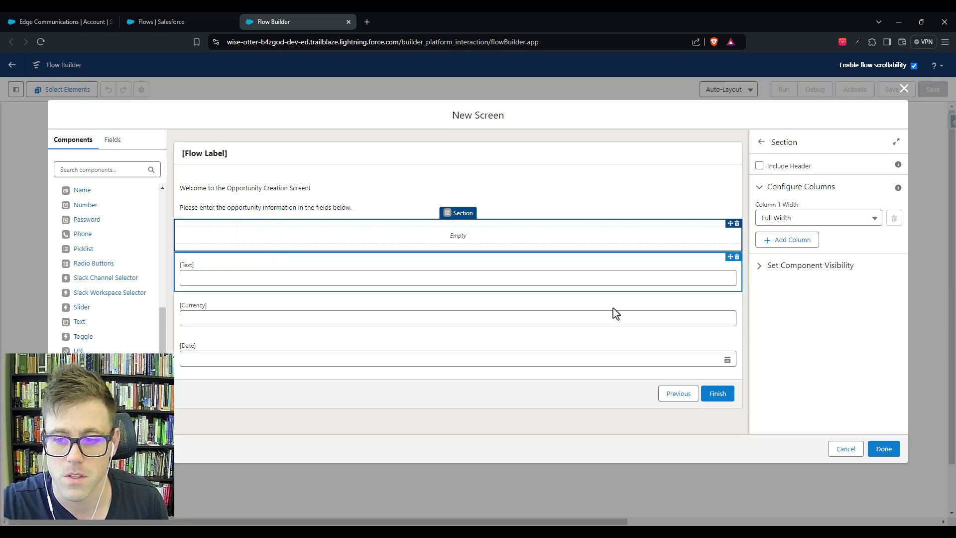
pyautogui.click(792, 240)
# Step: Move the Text, Currency and Date fields into the section's first column, in that order
pyautogui.moveTo(237, 280); pyautogui.dragTo(232, 242)
pyautogui.moveTo(239, 305); pyautogui.dragTo(222, 267)
pyautogui.moveTo(244, 348); pyautogui.dragTo(222, 303)
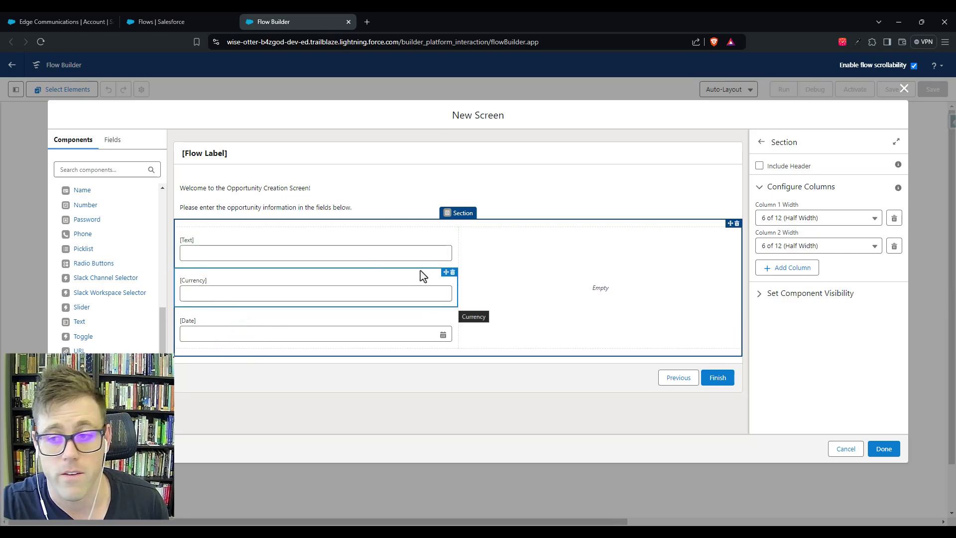
# Step: Label the Text field "Opportunity Name" and let its API name fill in from the label
pyautogui.click(269, 239)
pyautogui.click(789, 179)
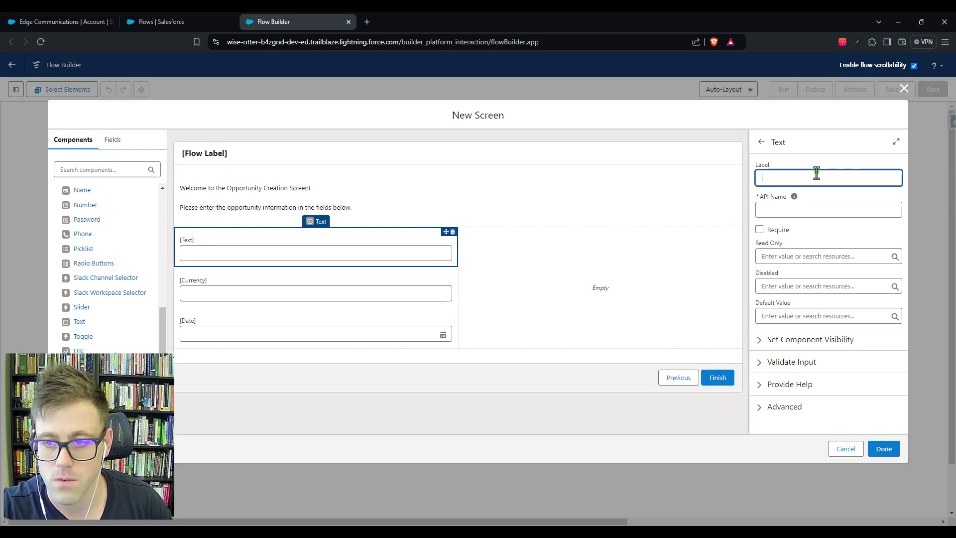
pyautogui.write('Opportunity N')
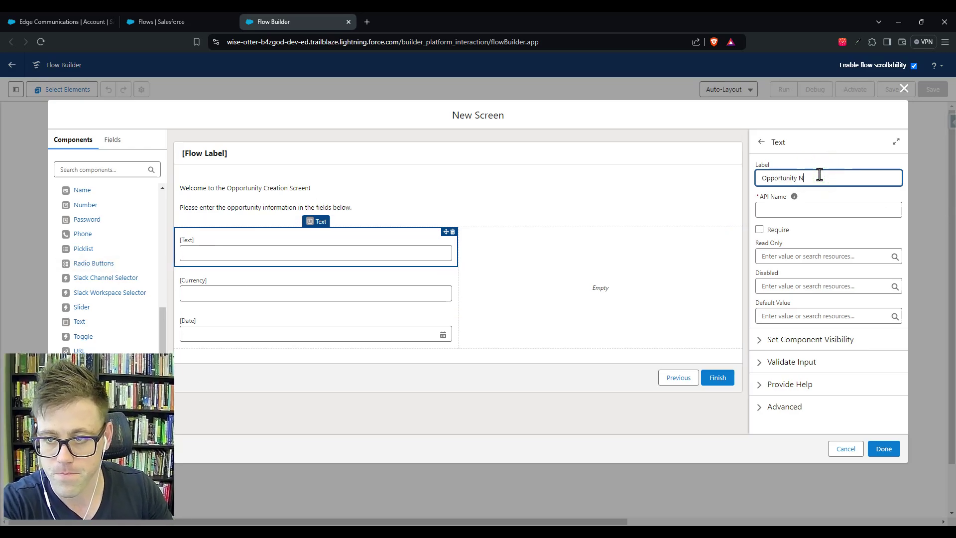
pyautogui.write('ame')
pyautogui.press('Tab')
# Step: Label the Currency field "Amount" and let its API name fill in from the label
pyautogui.click(230, 288)
pyautogui.click(762, 184)
pyautogui.write('Amount')
pyautogui.press('Tab')
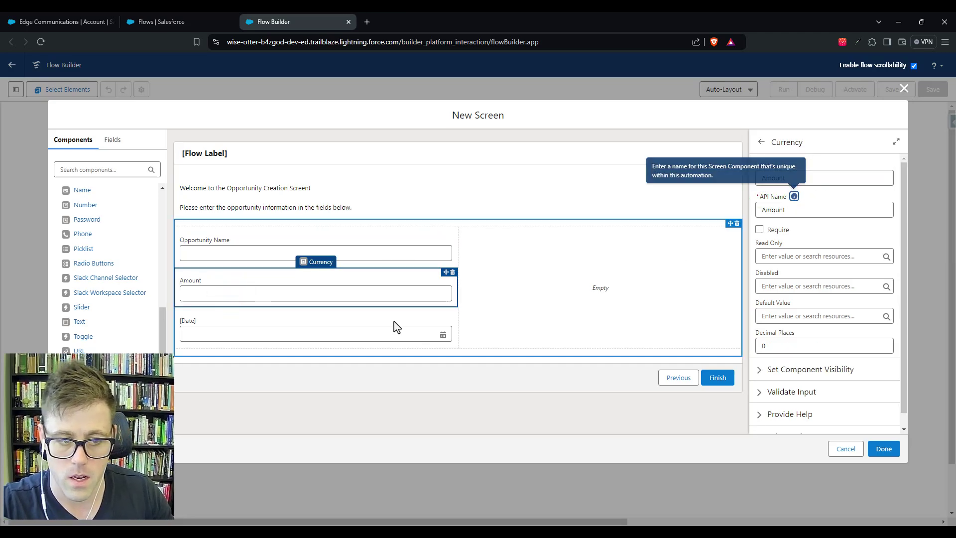
# Step: Label the Date field "Close Date" and let its API name fill in from the label
pyautogui.click(241, 327)
pyautogui.click(777, 177)
pyautogui.write('Cloc')
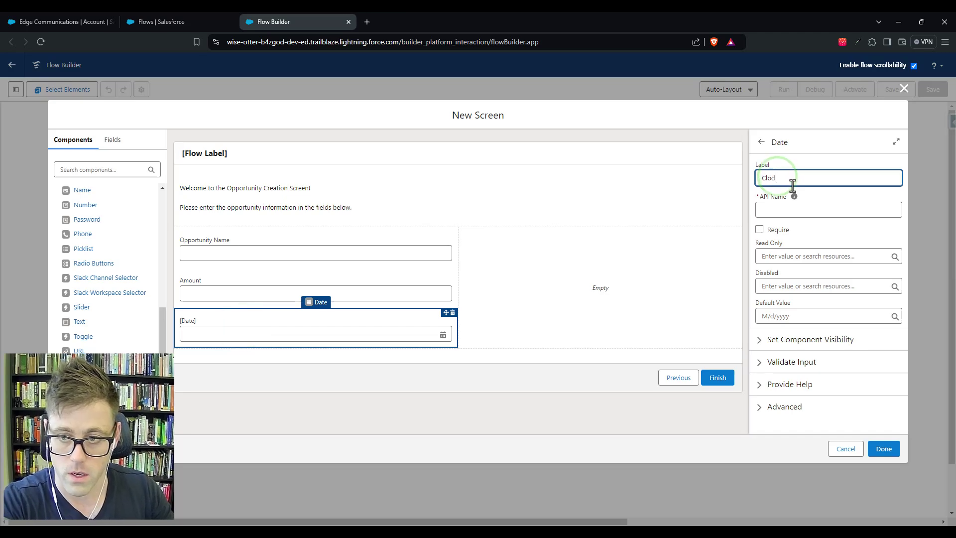
pyautogui.write('e Date')
pyautogui.press('Tab')
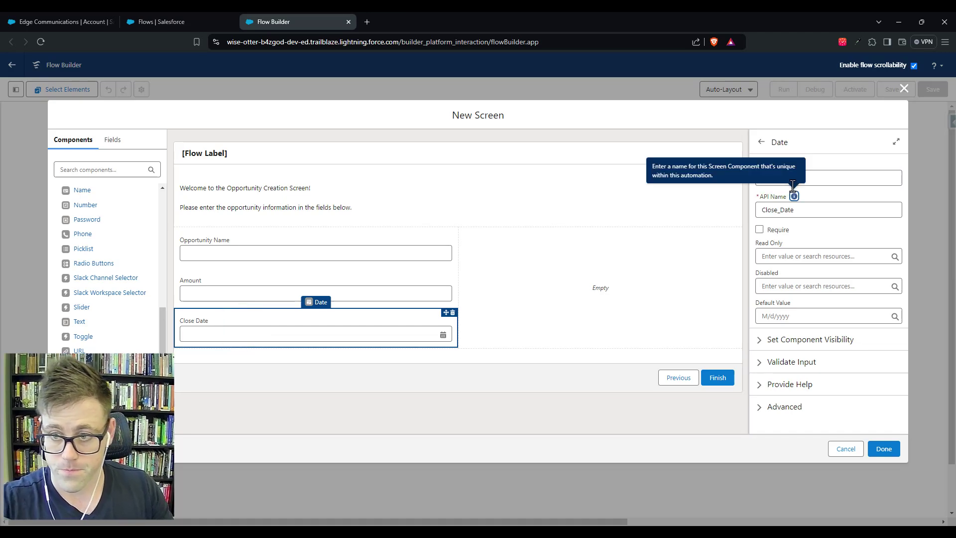
# Step: Make the Close Date, Amount and Opportunity Name fields required and finish editing the screen
pyautogui.click(778, 229)
pyautogui.click(224, 291)
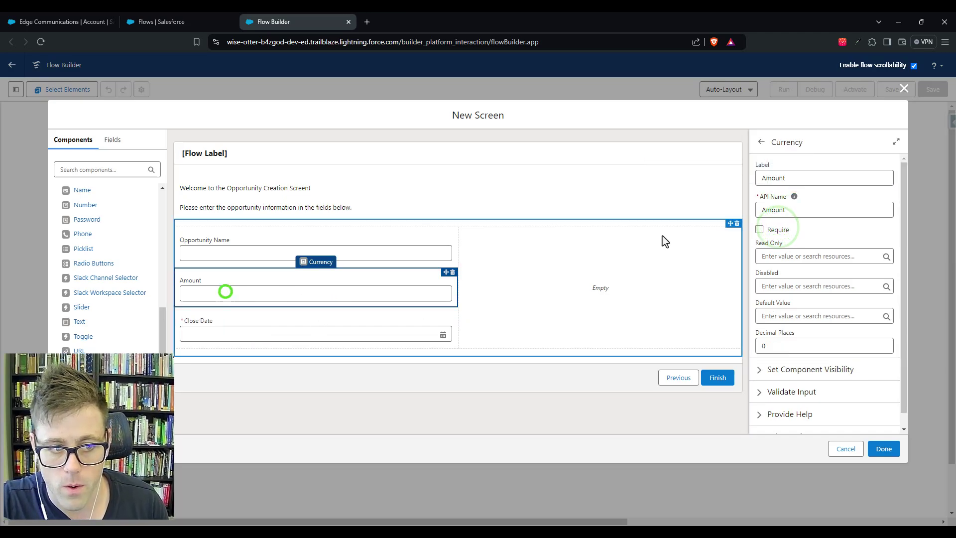
pyautogui.click(759, 229)
pyautogui.click(182, 240)
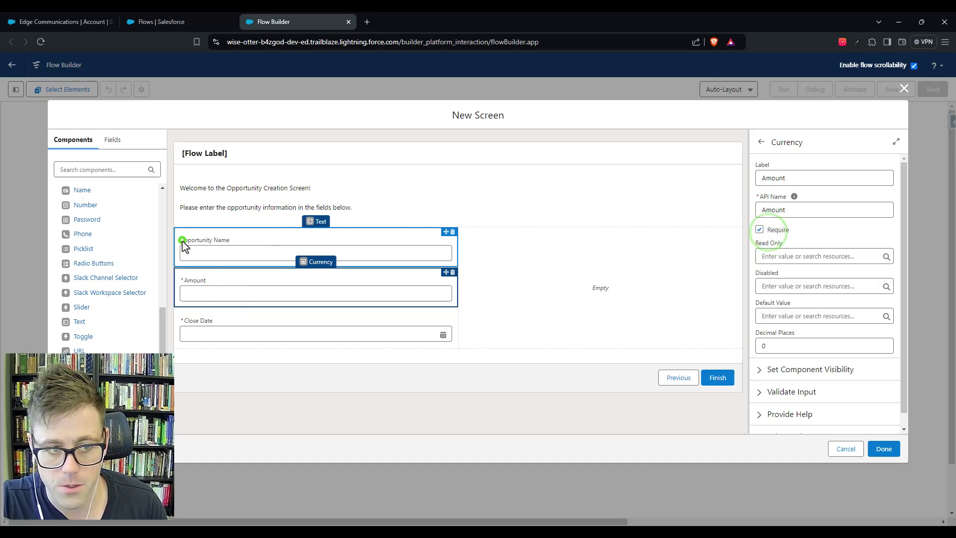
pyautogui.click(759, 229)
pyautogui.click(860, 233)
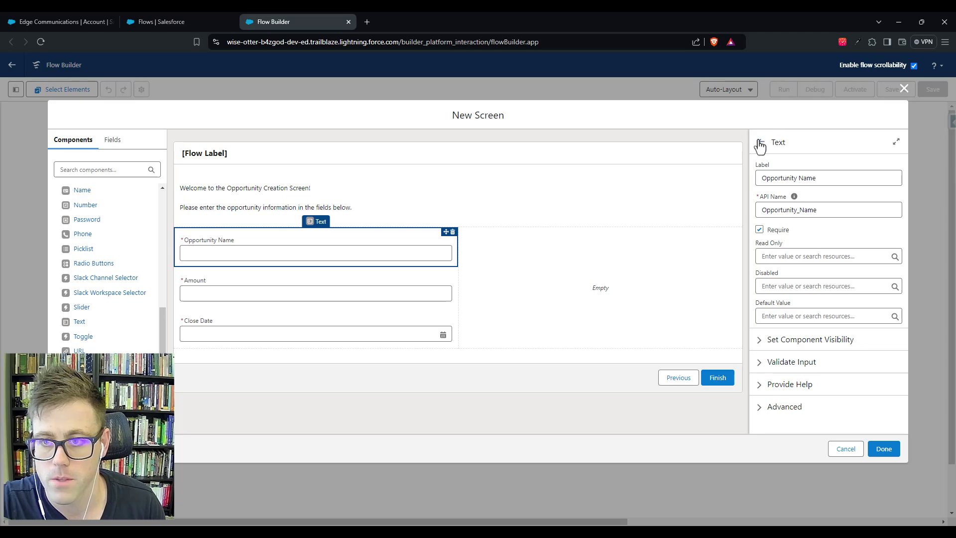
pyautogui.click(884, 449)
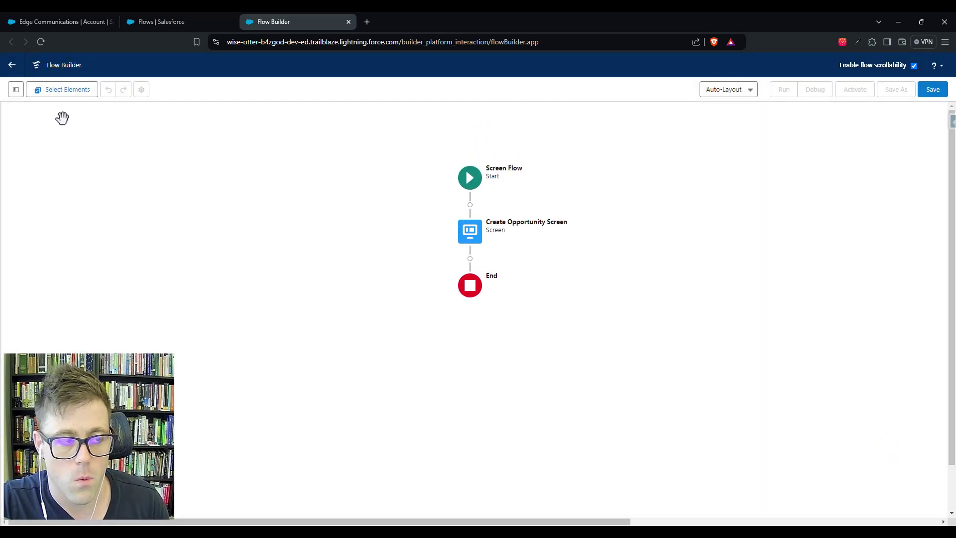
# Step: Create a Variable resource with API name recordId and data type Text, available for input
pyautogui.click(9, 90)
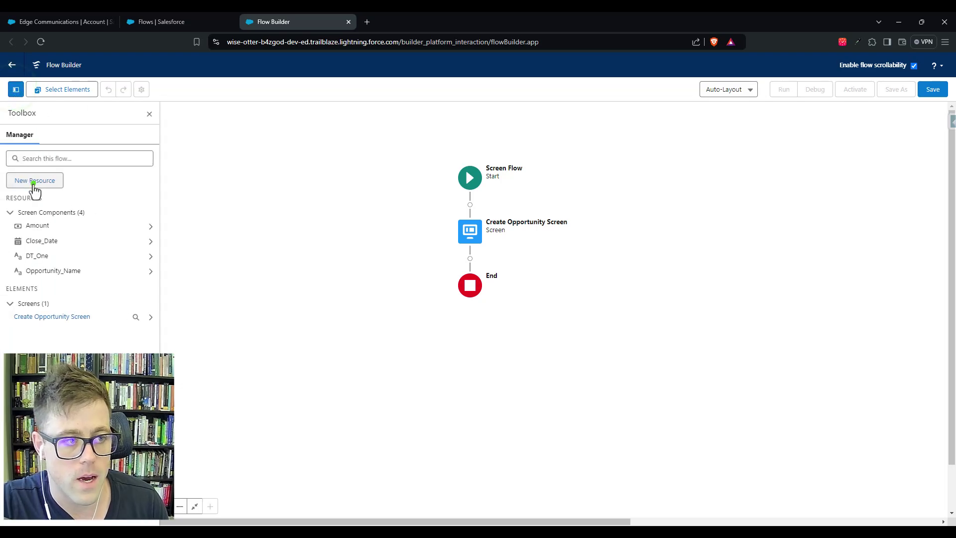
pyautogui.click(34, 182)
pyautogui.click(301, 248)
pyautogui.click(337, 267)
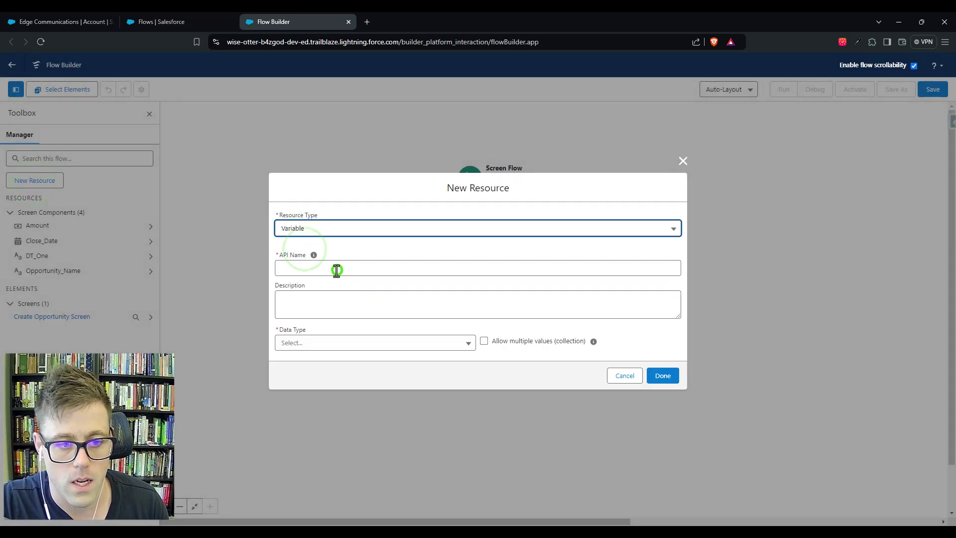
pyautogui.write('recordId')
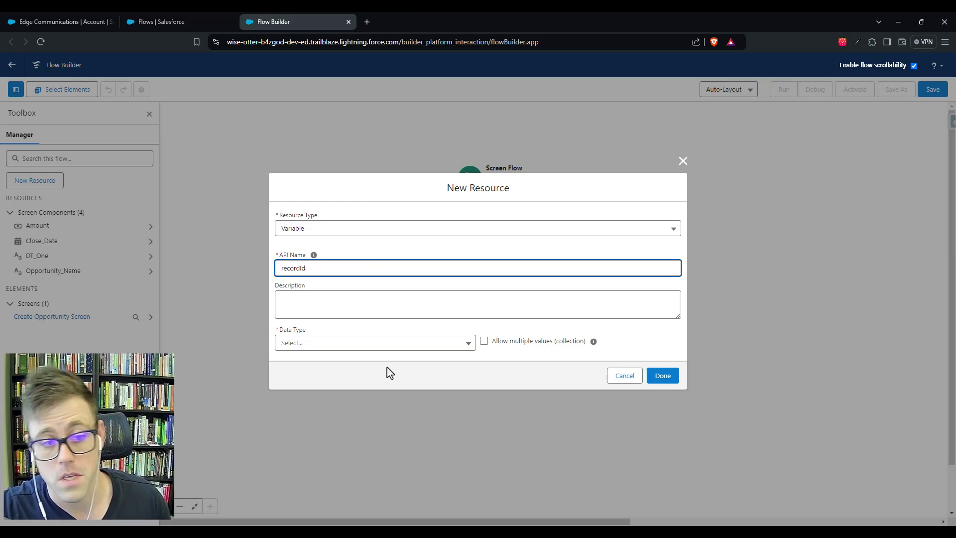
pyautogui.click(373, 344)
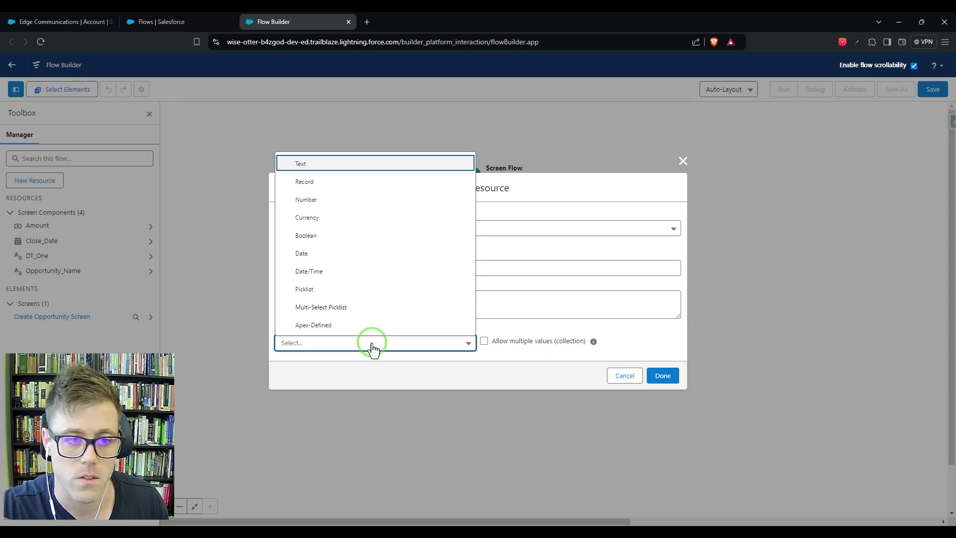
pyautogui.click(327, 164)
pyautogui.click(456, 384)
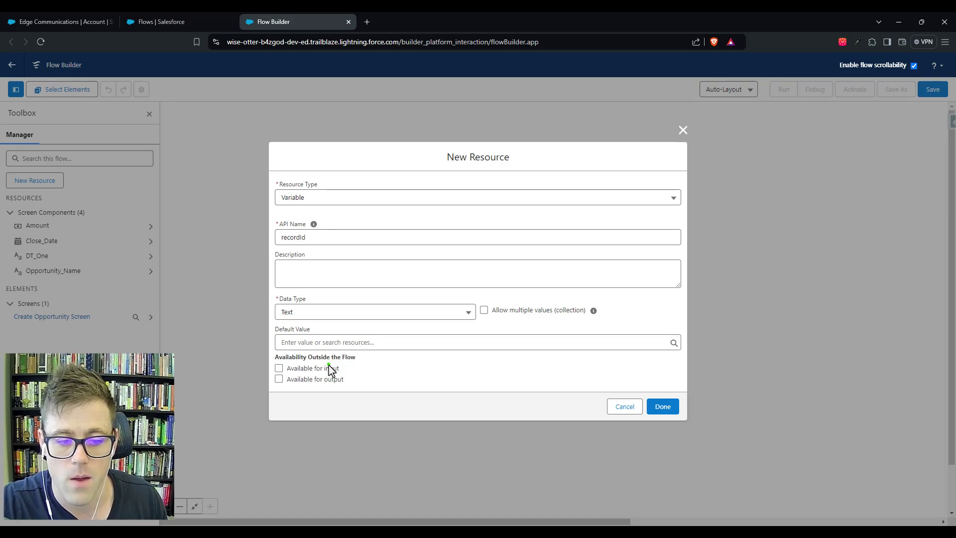
pyautogui.click(661, 406)
# Step: Add a Create Records element after the Create Opportunity Screen and label it "Create Opportunity"
pyautogui.click(466, 261)
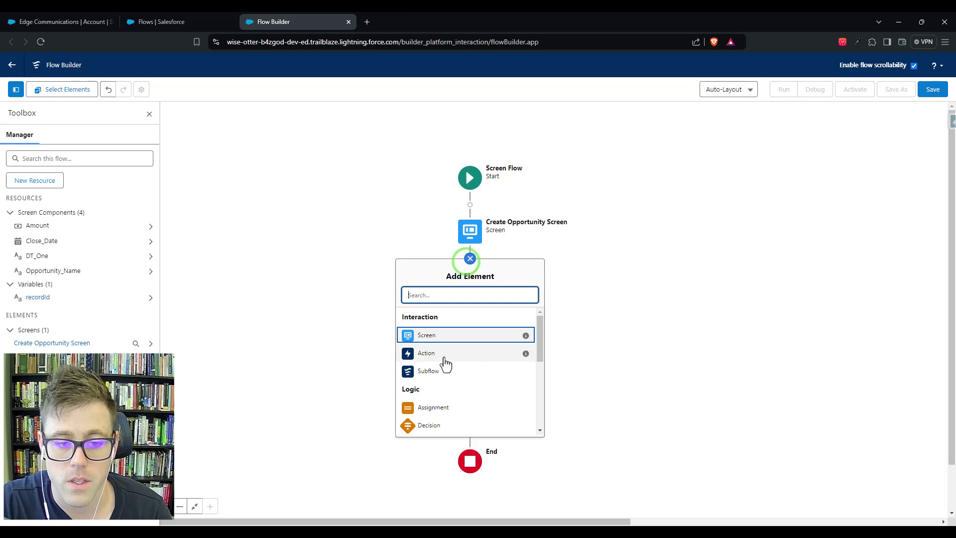
pyautogui.write('create')
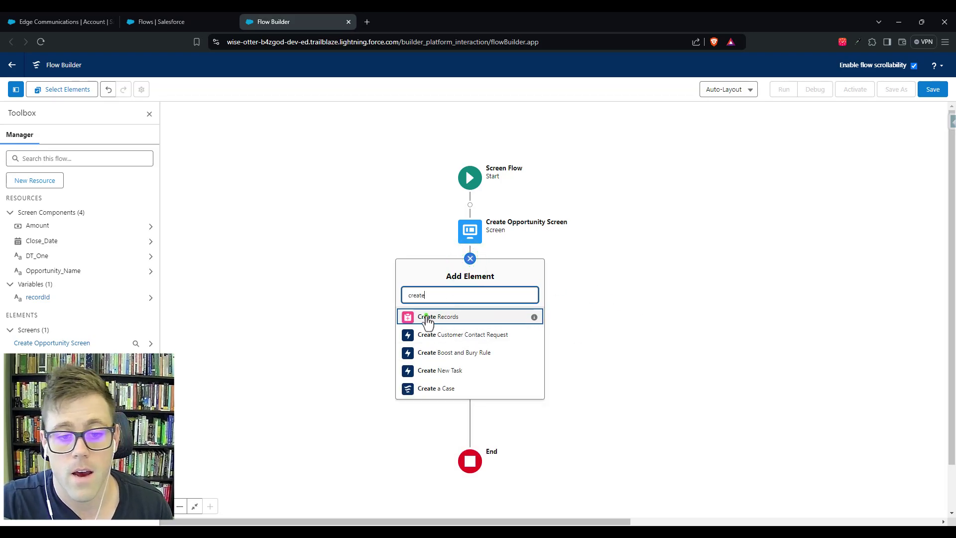
pyautogui.click(427, 319)
pyautogui.click(510, 258)
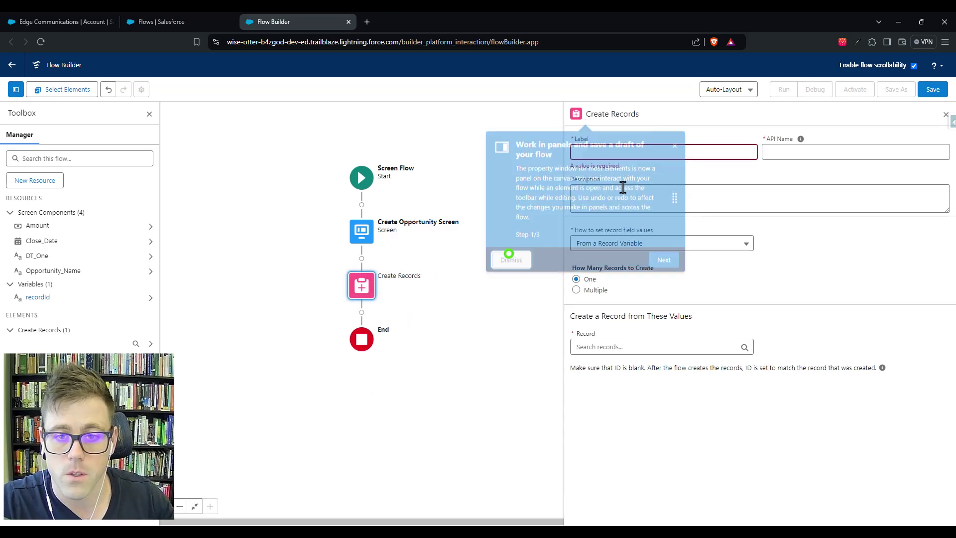
pyautogui.click(620, 151)
pyautogui.write('Create Opportunity')
pyautogui.press('Tab')
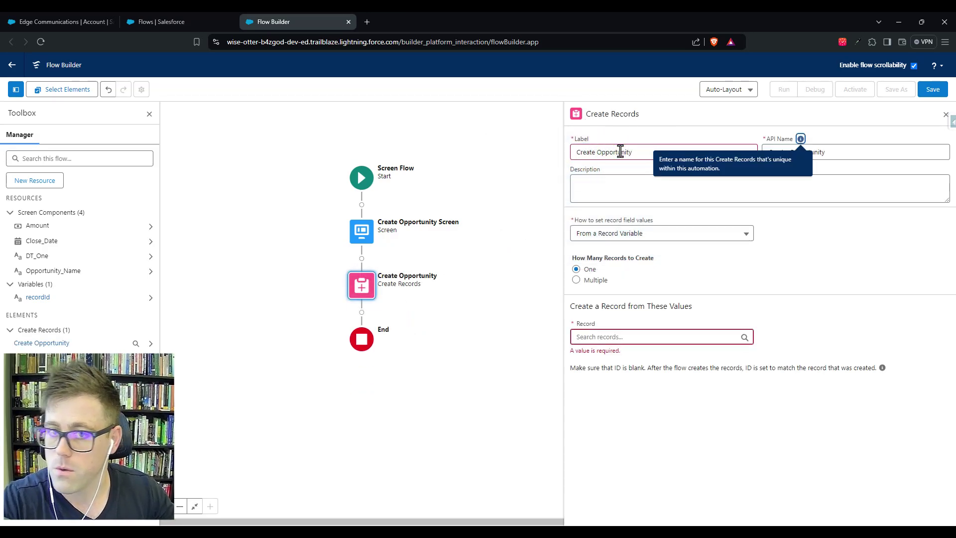
# Step: Set the element's record field values to be entered manually and choose Opportunity as the object
pyautogui.click(589, 239)
pyautogui.click(619, 256)
pyautogui.click(618, 295)
pyautogui.write('oppo')
pyautogui.click(631, 314)
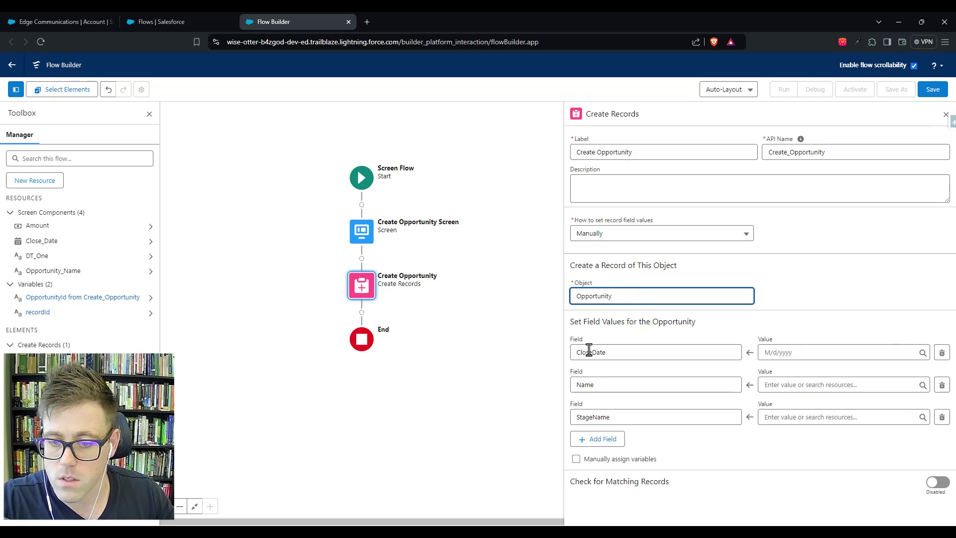
# Step: Add an AccountId field row to the new opportunity and map CloseDate to the Close_Date screen component
pyautogui.click(581, 439)
pyautogui.click(580, 447)
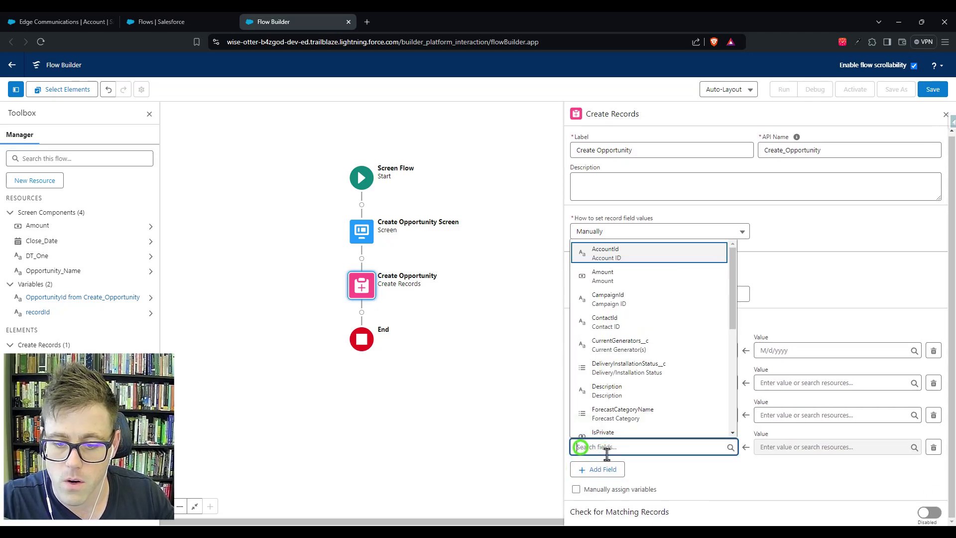
pyautogui.click(613, 252)
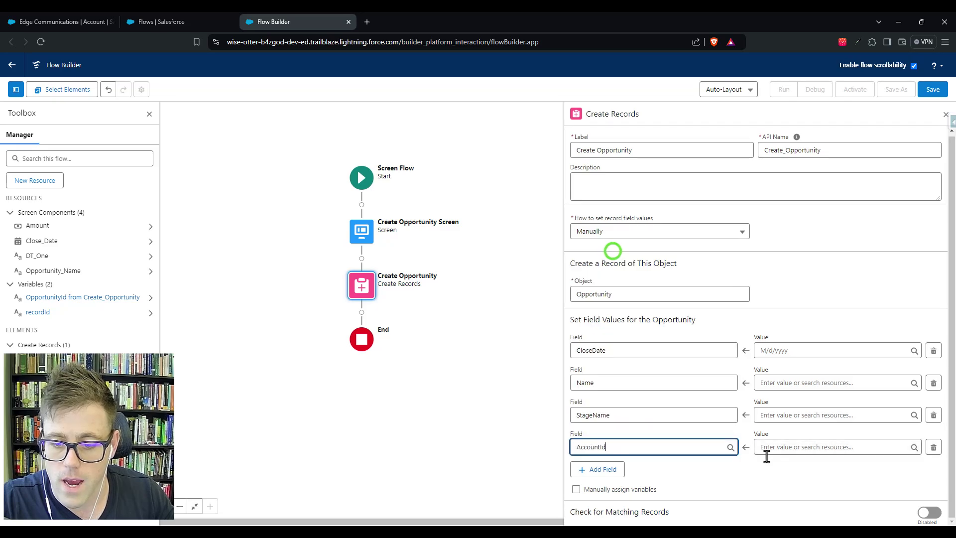
pyautogui.click(712, 476)
pyautogui.click(790, 349)
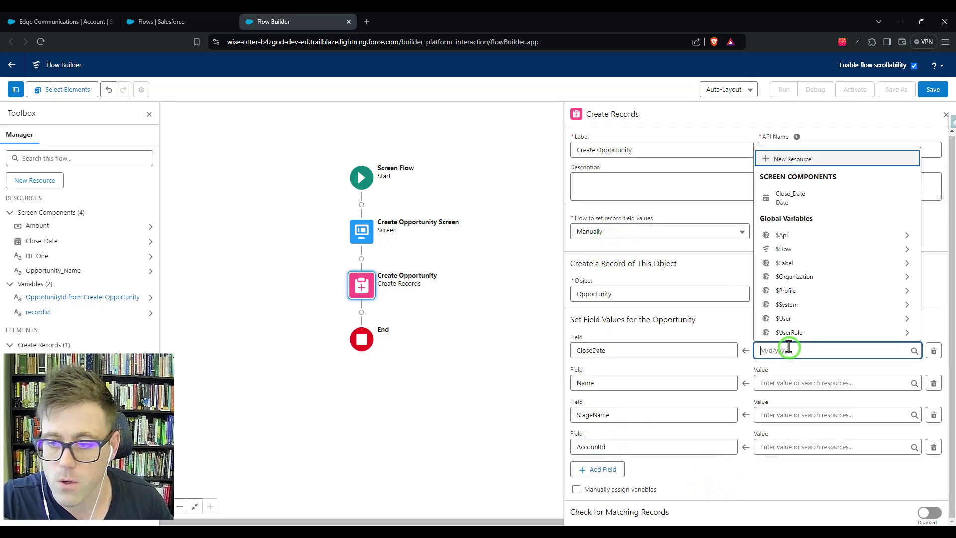
pyautogui.click(799, 198)
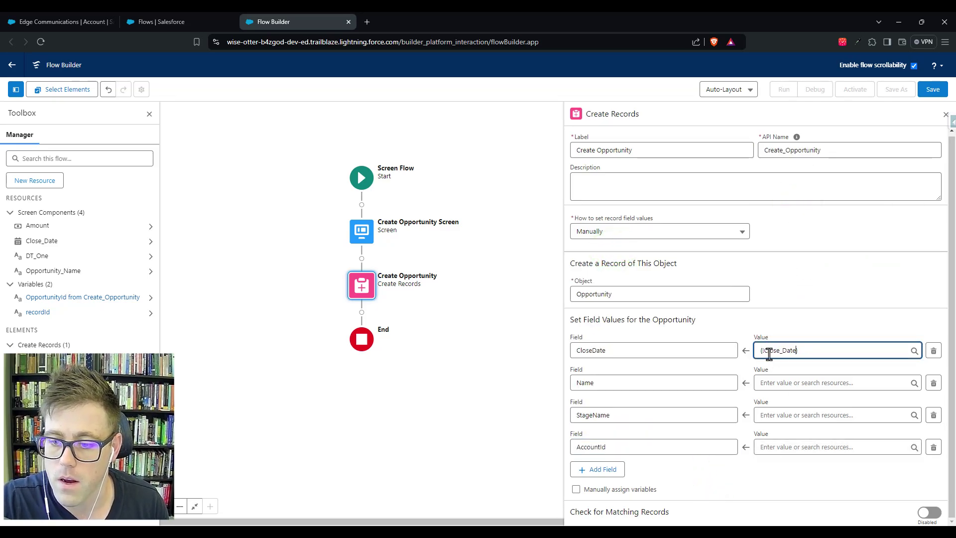
# Step: Map the new opportunity's Name to the Opportunity_Name screen component and set StageName to Prospecting
pyautogui.click(775, 382)
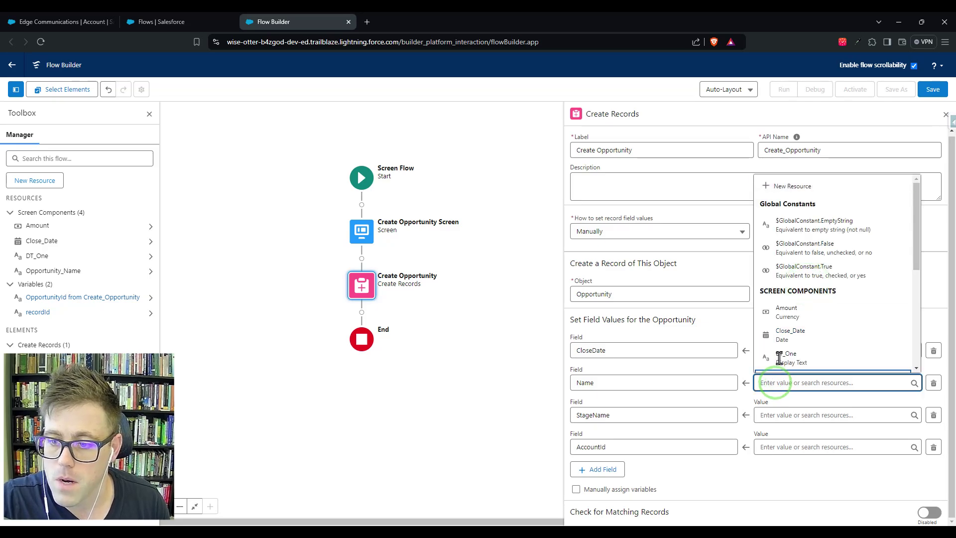
pyautogui.scroll(-3, 822, 328)
pyautogui.click(806, 283)
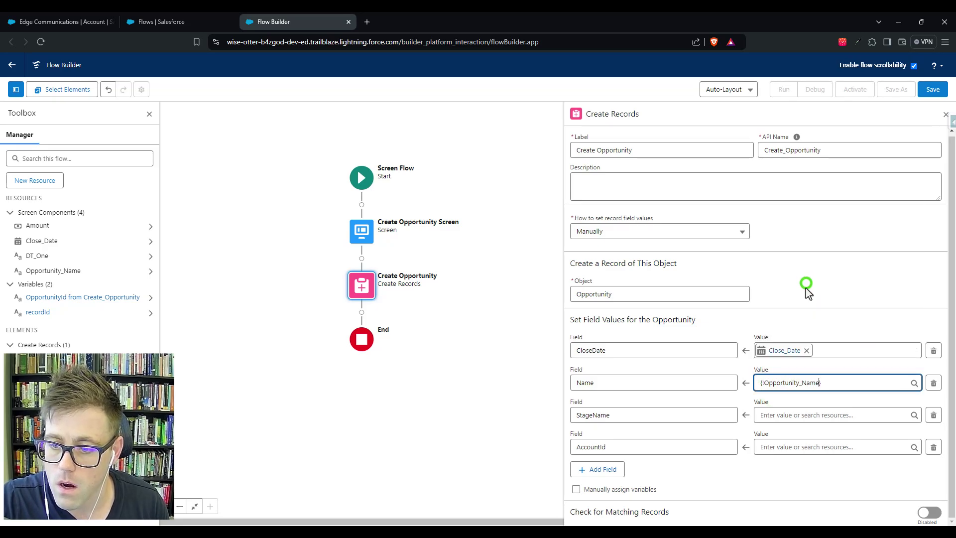
pyautogui.click(780, 417)
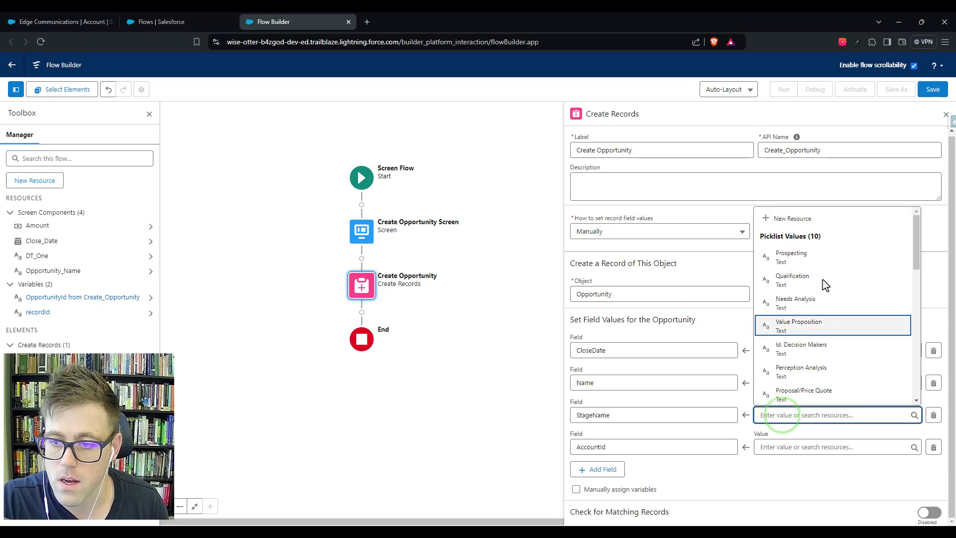
pyautogui.click(814, 264)
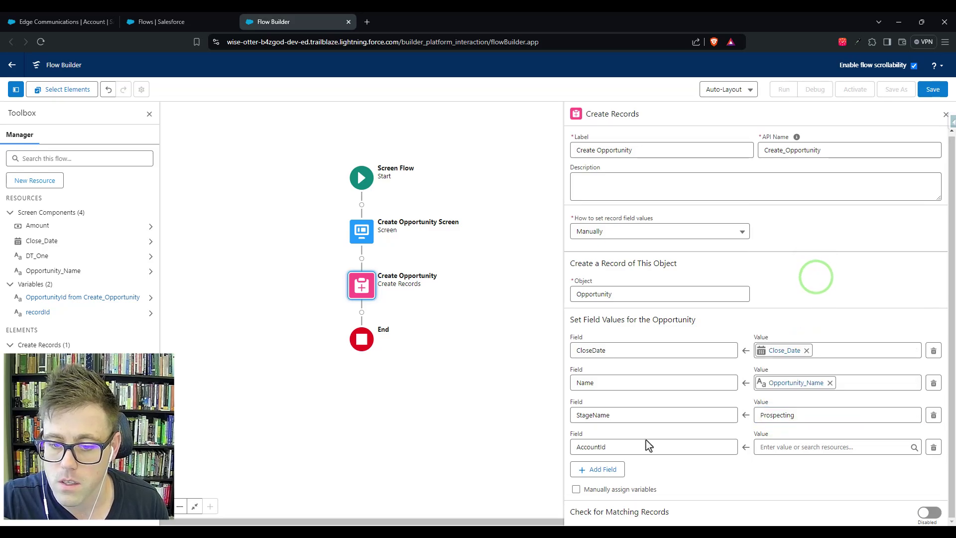
# Step: Add an Amount field row to the new opportunity and map AccountId to the recordId variable
pyautogui.click(614, 476)
pyautogui.click(604, 445)
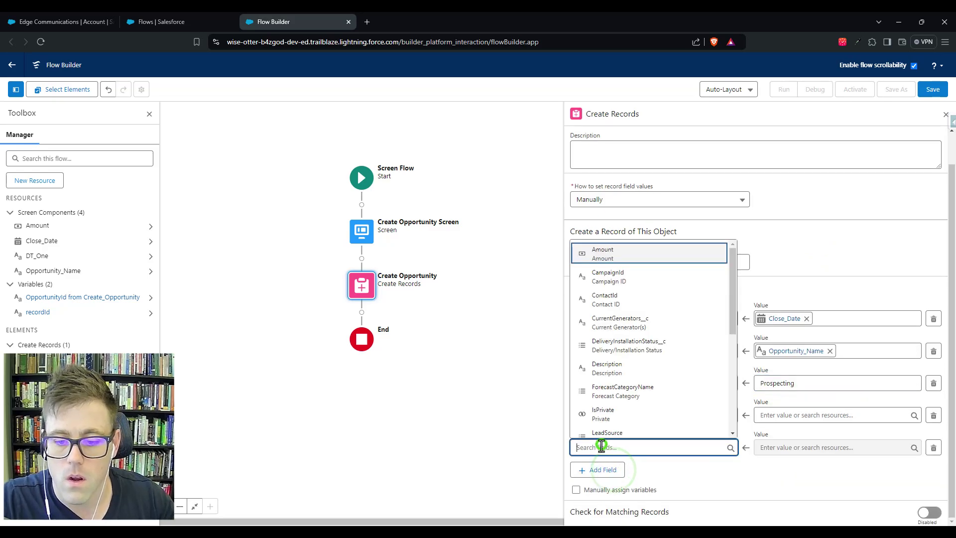
pyautogui.click(631, 250)
pyautogui.click(782, 416)
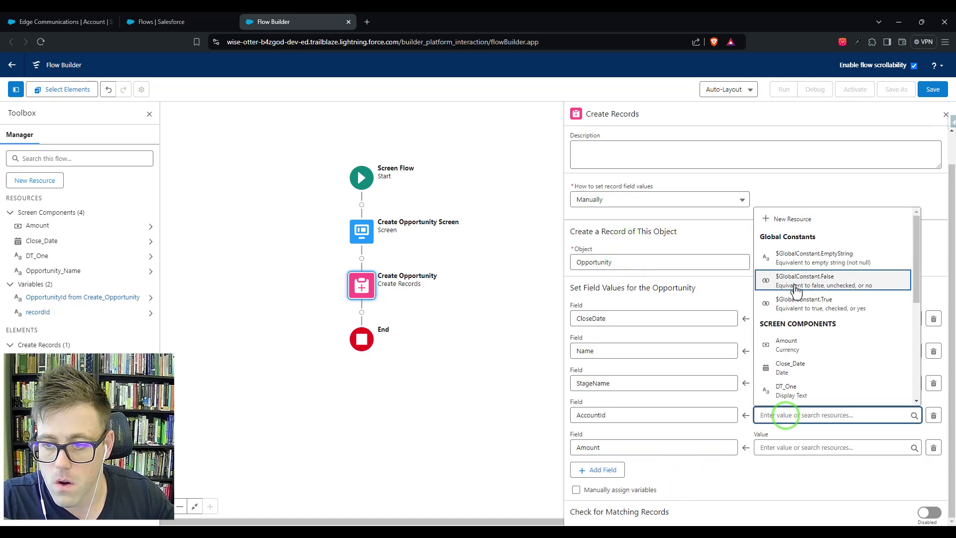
pyautogui.scroll(-5, 837, 349)
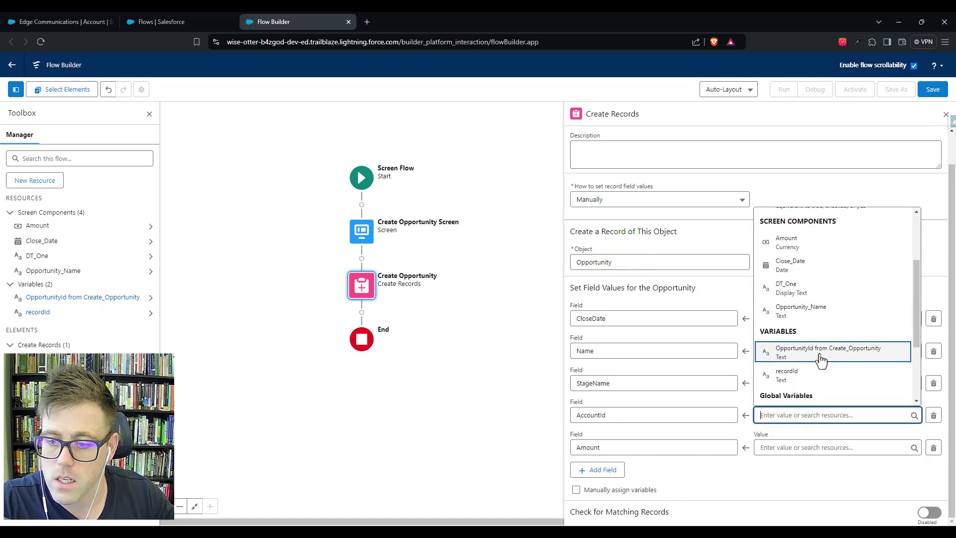
pyautogui.click(804, 324)
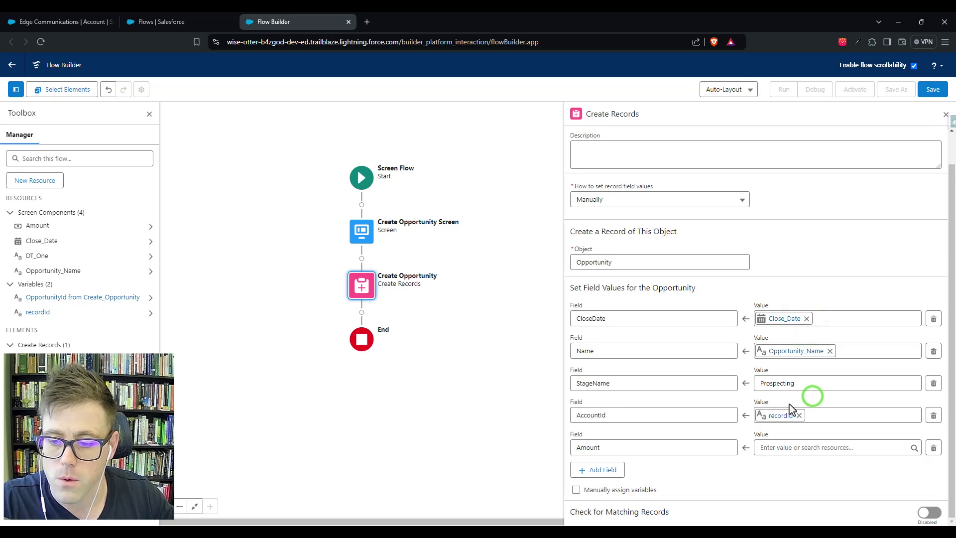
# Step: Map the opportunity's Amount field to the Amount screen component
pyautogui.click(791, 447)
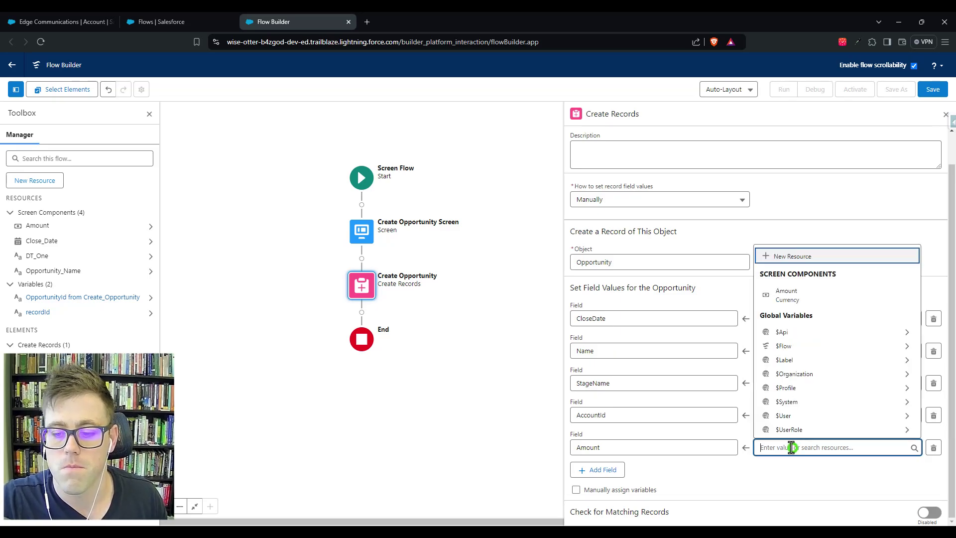
pyautogui.click(791, 294)
pyautogui.scroll(2, 817, 264)
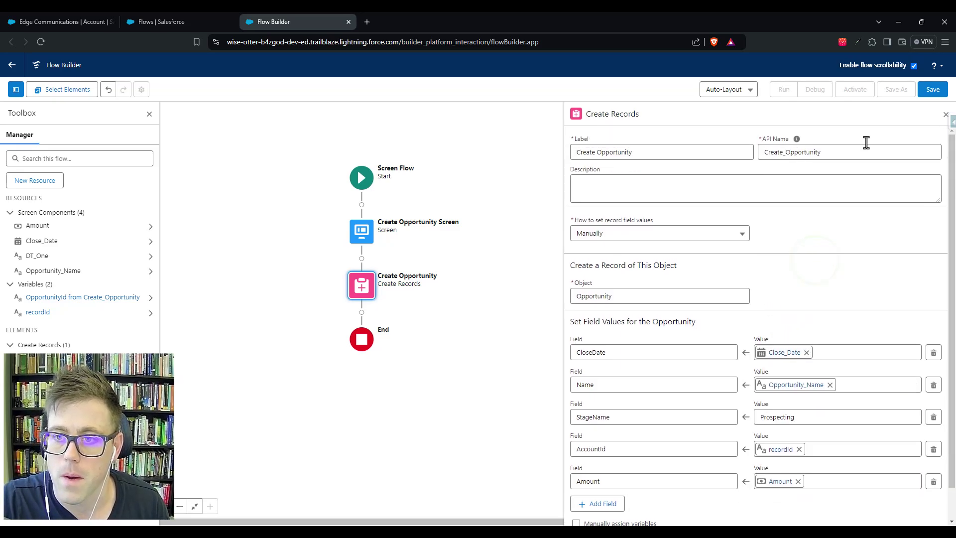
# Step: Save the flow with the label "Screen - Create Opportunity" and activate it
pyautogui.click(934, 90)
pyautogui.click(375, 255)
pyautogui.write('Screen - C')
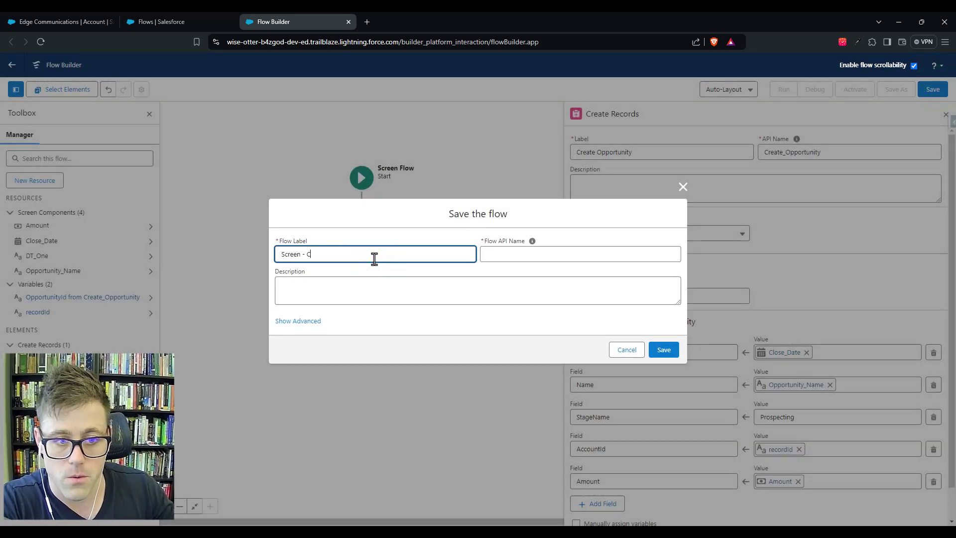
pyautogui.write('reate Opportunity')
pyautogui.press('Tab')
pyautogui.click(666, 351)
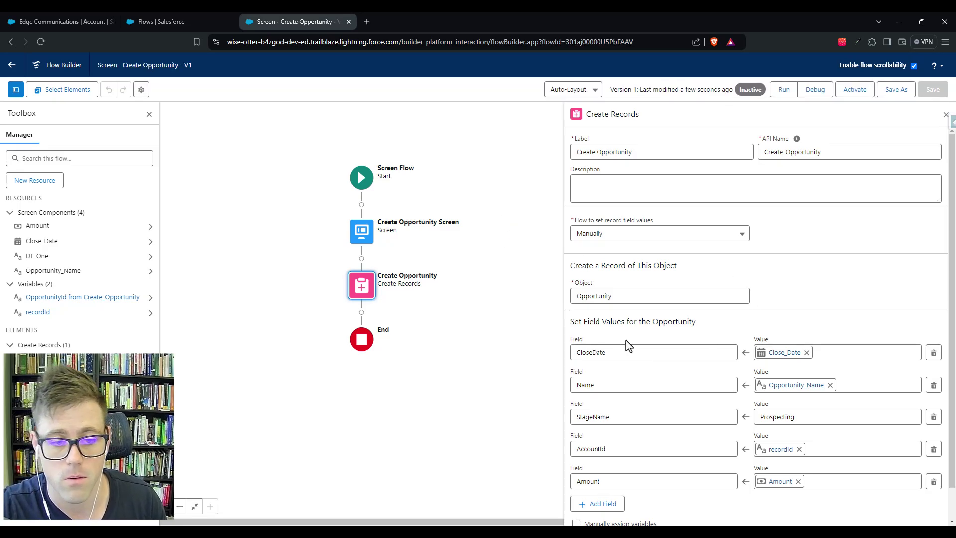
pyautogui.moveTo(527, 376); pyautogui.dragTo(522, 404)
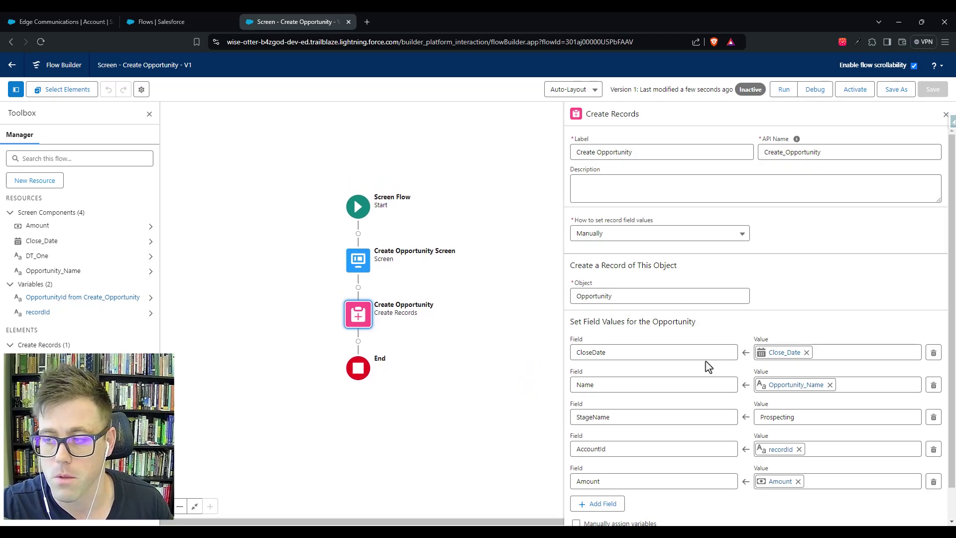
pyautogui.click(849, 92)
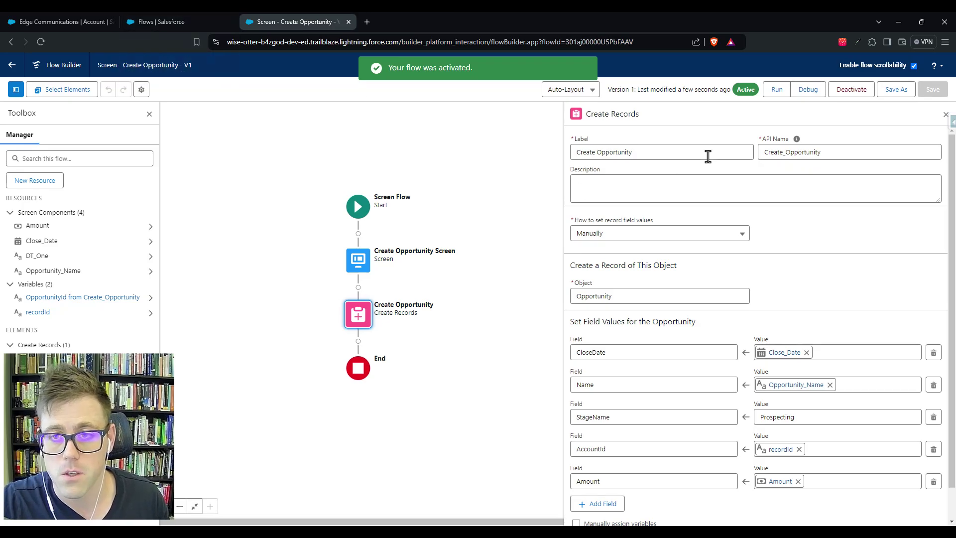
# Step: Open the Account object's Buttons, Links, and Actions in the Object Manager in Setup
pyautogui.click(165, 22)
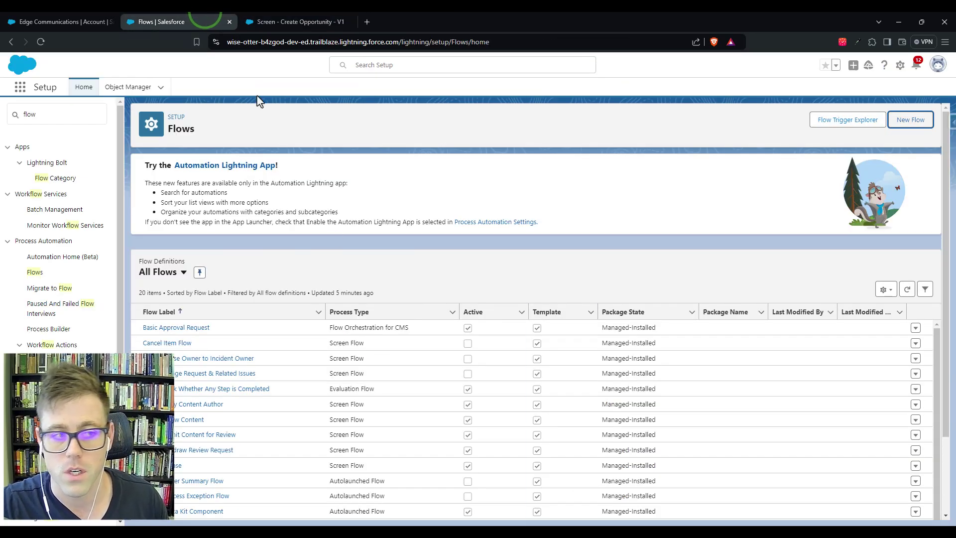
pyautogui.click(142, 87)
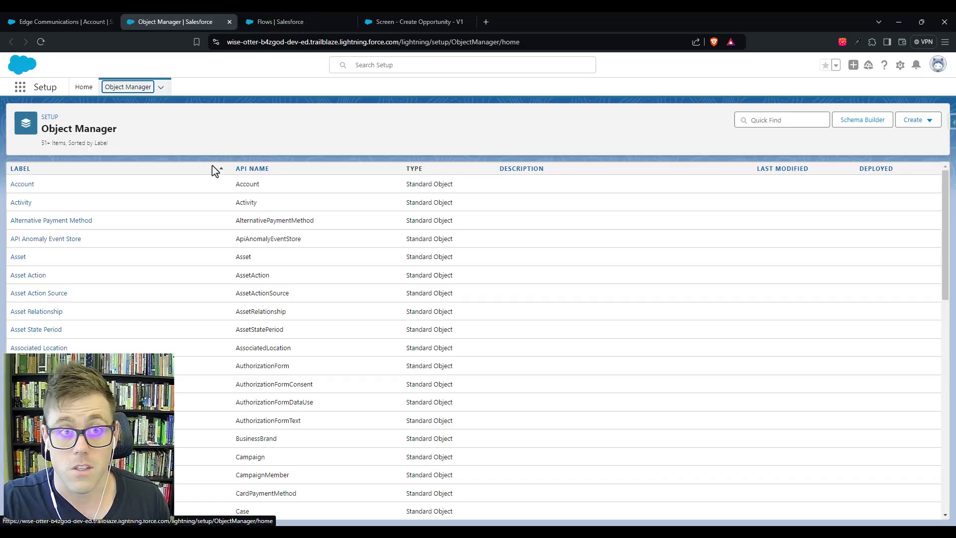
pyautogui.click(22, 184)
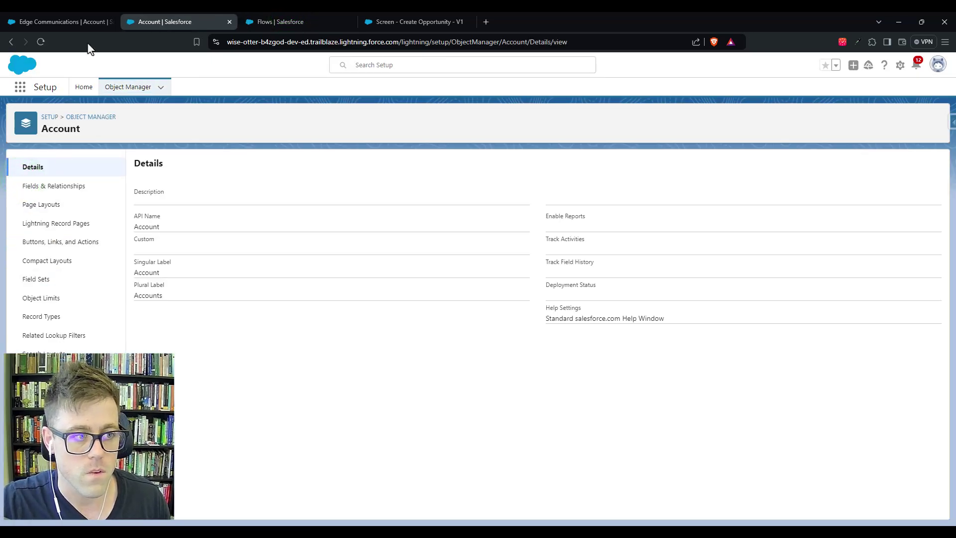
pyautogui.click(47, 243)
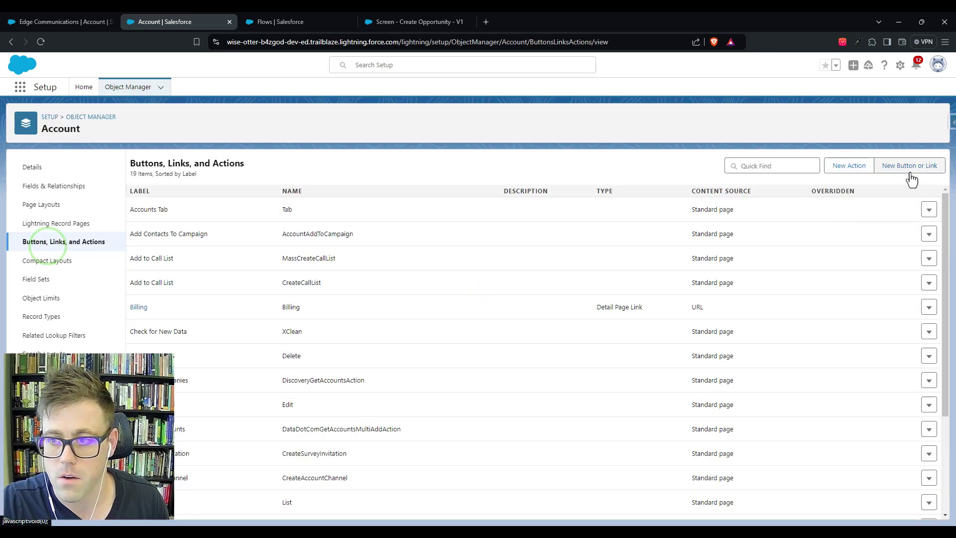
# Step: Create and save a new Account action of type Flow that runs Screen - Create Opportunity, labelled "Create Opportunity"
pyautogui.click(862, 167)
pyautogui.click(301, 223)
pyautogui.click(304, 229)
pyautogui.click(302, 222)
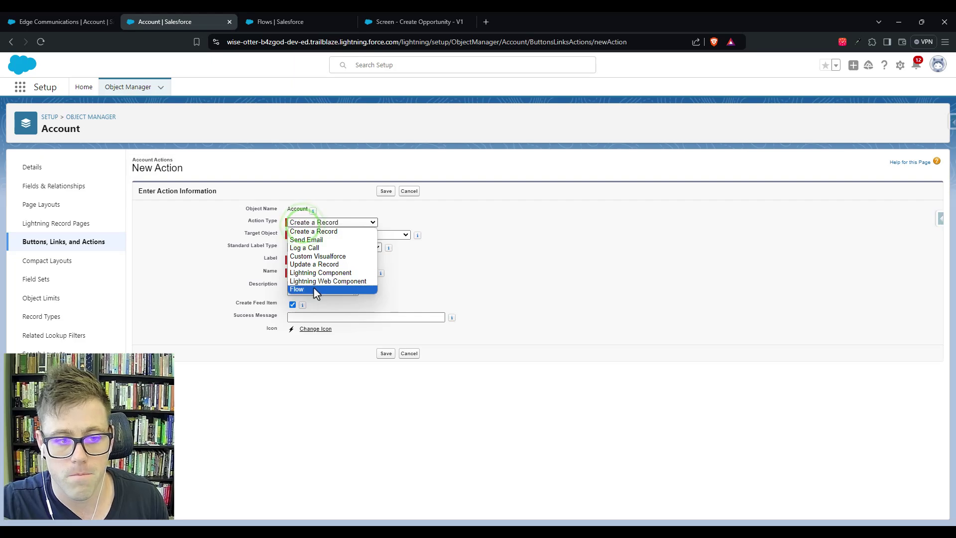
pyautogui.click(313, 287)
pyautogui.click(297, 260)
pyautogui.write('Create Opportu')
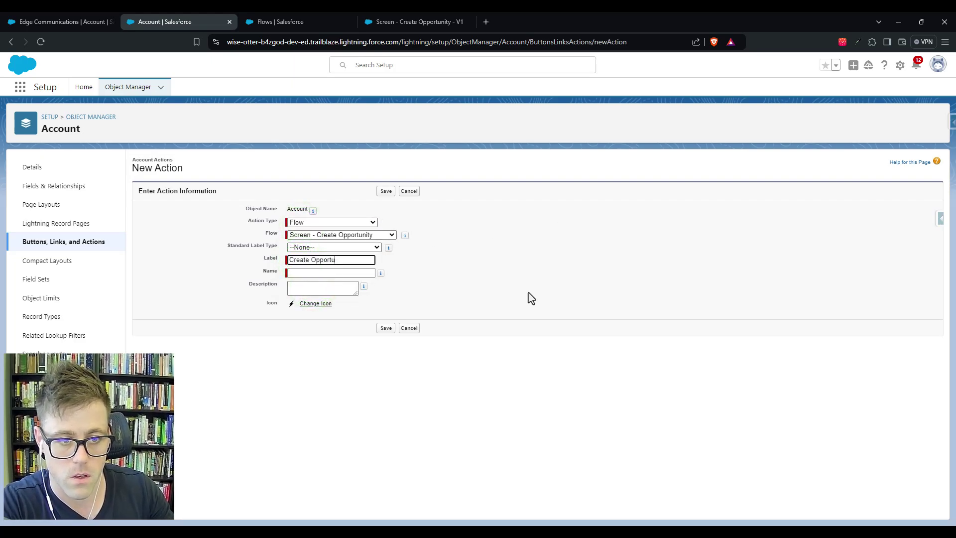
pyautogui.press('Tab')
pyautogui.click(529, 295)
pyautogui.click(380, 191)
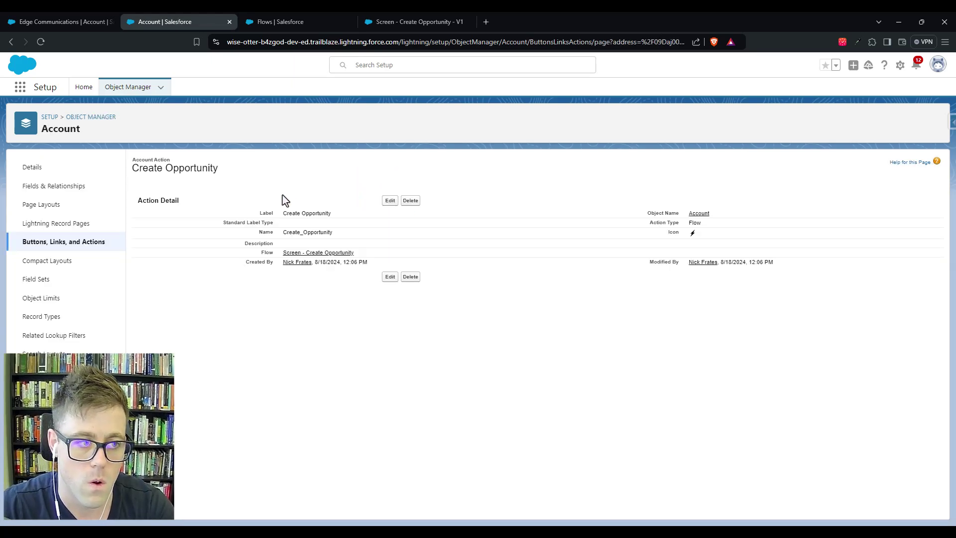
# Step: Open the Edge Communications account's record page for editing in Lightning App Builder and dismiss the introductory tip
pyautogui.click(55, 21)
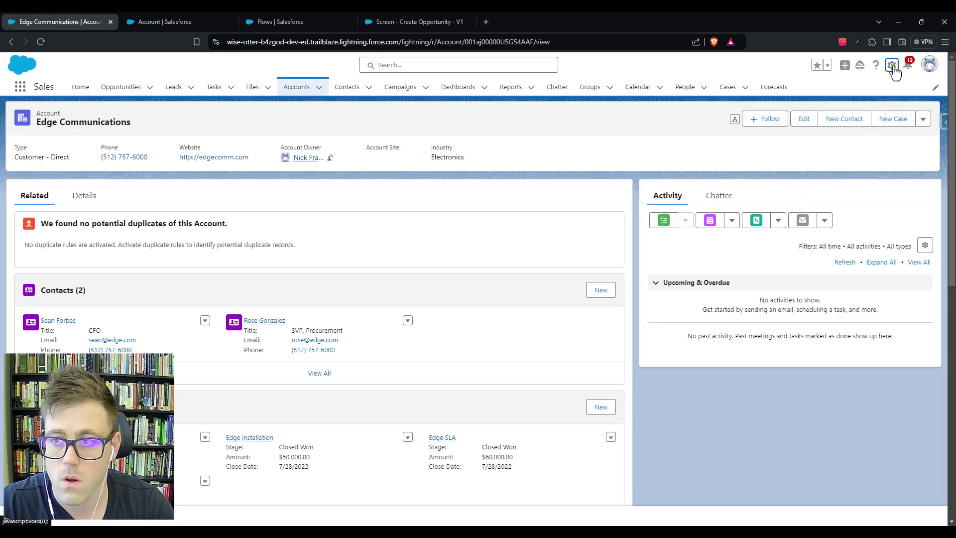
pyautogui.click(892, 64)
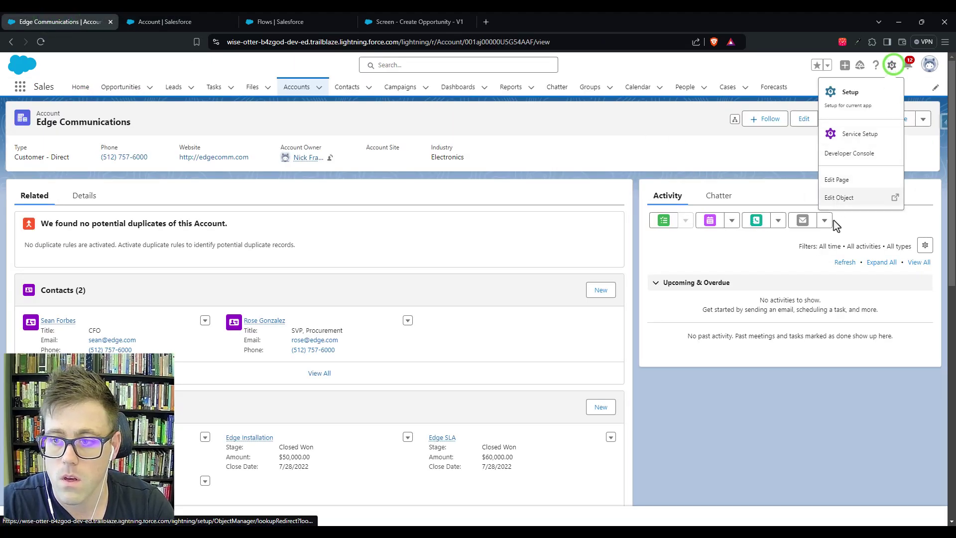
pyautogui.keyDown('ctrl'); pyautogui.click(837, 180); pyautogui.keyUp('ctrl')
pyautogui.click(168, 15)
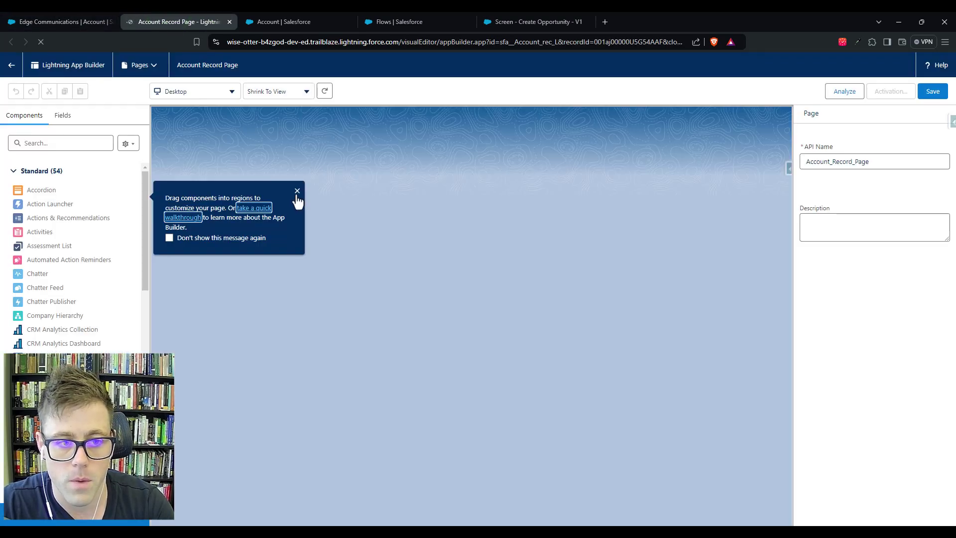
pyautogui.click(298, 191)
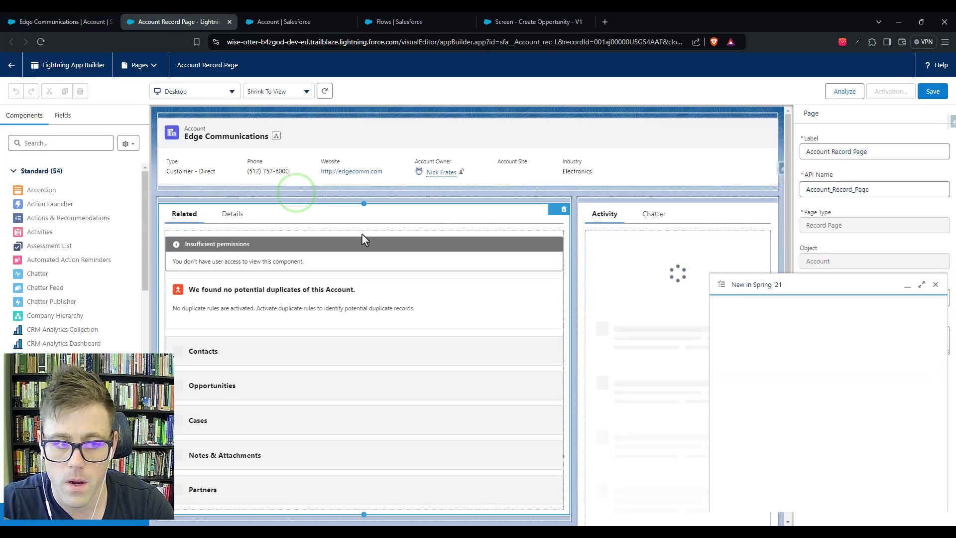
# Step: Open the Account Layout page layout through the record detail component on the page's Details section
pyautogui.click(248, 218)
pyautogui.click(263, 276)
pyautogui.click(935, 298)
pyautogui.click(831, 322)
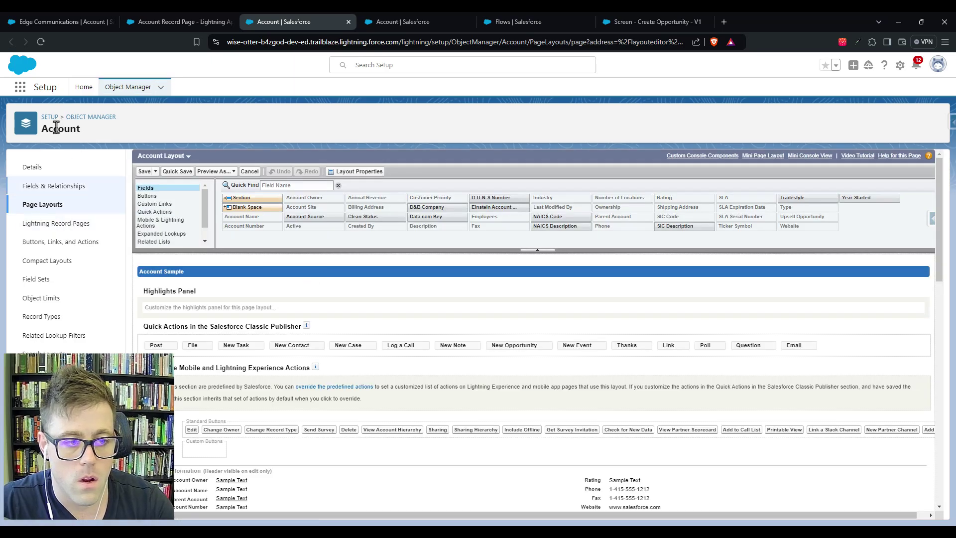
# Step: Place the Create Opportunity action first in the layout's Mobile and Lightning Experience Actions and save the layout
pyautogui.click(149, 222)
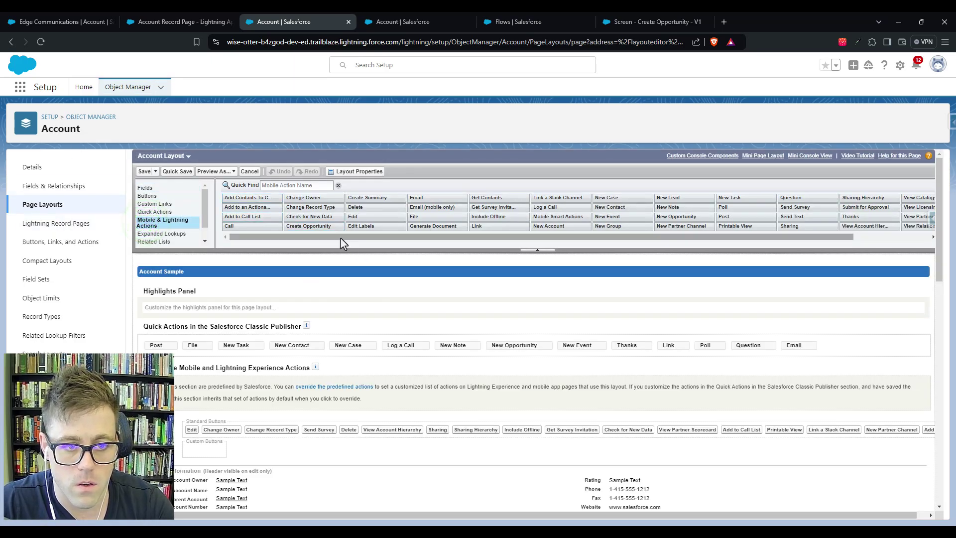
pyautogui.moveTo(311, 226); pyautogui.dragTo(171, 413)
pyautogui.click(185, 171)
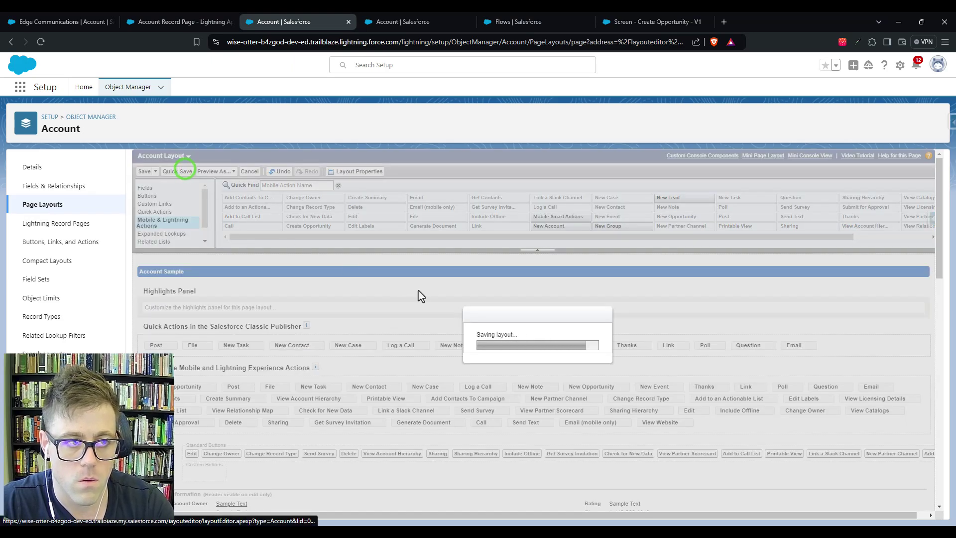
# Step: Run Create Opportunity from the Edge Communications account with name "Test Opportunity", amount 75,000 and close date August 19, 2024
pyautogui.click(59, 22)
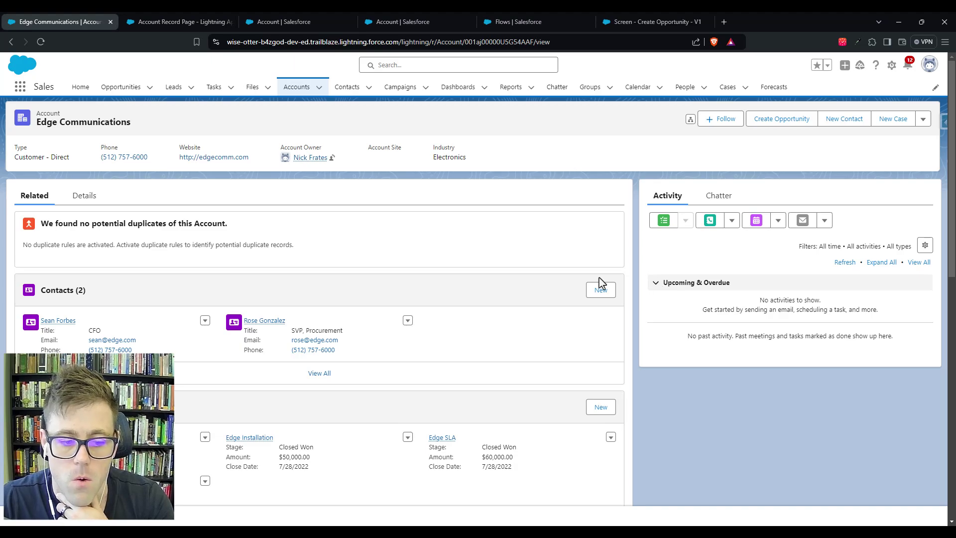
pyautogui.click(773, 130)
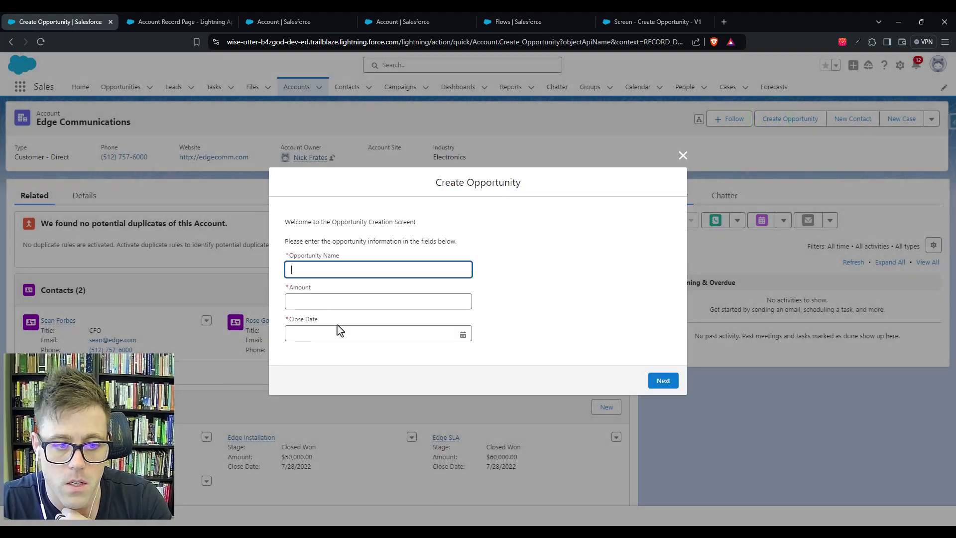
pyautogui.write('Test Opportunity')
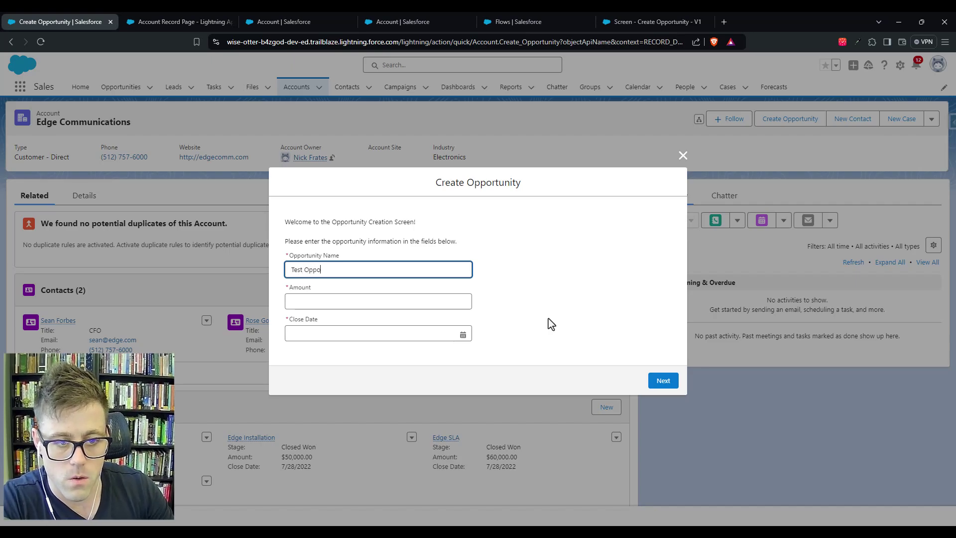
pyautogui.click(362, 300)
pyautogui.write('75,000')
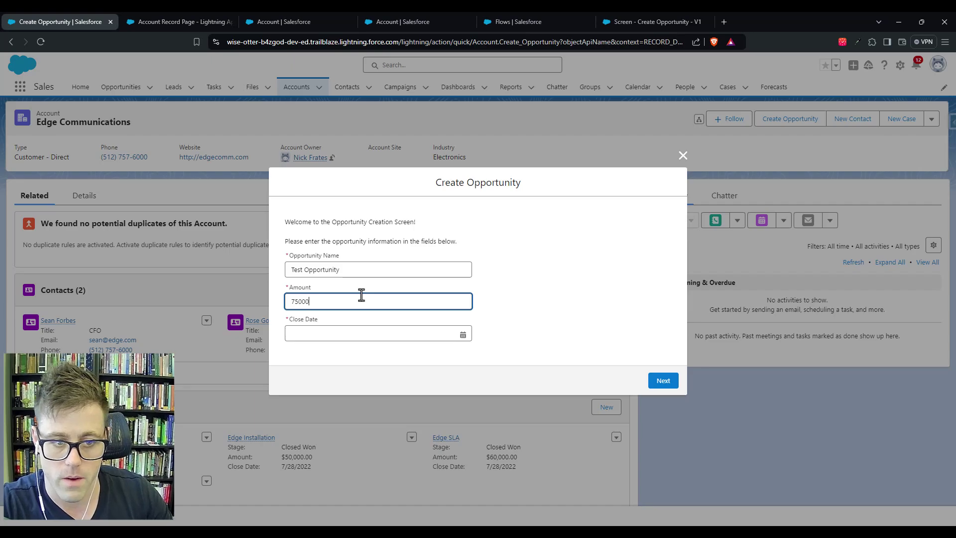
pyautogui.click(636, 368)
pyautogui.click(374, 330)
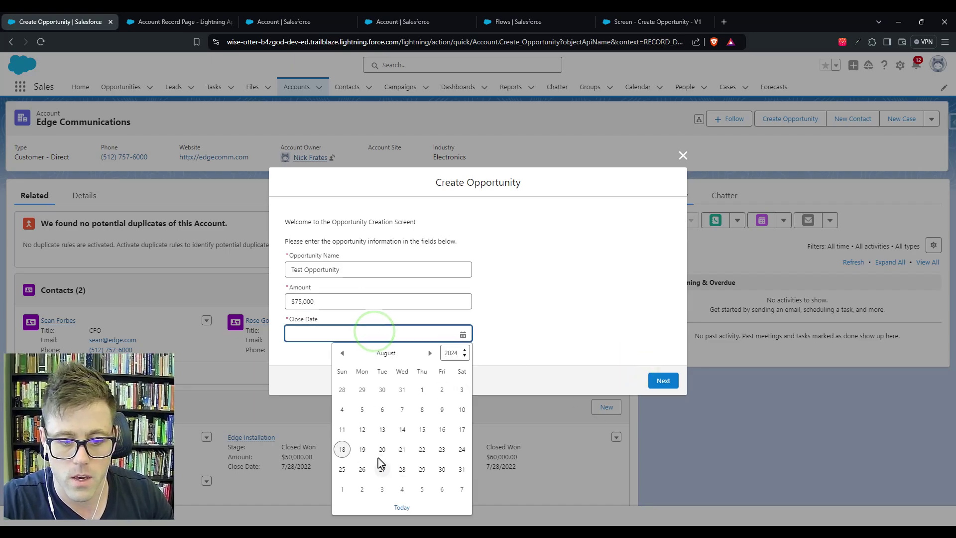
pyautogui.click(361, 448)
pyautogui.click(661, 387)
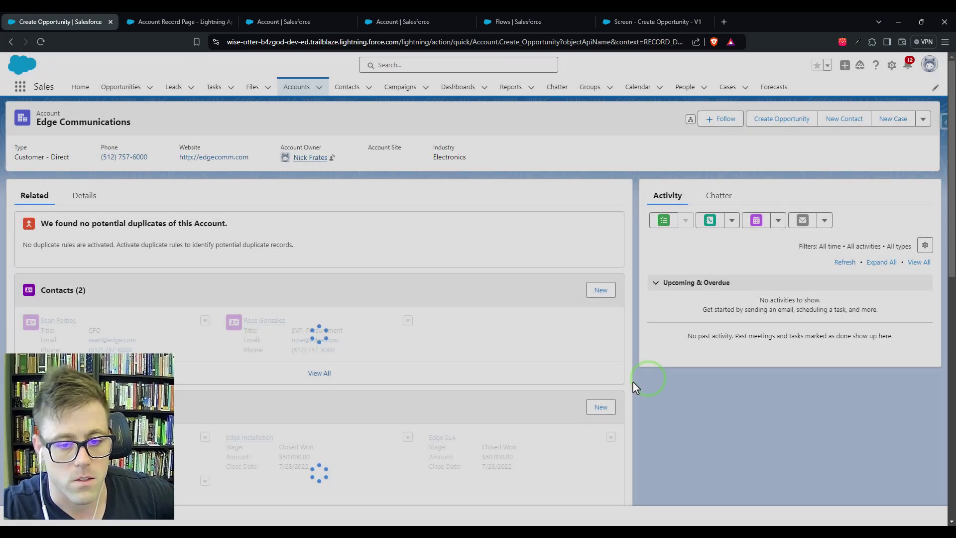
pyautogui.scroll(-2, 308, 279)
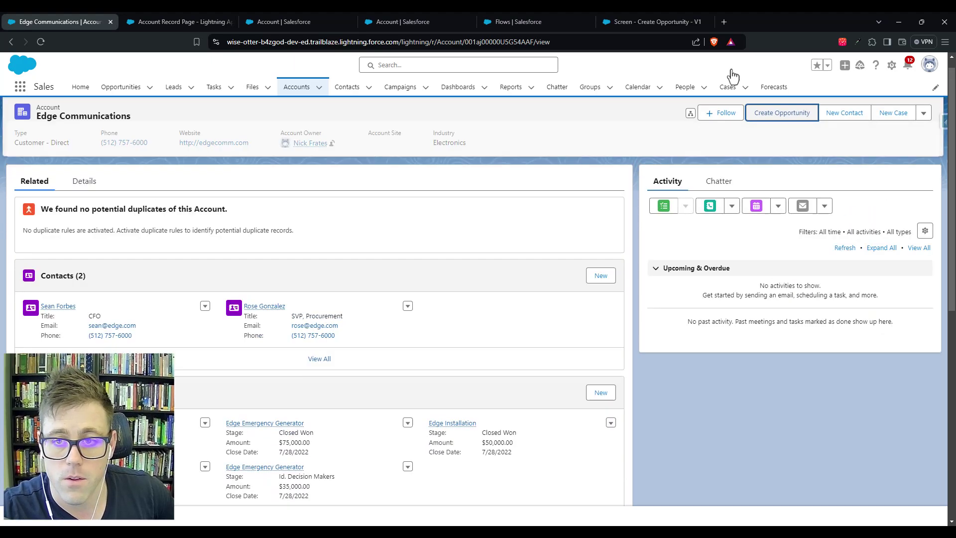
# Step: Open Test Opportunity from the Edge Communications account's related opportunities, delete it, and return to the account record
pyautogui.scroll(-2, 45, 339)
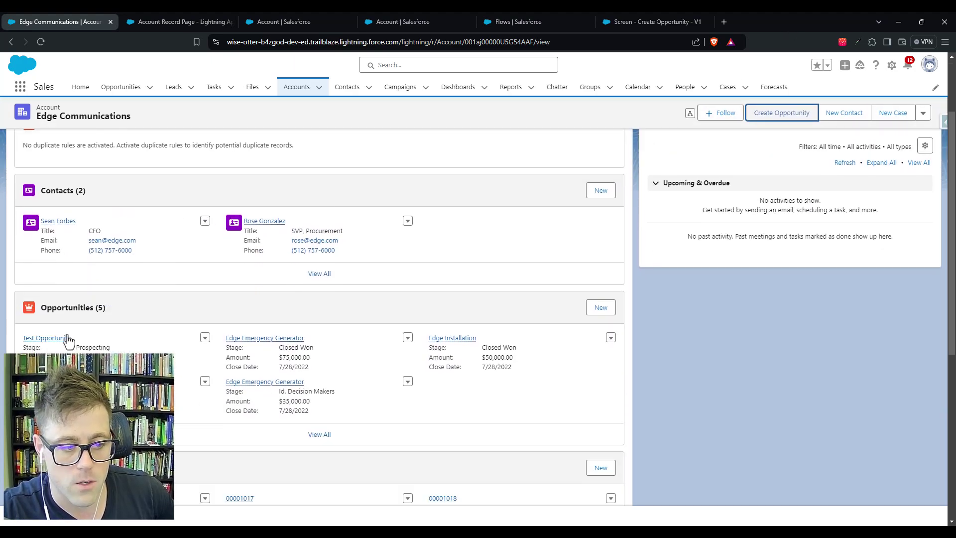
pyautogui.click(42, 341)
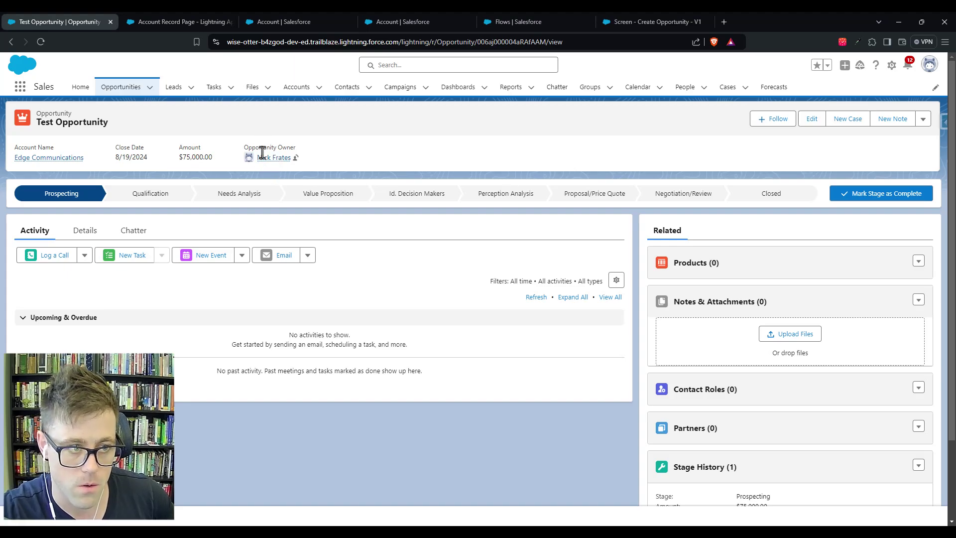
pyautogui.click(922, 119)
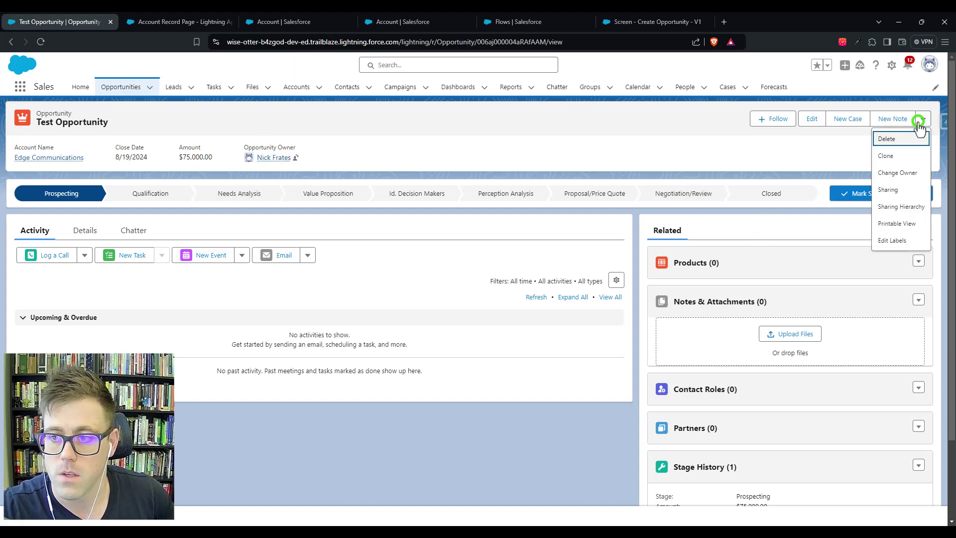
pyautogui.click(896, 141)
pyautogui.click(612, 309)
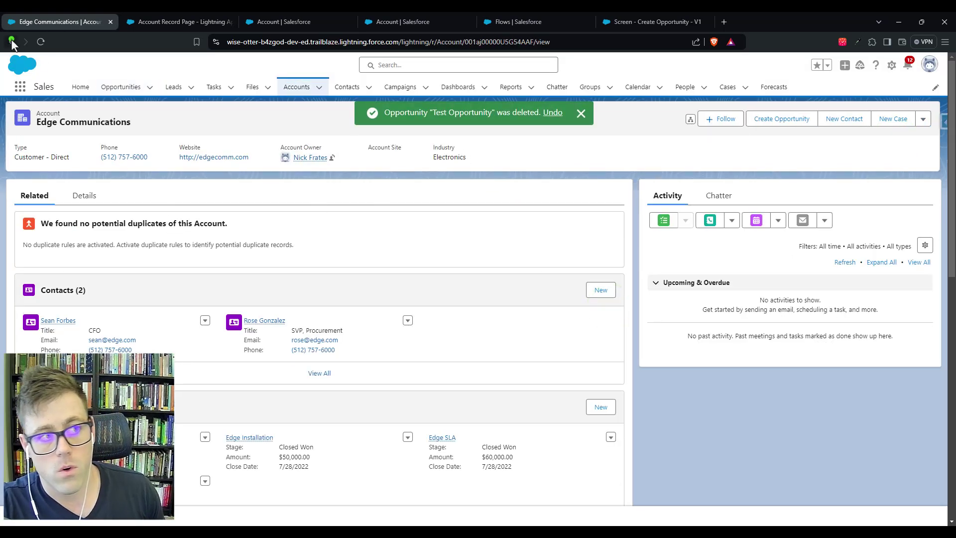
pyautogui.click(11, 42)
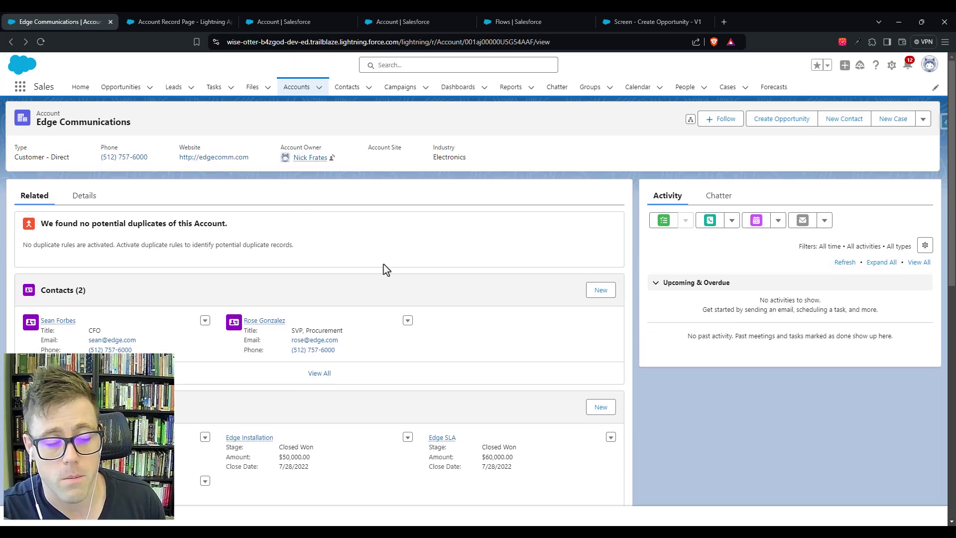
# Step: Review the Create Opportunity Screen element and its Amount component in the flow, leaving the screen unchanged
pyautogui.click(655, 21)
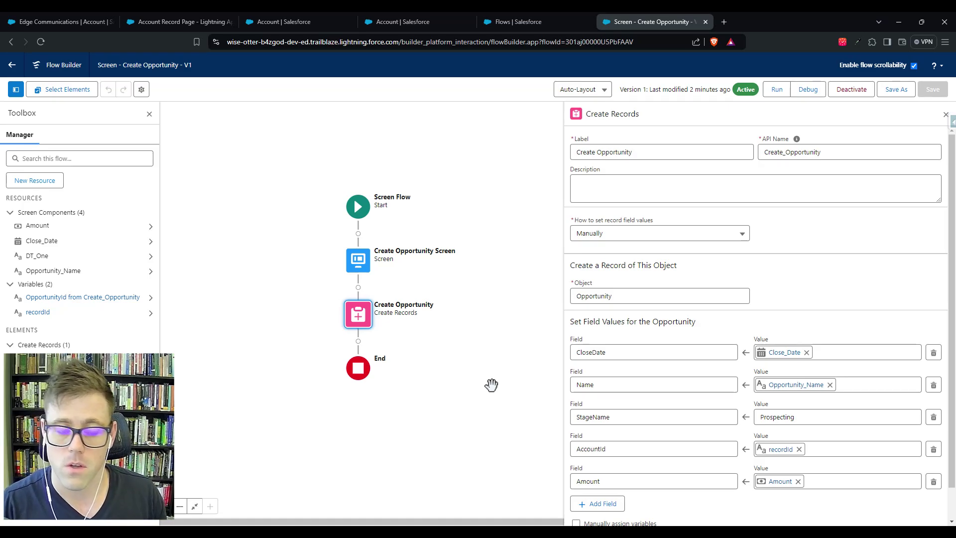
pyautogui.doubleClick(360, 264)
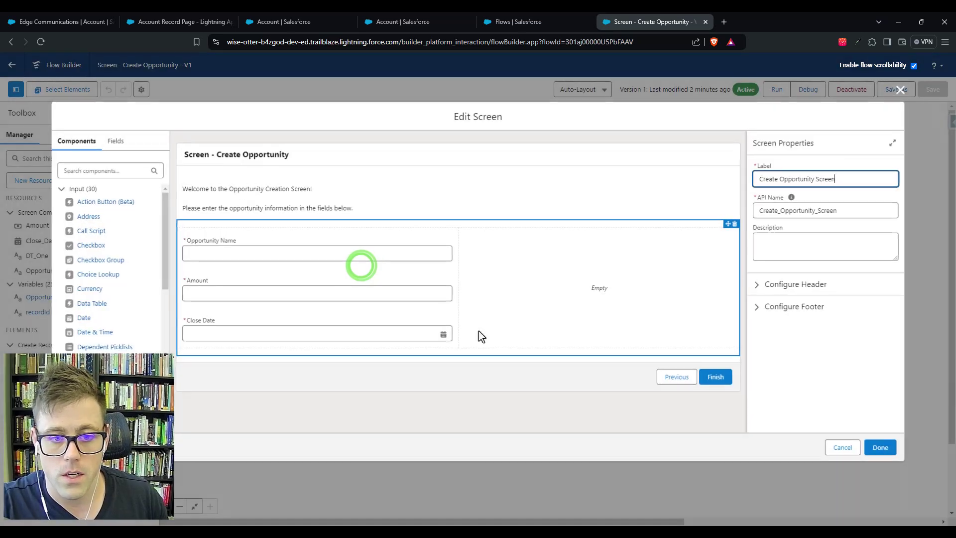
pyautogui.scroll(-1, 88, 328)
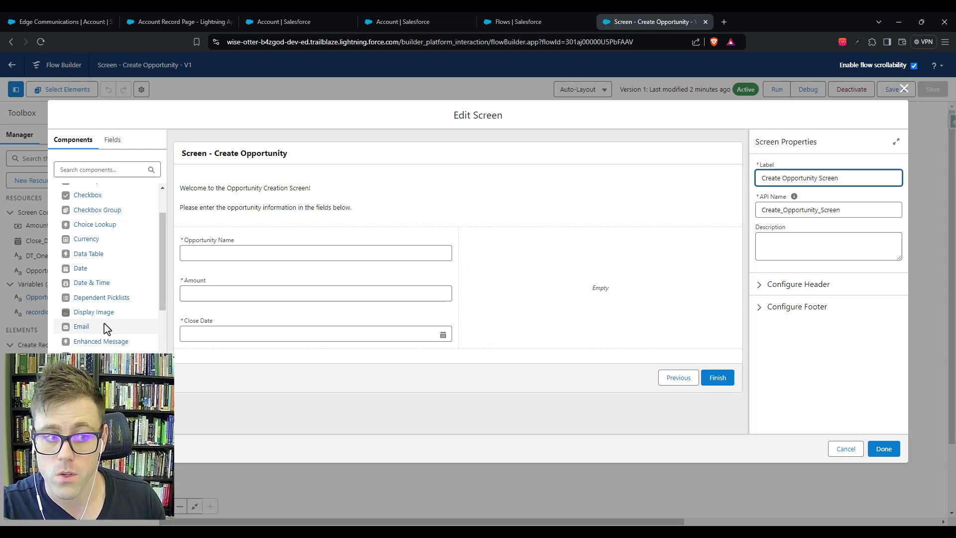
pyautogui.click(225, 294)
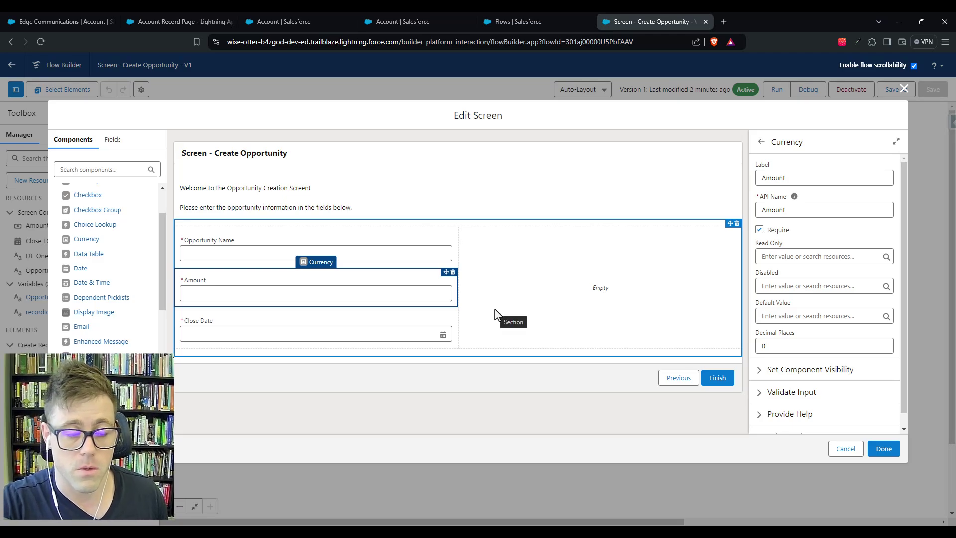
pyautogui.click(855, 451)
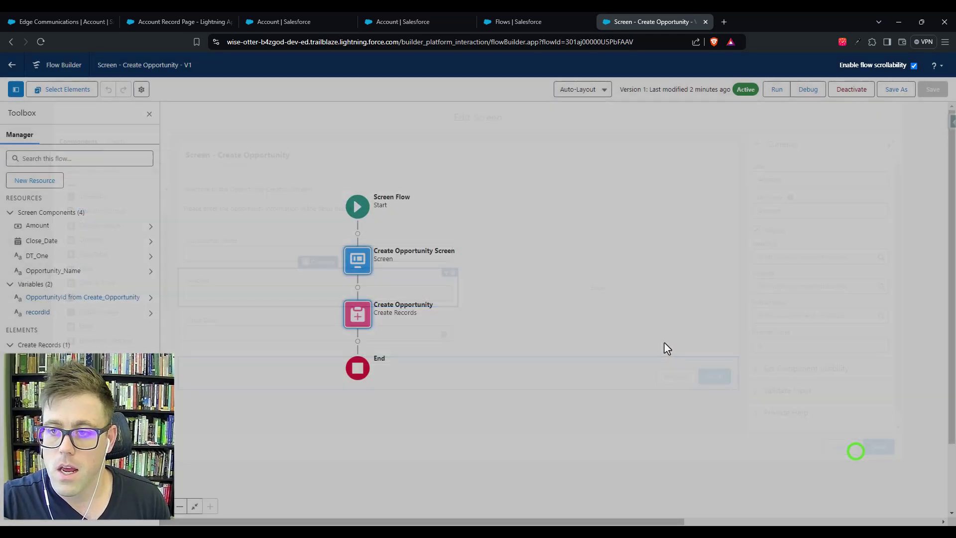
pyautogui.moveTo(619, 249); pyautogui.dragTo(632, 268)
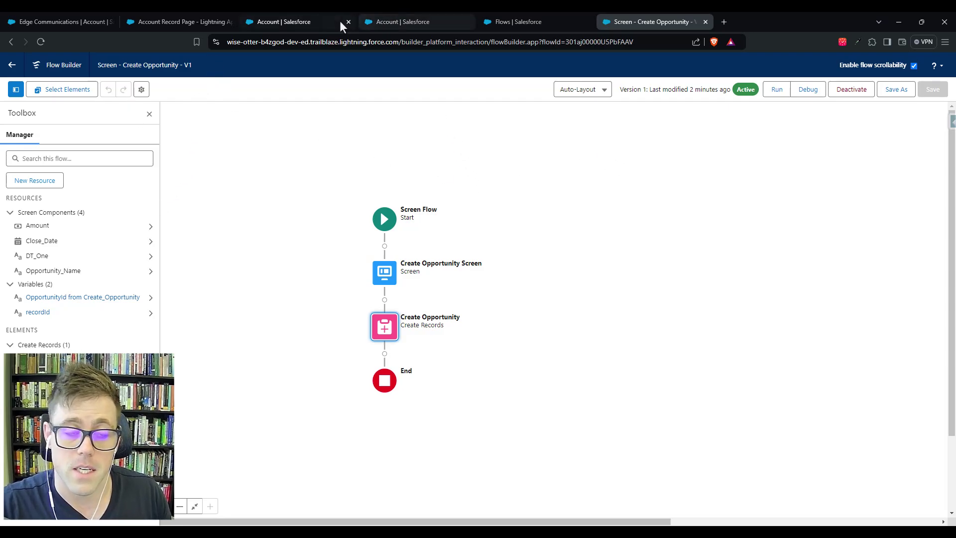
pyautogui.moveTo(532, 234); pyautogui.dragTo(576, 230)
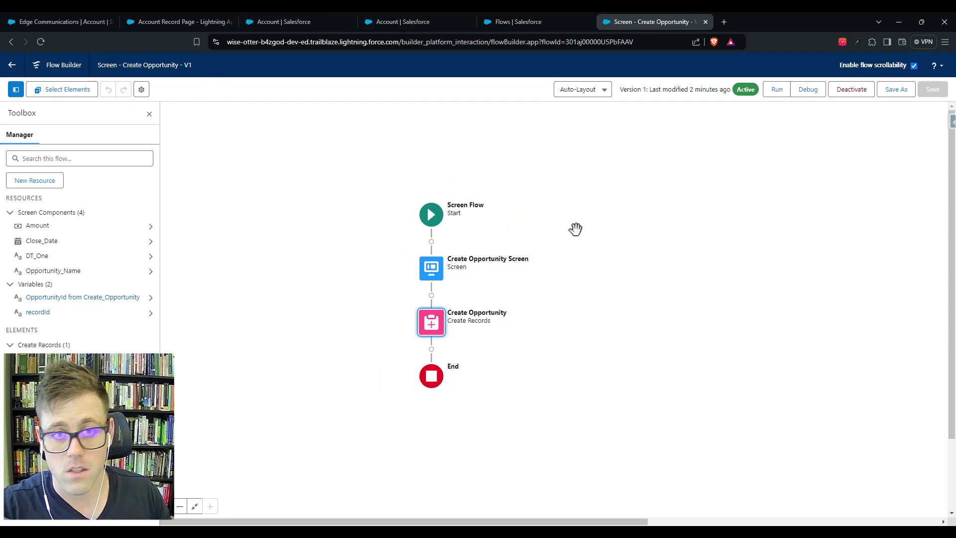
# Step: Open Setup Home in a separate browser tab and find the Custom Metadata Types page by searching for "custom meta"
pyautogui.click(448, 25)
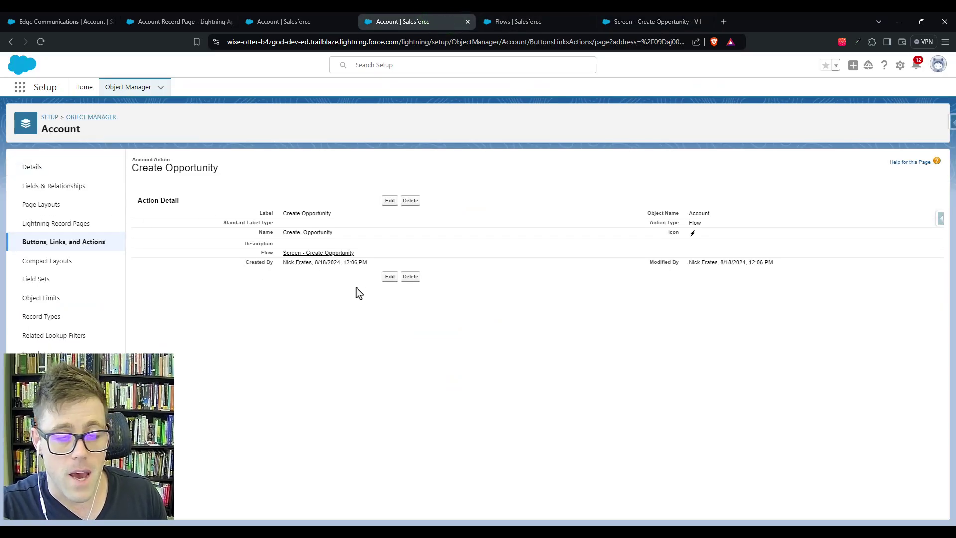
pyautogui.middleClick(84, 90)
pyautogui.moveTo(510, 29); pyautogui.dragTo(757, 17)
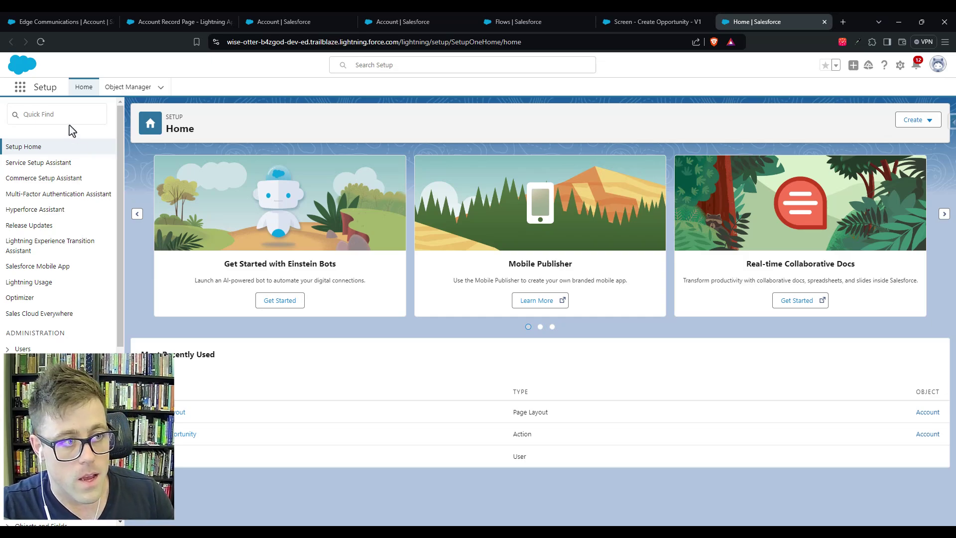
pyautogui.click(31, 114)
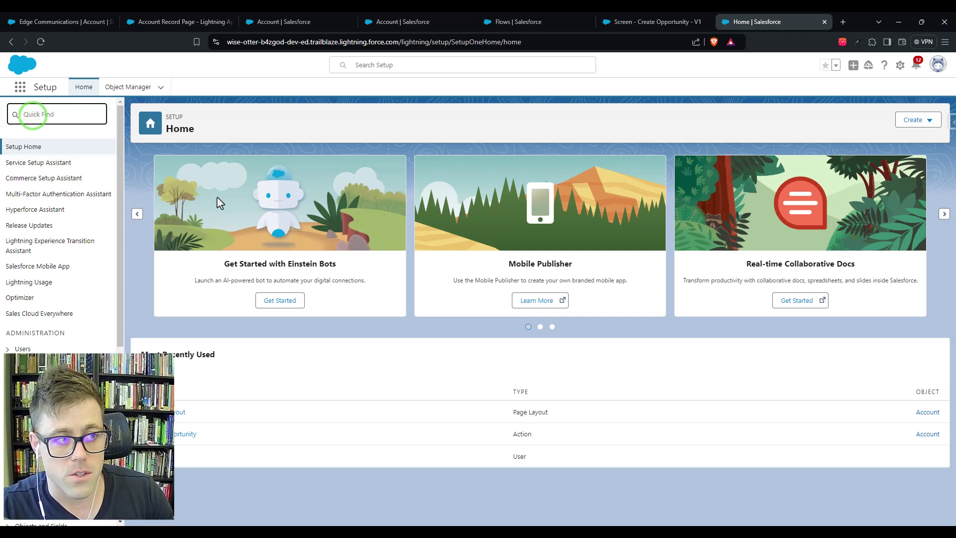
pyautogui.write('custom me')
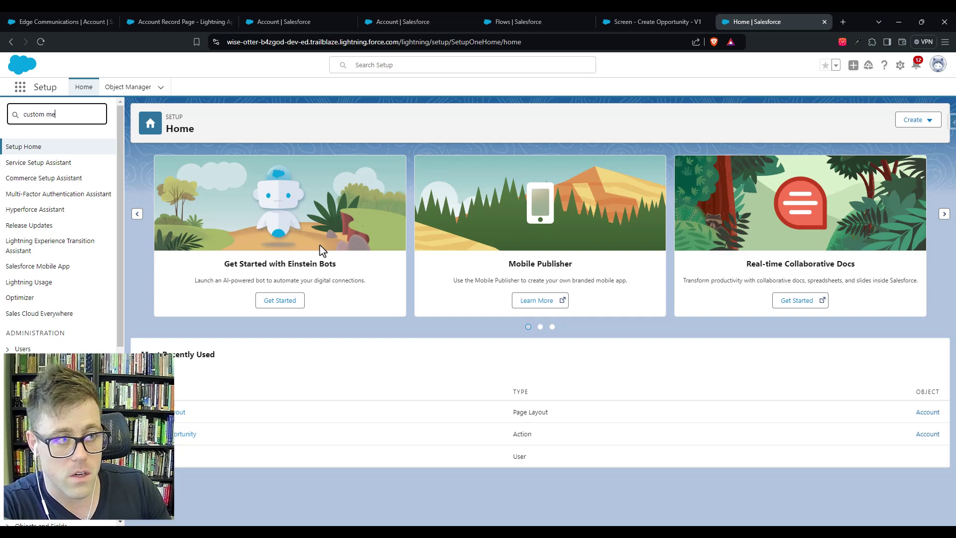
pyautogui.write('ta')
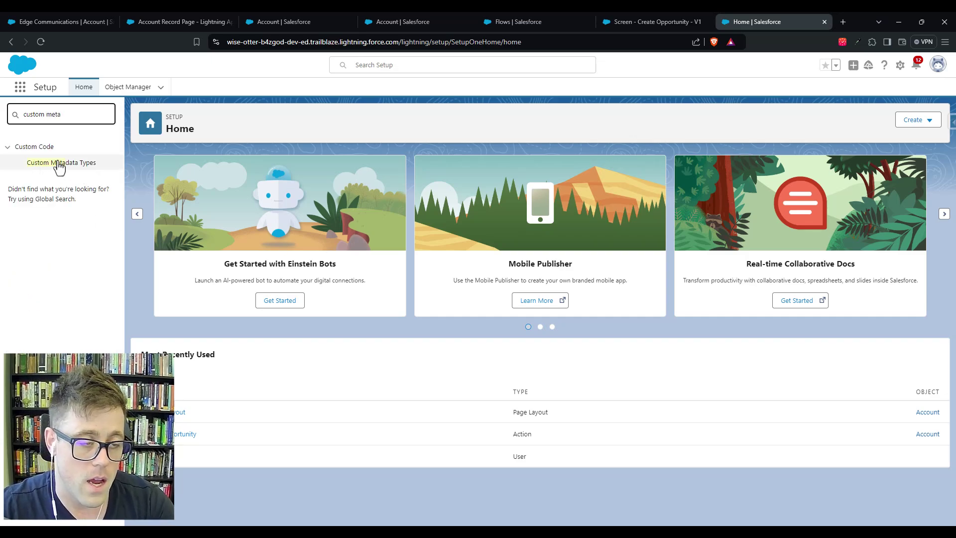
pyautogui.click(51, 163)
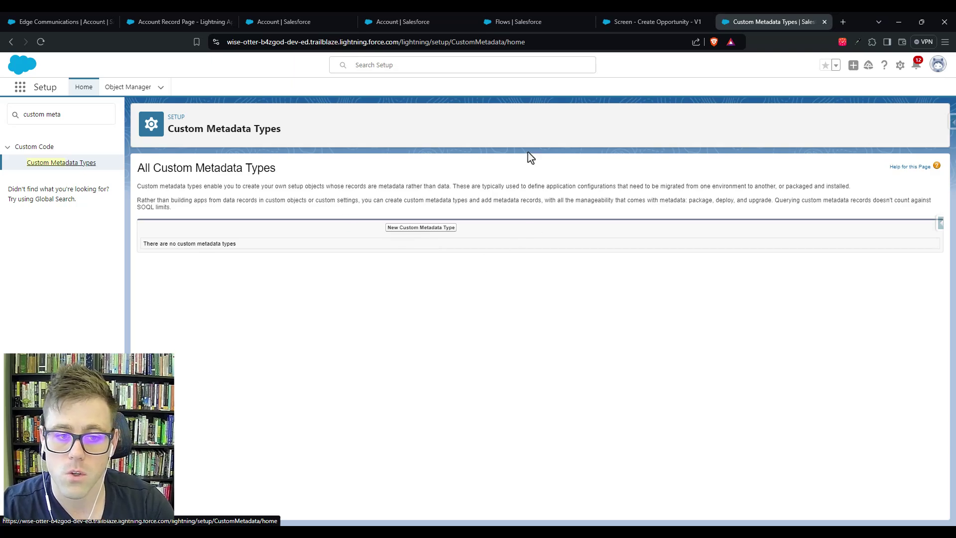
# Step: Start a new custom metadata type and give it the label "Opportunity Owners"
pyautogui.click(406, 228)
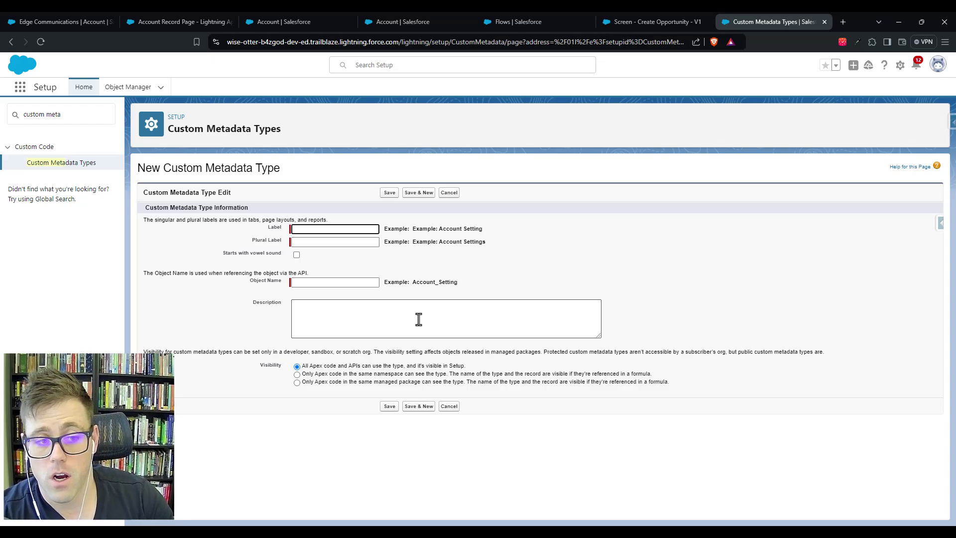
pyautogui.write('O')
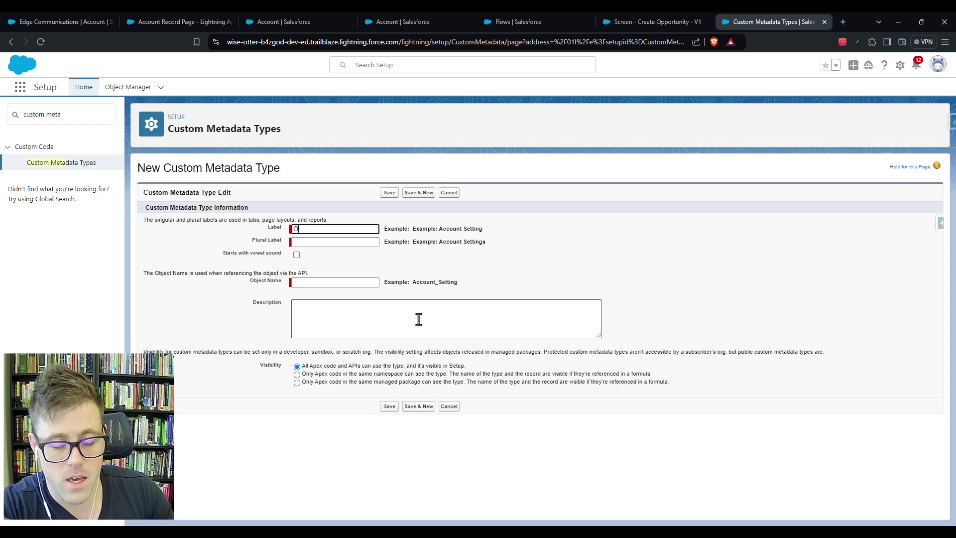
pyautogui.write('pportunity Owners')
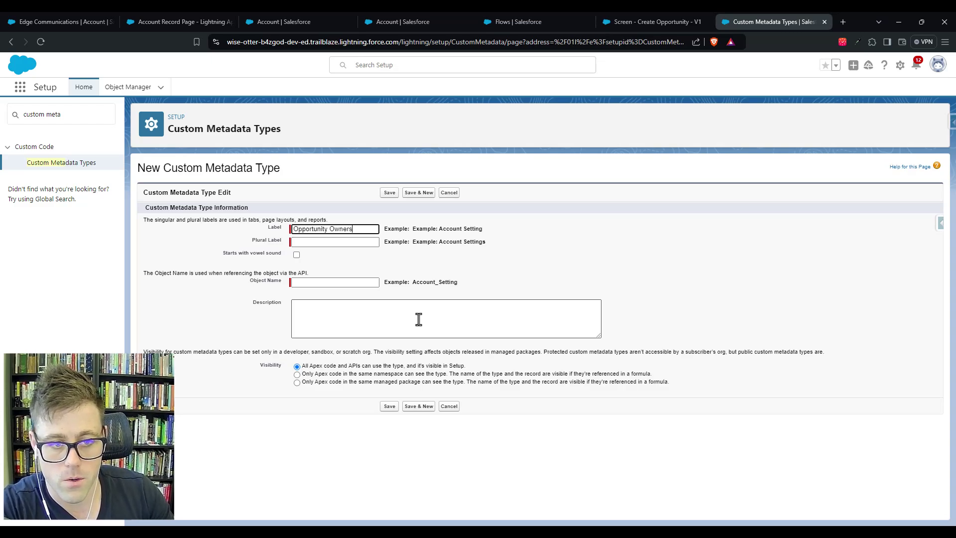
pyautogui.press('Tab')
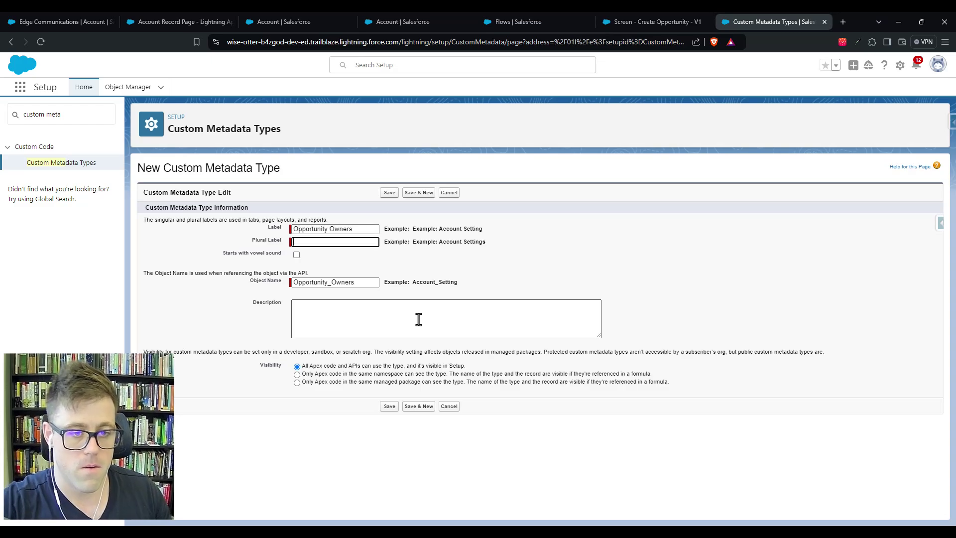
# Step: Change the metadata type's label to the singular "Opportunity Owner" and its object name to "Opportunity_Owner"
pyautogui.click(369, 228)
pyautogui.press('BackSpace')
pyautogui.click(370, 281)
pyautogui.press('BackSpace')
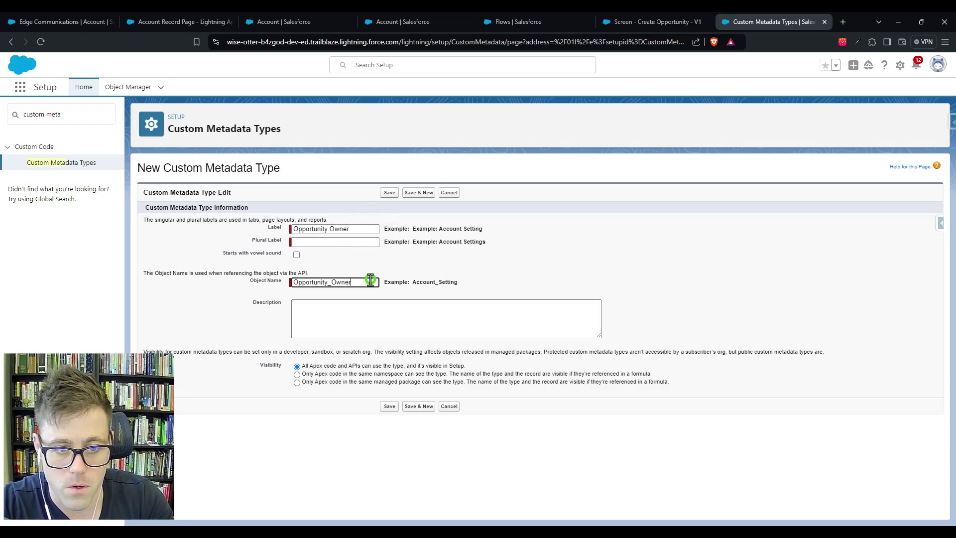
# Step: Set the metadata type's plural label to "Opportunity Owners", reusing the text of the label
pyautogui.moveTo(363, 225); pyautogui.dragTo(273, 244)
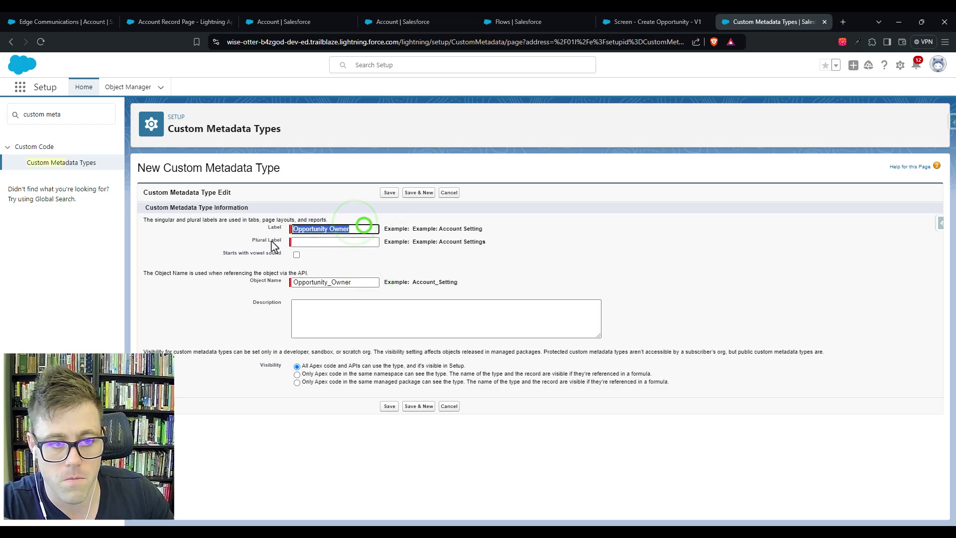
pyautogui.hotkey('ctrl', 'c')
pyautogui.click(319, 243)
pyautogui.hotkey('ctrl', 'v')
pyautogui.write('s')
pyautogui.click(503, 262)
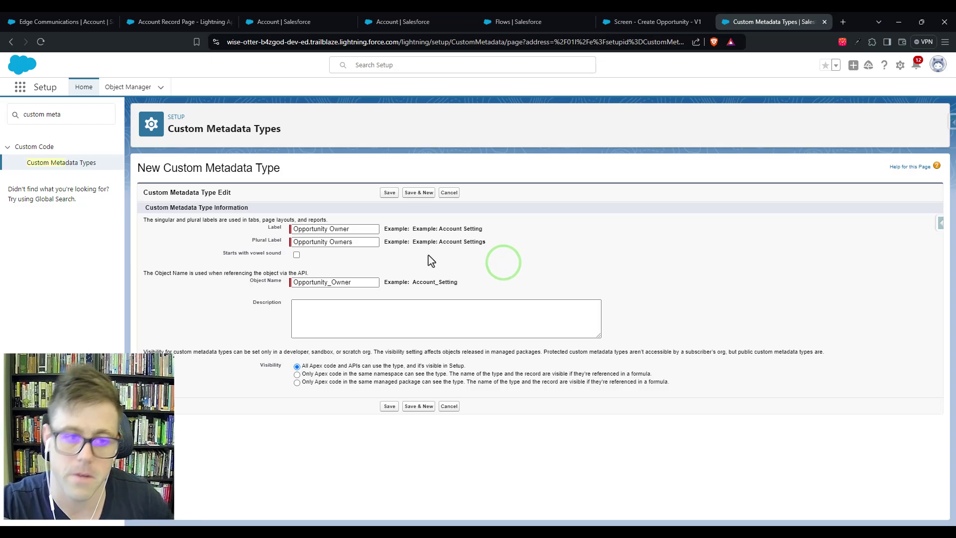
# Step: Set the label to "Opportunity Owners" and the object name to "Opportunity_Owners", and save the custom metadata type
pyautogui.click(357, 228)
pyautogui.write('s')
pyautogui.click(361, 282)
pyautogui.write('s')
pyautogui.click(538, 253)
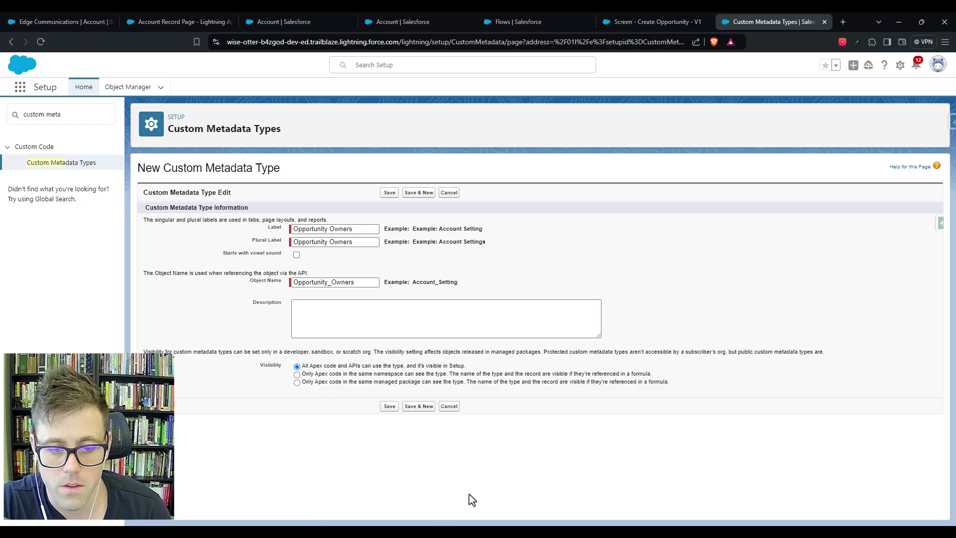
pyautogui.click(387, 193)
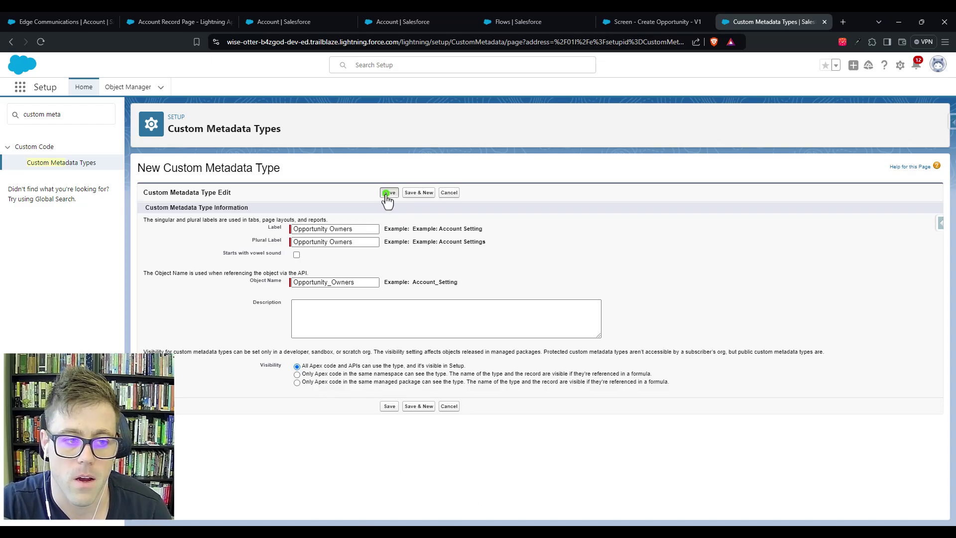
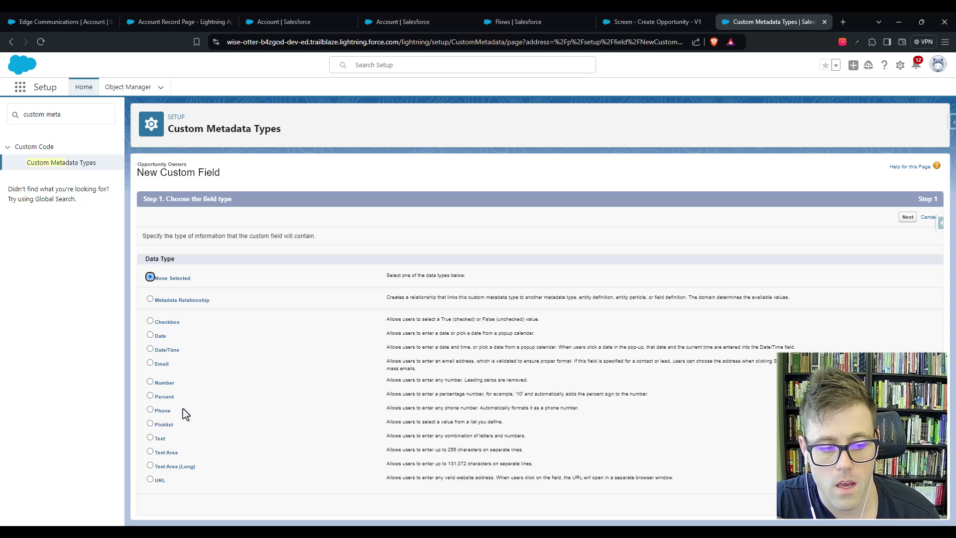
# Step: Choose Picklist as the data type of the new custom field on Opportunity Owners and label the field "Amount"
pyautogui.click(164, 424)
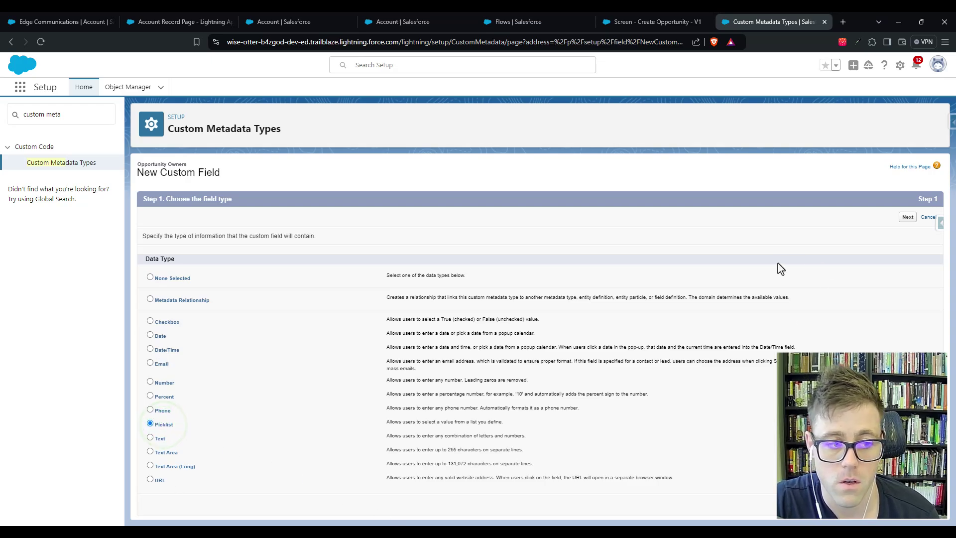
pyautogui.click(907, 218)
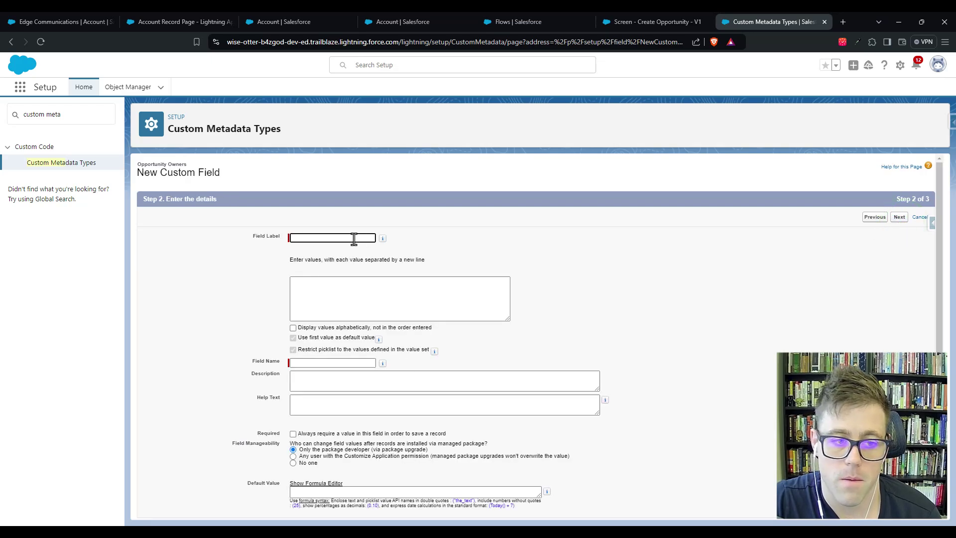
pyautogui.click(354, 239)
pyautogui.write('Amouunt')
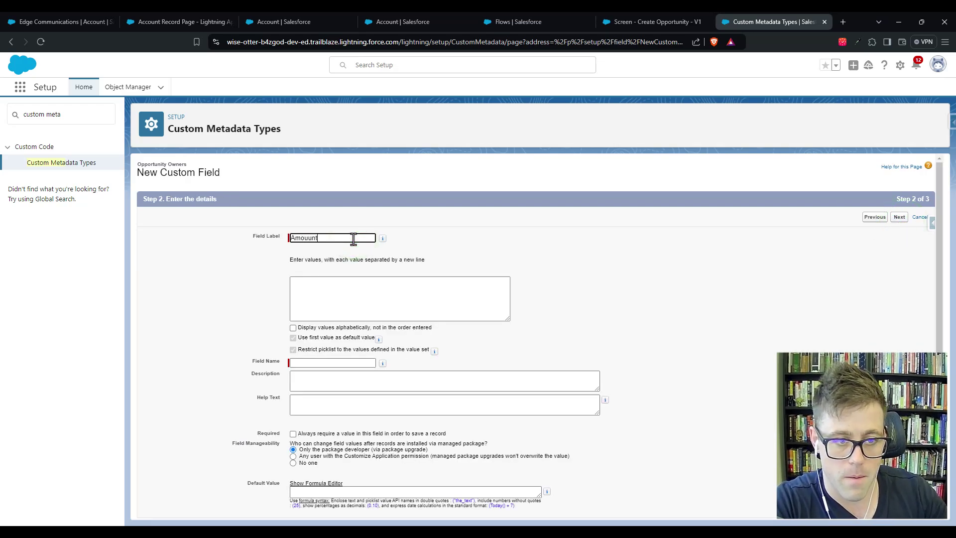
pyautogui.press('BackSpace')
pyautogui.press('BackSpace')
pyautogui.press('BackSpace')
pyautogui.write('nt')
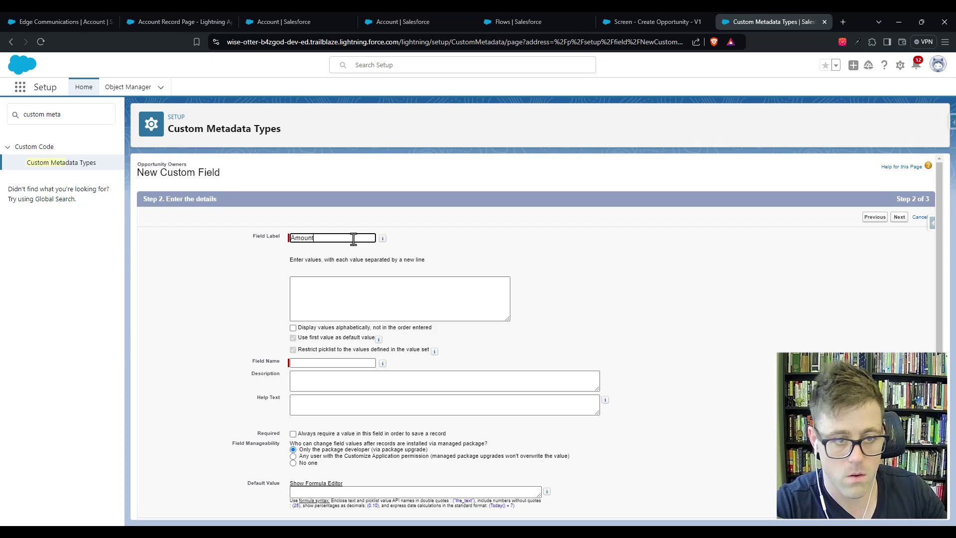
pyautogui.click(490, 242)
# Step: Enter "< $100,000" and ">= $100,000" as the picklist values of the new Amount field
pyautogui.click(362, 288)
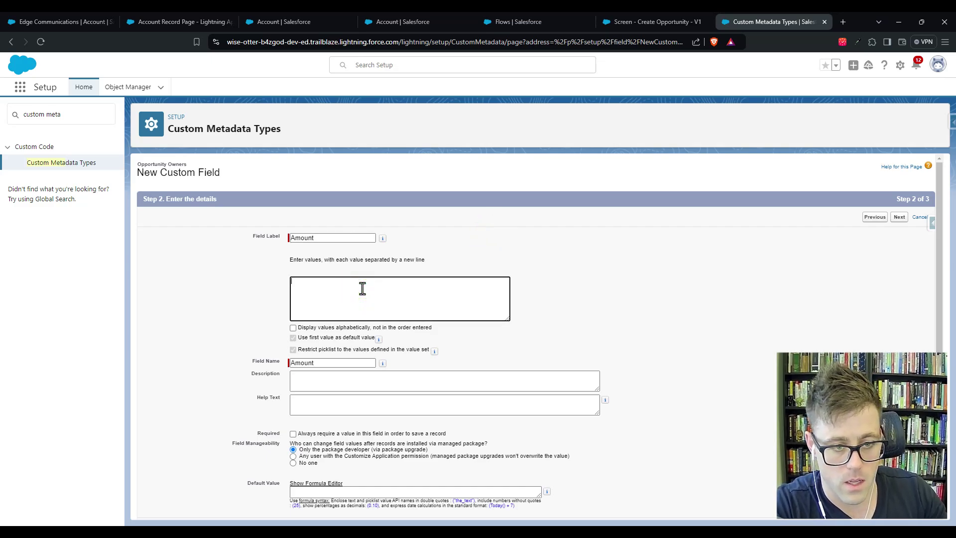
pyautogui.write('Less')
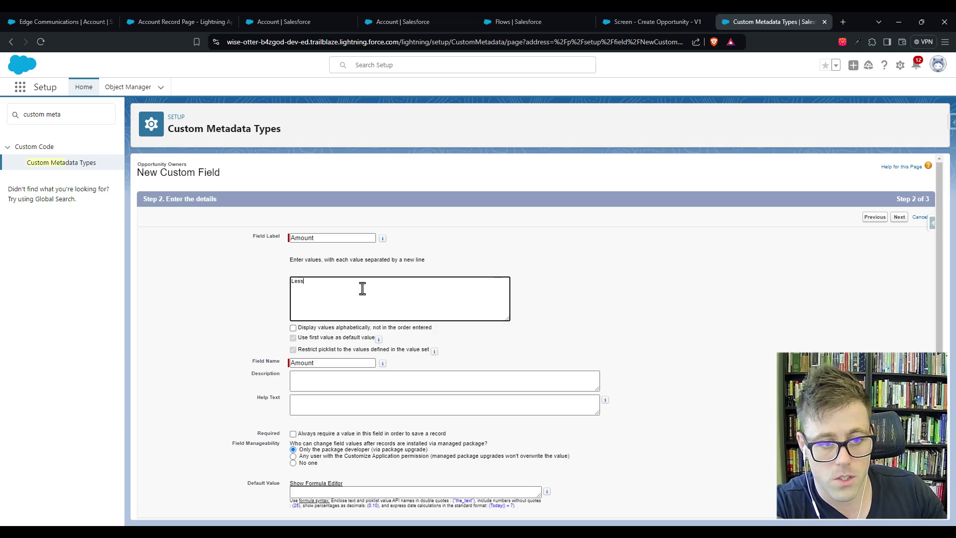
pyautogui.write(' than 1')
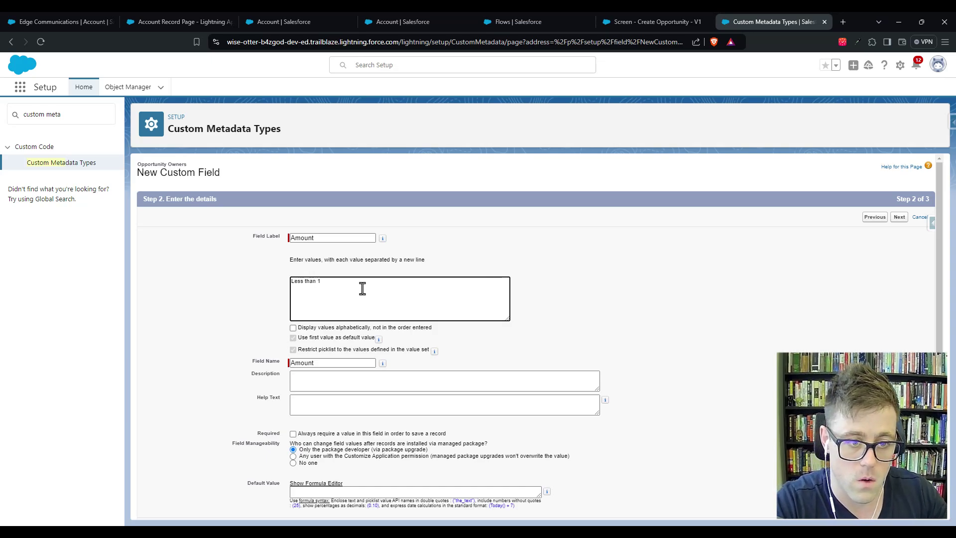
pyautogui.write('00,000')
pyautogui.press('Return')
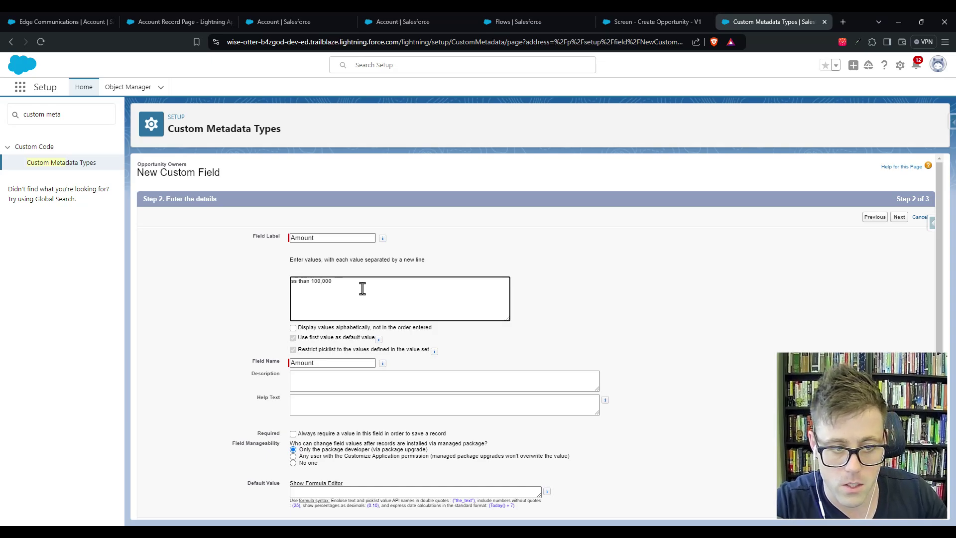
pyautogui.press('Delete')
pyautogui.press('Delete')
pyautogui.press('Delete')
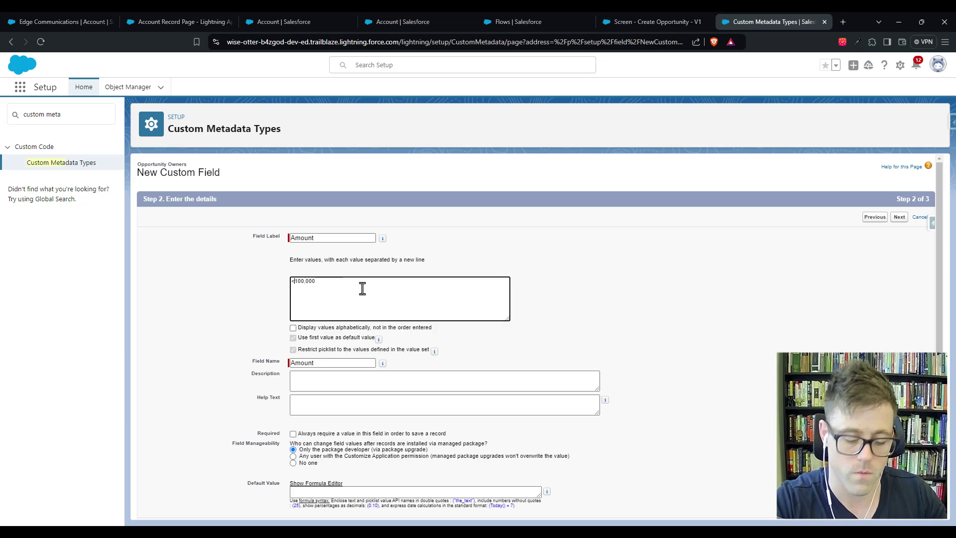
pyautogui.press('Down')
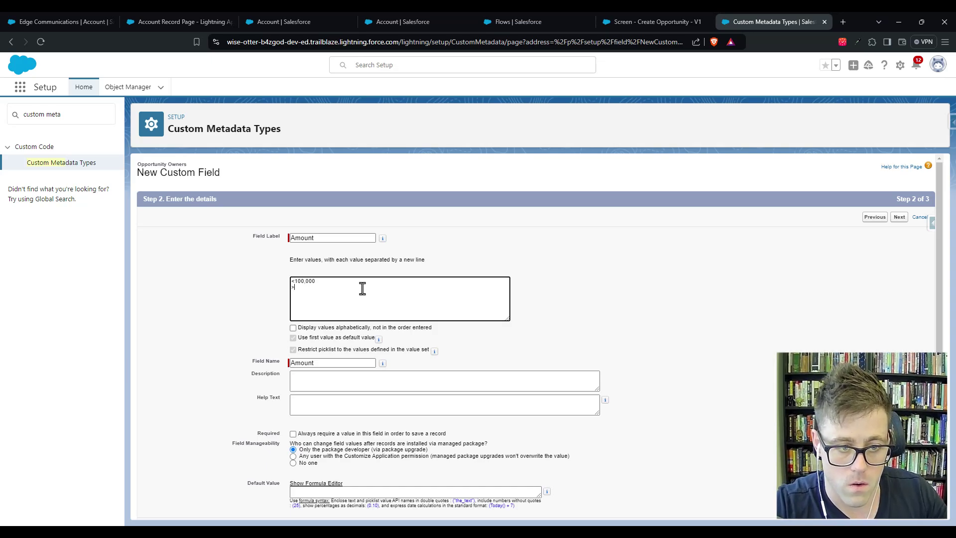
pyautogui.write('>=')
pyautogui.write(' 1')
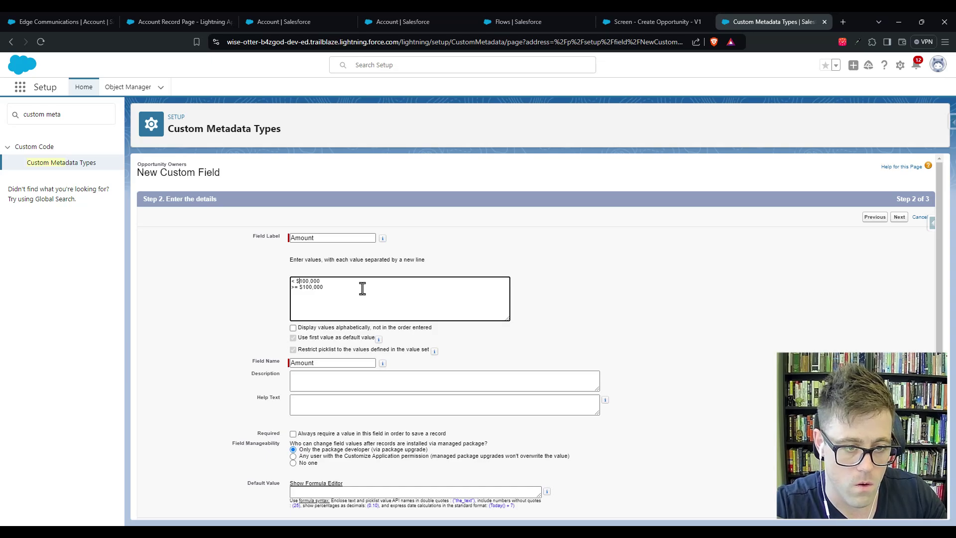
# Step: Return to the field type choice and change the new field's data type to Number
pyautogui.click(875, 218)
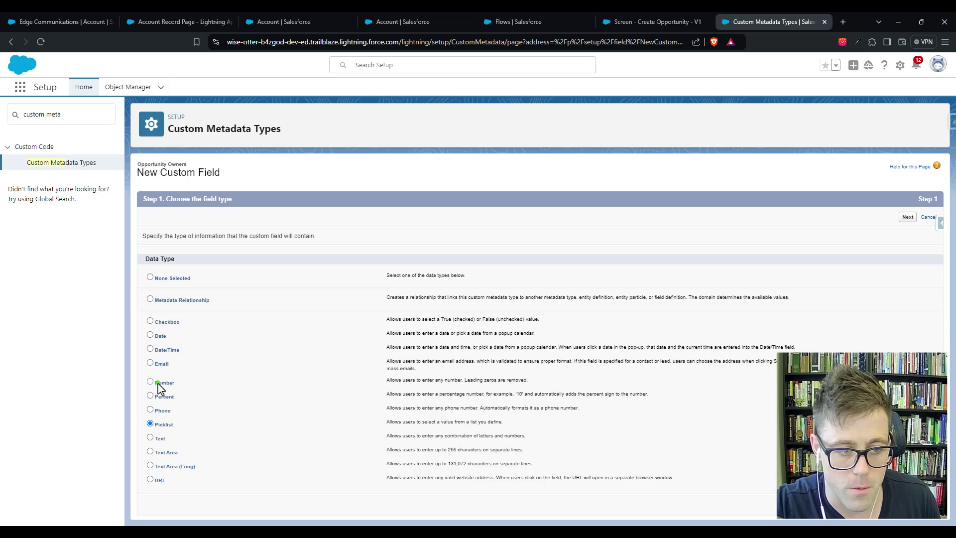
pyautogui.click(158, 384)
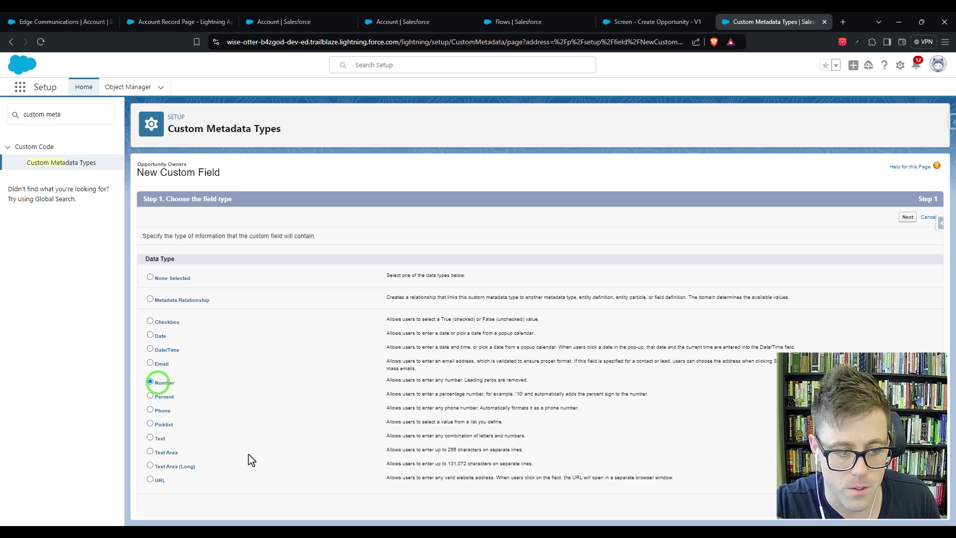
pyautogui.click(907, 219)
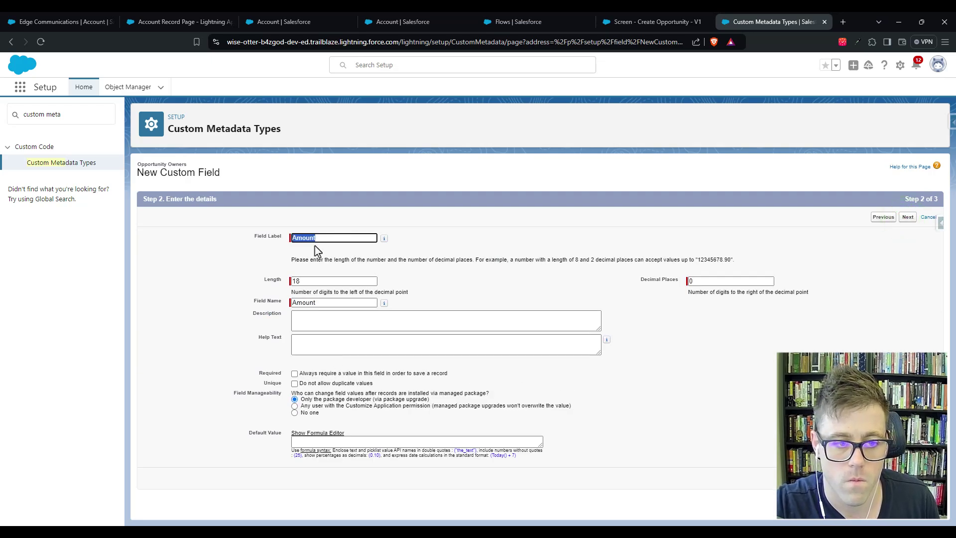
# Step: Give the Amount field a length of 16 with 2 decimal places, and save it on the Opportunity Owners Layout
pyautogui.press('Tab')
pyautogui.press('Tab')
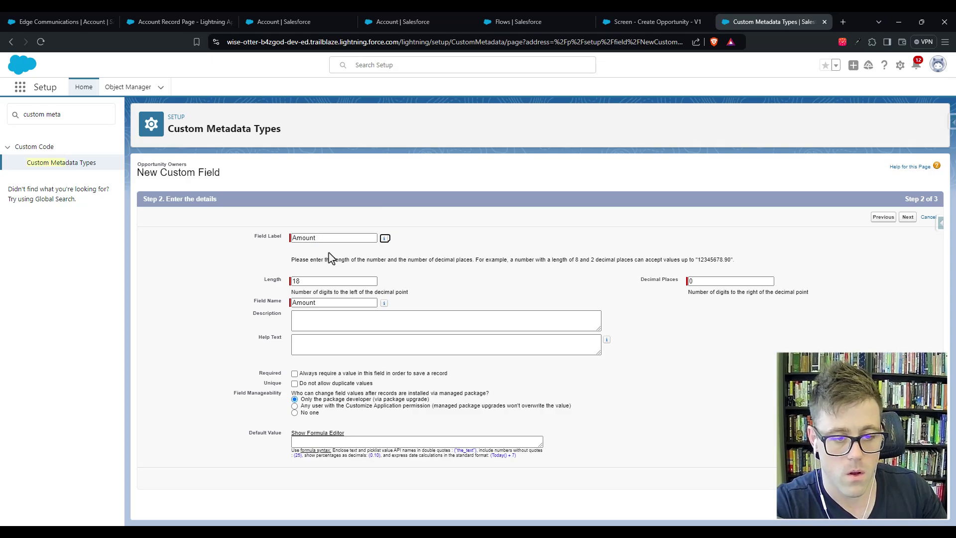
pyautogui.write('16')
pyautogui.press('Tab')
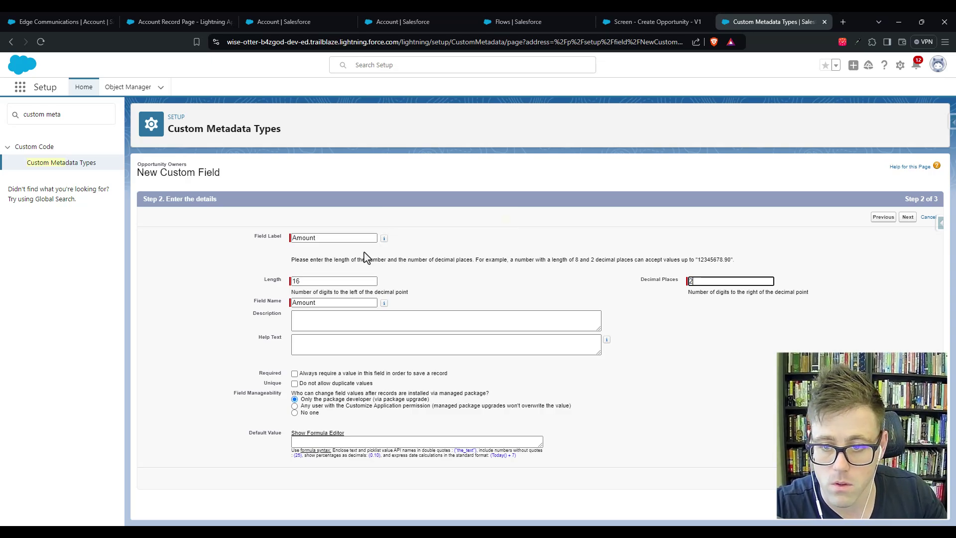
pyautogui.write('2')
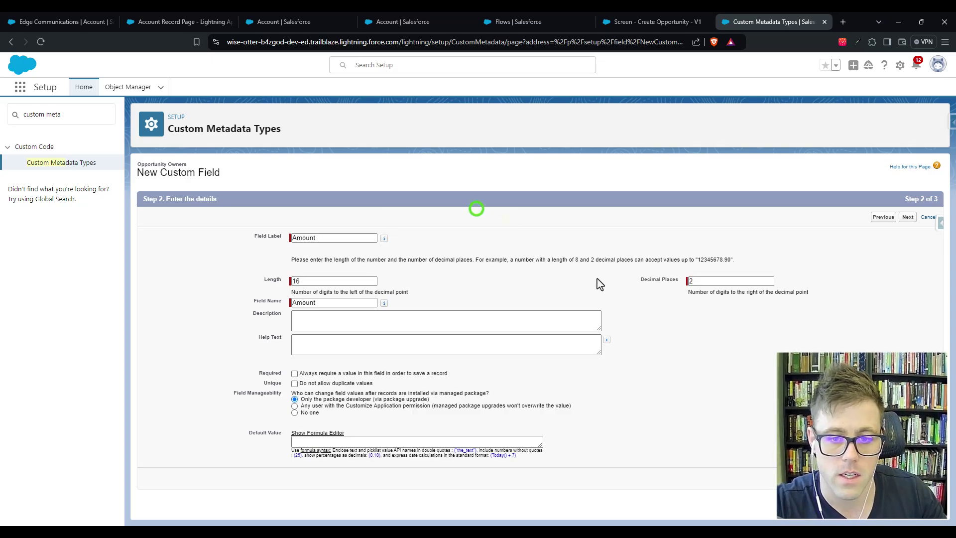
pyautogui.click(907, 217)
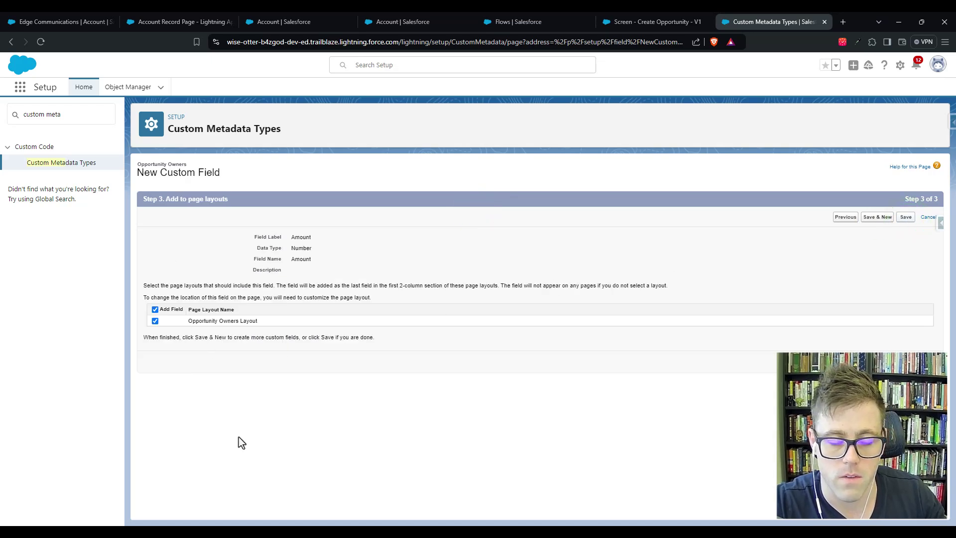
pyautogui.click(906, 217)
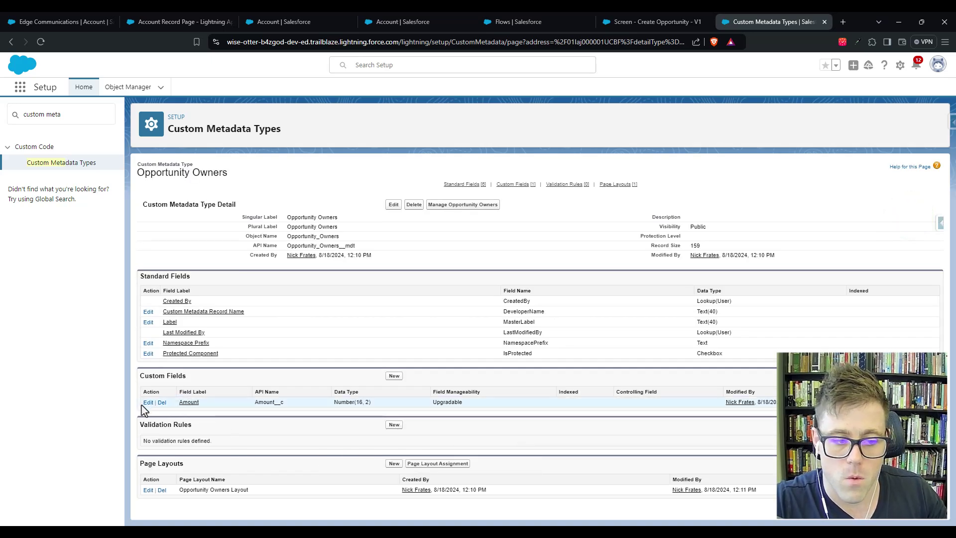
# Step: Add a Text custom field labeled "User ID" with a length of 18 to Opportunity Owners and save it
pyautogui.click(395, 377)
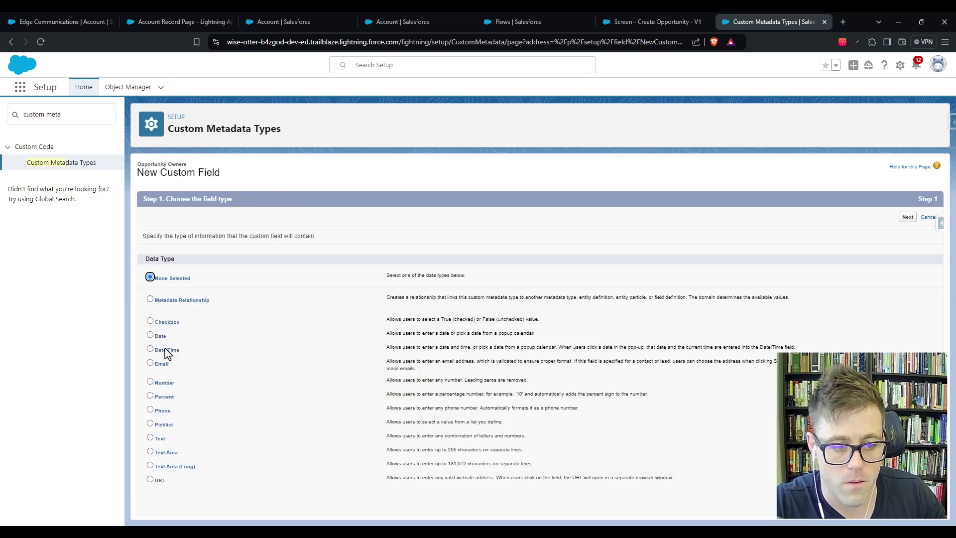
pyautogui.click(150, 438)
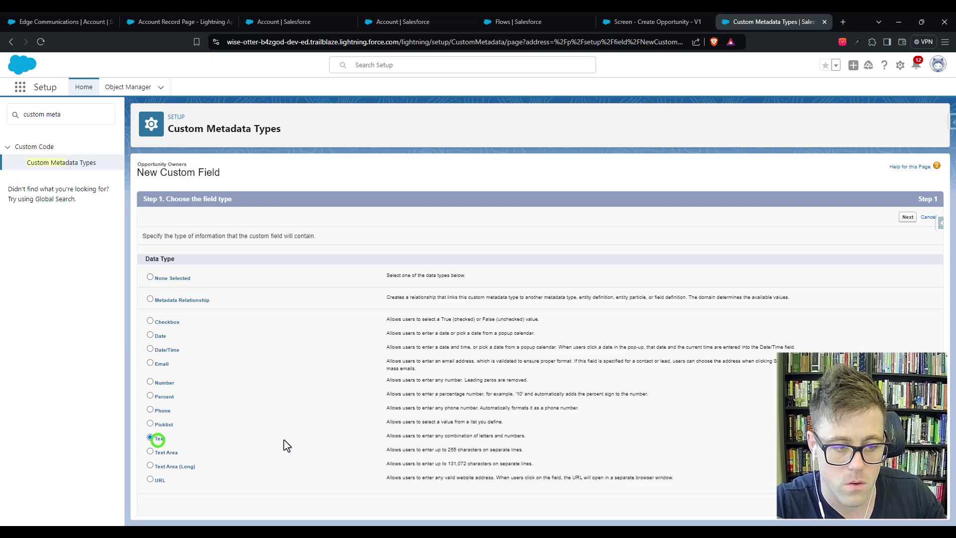
pyautogui.click(903, 216)
pyautogui.click(320, 237)
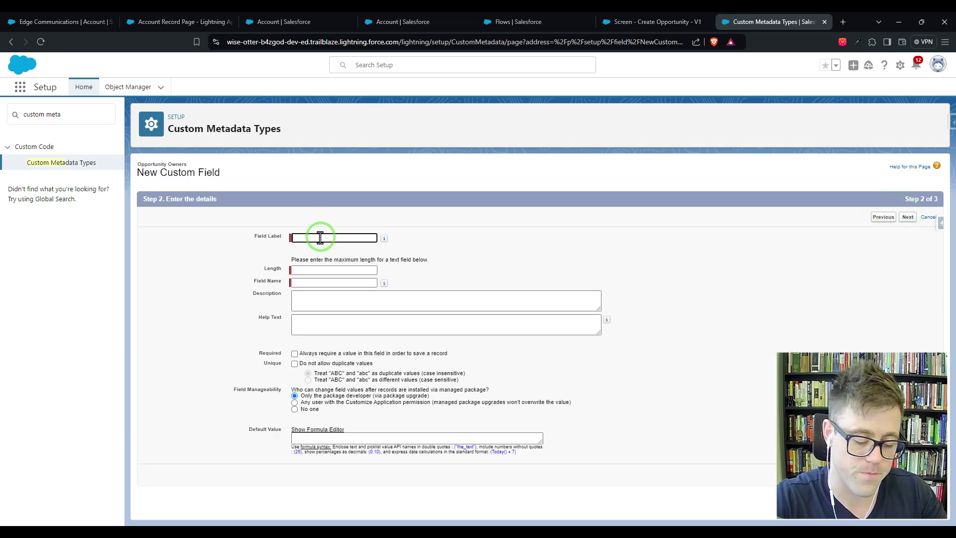
pyautogui.write('User ID')
pyautogui.press('Tab')
pyautogui.press('Tab')
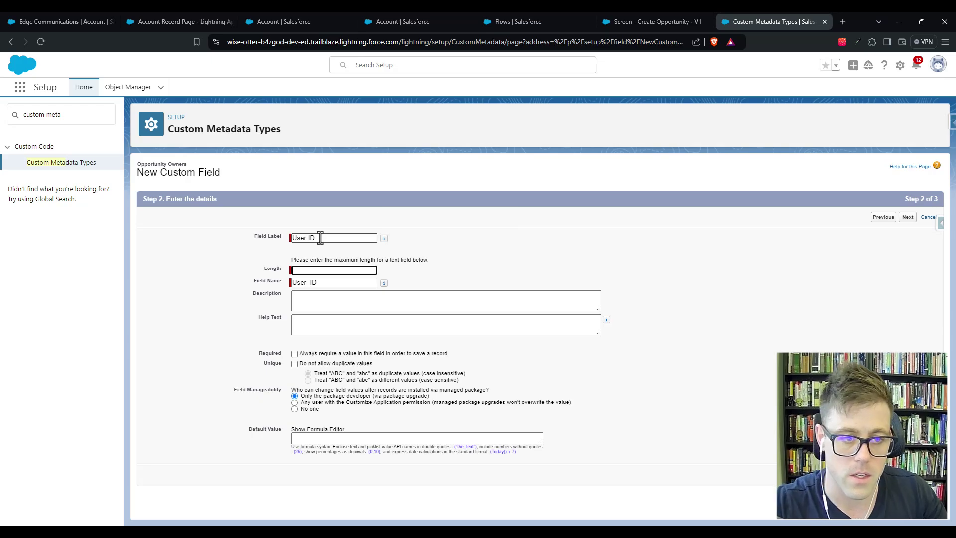
pyautogui.click(480, 255)
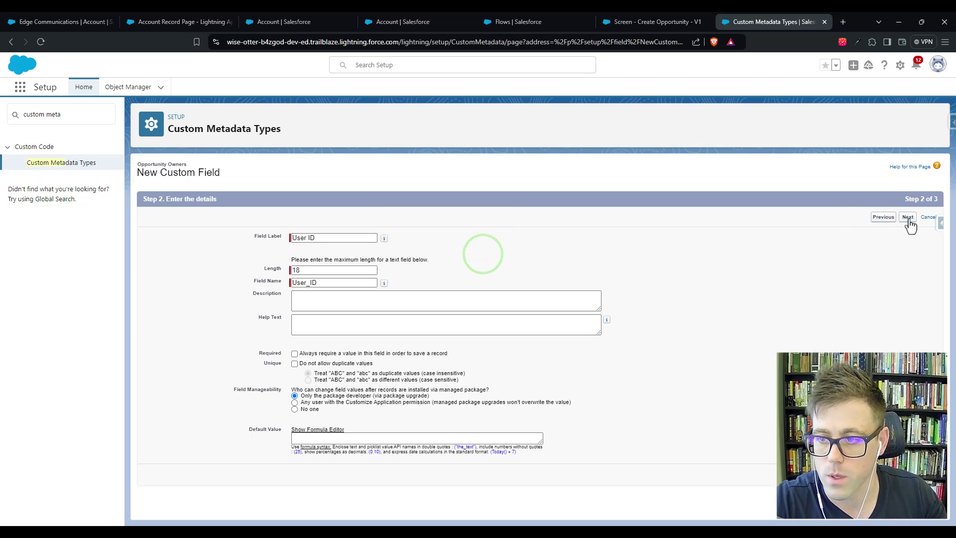
pyautogui.click(908, 217)
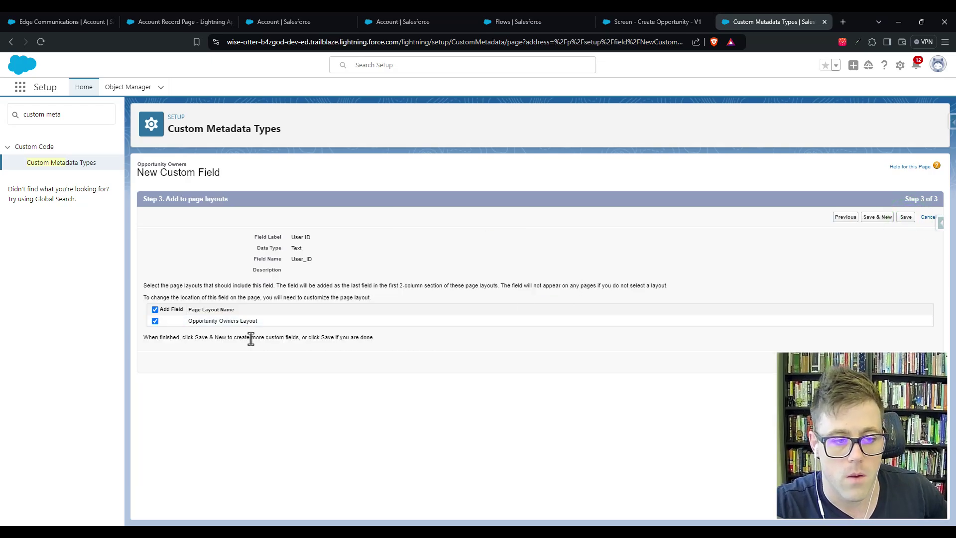
pyautogui.click(906, 218)
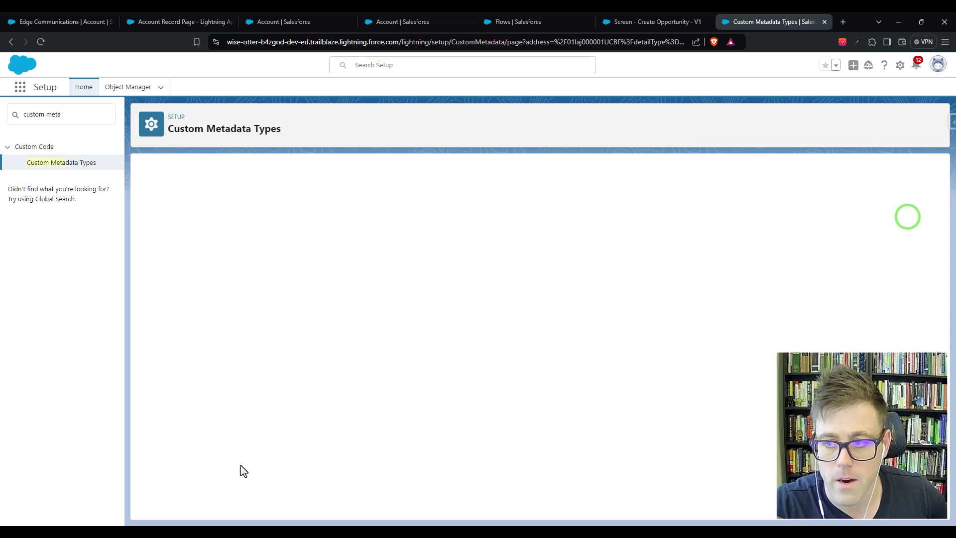
pyautogui.click(381, 332)
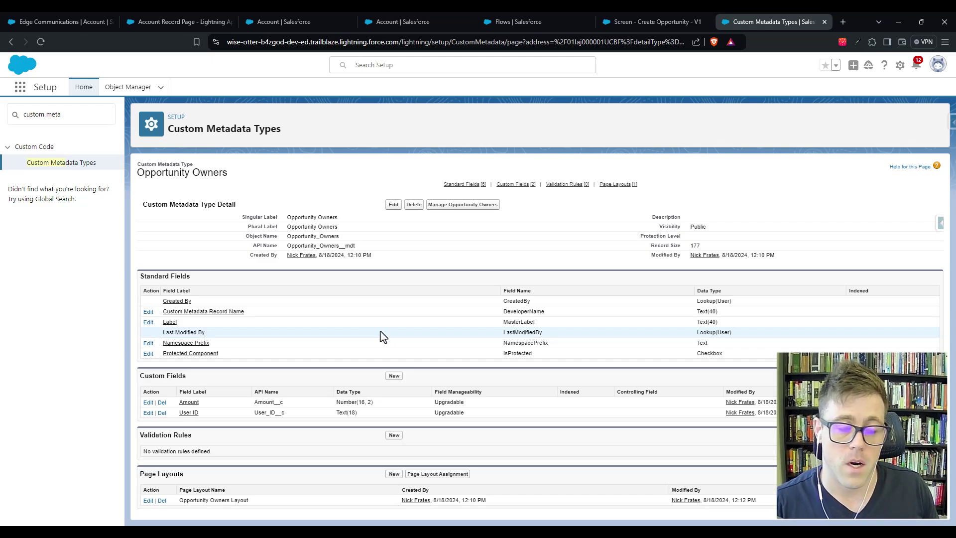
pyautogui.tripleClick(229, 174)
pyautogui.click(238, 398)
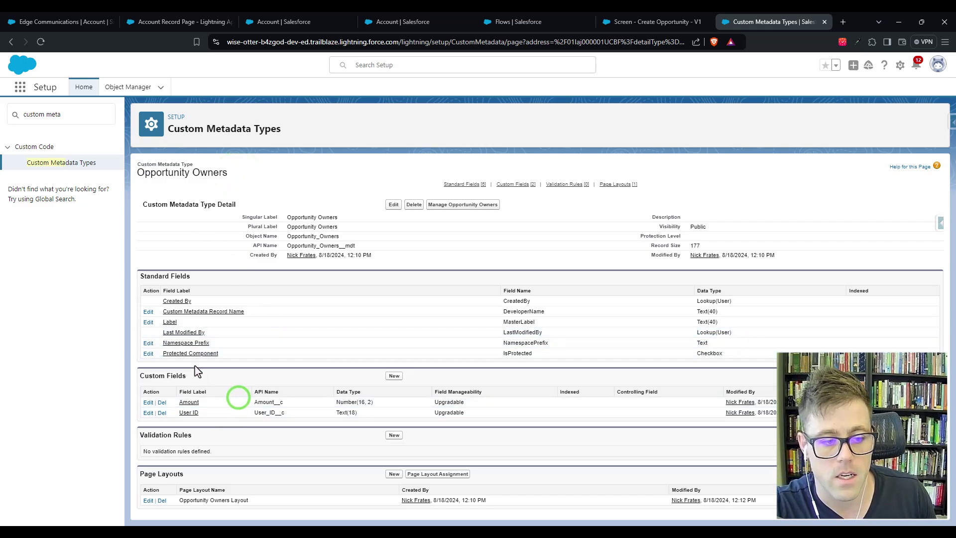
pyautogui.click(208, 398)
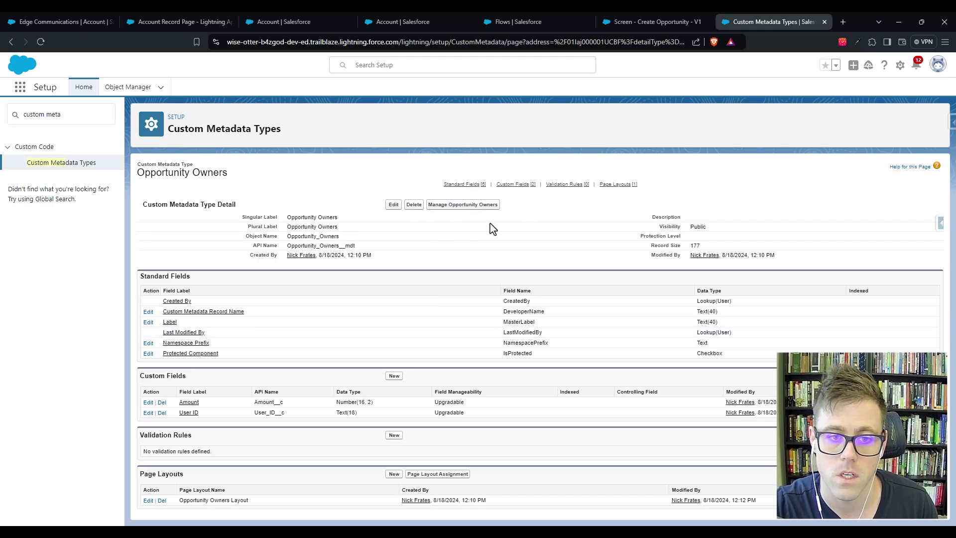
# Step: Start a new Opportunity Owners record from its record list and enter the owner's full name as the label
pyautogui.click(464, 204)
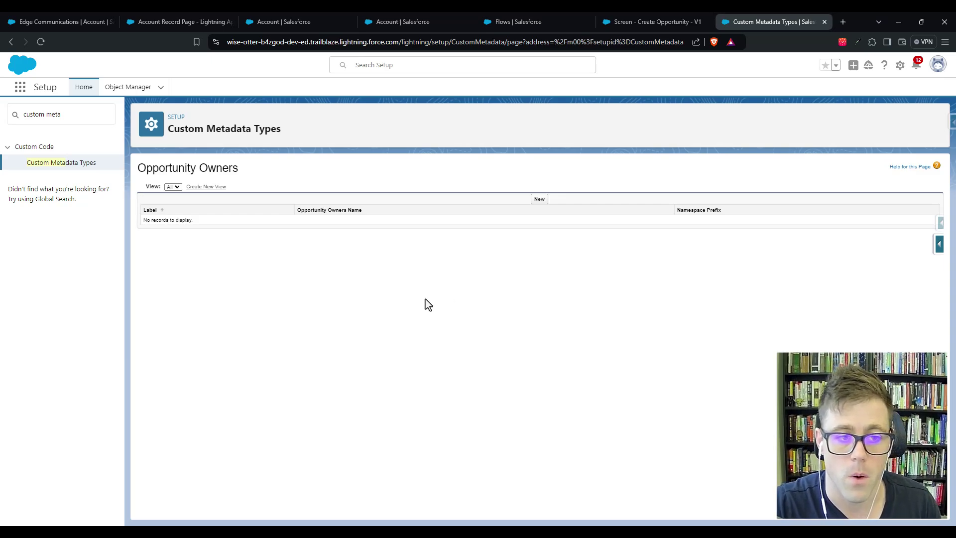
pyautogui.click(539, 199)
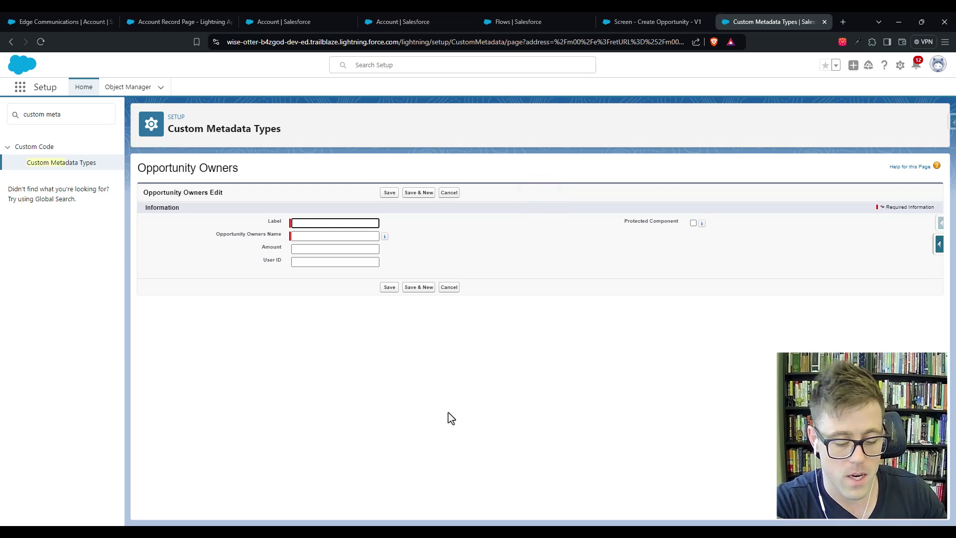
pyautogui.write('Nick Frates')
pyautogui.press('Tab')
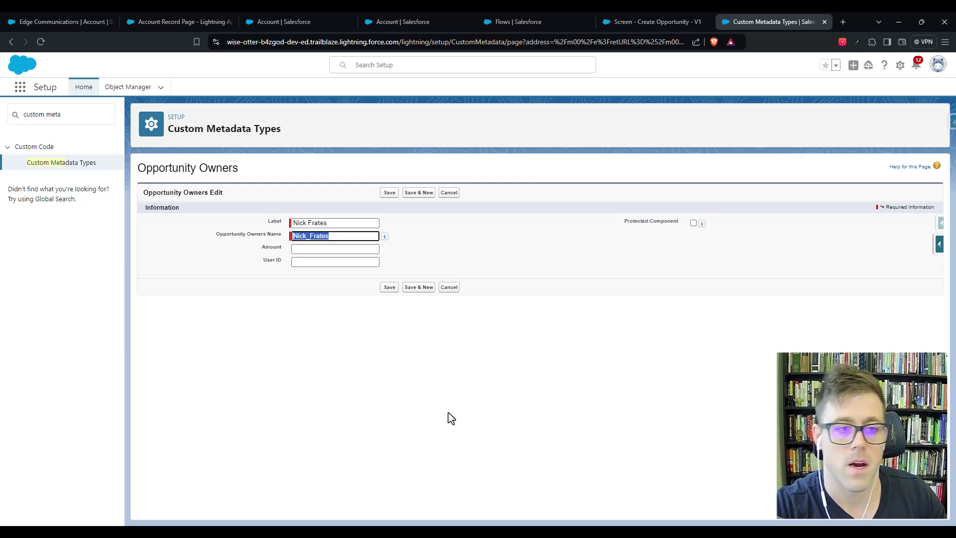
pyautogui.click(450, 418)
# Step: Set the Amount of the new Opportunity Owners record to 100000
pyautogui.click(295, 253)
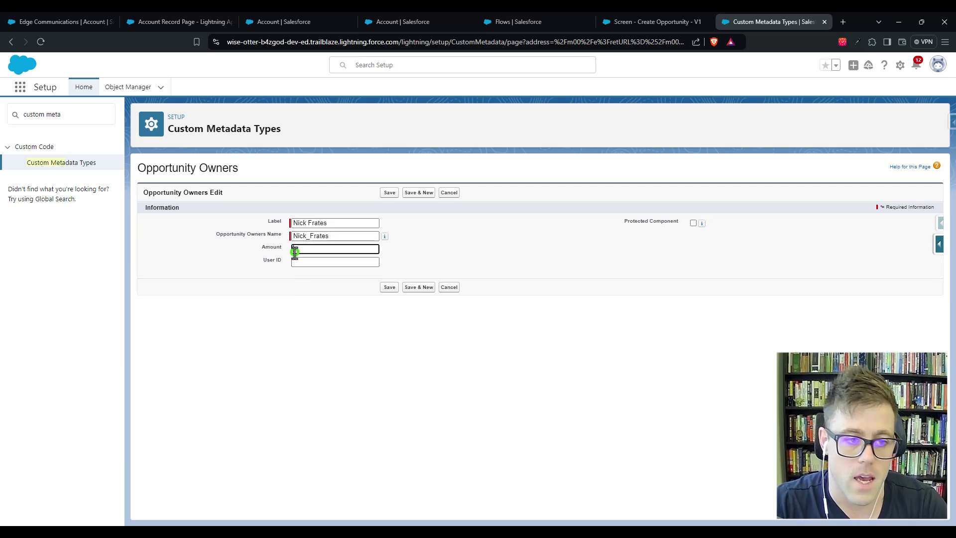
pyautogui.moveTo(259, 248); pyautogui.dragTo(282, 254)
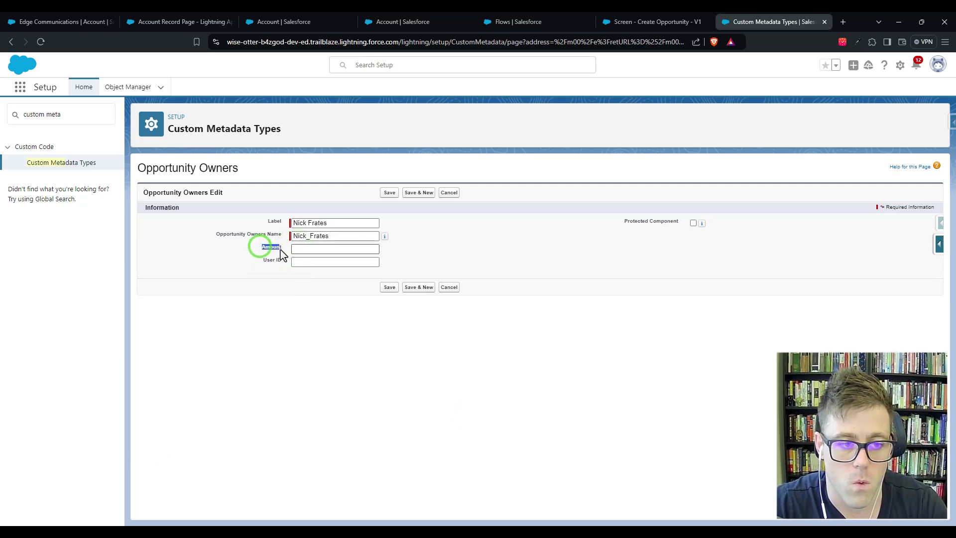
pyautogui.click(256, 248)
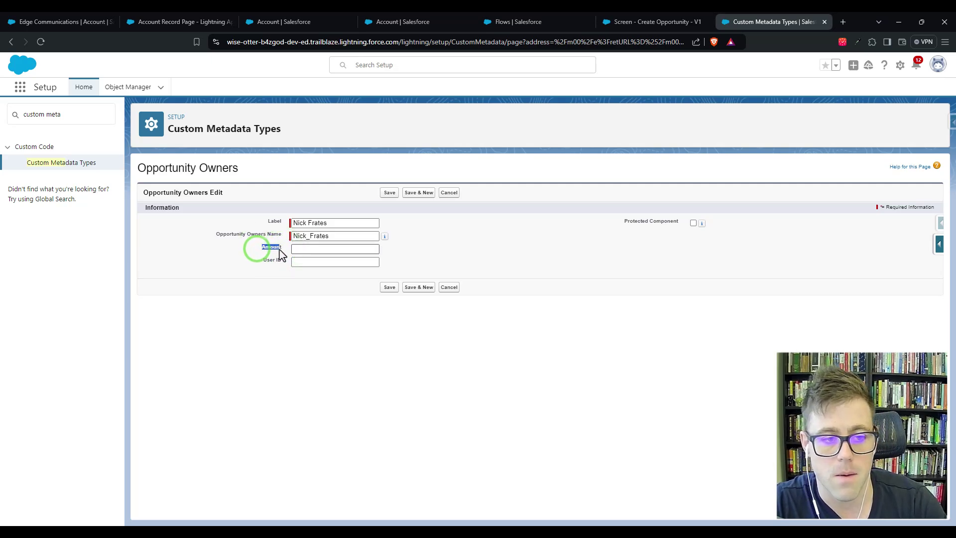
pyautogui.click(274, 255)
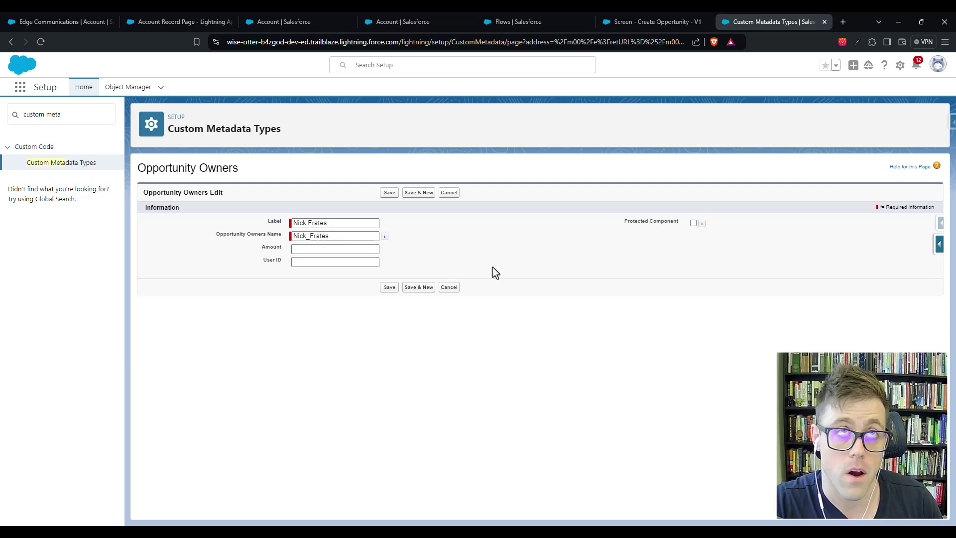
pyautogui.click(371, 249)
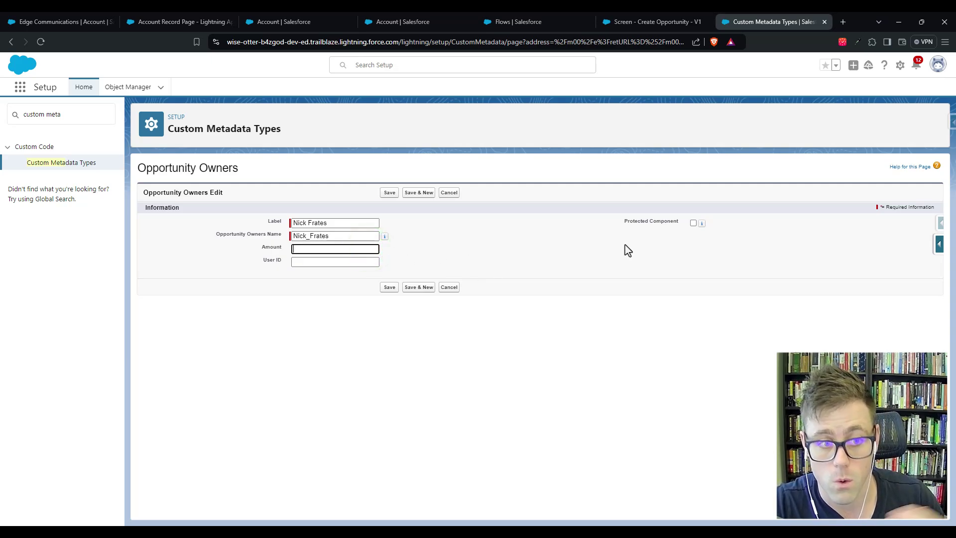
pyautogui.write('100')
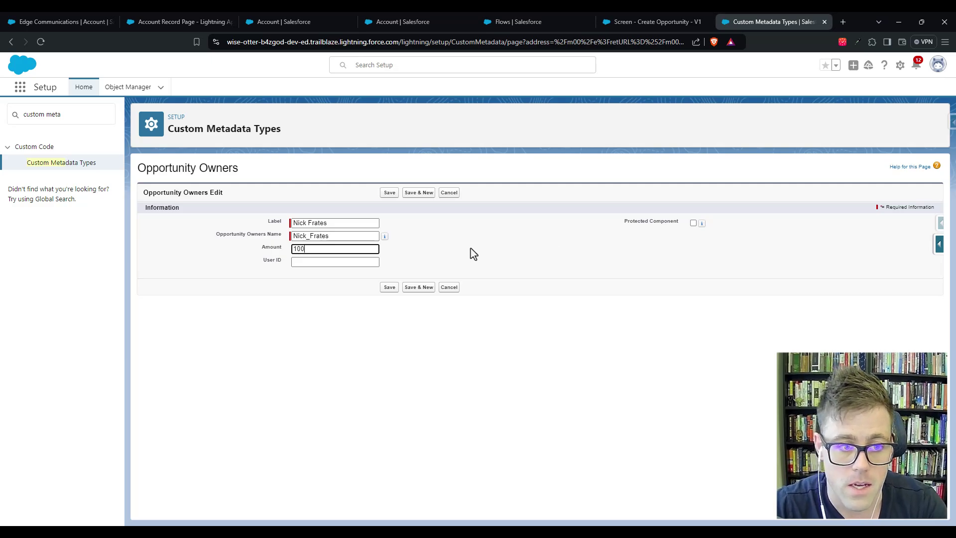
pyautogui.write('0000')
pyautogui.click(451, 256)
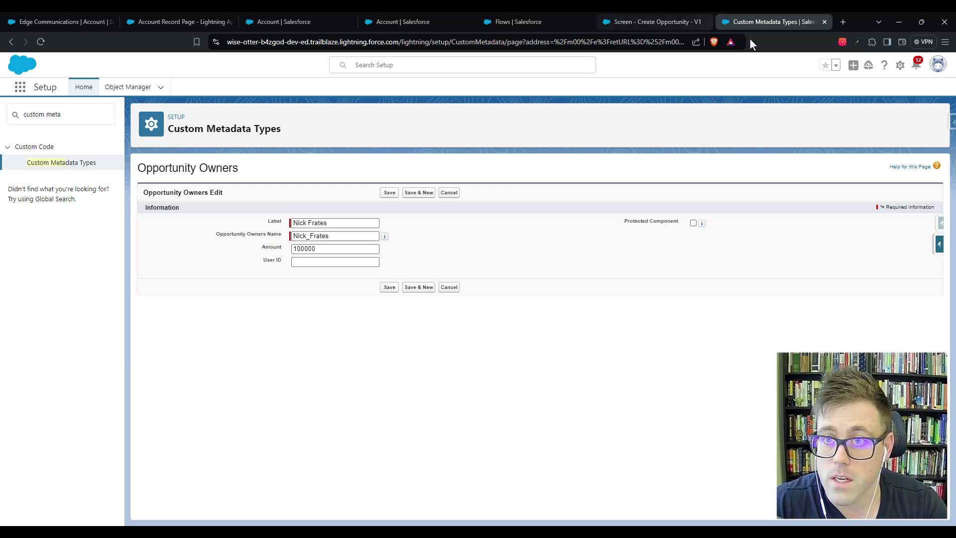
# Step: Open the owner's user profile in a separate browser tab and copy the record ID from its URL
pyautogui.click(938, 64)
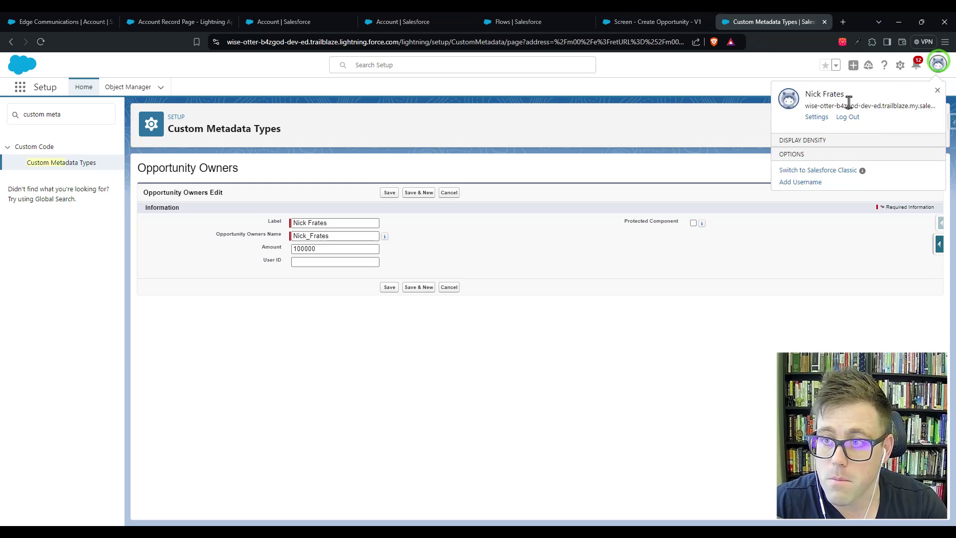
pyautogui.click(783, 15)
pyautogui.doubleClick(498, 42)
pyautogui.hotkey('ctrl', 'c')
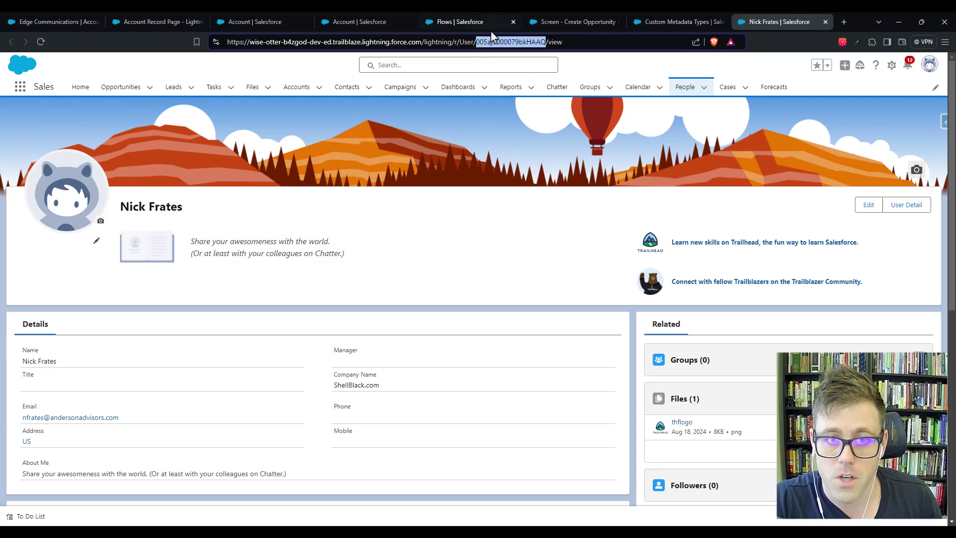
# Step: Paste the copied ID as the User ID of the new Opportunity Owners record and save the record
pyautogui.click(668, 21)
pyautogui.click(471, 234)
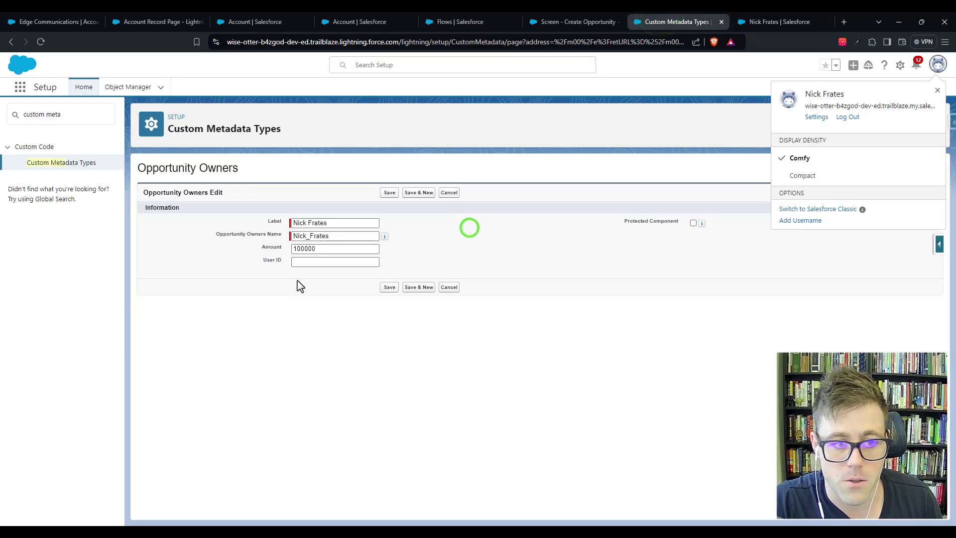
pyautogui.click(310, 262)
pyautogui.hotkey('ctrl', 'v')
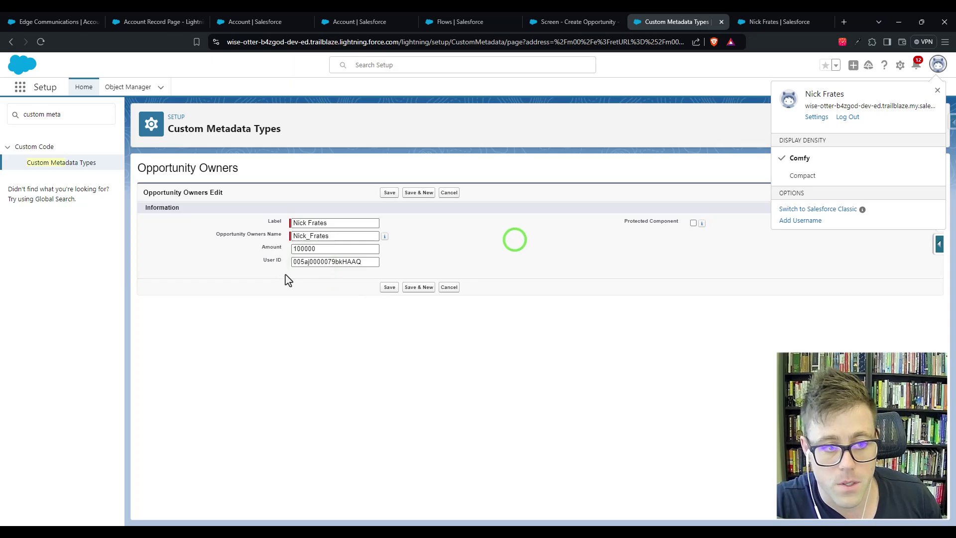
pyautogui.click(938, 64)
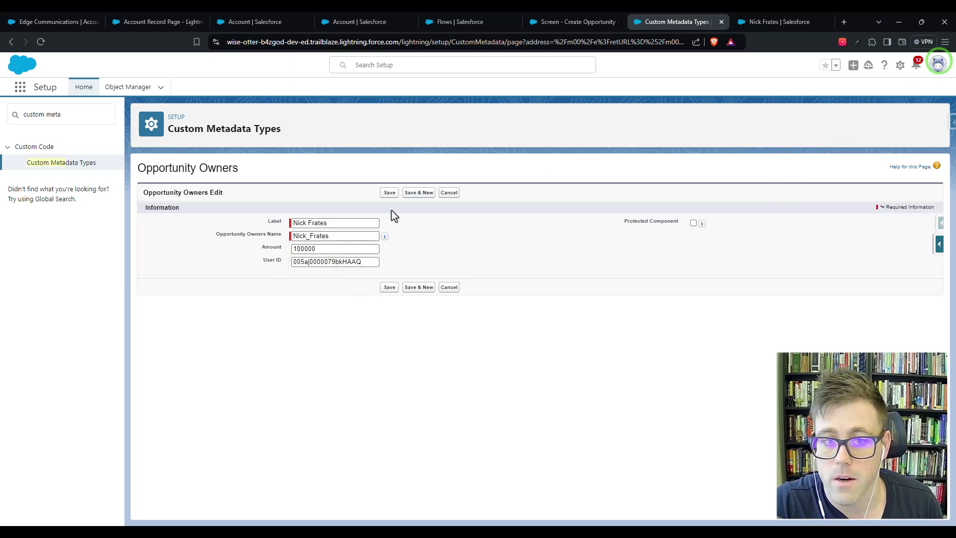
pyautogui.click(390, 192)
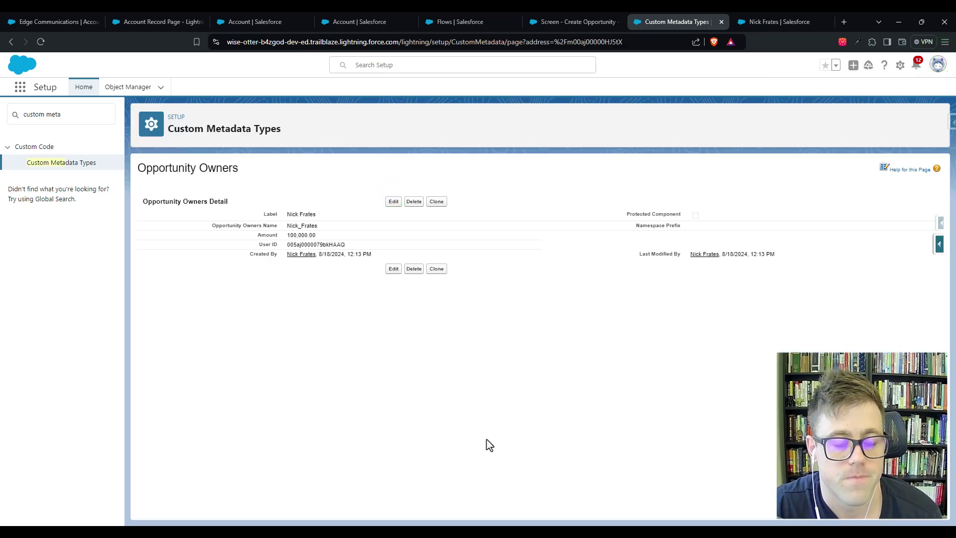
pyautogui.tripleClick(323, 215)
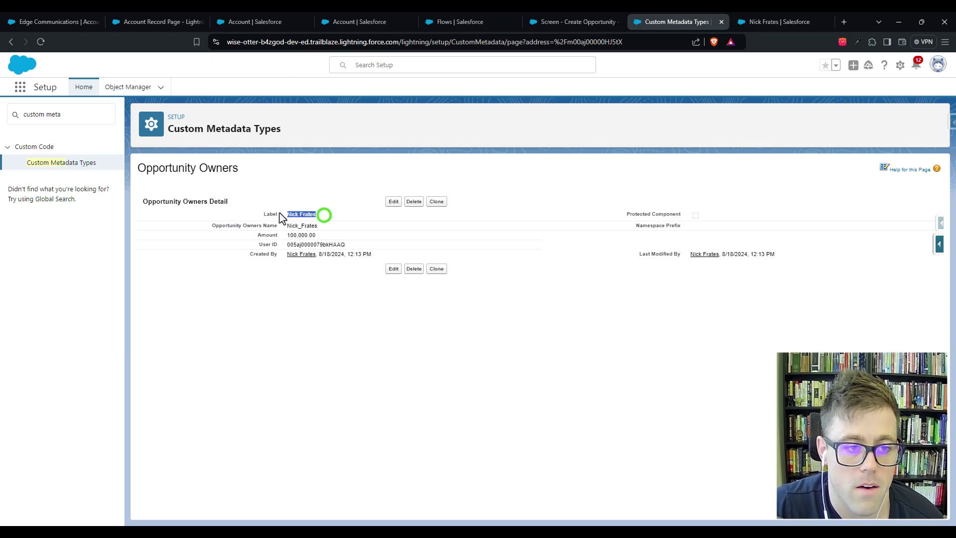
pyautogui.moveTo(318, 236); pyautogui.dragTo(293, 237)
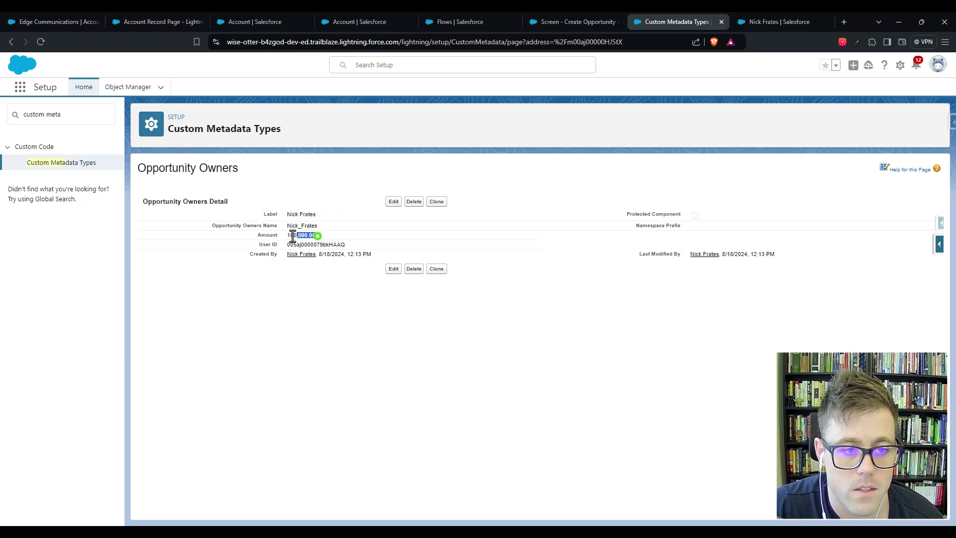
pyautogui.click(352, 242)
pyautogui.click(298, 334)
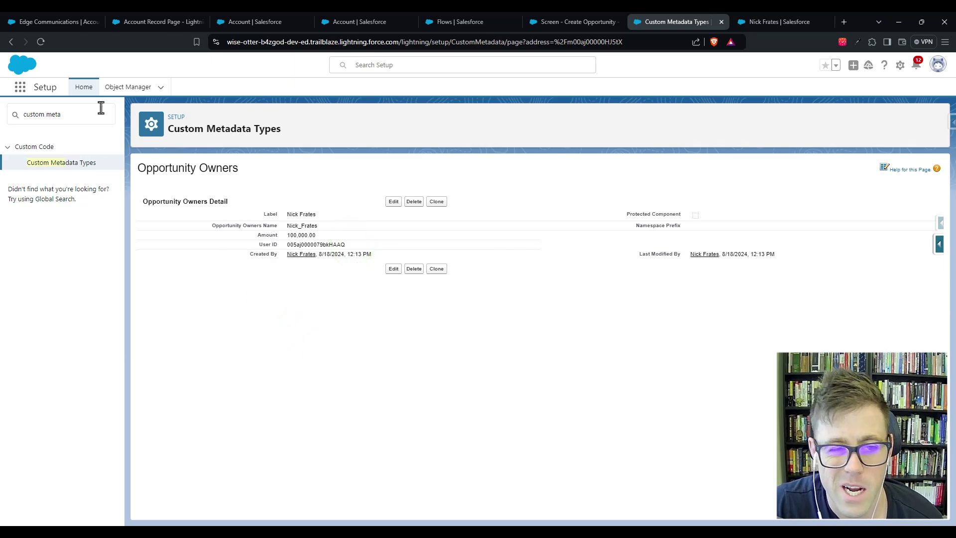
# Step: Return to the Opportunity Owners record list and start a new list view named "All"
pyautogui.click(11, 42)
pyautogui.click(267, 372)
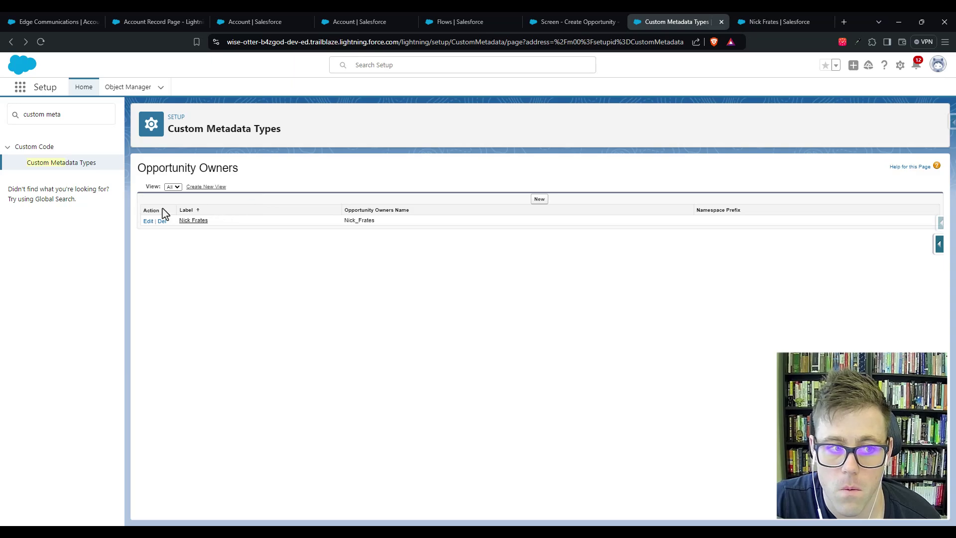
pyautogui.click(173, 187)
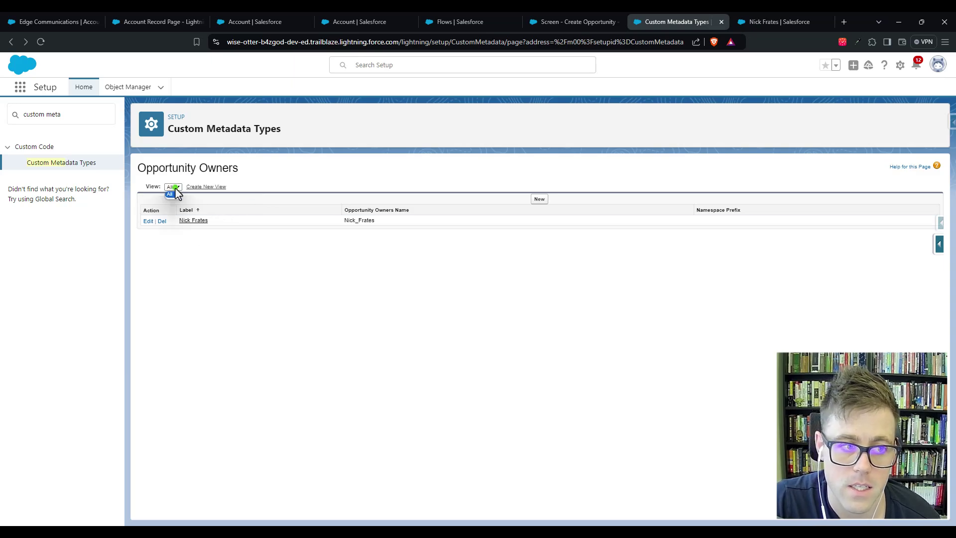
pyautogui.click(205, 187)
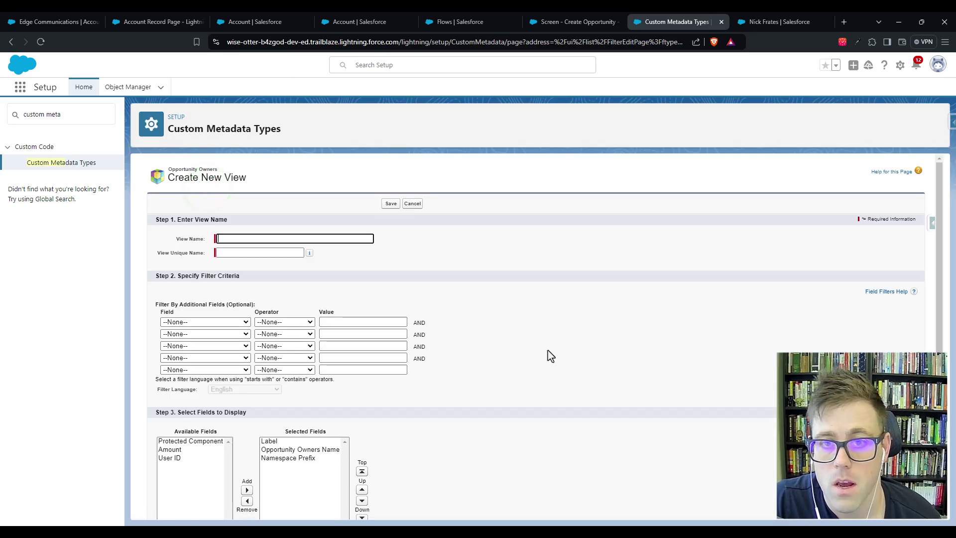
pyautogui.scroll(-2, 302, 249)
pyautogui.scroll(2, 269, 239)
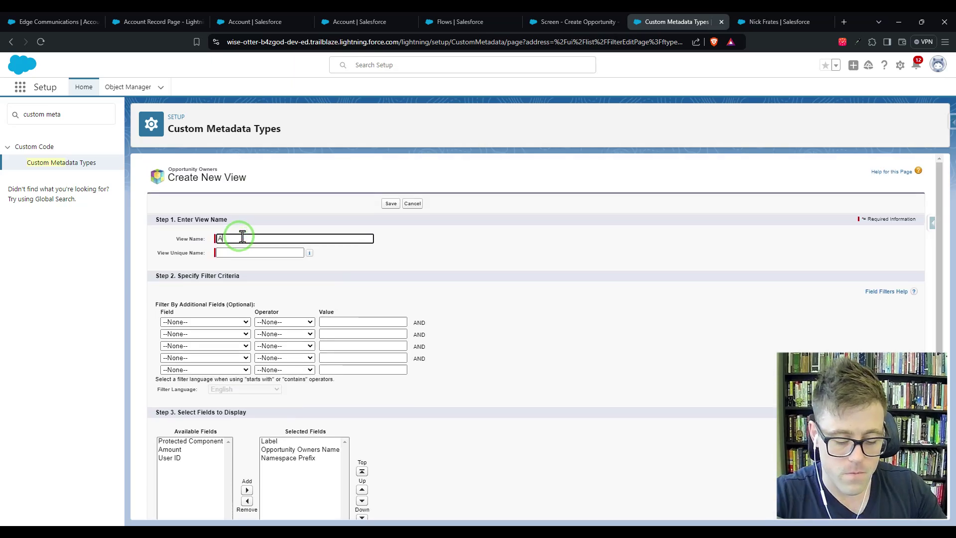
pyautogui.write('All')
pyautogui.press('Tab')
pyautogui.click(442, 245)
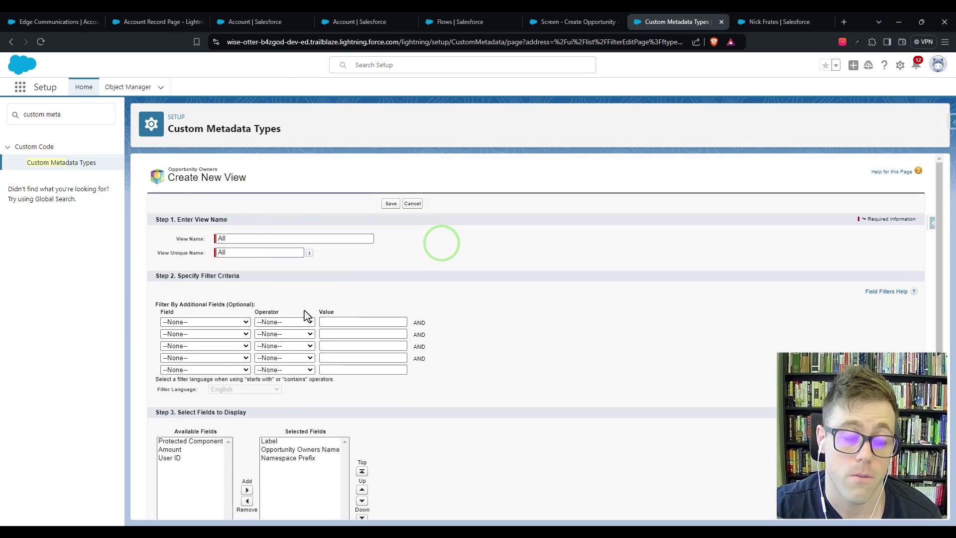
# Step: Add Amount and User ID to the view's displayed fields, remove Namespace Prefix, and save the view
pyautogui.scroll(-2, 154, 393)
pyautogui.moveTo(169, 350); pyautogui.dragTo(169, 358)
pyautogui.click(246, 391)
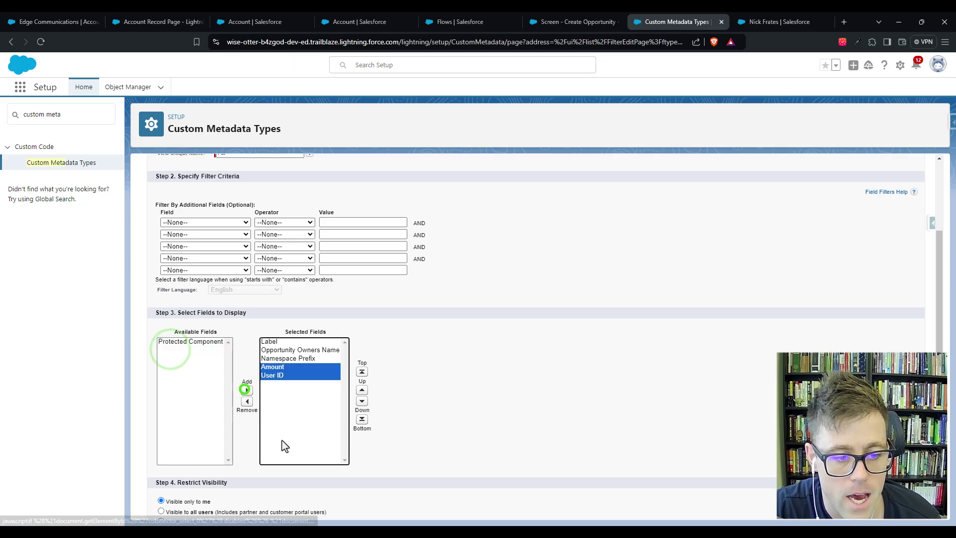
pyautogui.click(282, 358)
pyautogui.click(247, 401)
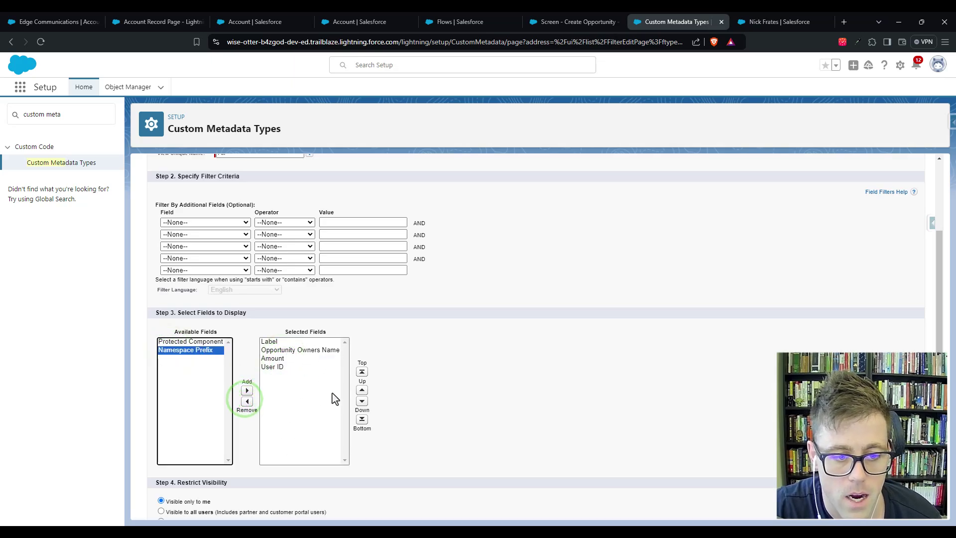
pyautogui.scroll(2, 357, 368)
pyautogui.click(390, 205)
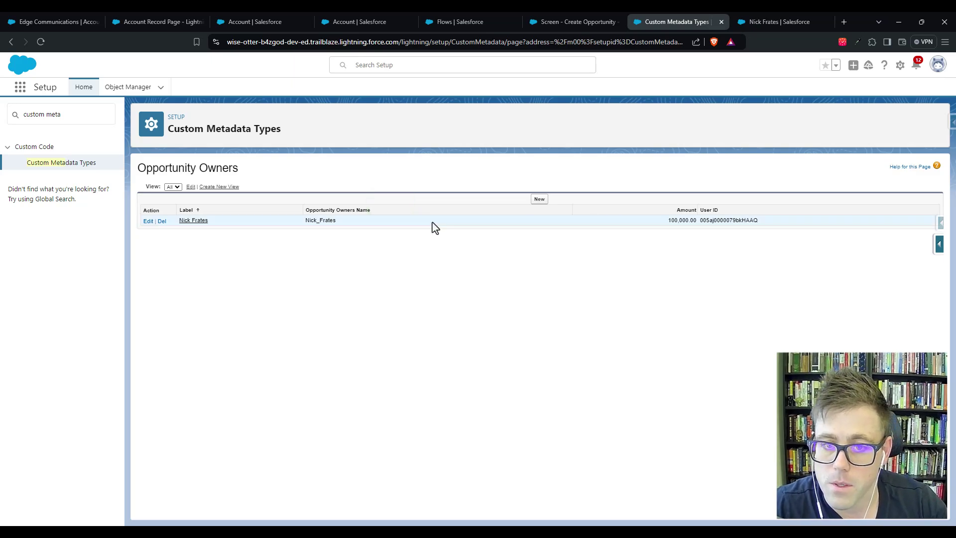
# Step: Edit the All view to remove Opportunity Owners Name and place User ID above Amount, and save it
pyautogui.click(192, 187)
pyautogui.scroll(-2, 327, 423)
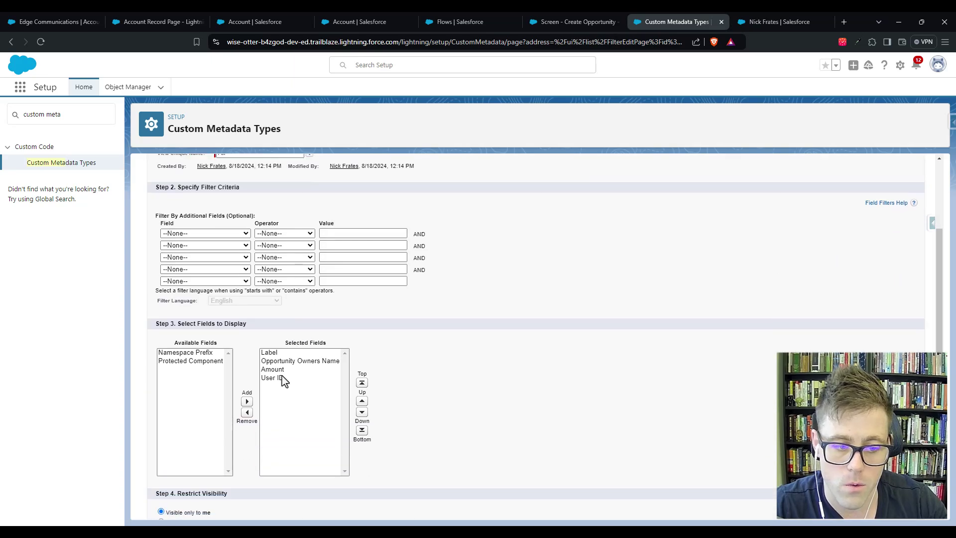
pyautogui.click(277, 360)
pyautogui.click(246, 412)
pyautogui.click(289, 369)
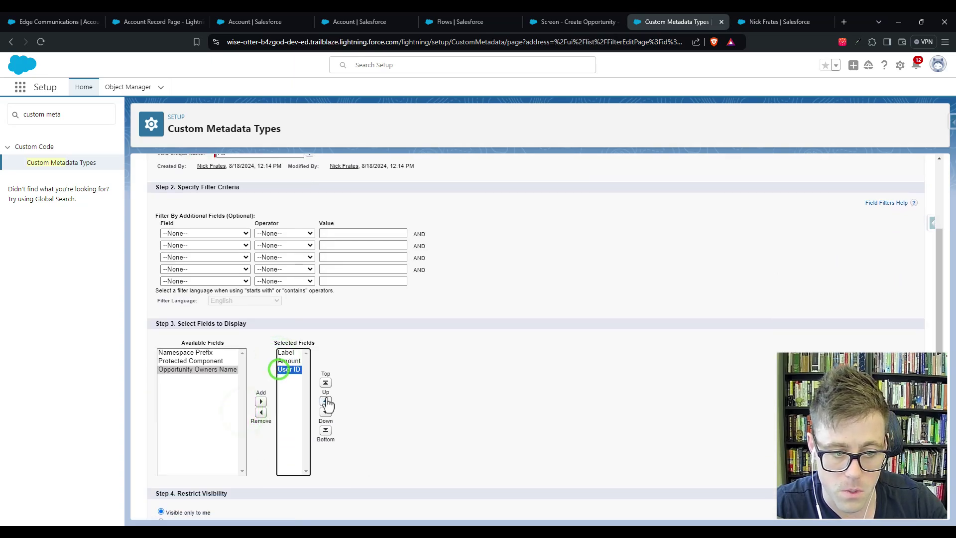
pyautogui.click(325, 401)
pyautogui.scroll(2, 423, 436)
pyautogui.click(397, 206)
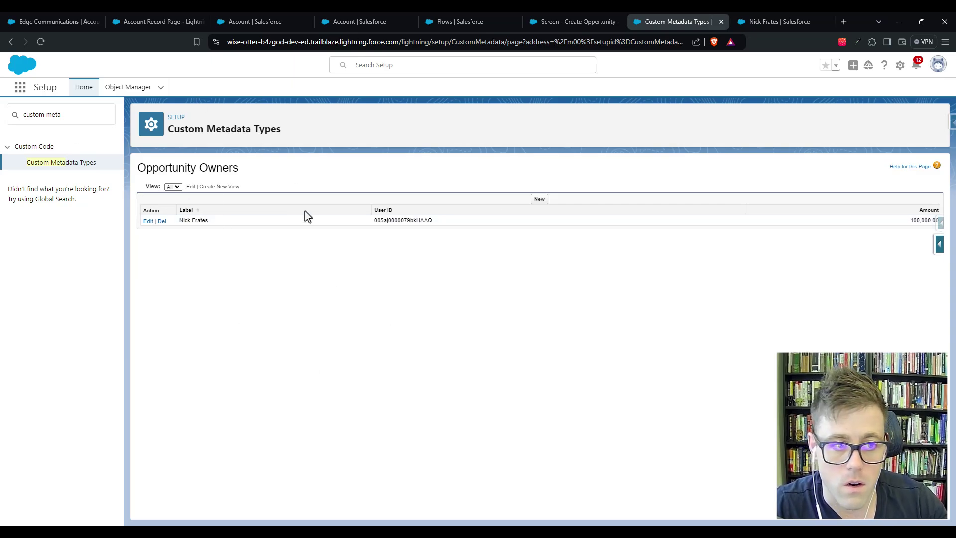
# Step: Edit the All view again to place Amount above User ID in the displayed fields, and save it
pyautogui.click(190, 187)
pyautogui.click(289, 469)
pyautogui.scroll(-1, 289, 468)
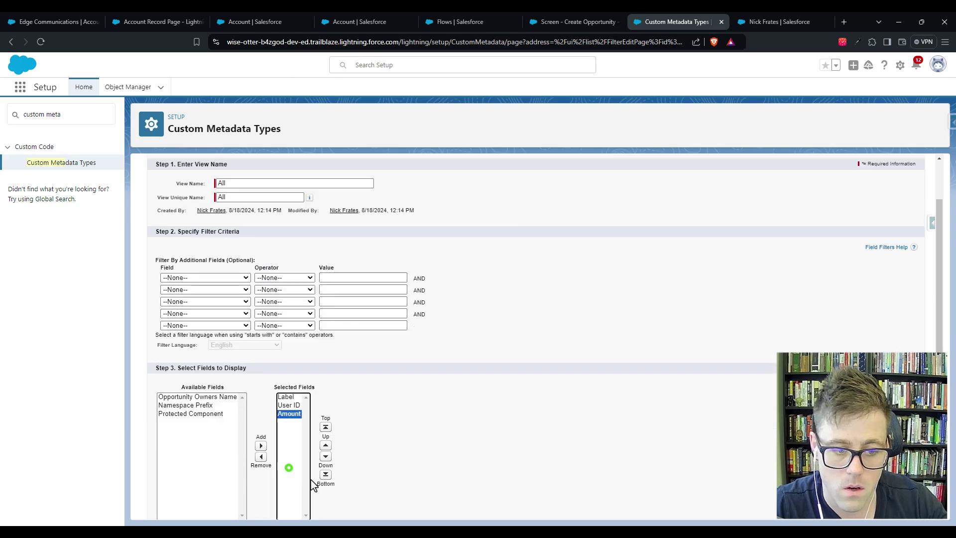
pyautogui.click(325, 446)
pyautogui.scroll(1, 378, 269)
pyautogui.click(391, 204)
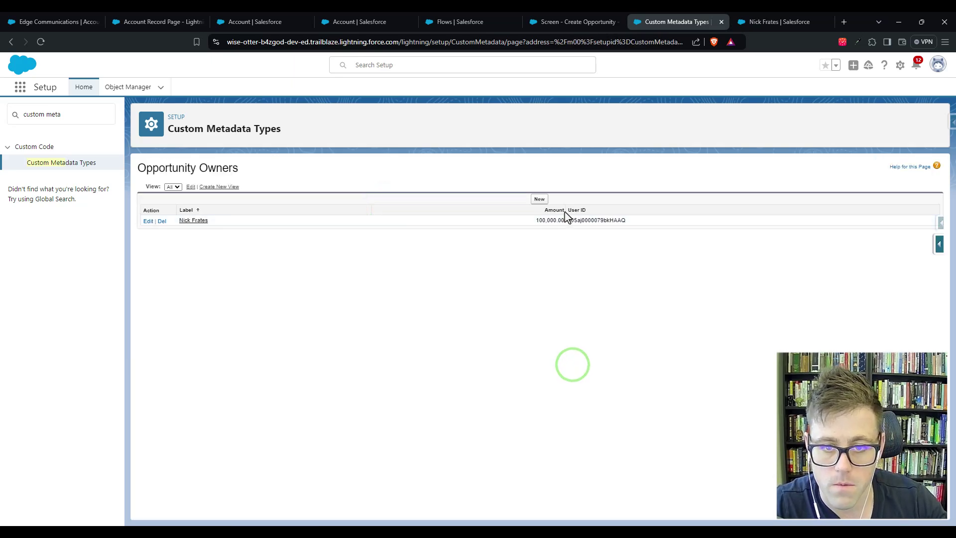
pyautogui.moveTo(646, 214); pyautogui.dragTo(489, 215)
pyautogui.click(539, 297)
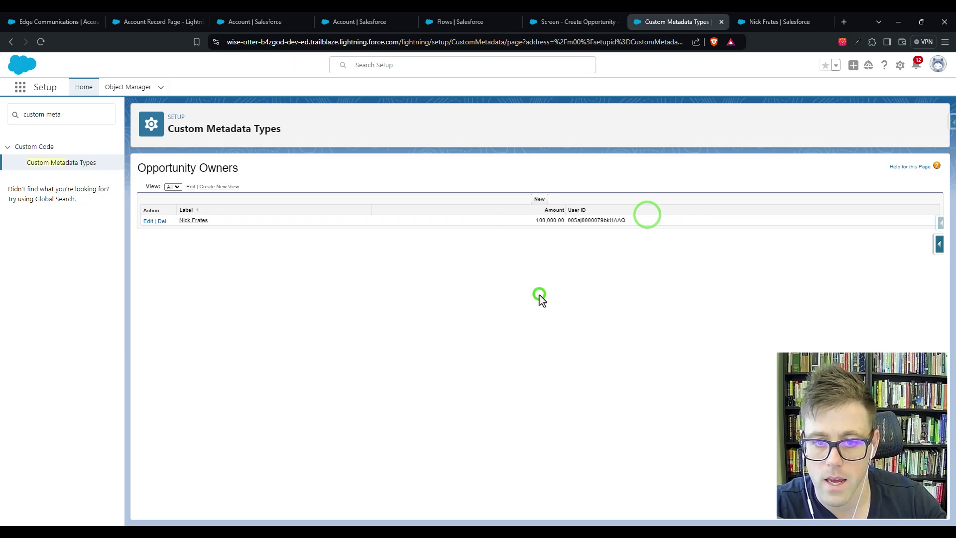
pyautogui.click(537, 215)
pyautogui.click(567, 273)
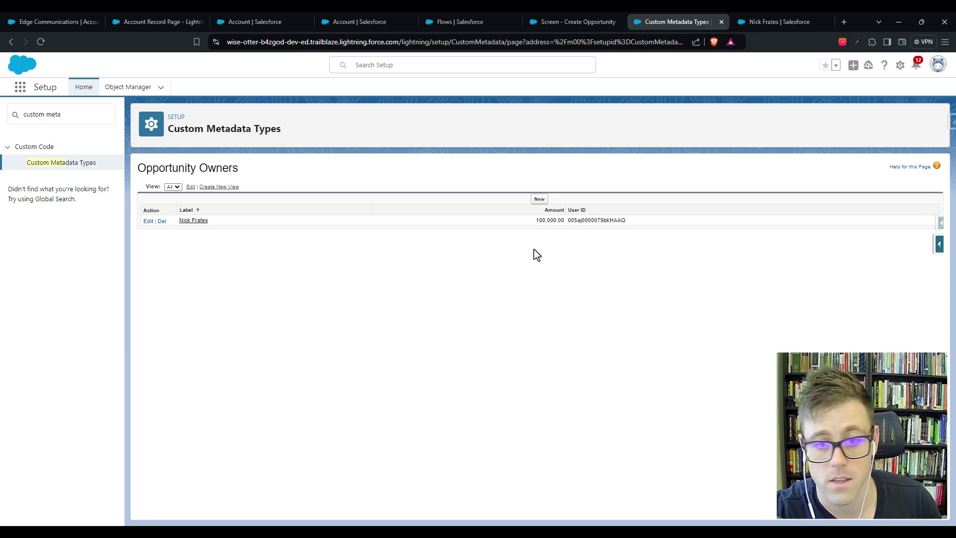
pyautogui.moveTo(641, 219); pyautogui.dragTo(598, 220)
pyautogui.click(616, 393)
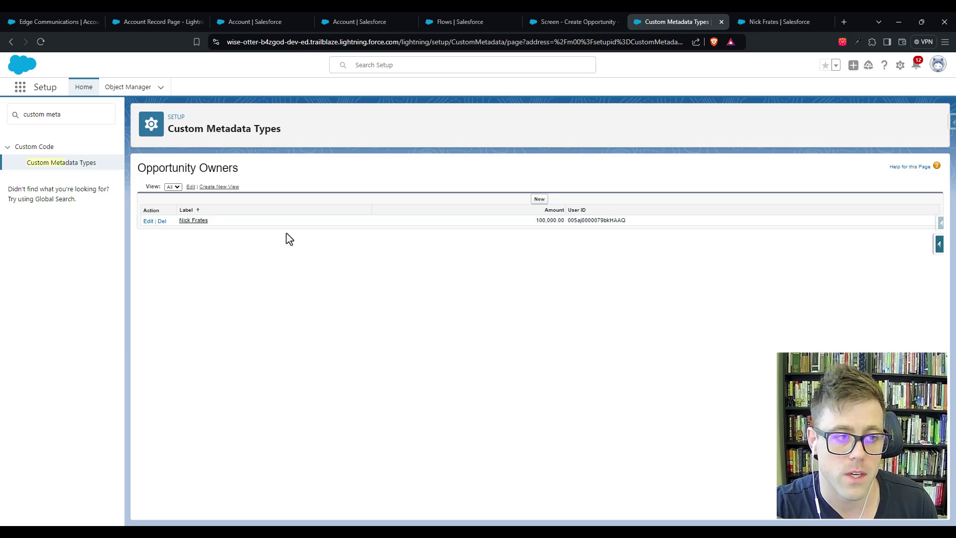
# Step: Open the Opportunity Owners definition from the custom metadata types list in a separate browser tab, review its custom fields, and return to the list
pyautogui.click(73, 164)
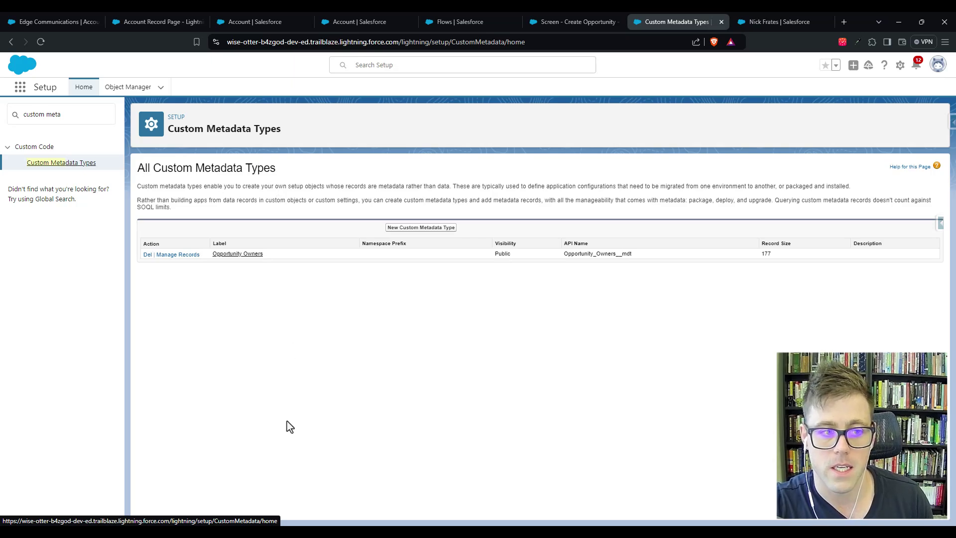
pyautogui.click(259, 356)
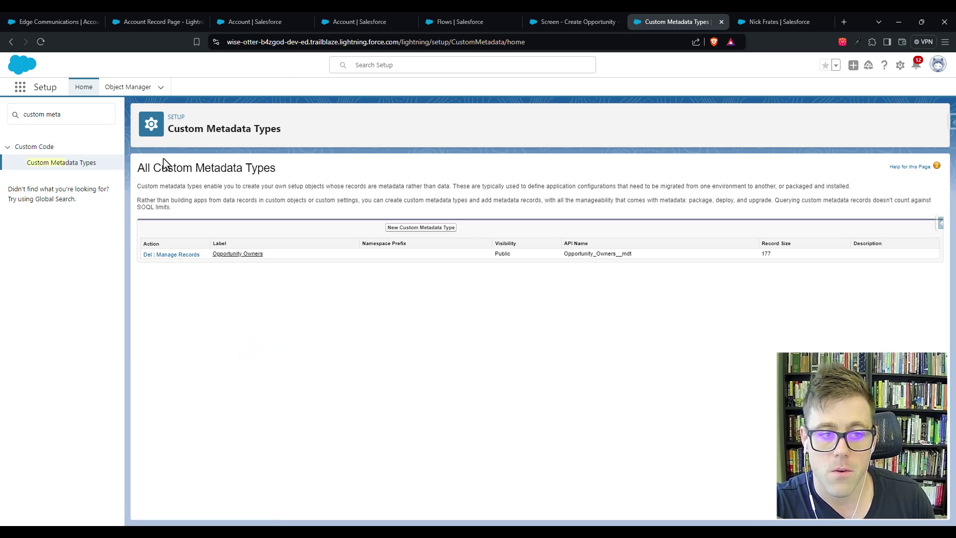
pyautogui.rightClick(230, 261)
pyautogui.click(244, 264)
pyautogui.click(775, 24)
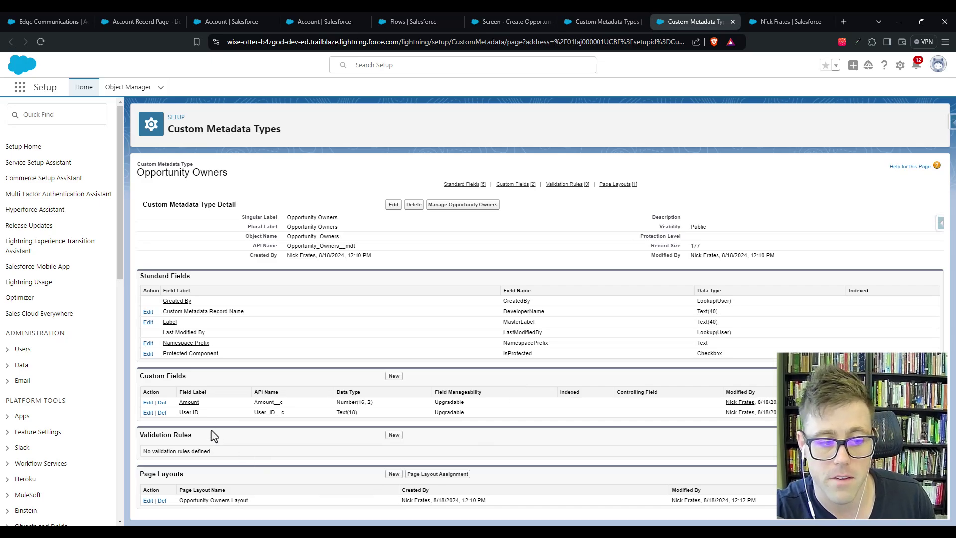
pyautogui.click(595, 20)
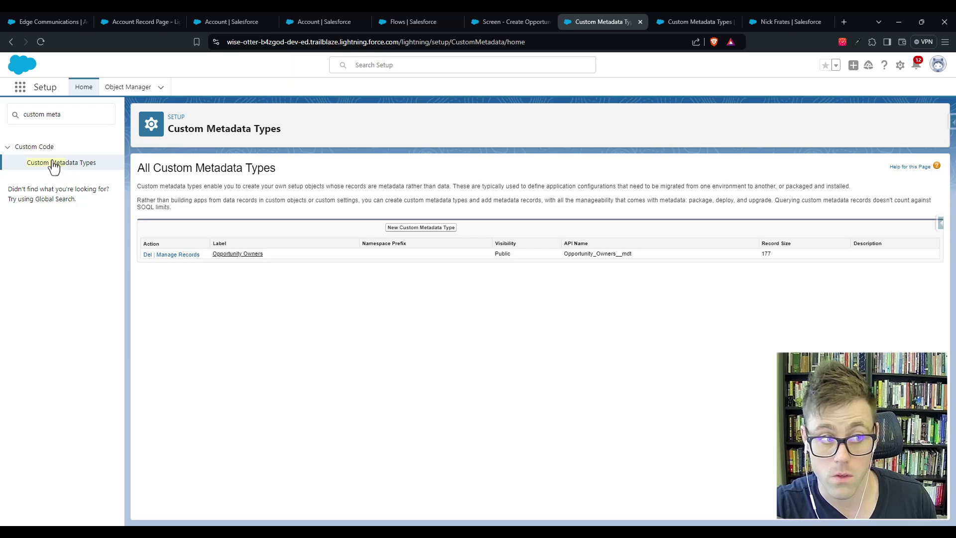
# Step: Open the list of records of the Opportunity Owners custom metadata type
pyautogui.click(178, 255)
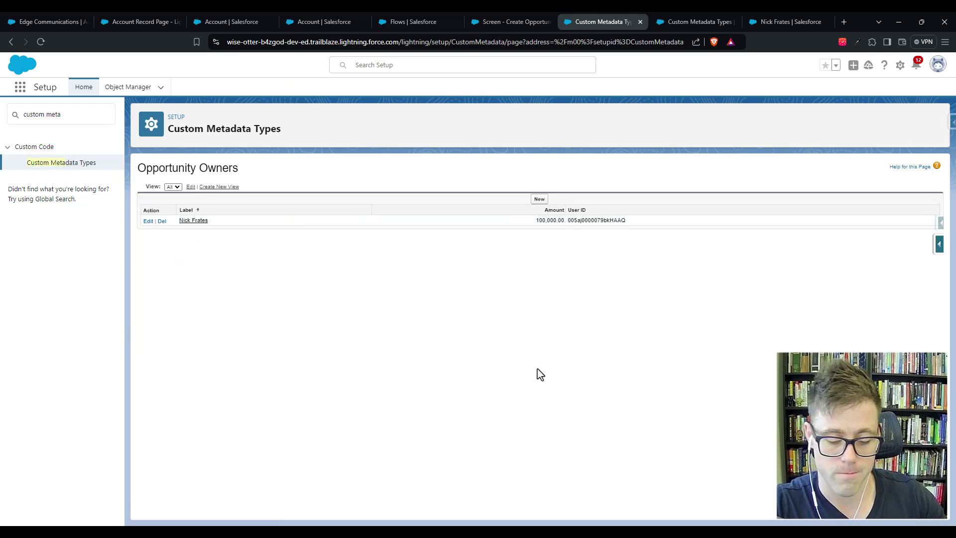
pyautogui.click(10, 42)
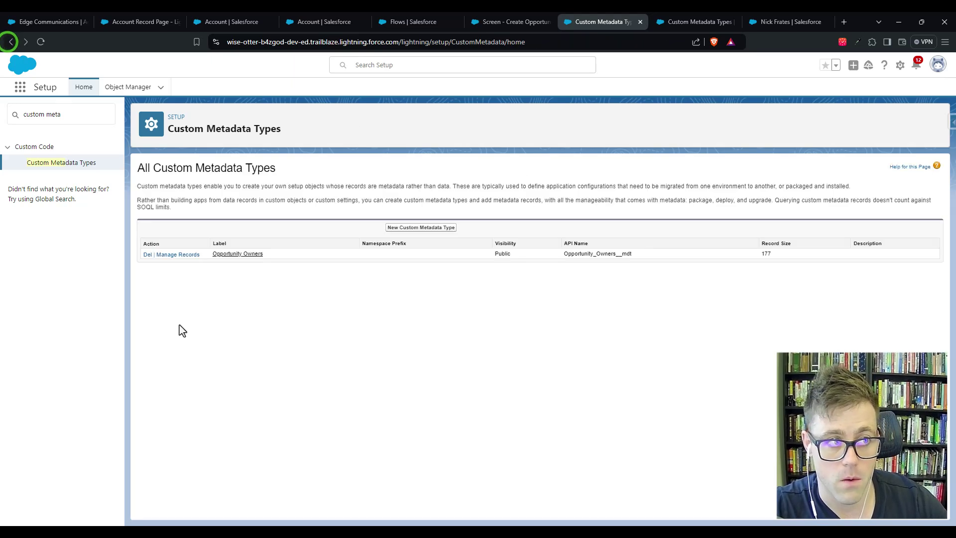
pyautogui.click(169, 256)
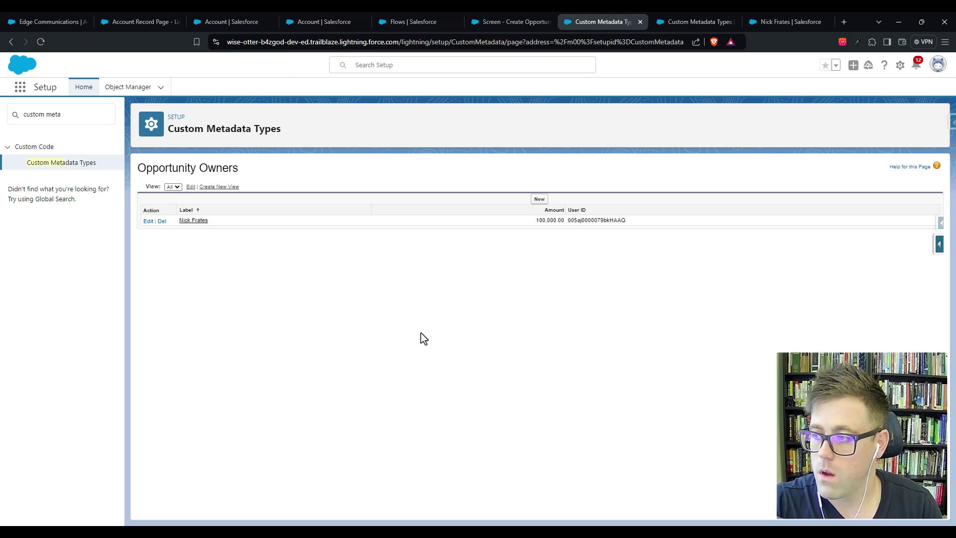
# Step: Open the definition of the Amount custom field on the Opportunity Owners metadata type for editing
pyautogui.click(675, 22)
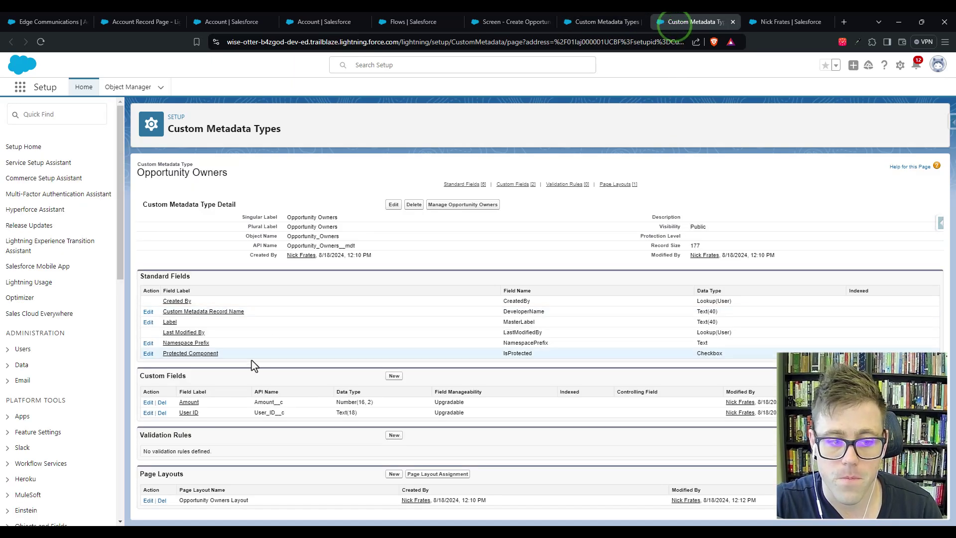
pyautogui.click(188, 403)
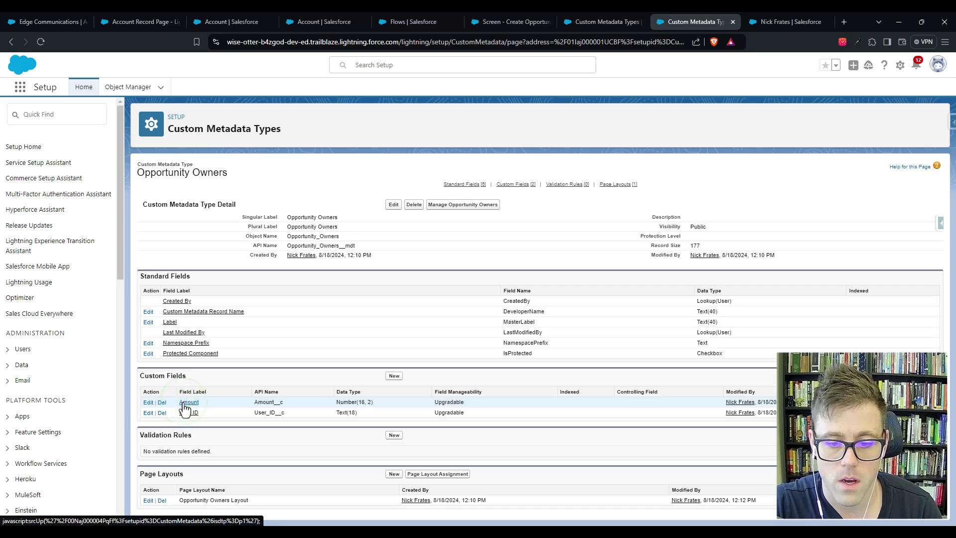
pyautogui.click(148, 402)
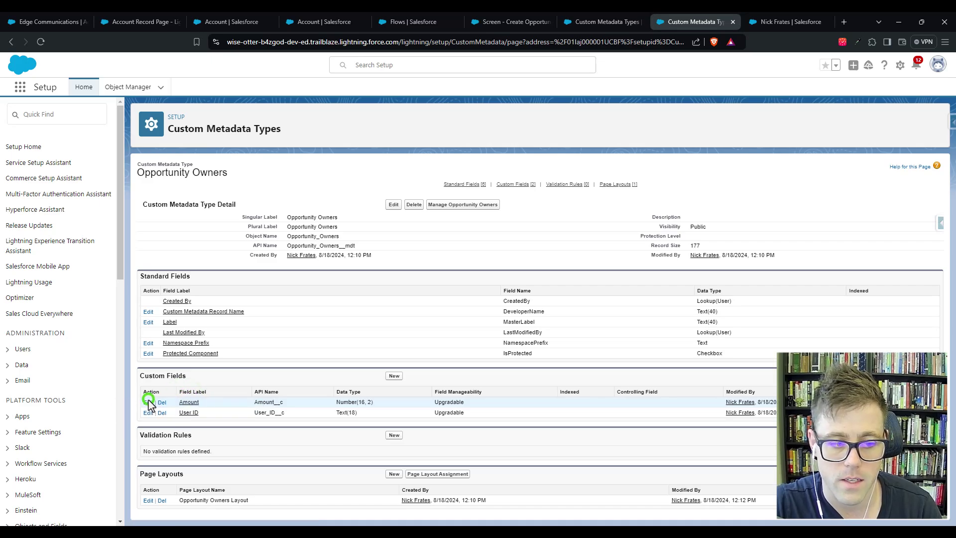
pyautogui.click(184, 403)
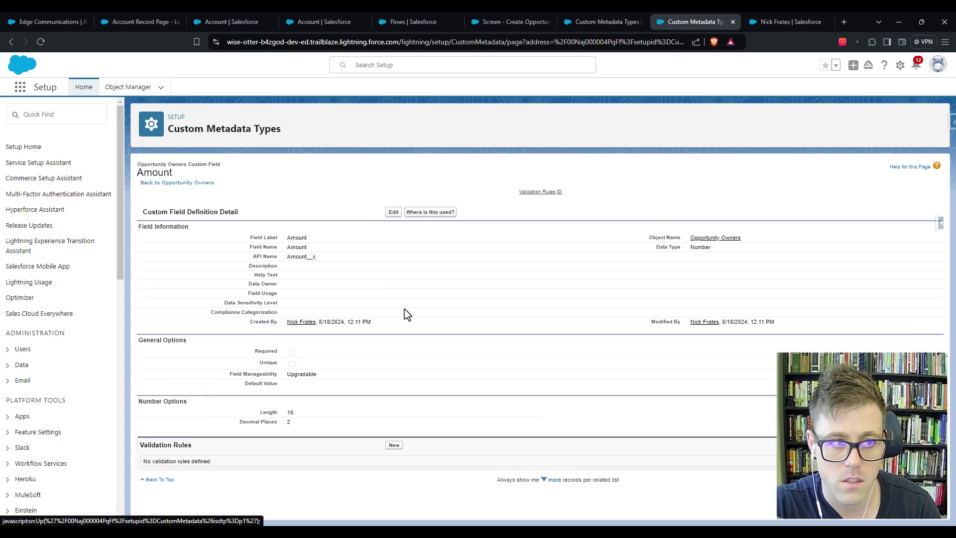
pyautogui.click(394, 212)
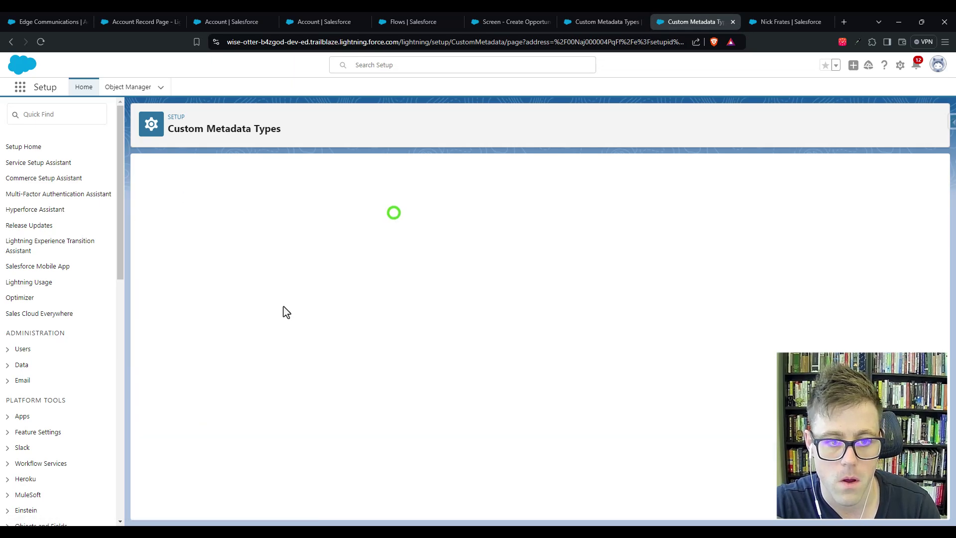
# Step: Set the Amount field's help text to "This represents the amount on an opportunity that the user is allowed to be the owner of." and save
pyautogui.click(329, 279)
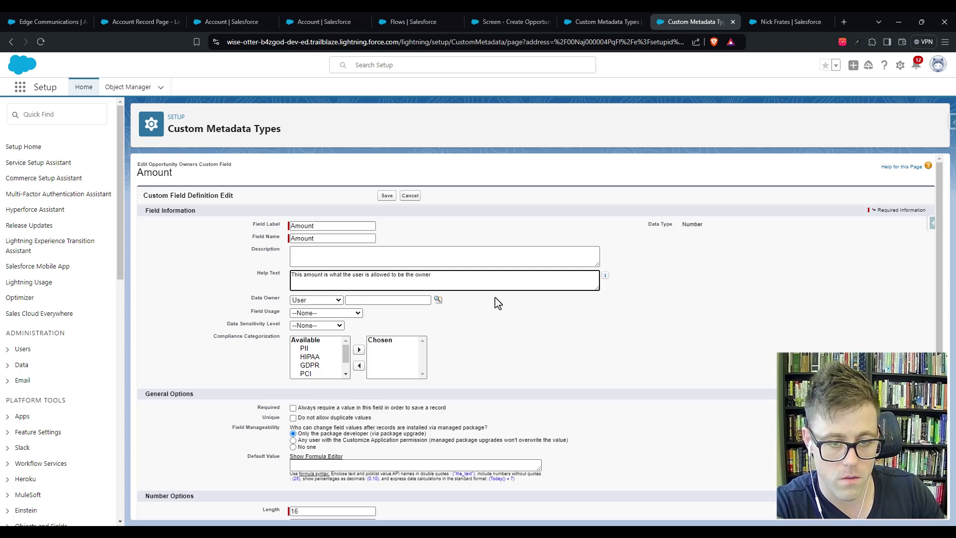
pyautogui.click(299, 277)
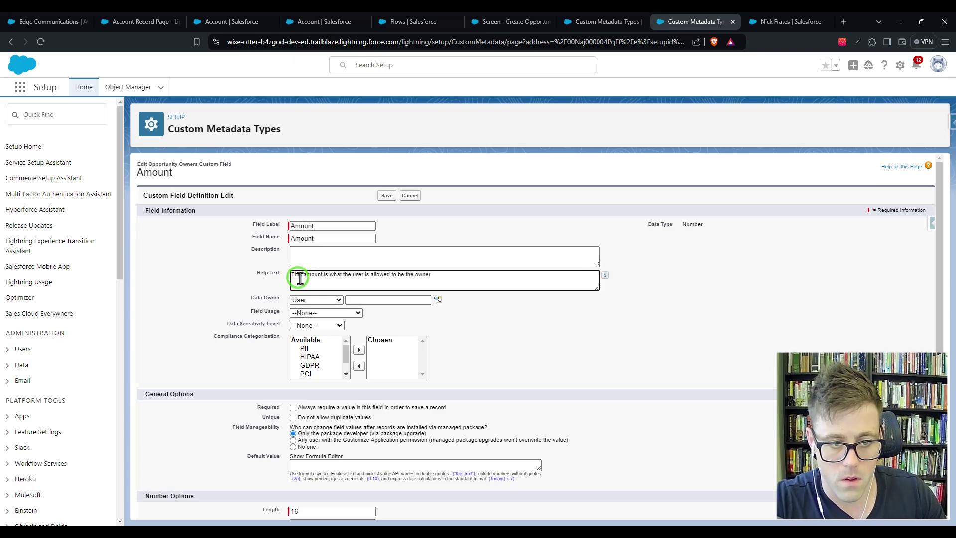
pyautogui.write('represents the')
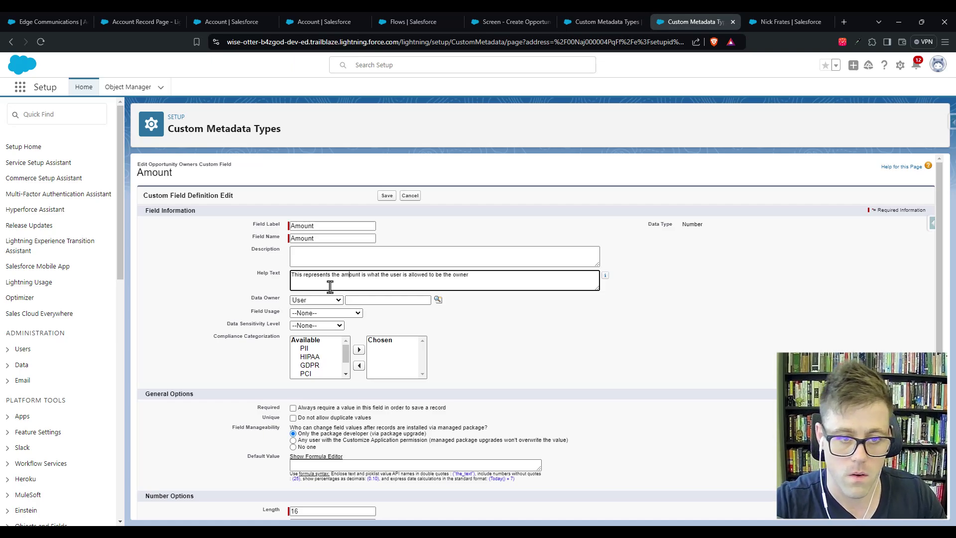
pyautogui.press('Delete')
pyautogui.press('Delete')
pyautogui.press('Delete')
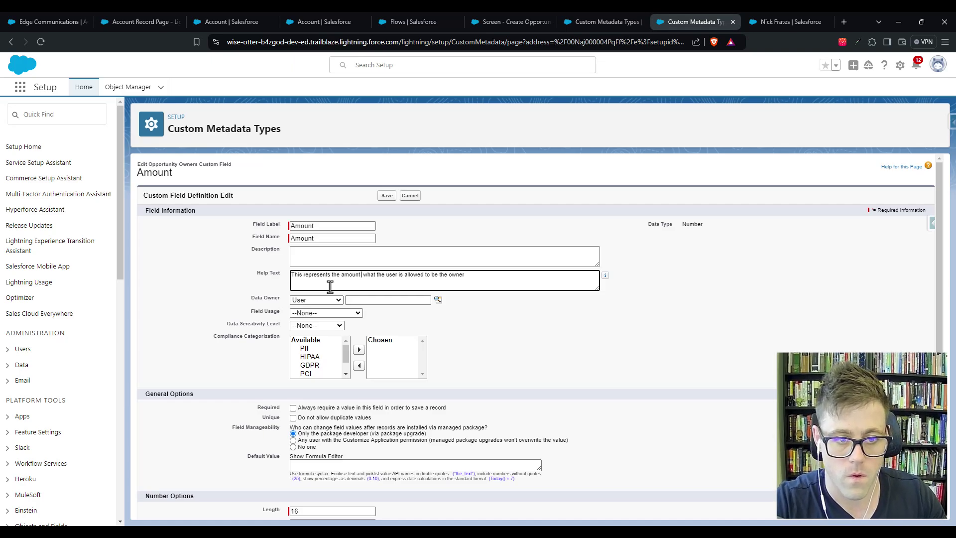
pyautogui.write('of n')
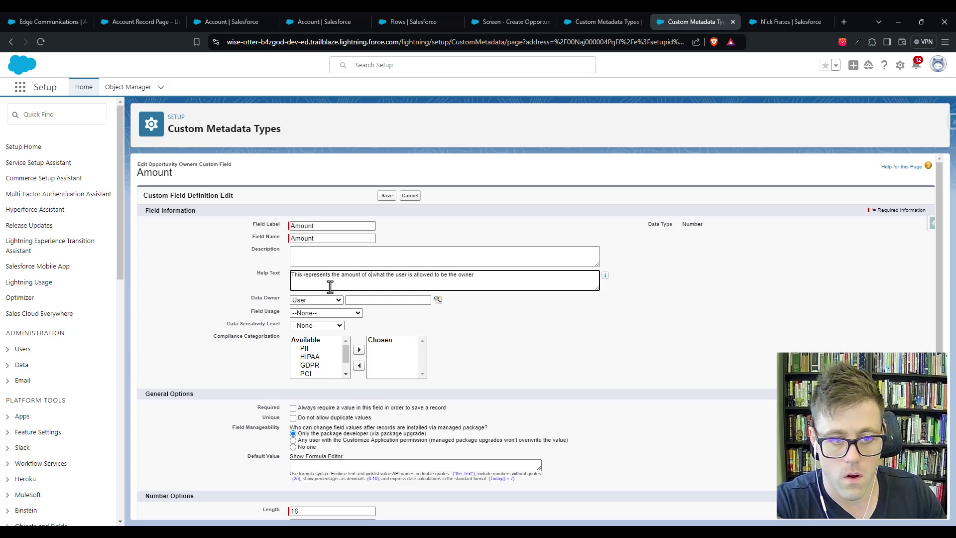
pyautogui.press('BackSpace')
pyautogui.press('BackSpace')
pyautogui.press('BackSpace')
pyautogui.write('n an oppo')
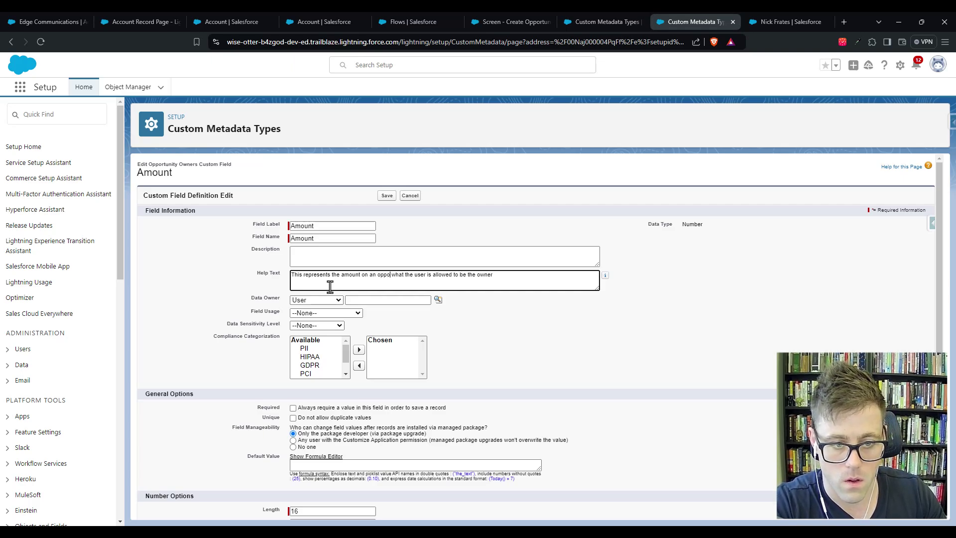
pyautogui.write('rtunity that')
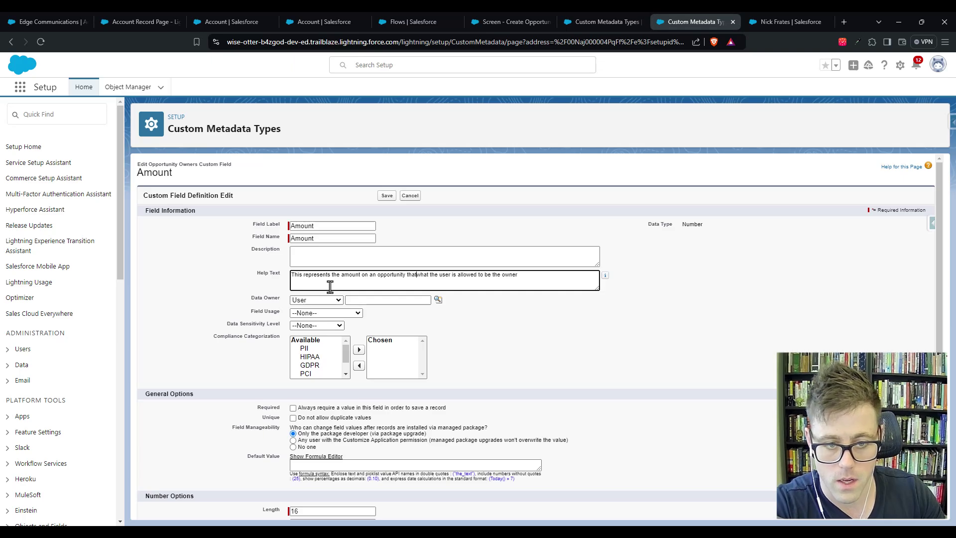
pyautogui.press('Delete')
pyautogui.press('Delete')
pyautogui.press('Delete')
pyautogui.press('Delete')
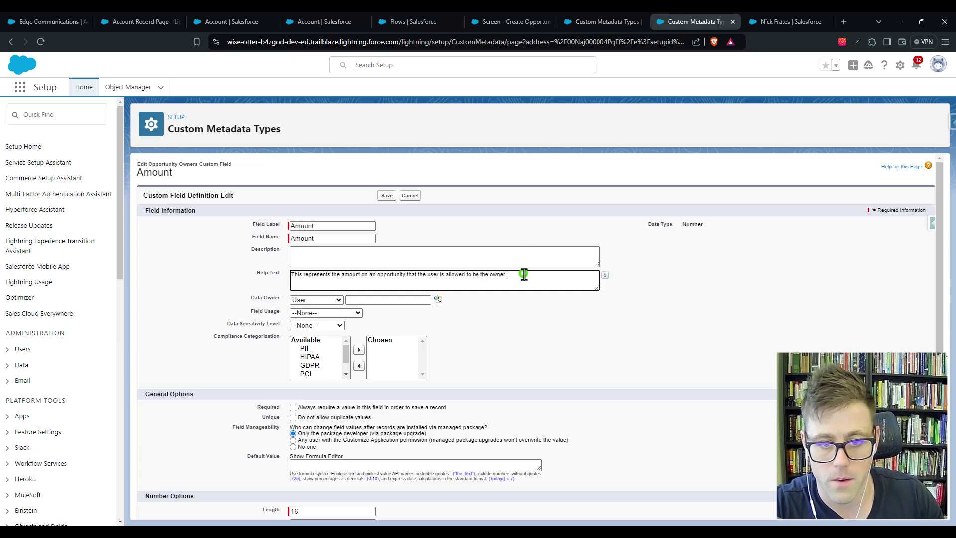
pyautogui.write('of.')
pyautogui.click(530, 311)
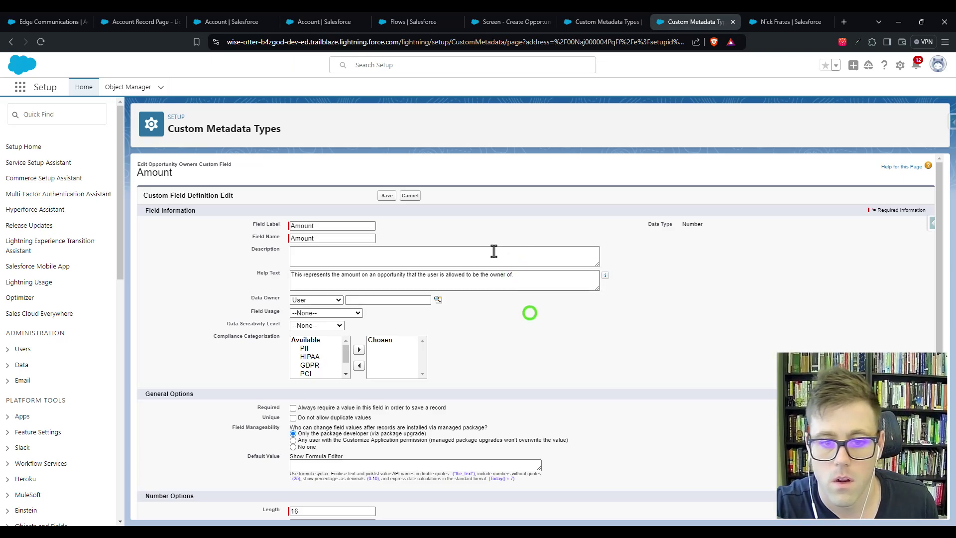
pyautogui.click(387, 195)
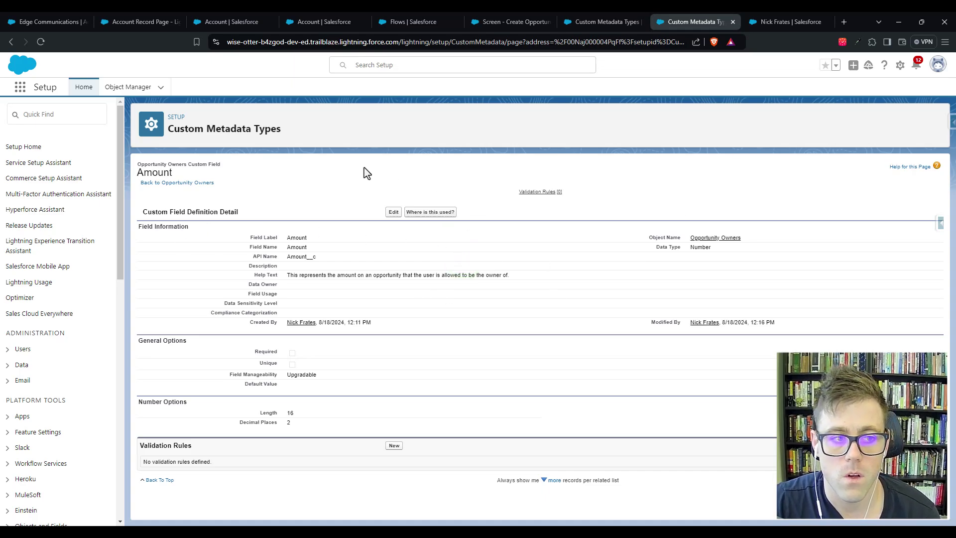
pyautogui.click(179, 183)
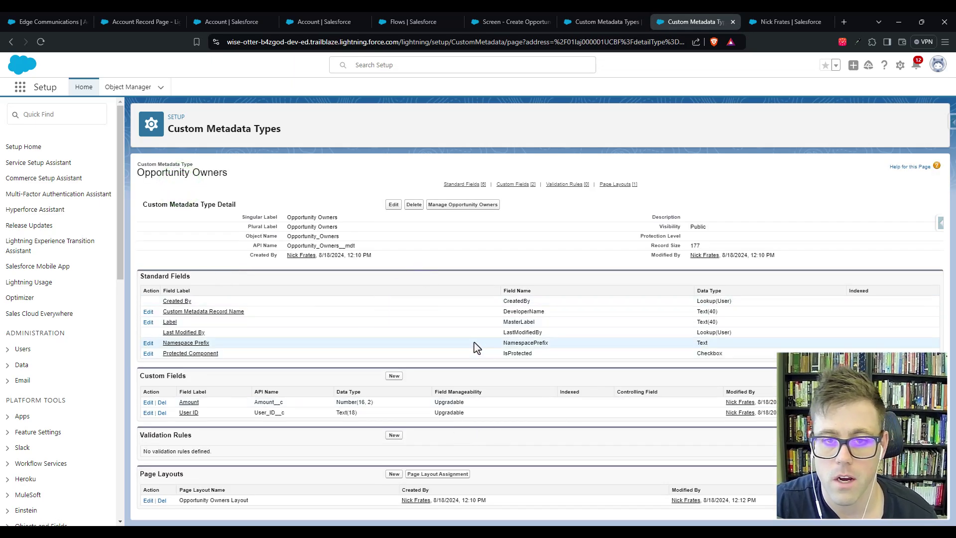
# Step: Close the open flow and reopen Screen - Create Opportunity from the refreshed flows list, sorted by last modified date
pyautogui.click(500, 19)
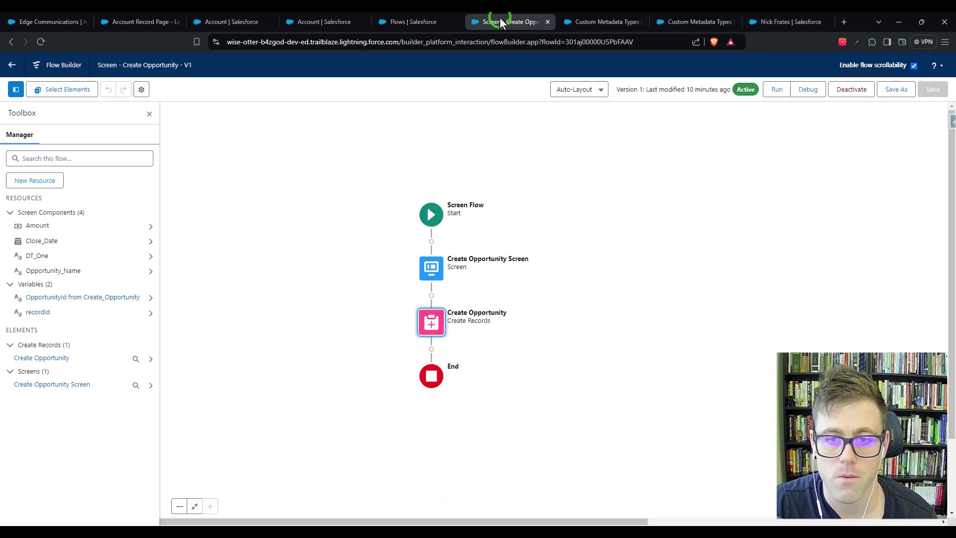
pyautogui.click(548, 22)
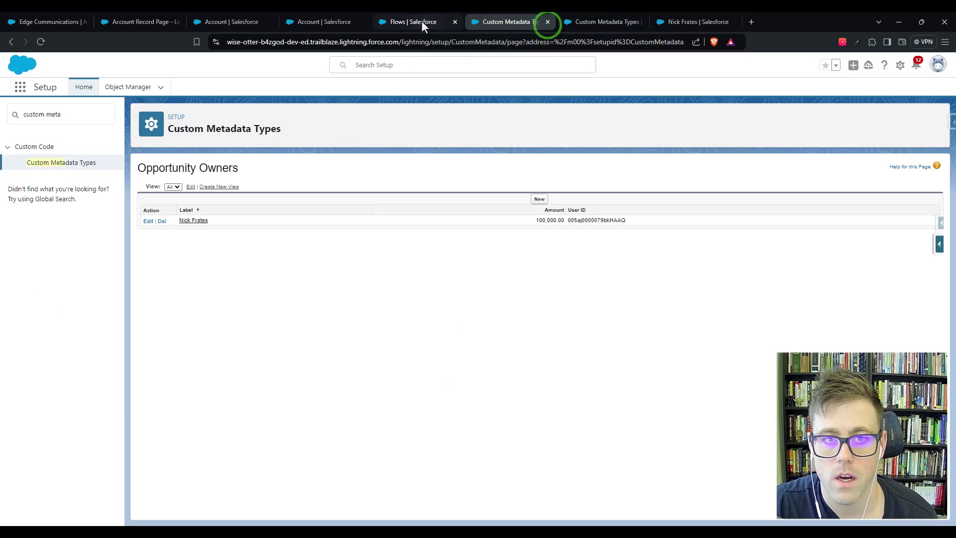
pyautogui.click(421, 21)
pyautogui.click(907, 293)
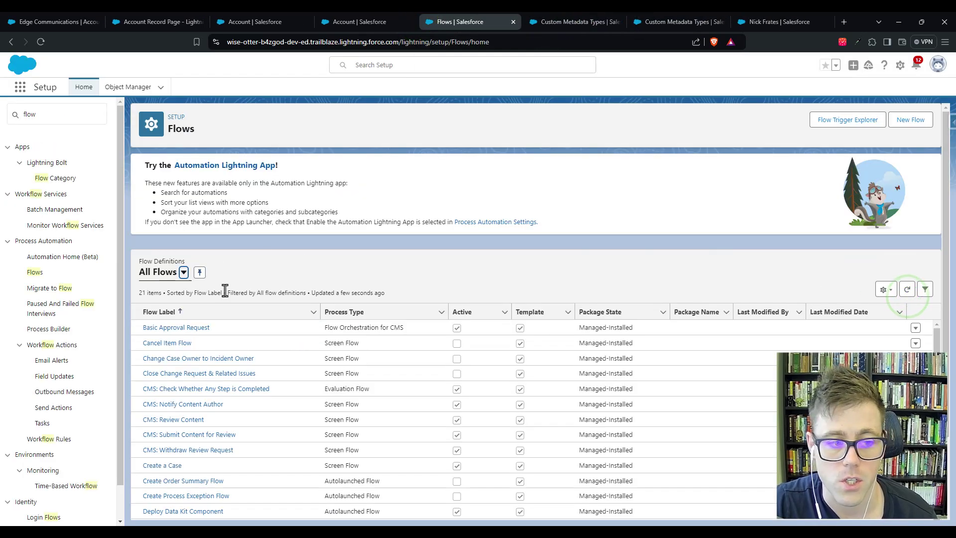
pyautogui.click(834, 313)
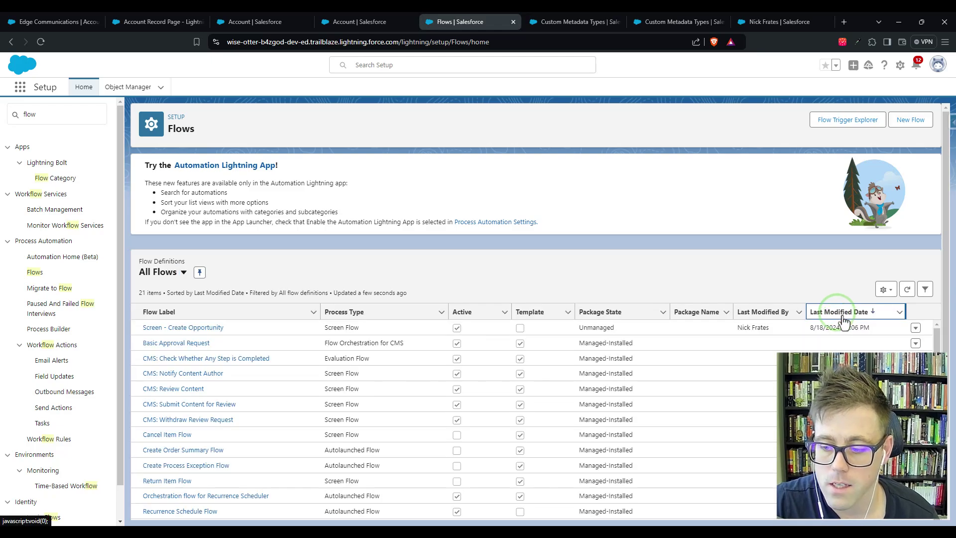
pyautogui.click(170, 330)
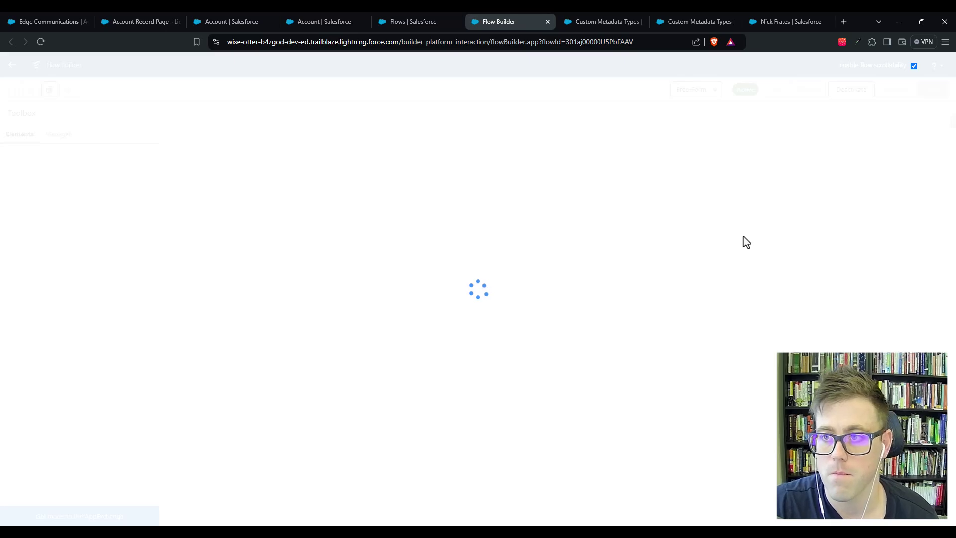
# Step: Save the Screen - Create Opportunity flow as a new version and review its Create Opportunity Screen element without changing it
pyautogui.click(895, 91)
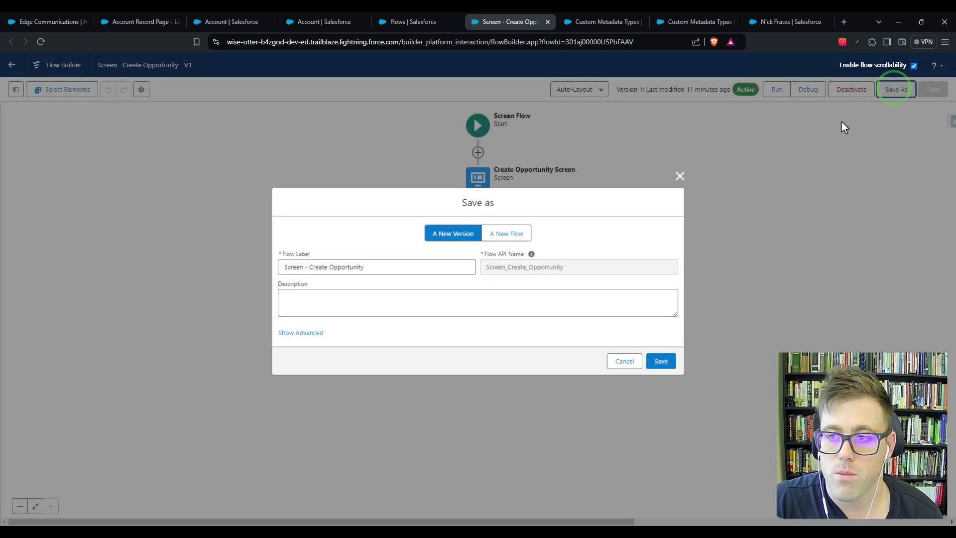
pyautogui.click(664, 363)
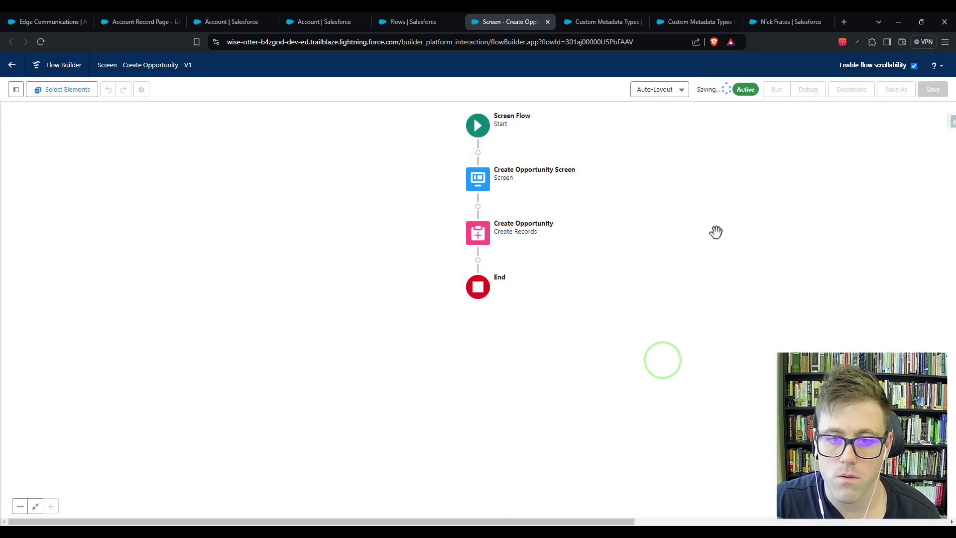
pyautogui.moveTo(718, 224); pyautogui.dragTo(687, 284)
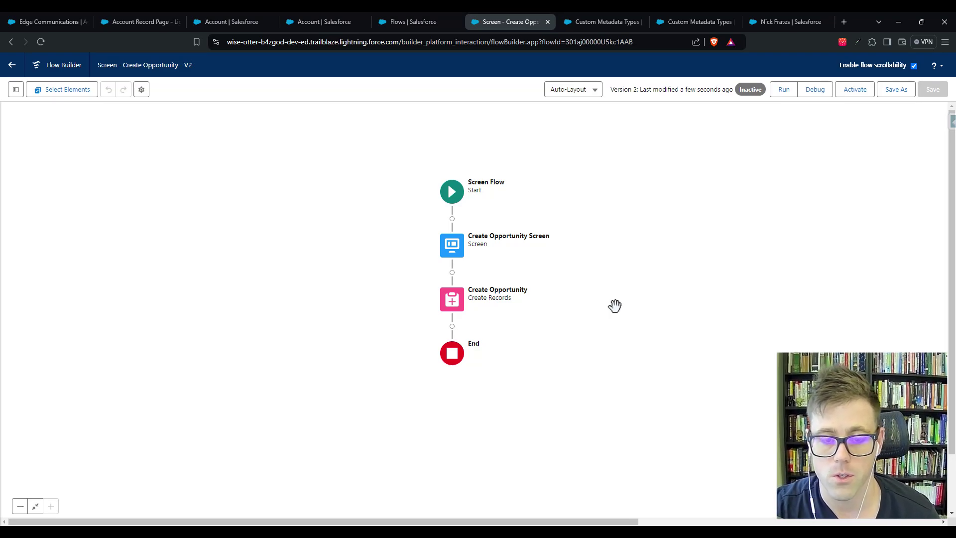
pyautogui.doubleClick(438, 252)
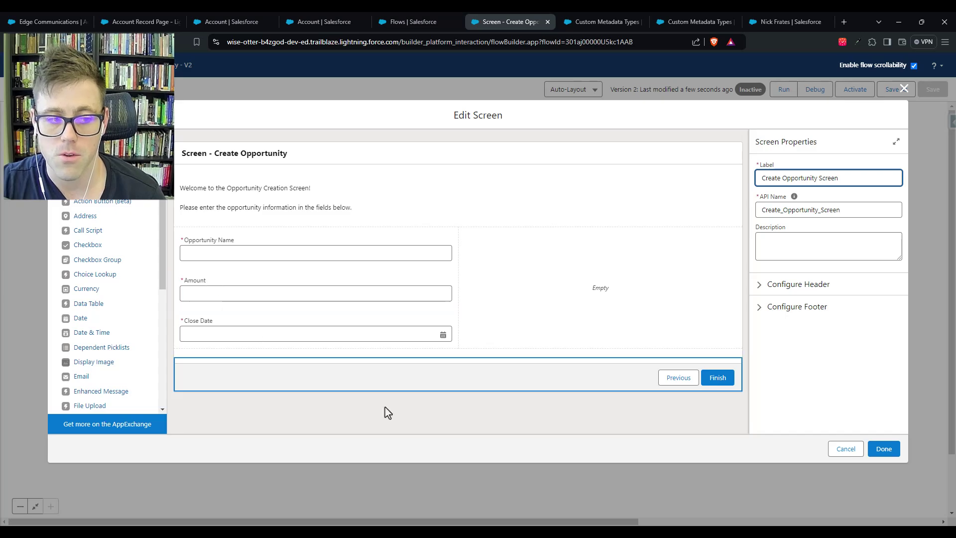
pyautogui.click(837, 451)
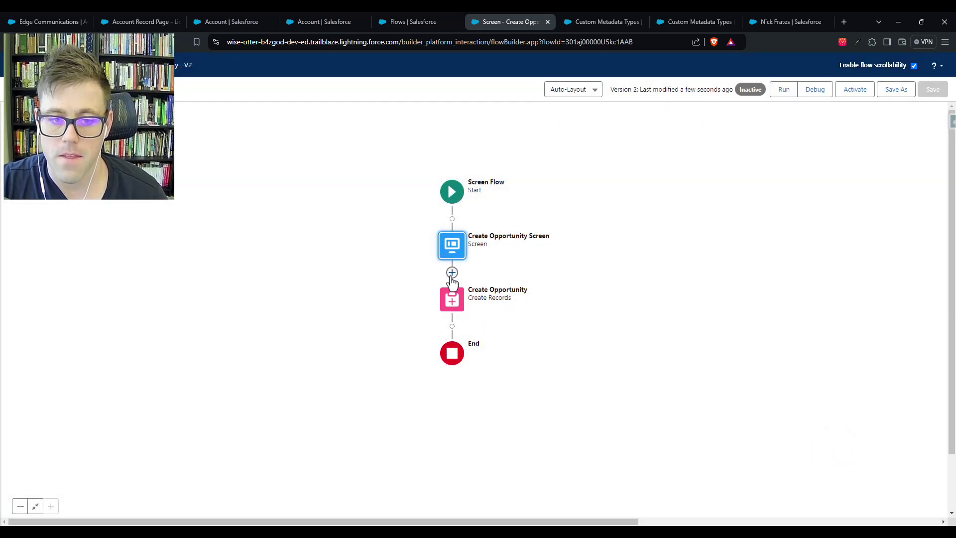
# Step: Add a Get Records element labelled "Get Opportunity Owners" between the Create Opportunity Screen and Create Opportunity elements
pyautogui.click(452, 273)
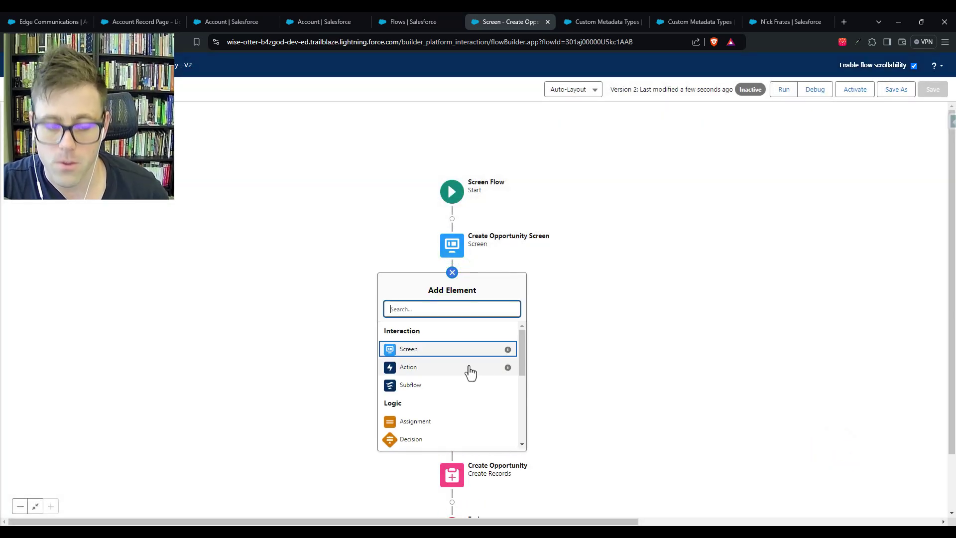
pyautogui.write('get')
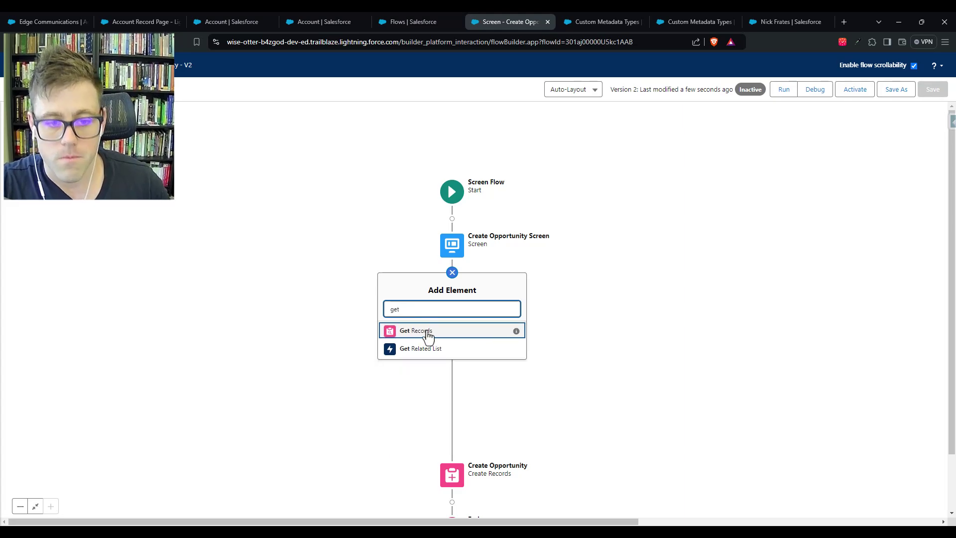
pyautogui.click(426, 331)
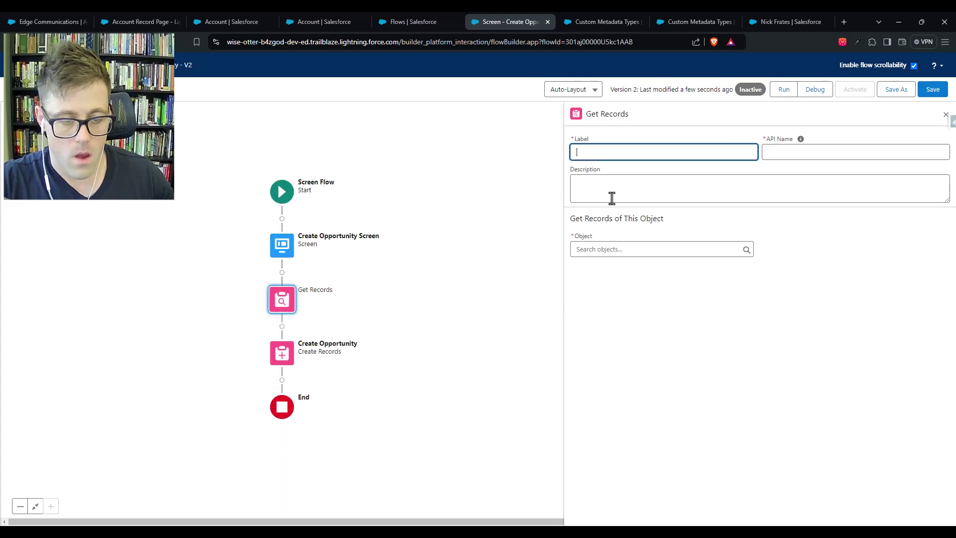
pyautogui.write('Get Opportu')
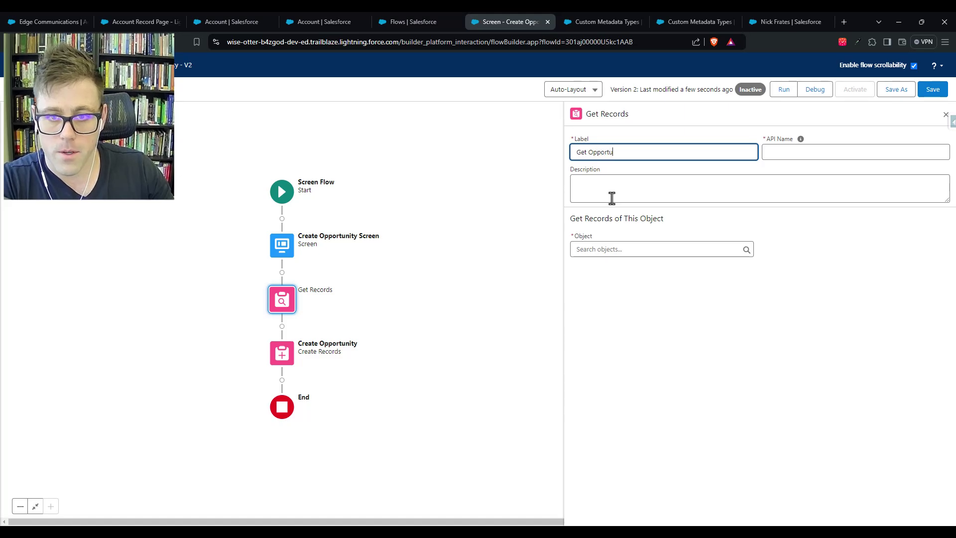
pyautogui.write('nity Owners')
pyautogui.press('Tab')
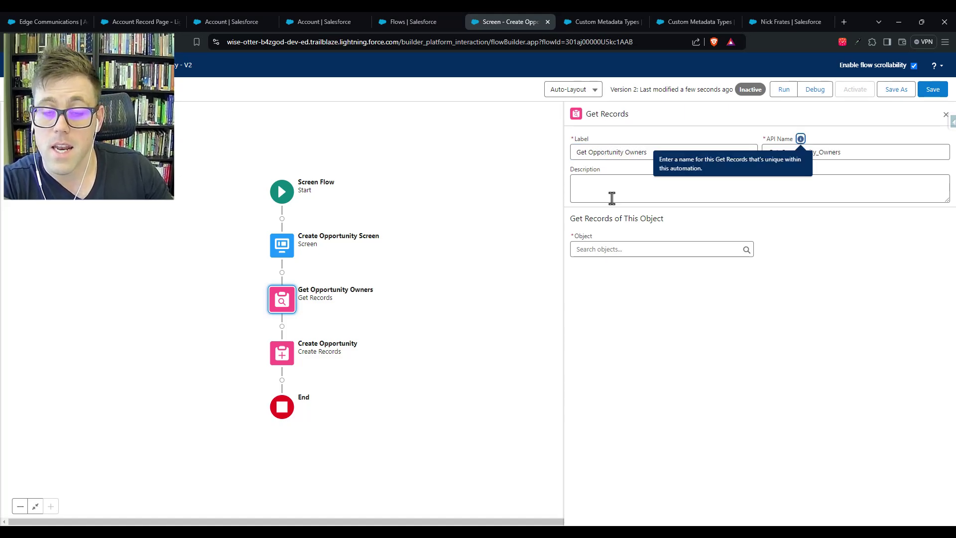
pyautogui.click(680, 271)
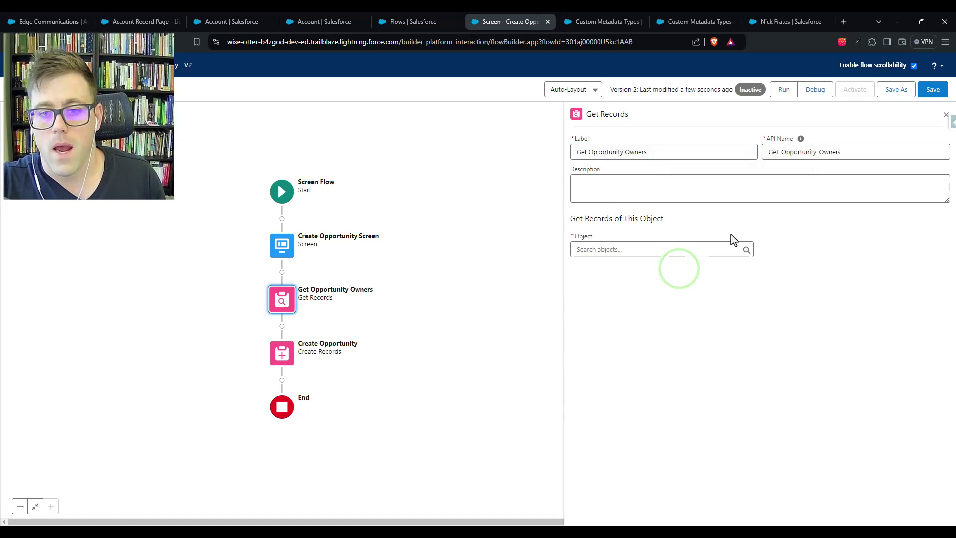
# Step: Set the Get Opportunity Owners element to retrieve records of the Opportunity Owners custom metadata object
pyautogui.doubleClick(673, 223)
pyautogui.moveTo(627, 223); pyautogui.dragTo(573, 219)
pyautogui.click(600, 249)
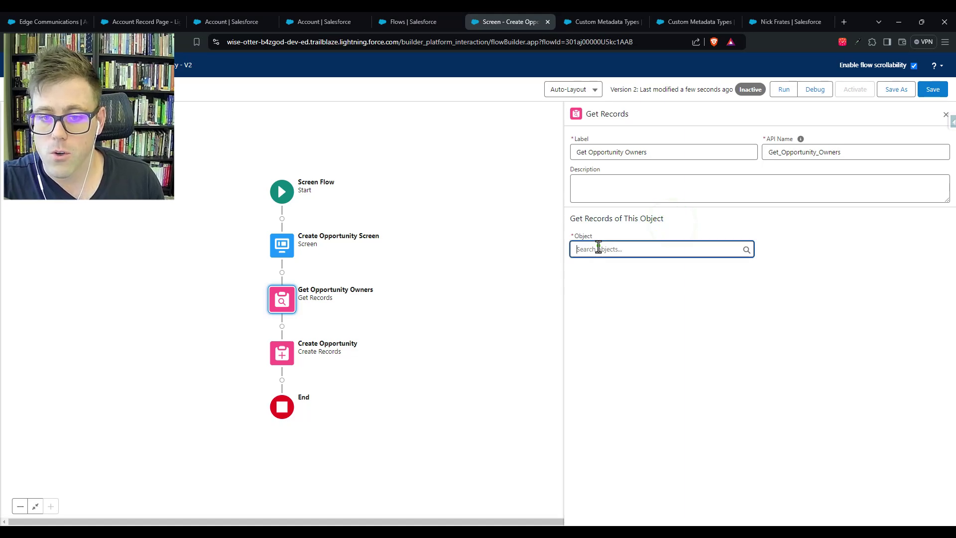
pyautogui.write('oppor')
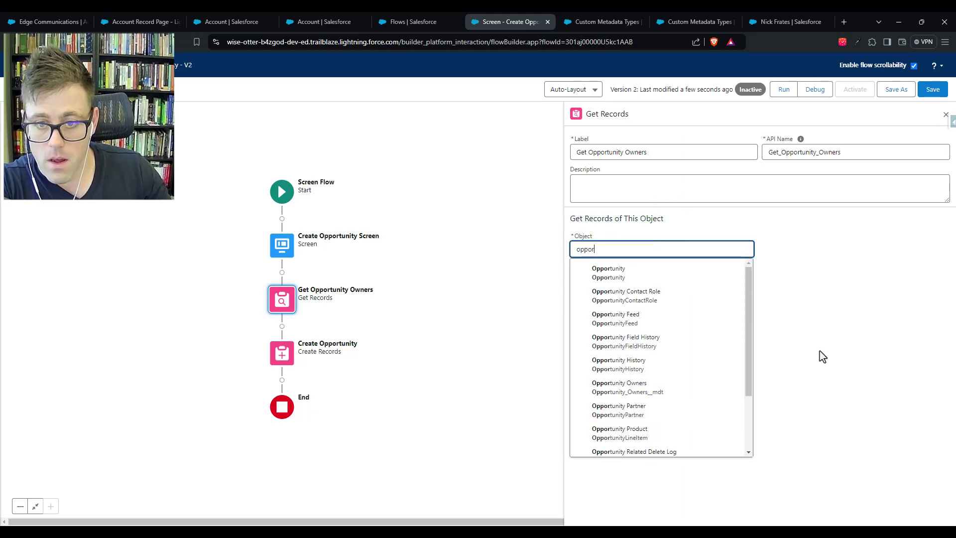
pyautogui.write('tunity owner')
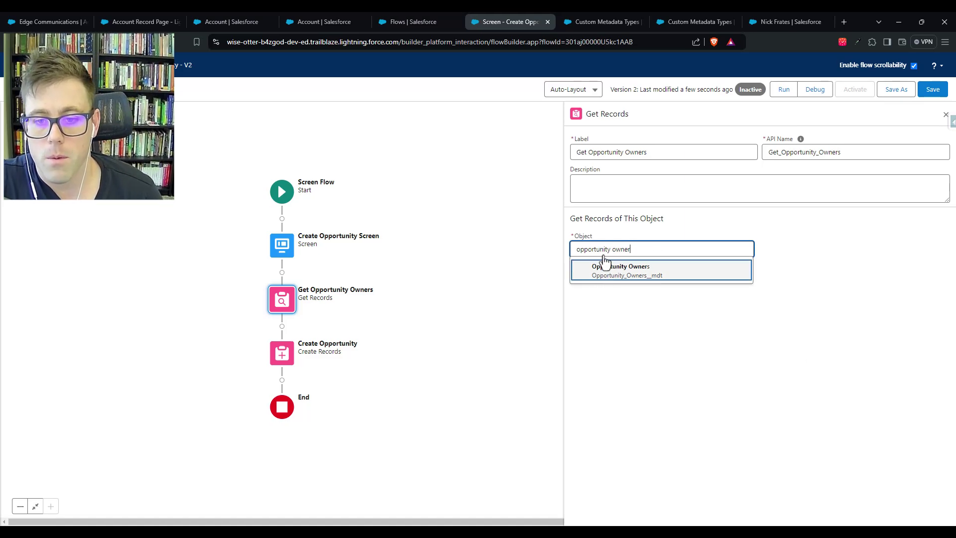
pyautogui.click(654, 277)
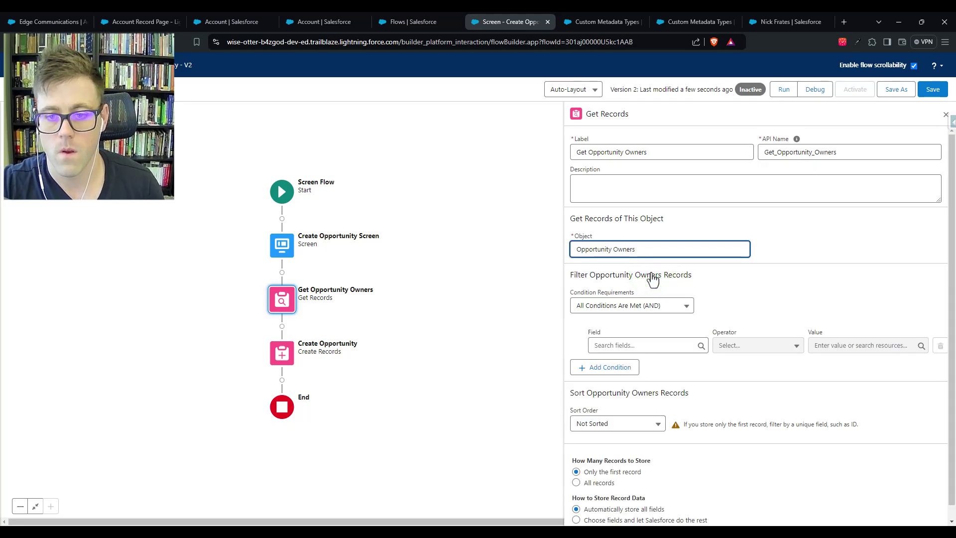
pyautogui.click(747, 289)
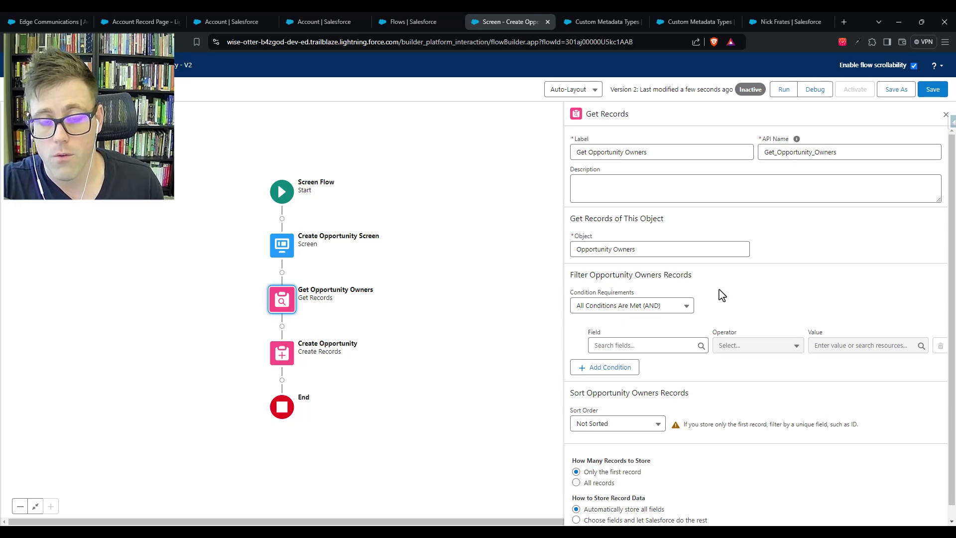
# Step: Filter the Opportunity Owners records to those whose Amount__c is Less Than or Equal to the Amount screen component
pyautogui.click(637, 346)
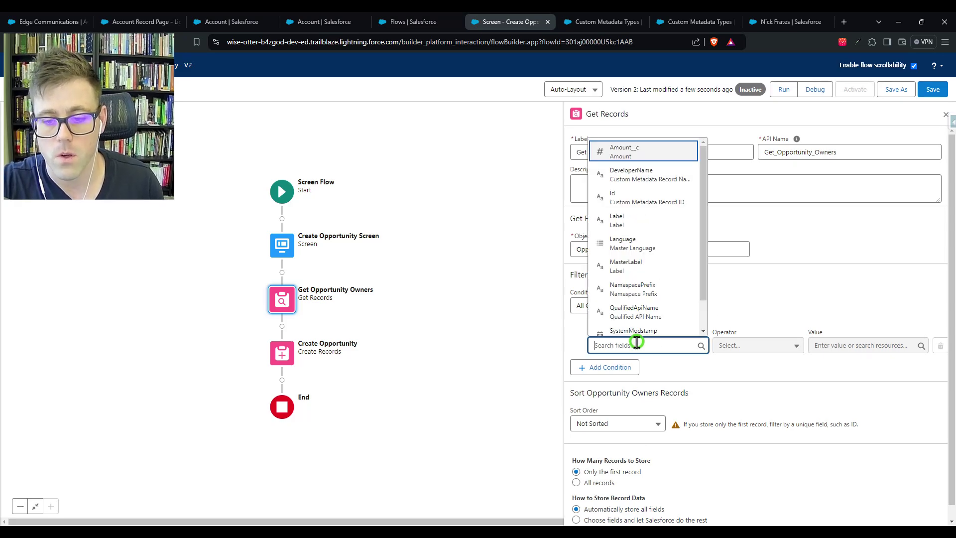
pyautogui.write('amouunt')
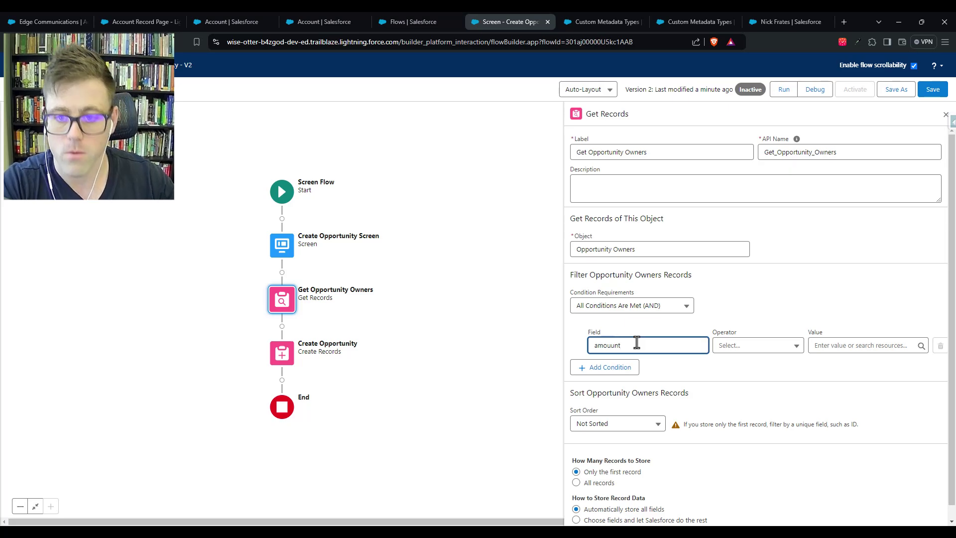
pyautogui.press('BackSpace')
pyautogui.press('BackSpace')
pyautogui.write('nt')
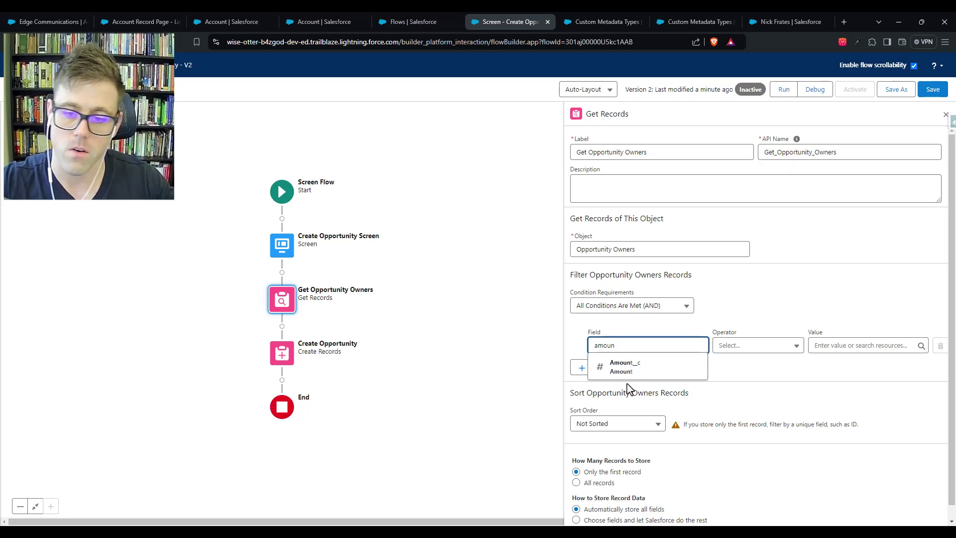
pyautogui.click(619, 371)
pyautogui.click(757, 346)
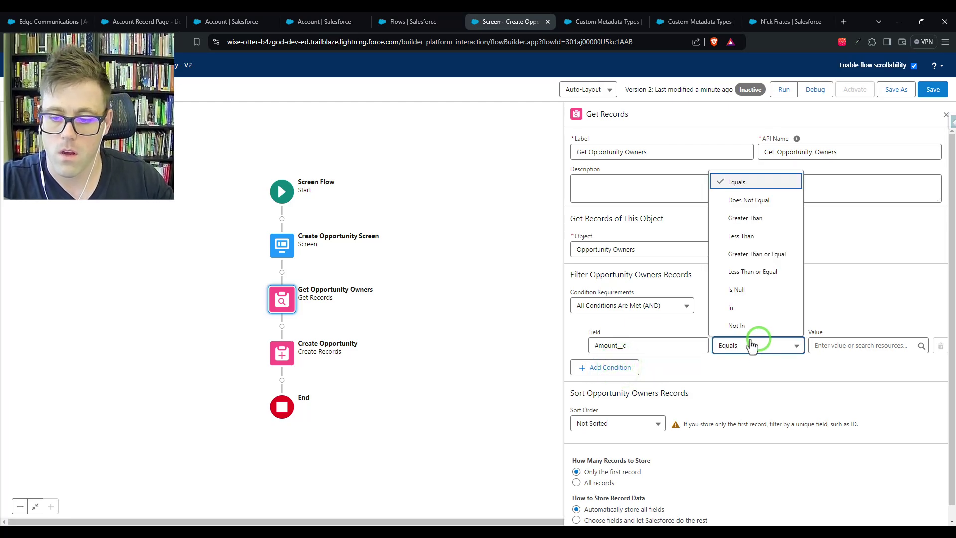
pyautogui.click(749, 276)
pyautogui.click(834, 346)
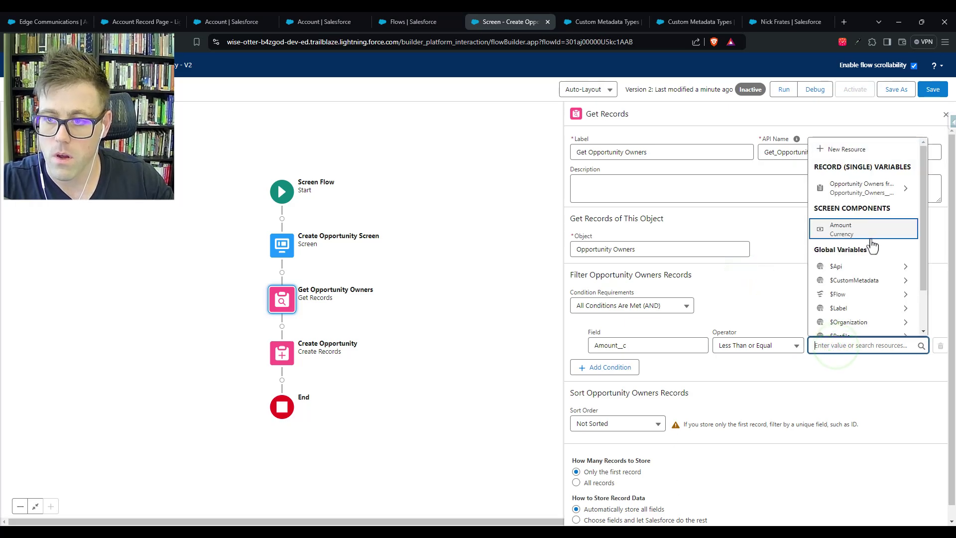
pyautogui.click(842, 230)
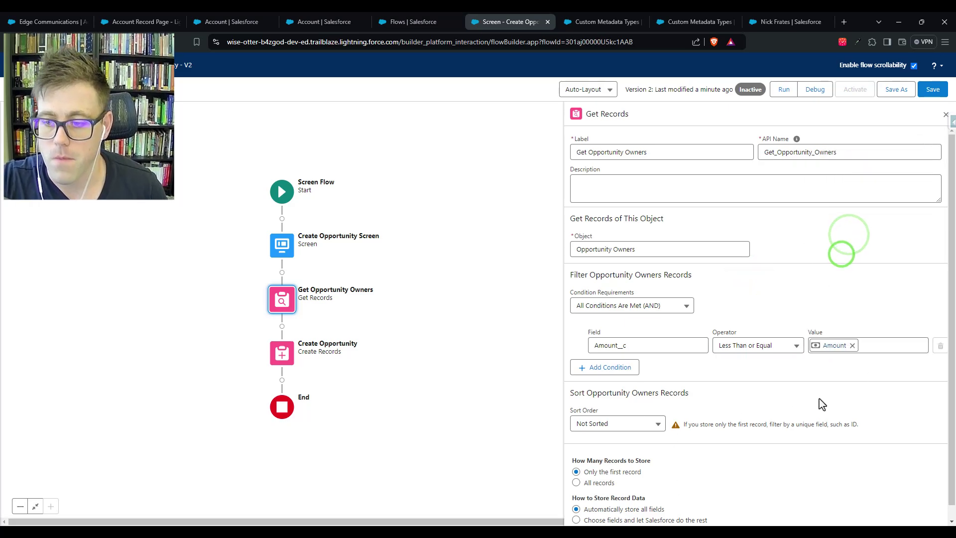
# Step: Store all records in the Get Opportunity Owners element and save the flow
pyautogui.click(602, 484)
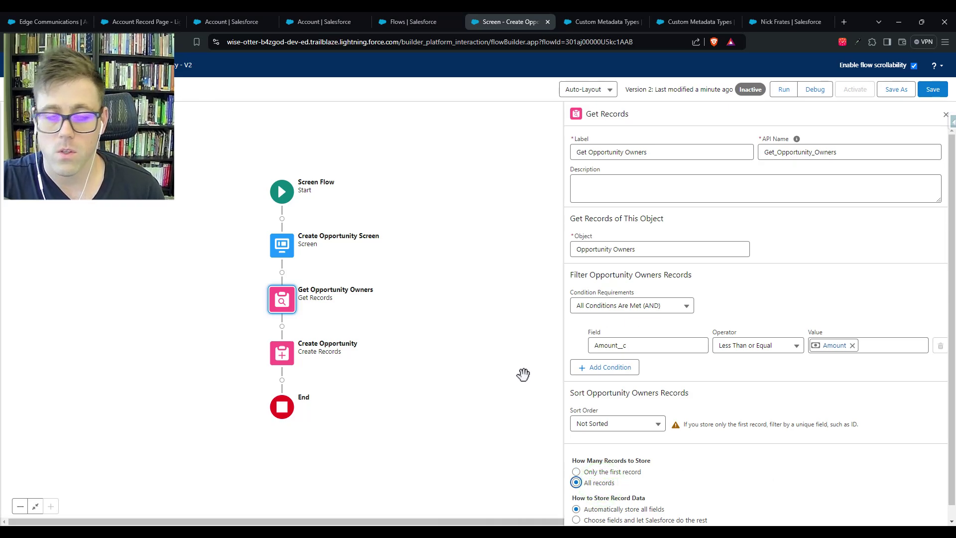
pyautogui.click(934, 89)
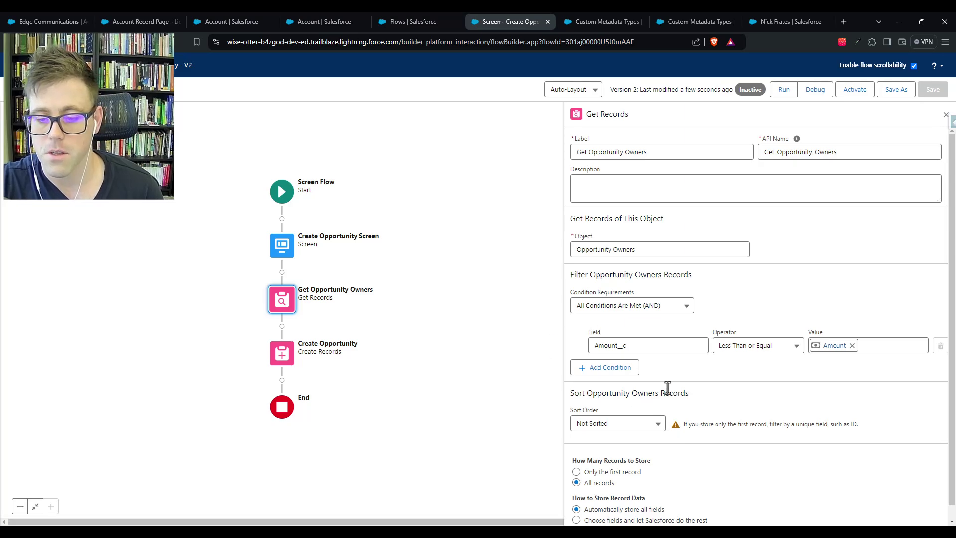
pyautogui.moveTo(437, 339); pyautogui.dragTo(518, 358)
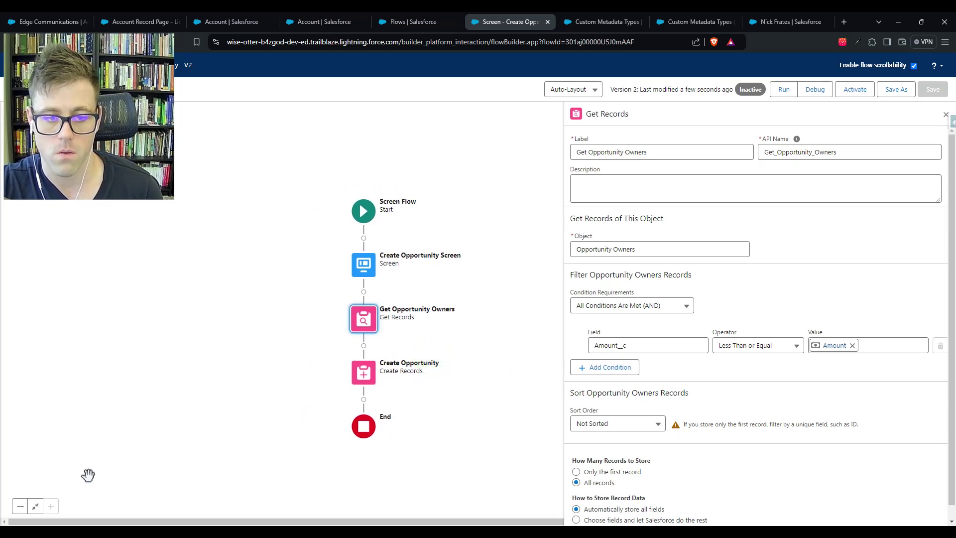
pyautogui.scroll(-1, 689, 458)
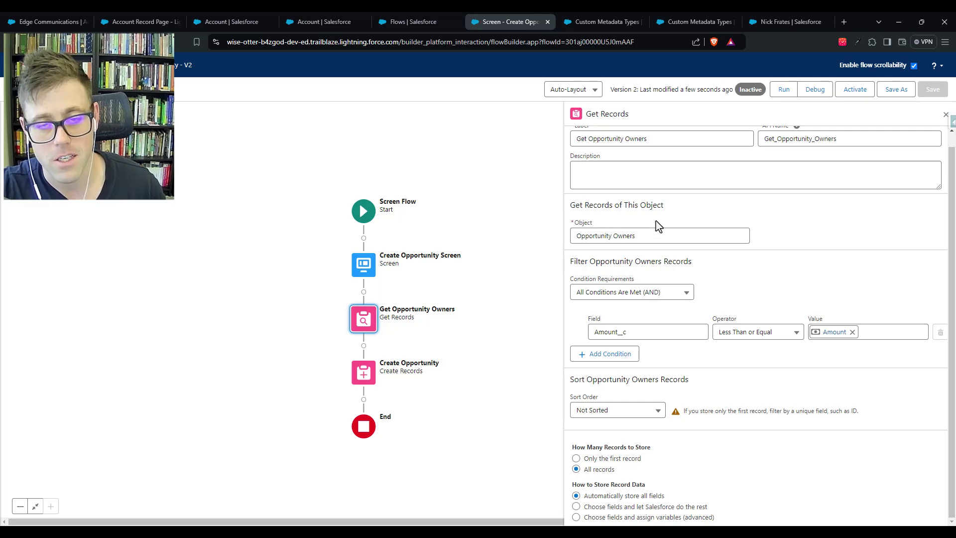
# Step: Add a Screen element labelled "Owner Screen" between the Create Opportunity Screen and Get Opportunity Owners elements
pyautogui.click(363, 292)
pyautogui.click(320, 370)
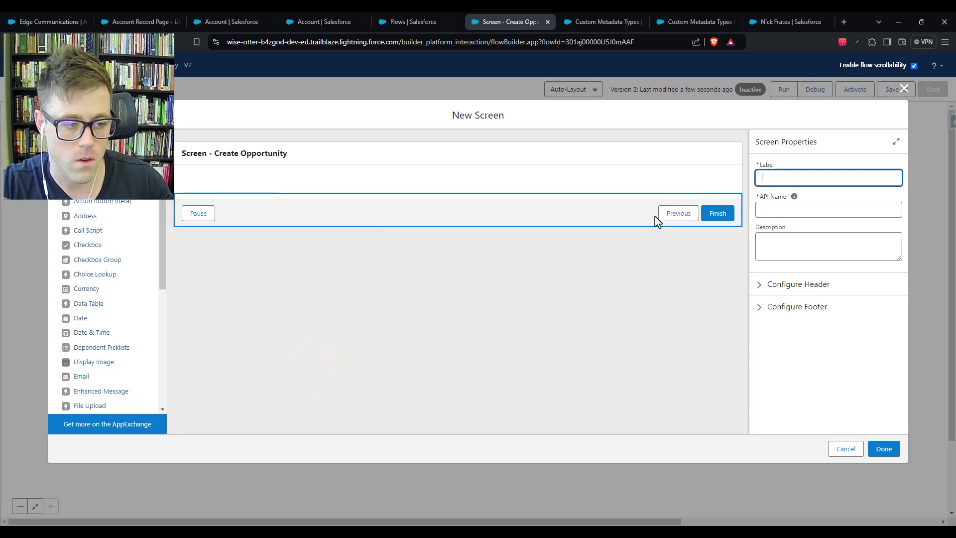
pyautogui.write('Owner Scr')
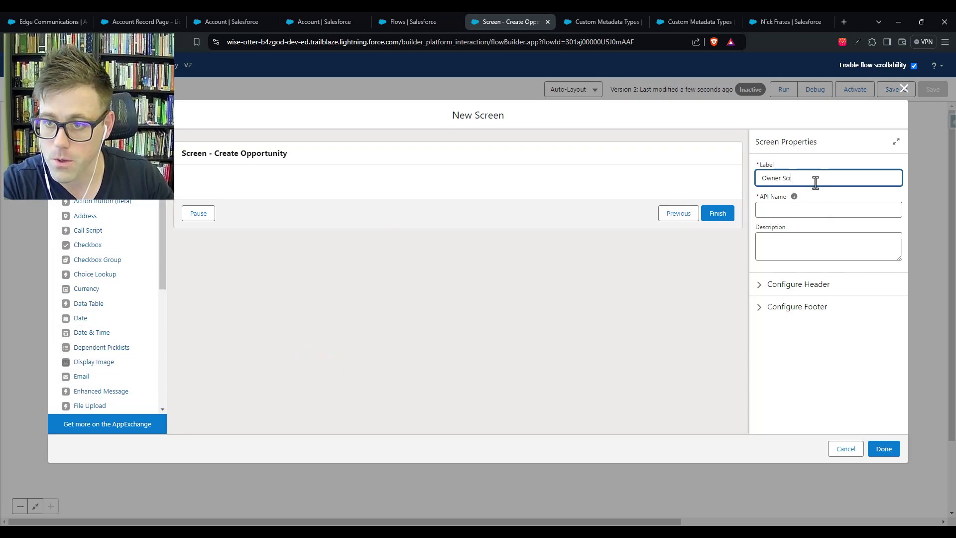
pyautogui.write('een')
pyautogui.press('Tab')
# Step: Add a Section with two half-width columns to the Owner Screen and expand its component visibility settings
pyautogui.scroll(-5, 152, 316)
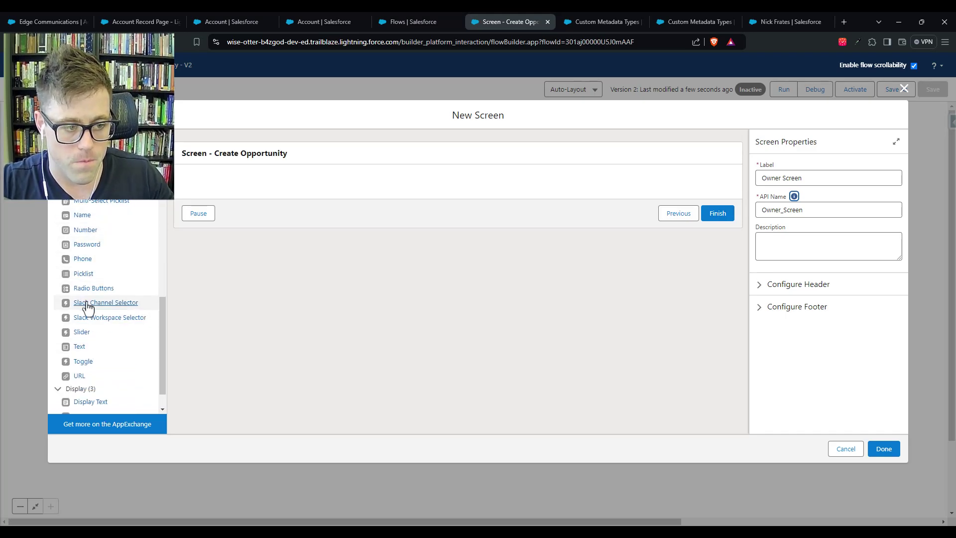
pyautogui.scroll(2, 85, 348)
pyautogui.scroll(-3, 82, 358)
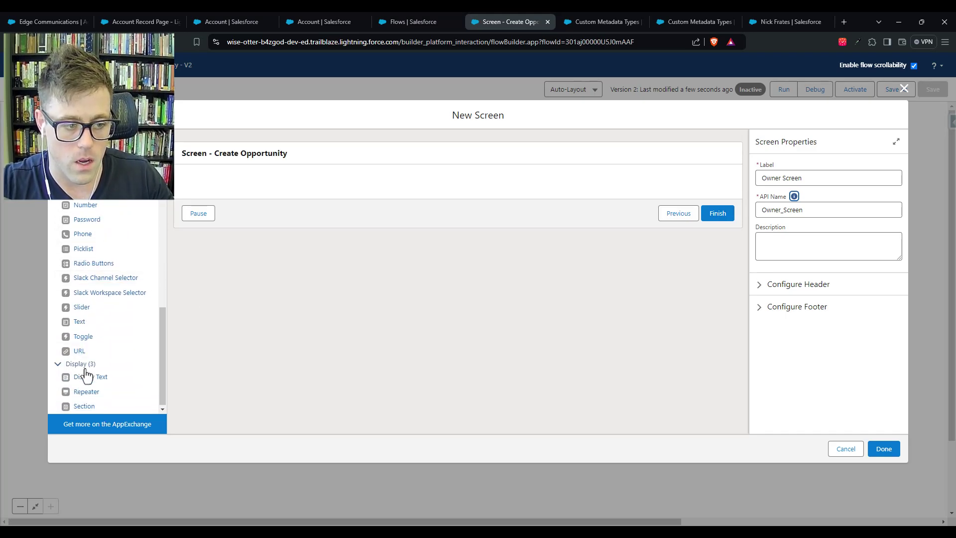
pyautogui.moveTo(80, 409); pyautogui.dragTo(258, 189)
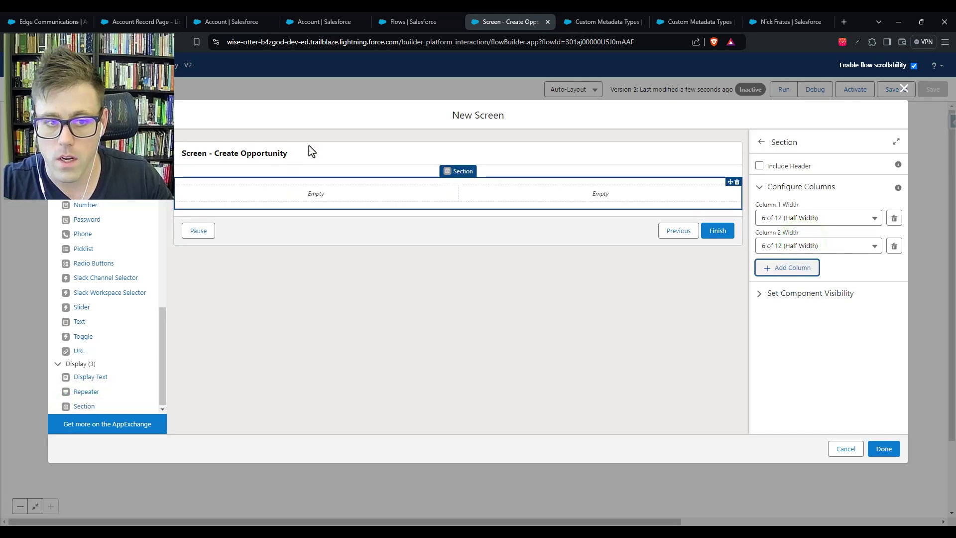
pyautogui.click(801, 294)
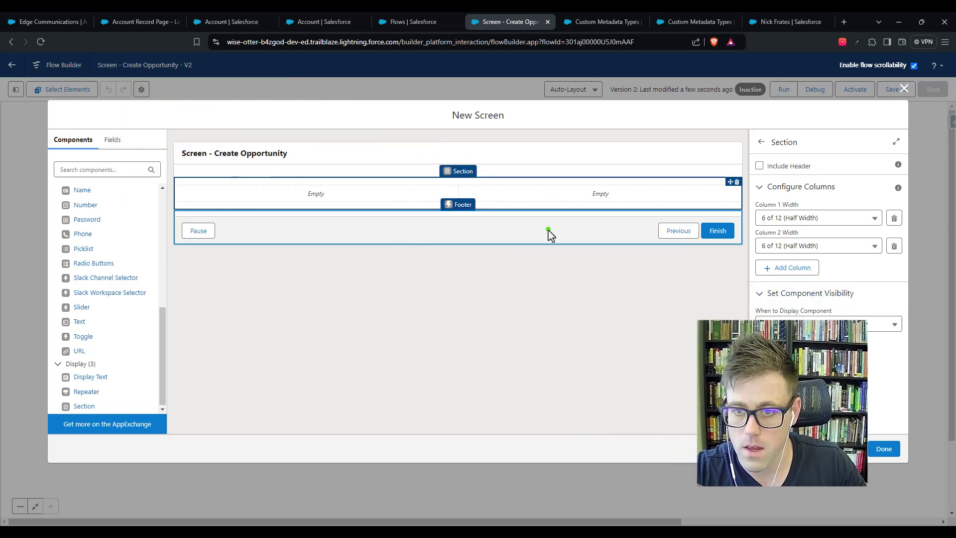
# Step: Configure the Owner Screen's footer to hide the Pause button
pyautogui.click(549, 229)
pyautogui.click(779, 305)
pyautogui.scroll(-2, 822, 348)
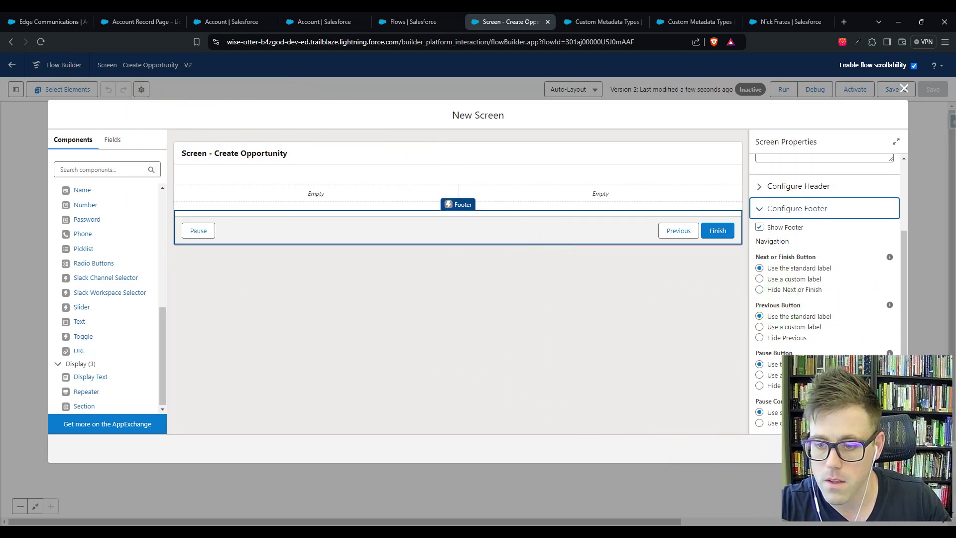
pyautogui.click(760, 382)
# Step: Add a Picklist component to the first column of the section on the Owner Screen
pyautogui.scroll(3, 97, 349)
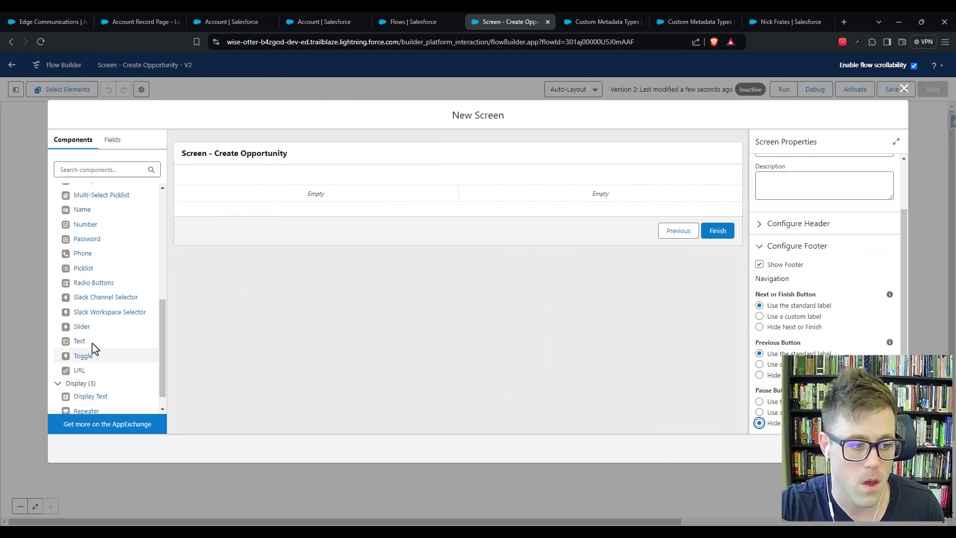
pyautogui.scroll(3, 102, 222)
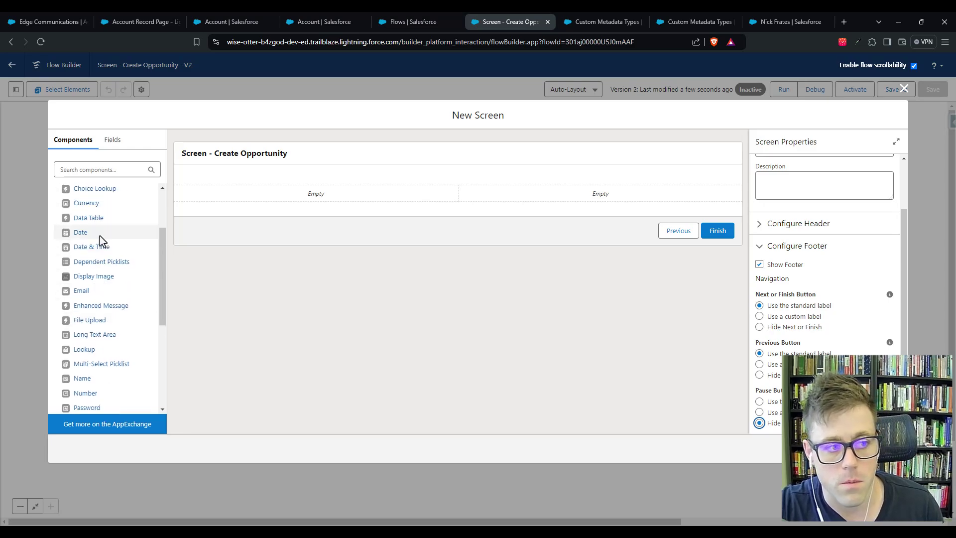
pyautogui.scroll(-4, 100, 349)
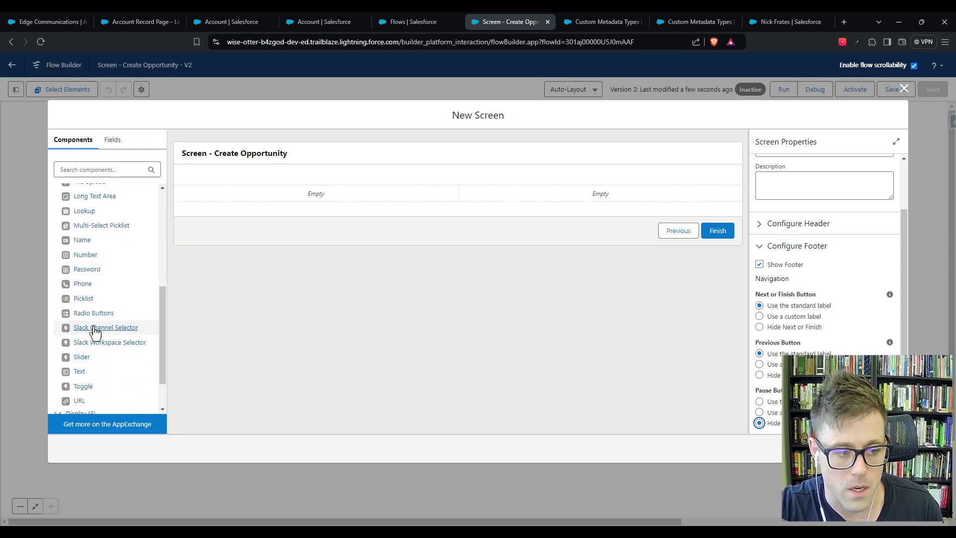
pyautogui.moveTo(82, 299); pyautogui.dragTo(274, 193)
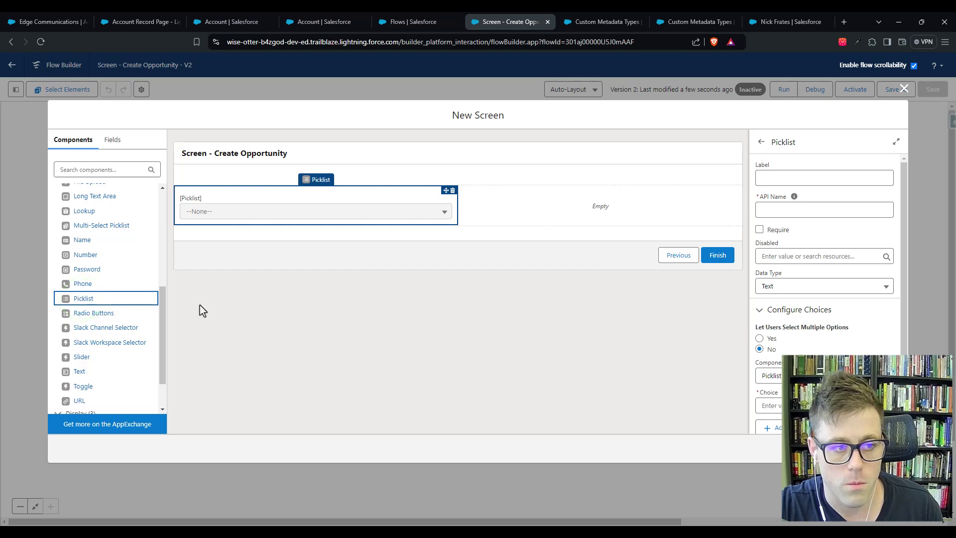
# Step: Add a Display Text component named DT_OwnerSelection above the section, reading "Please select an owner for the opportunity."
pyautogui.scroll(-2, 104, 331)
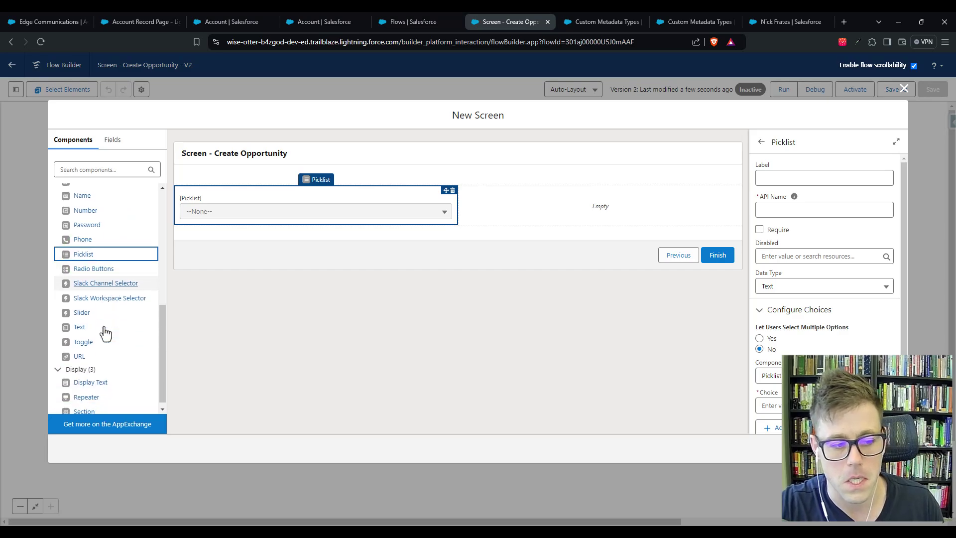
pyautogui.moveTo(90, 377); pyautogui.dragTo(231, 192)
pyautogui.click(795, 185)
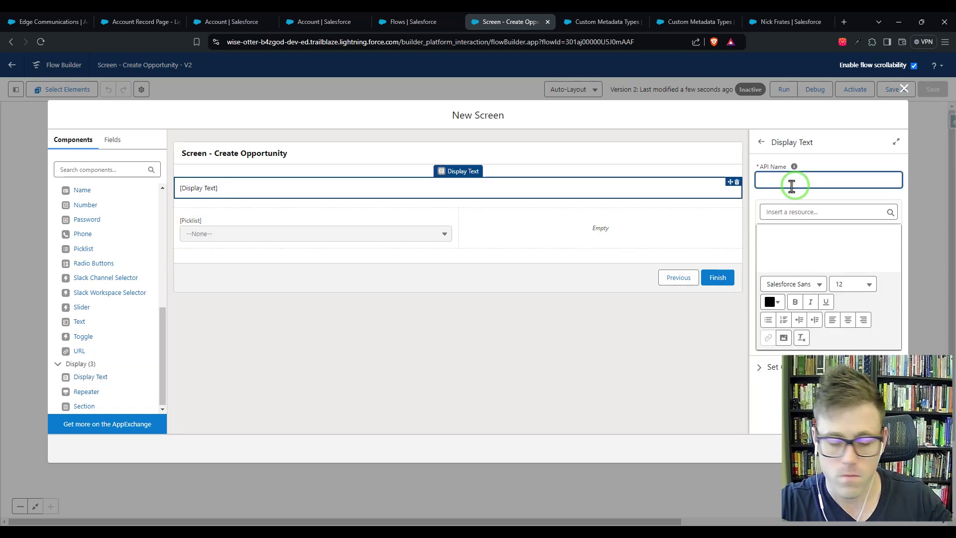
pyautogui.write('DT_Owner')
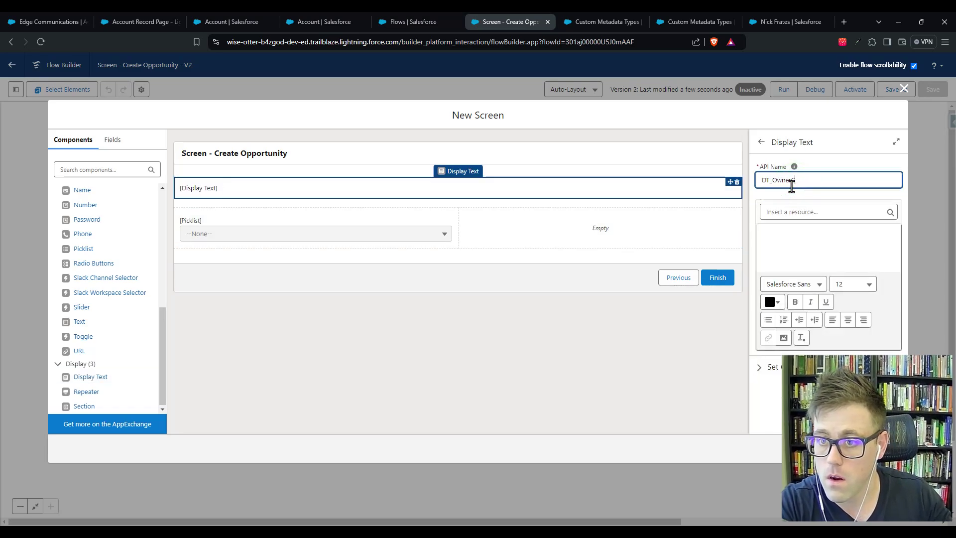
pyautogui.write('Selection')
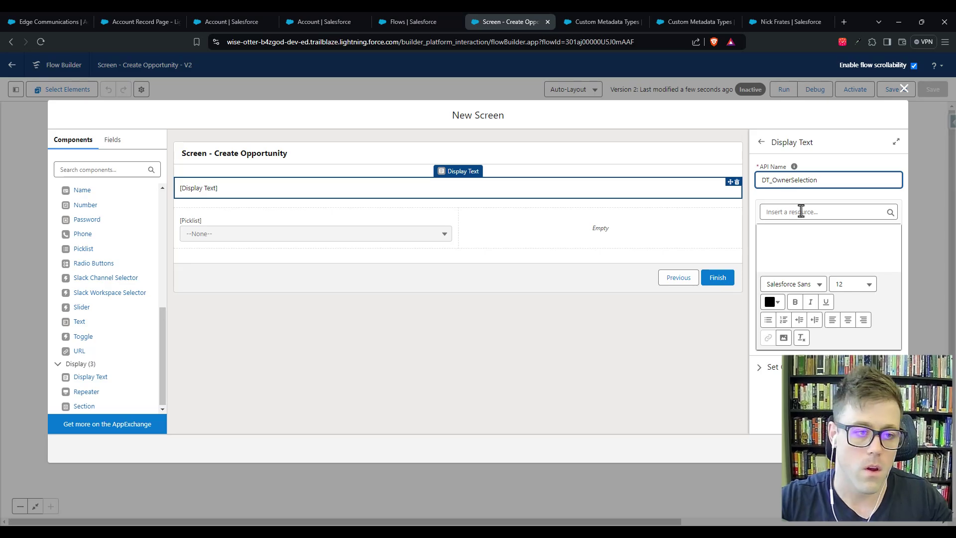
pyautogui.click(796, 238)
pyautogui.write('Please sel')
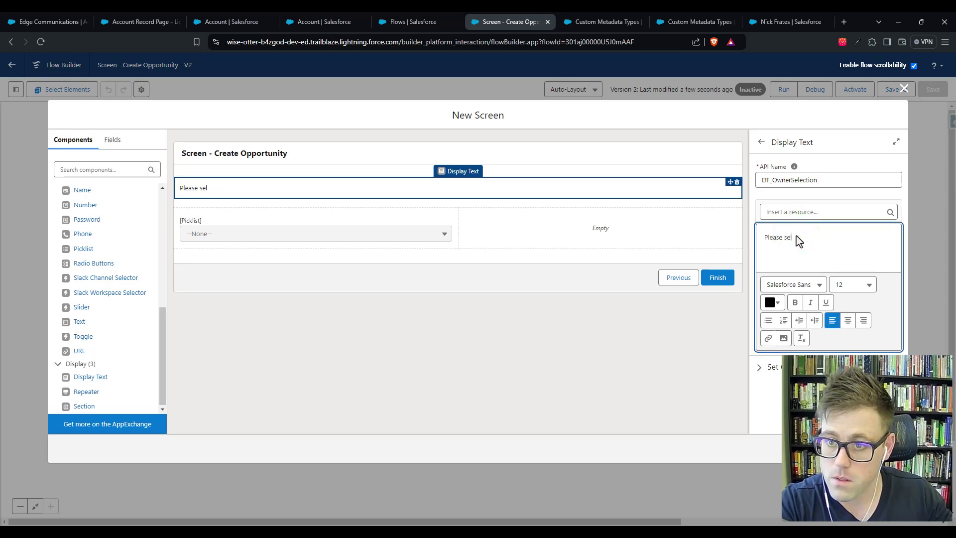
pyautogui.write('ect an owner for the o')
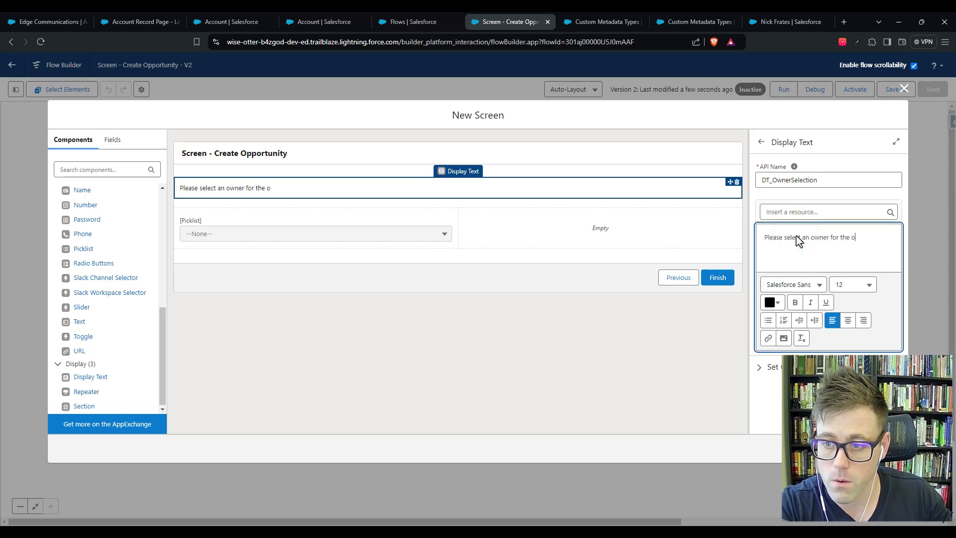
pyautogui.write('pporutn')
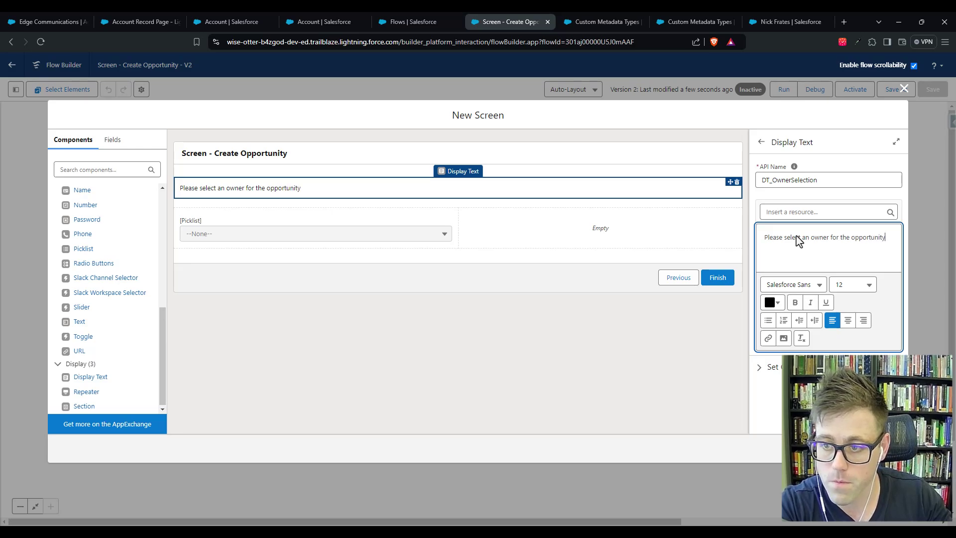
# Step: Label the Owner Screen's picklist Owner Choice with API name Owner_Choice and make it required
pyautogui.click(315, 225)
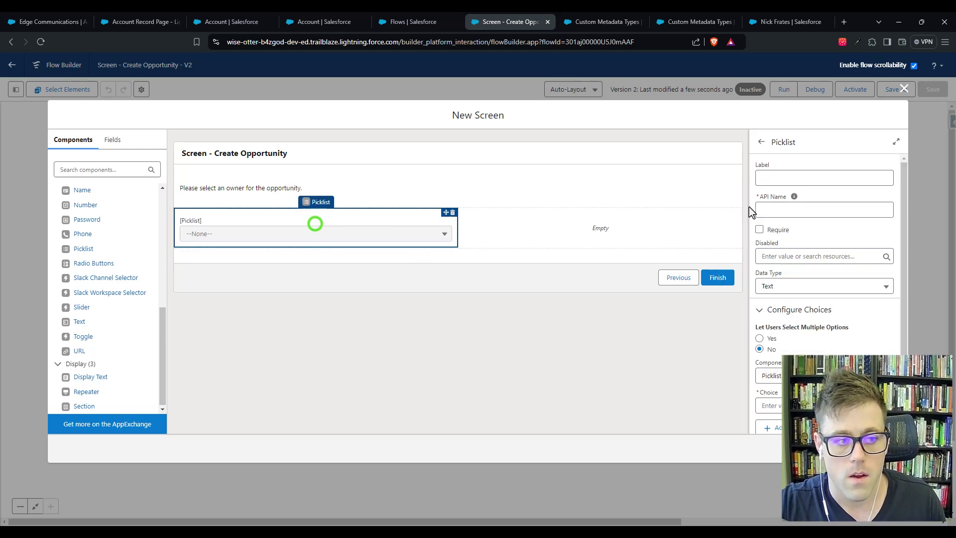
pyautogui.click(794, 184)
pyautogui.write('Owner Cho')
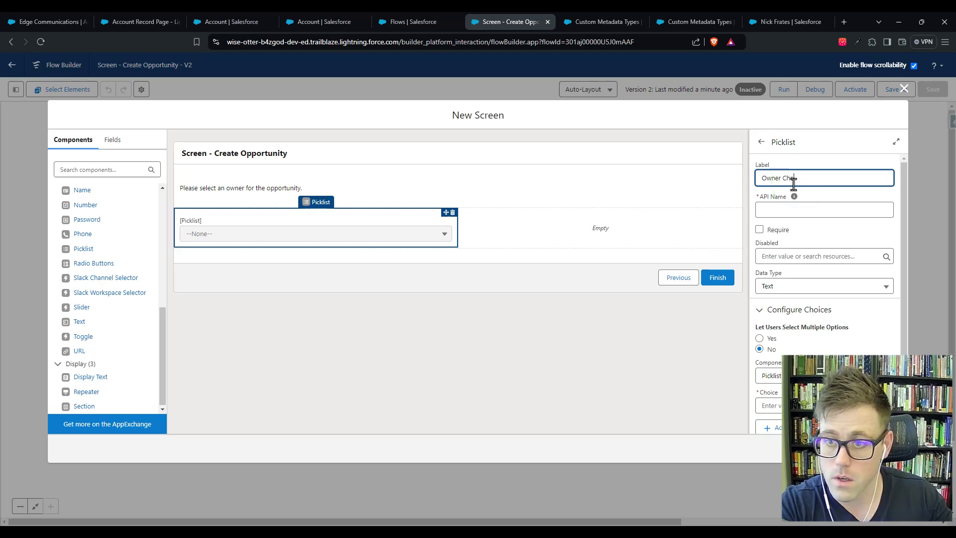
pyautogui.write('ice')
pyautogui.press('Tab')
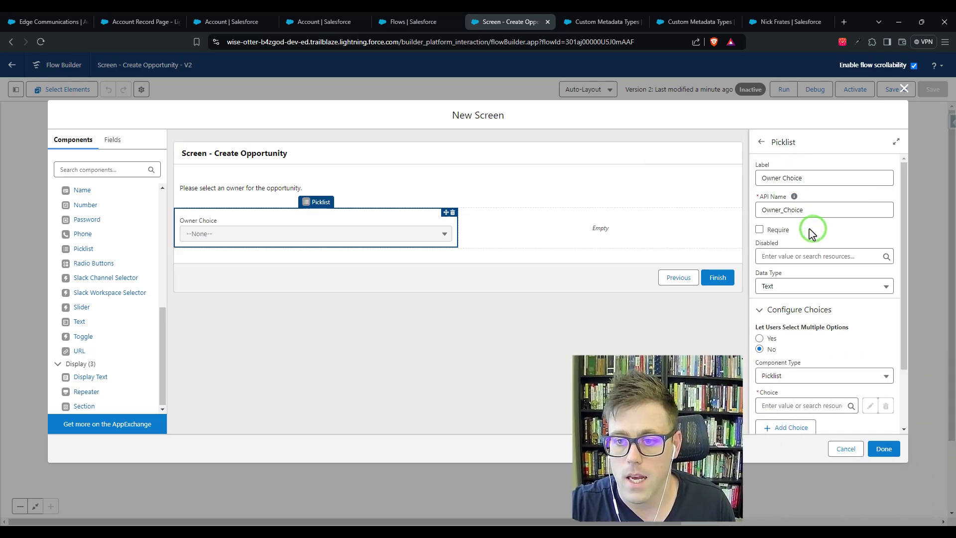
pyautogui.click(775, 230)
pyautogui.scroll(-3, 843, 239)
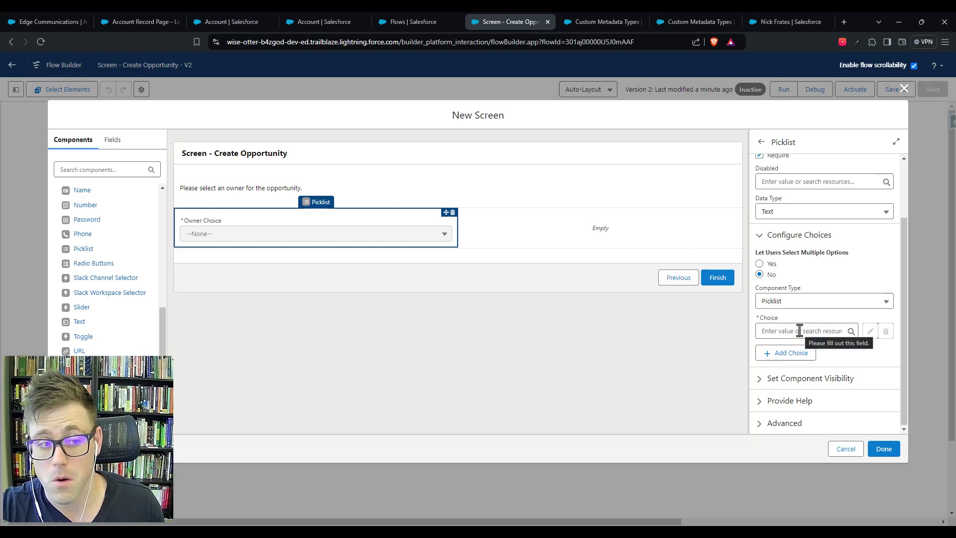
# Step: Create a new choice resource for the picklist as a Record Choice Set with API name OwnerChoice
pyautogui.click(772, 331)
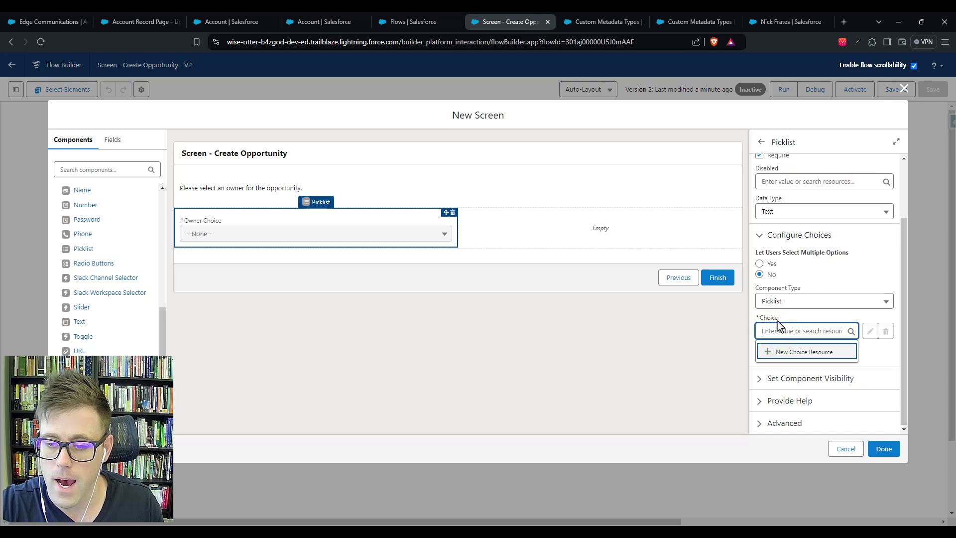
pyautogui.click(804, 352)
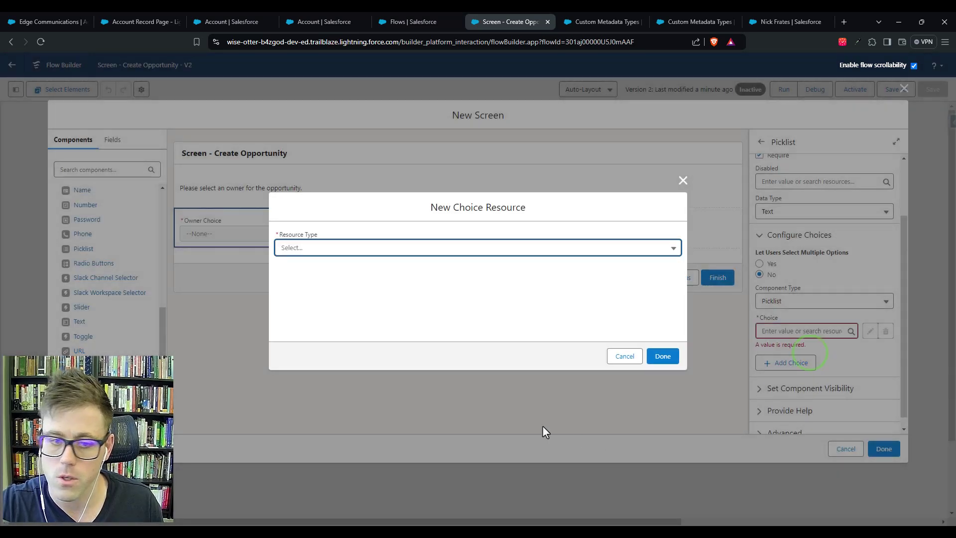
pyautogui.click(370, 249)
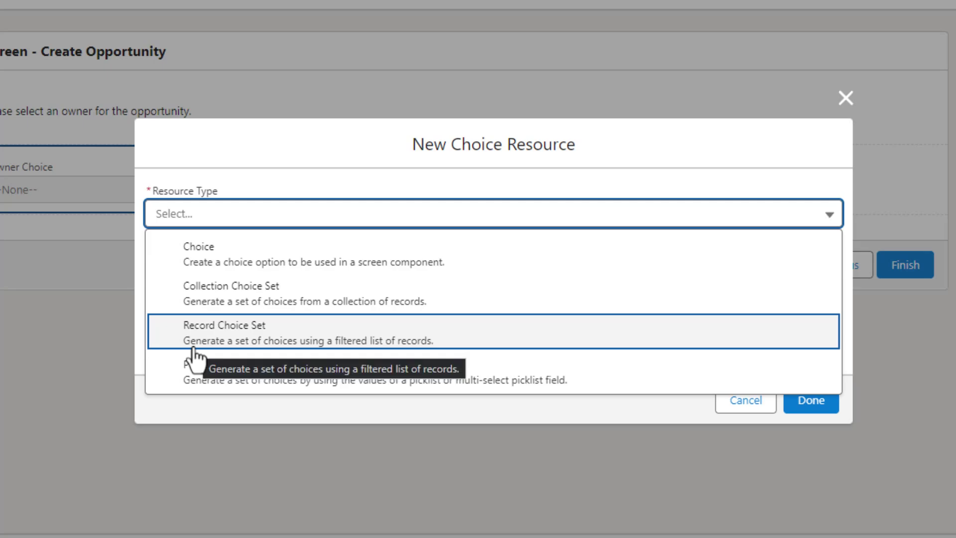
pyautogui.click(416, 341)
pyautogui.click(183, 251)
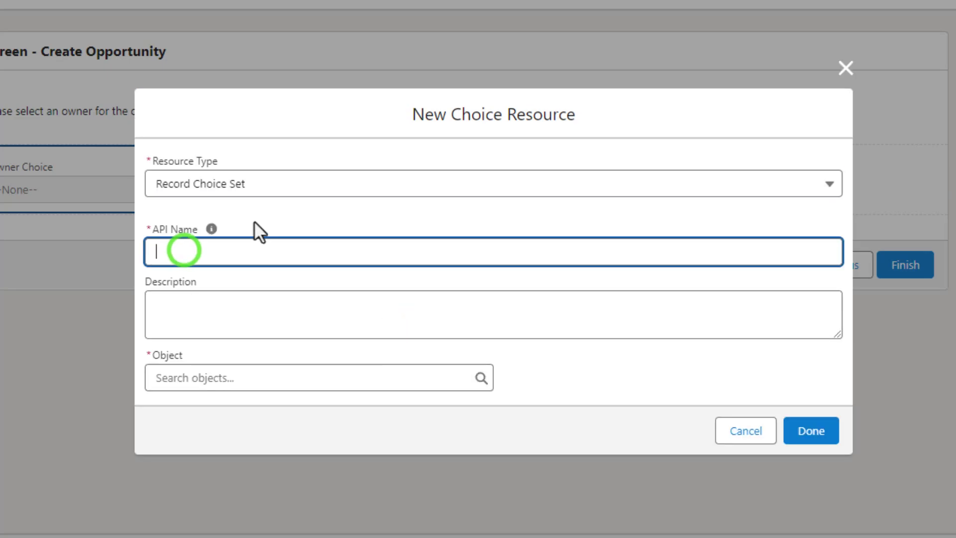
pyautogui.write('OwnerChoi')
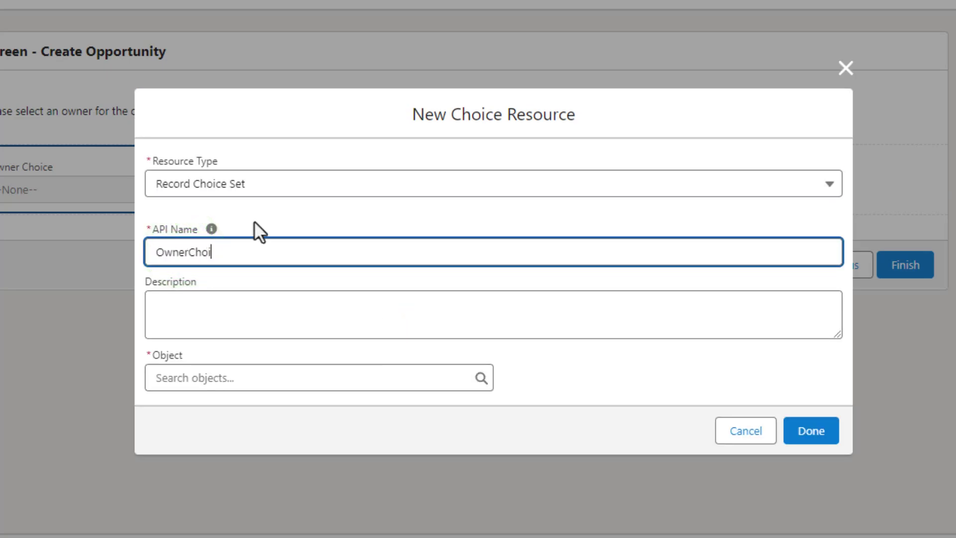
pyautogui.write('ce')
pyautogui.click(580, 365)
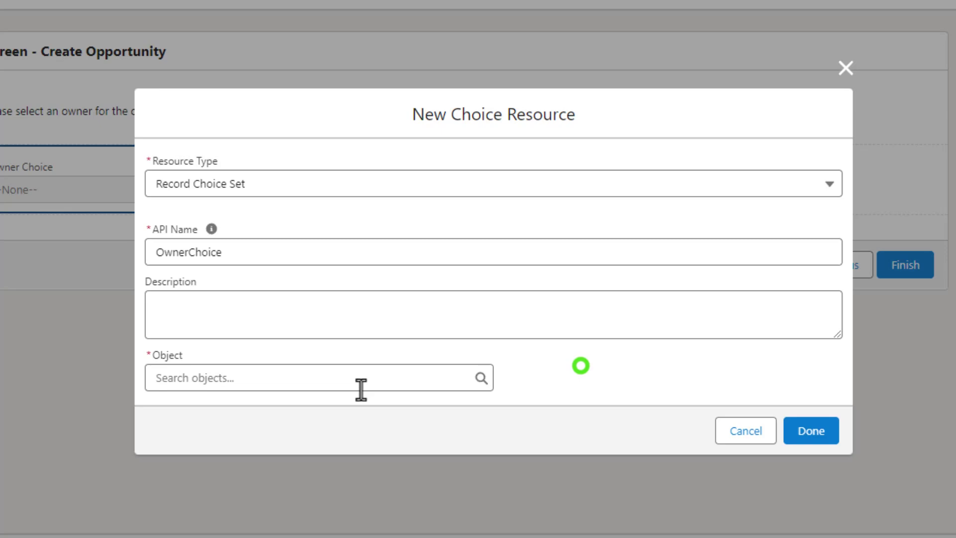
# Step: Set the object of the OwnerChoice record choice set to Opportunity Owners (Opportunity_Owners__mdt)
pyautogui.click(263, 381)
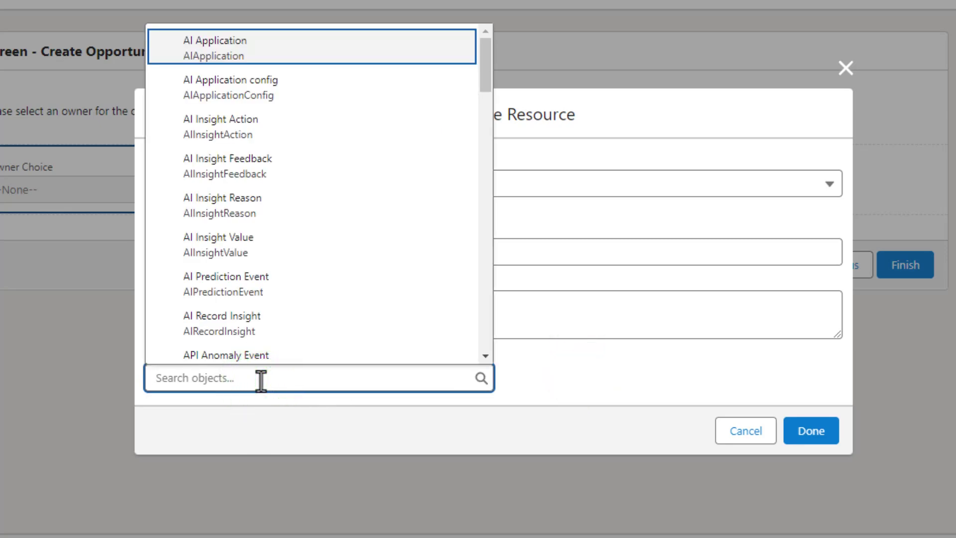
pyautogui.write('opportunit')
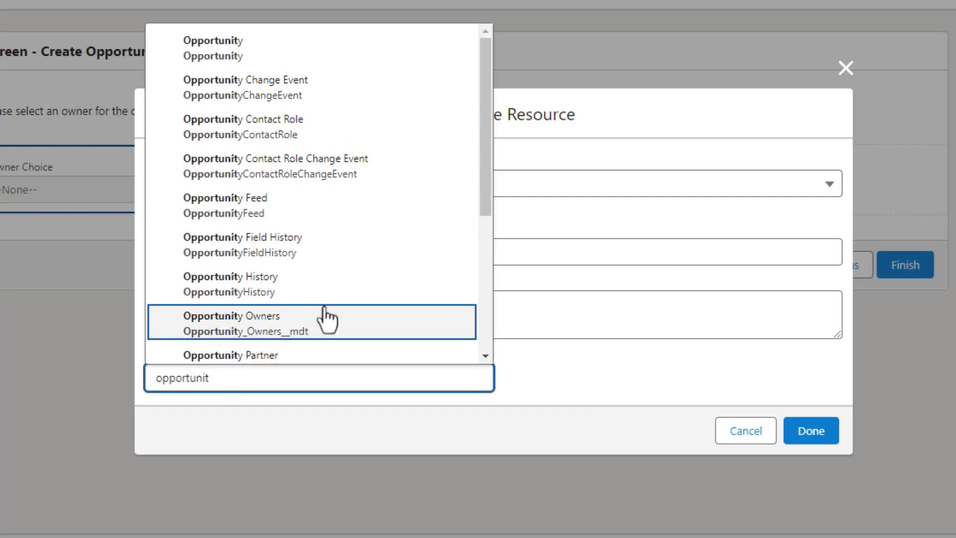
pyautogui.click(275, 334)
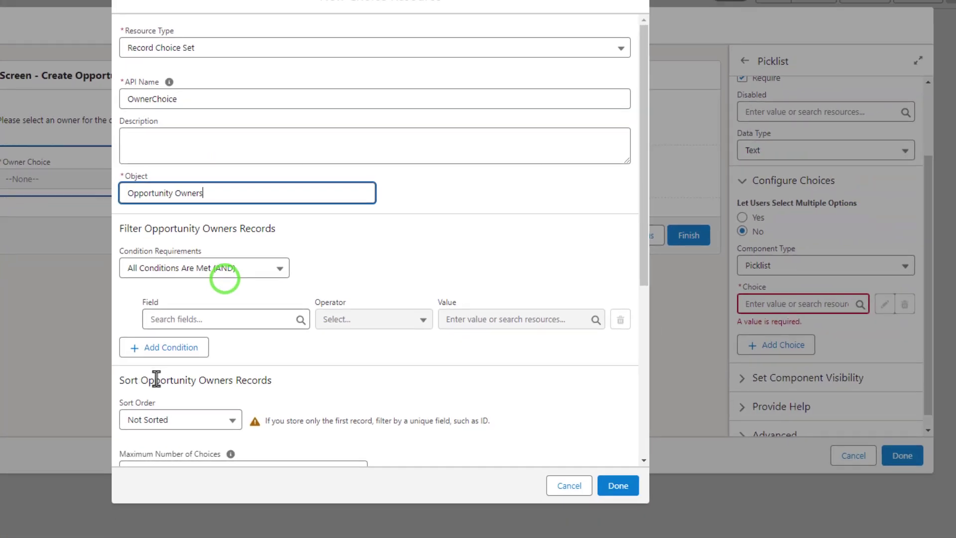
pyautogui.click(458, 237)
# Step: Filter the Opportunity Owners records where Amount__c is Less Than or Equal to the Amount screen component
pyautogui.scroll(-3, 384, 230)
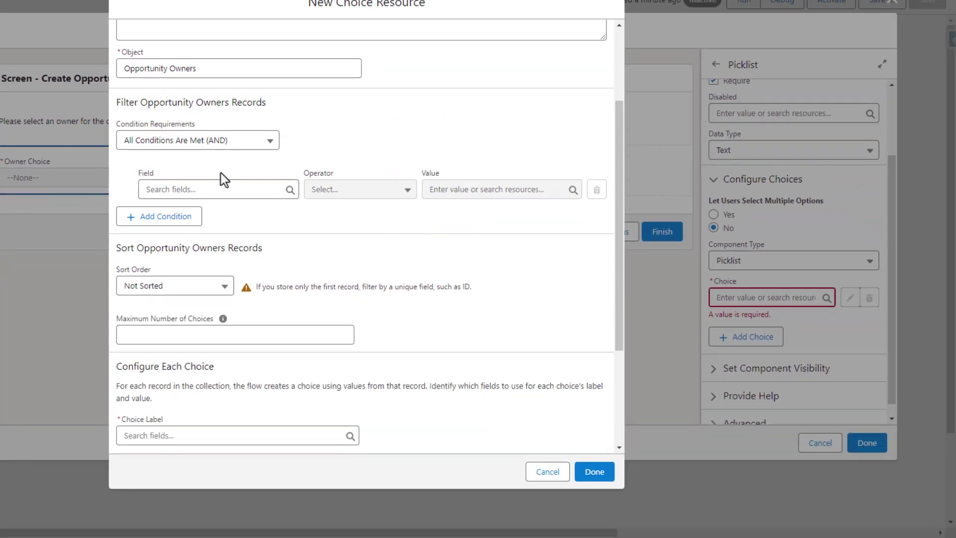
pyautogui.click(216, 190)
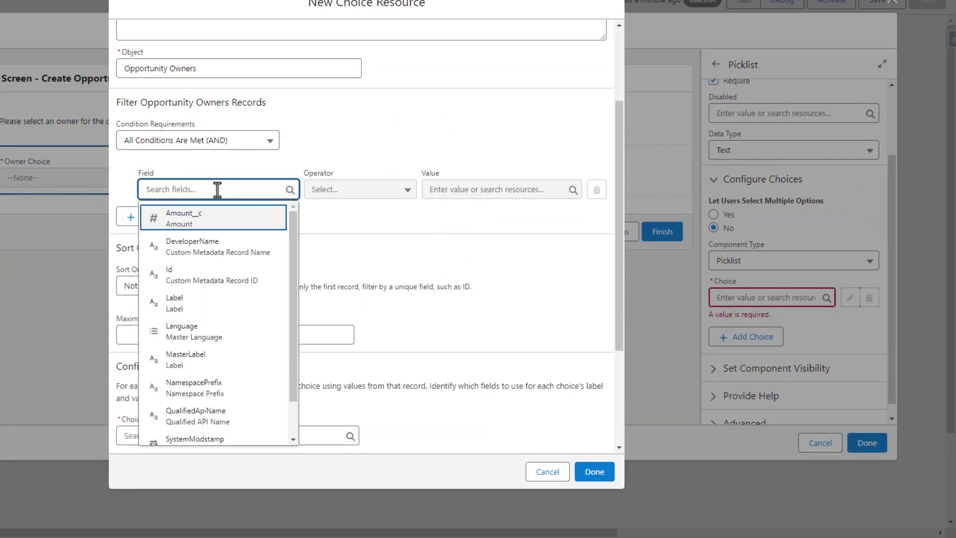
pyautogui.click(191, 224)
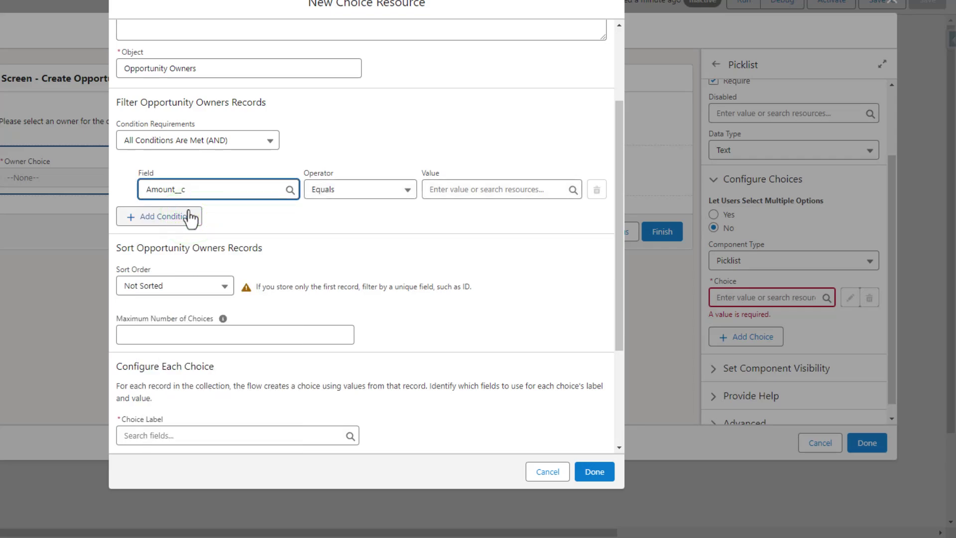
pyautogui.click(332, 189)
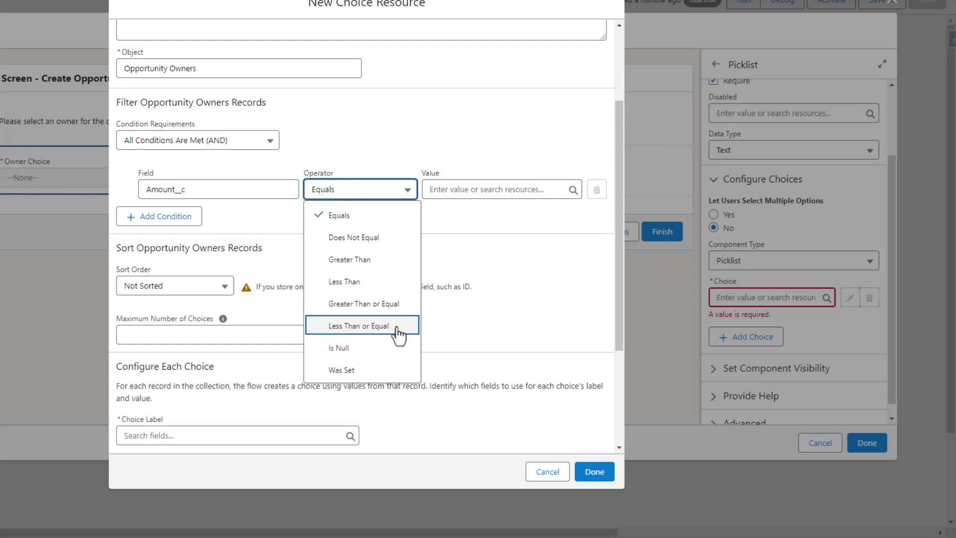
pyautogui.click(396, 326)
pyautogui.click(461, 188)
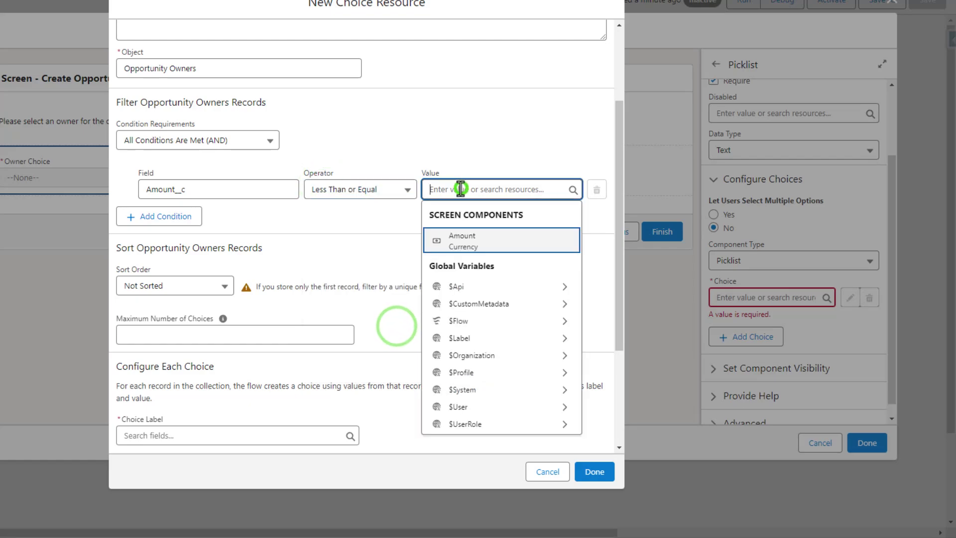
pyautogui.click(463, 248)
pyautogui.scroll(1, 286, 321)
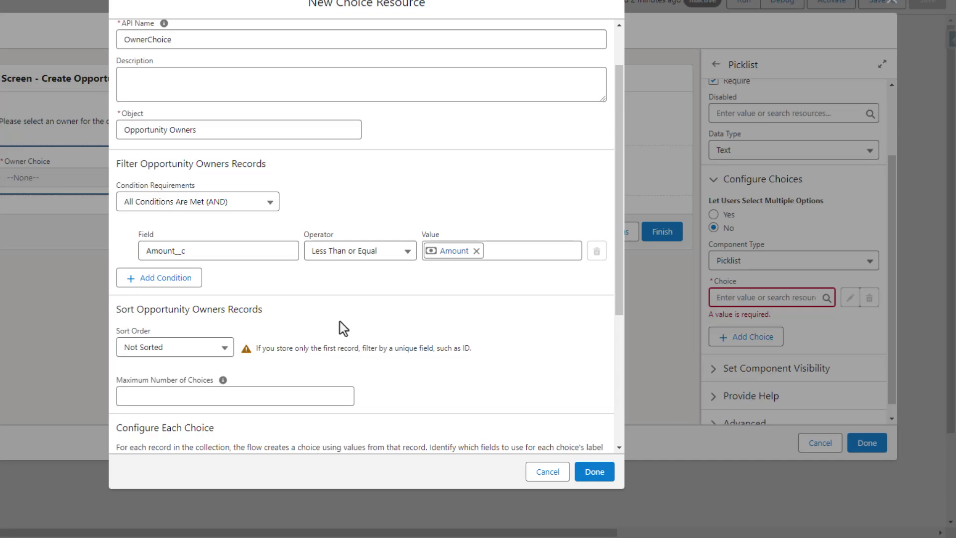
pyautogui.scroll(-3, 417, 322)
pyautogui.scroll(5, 414, 260)
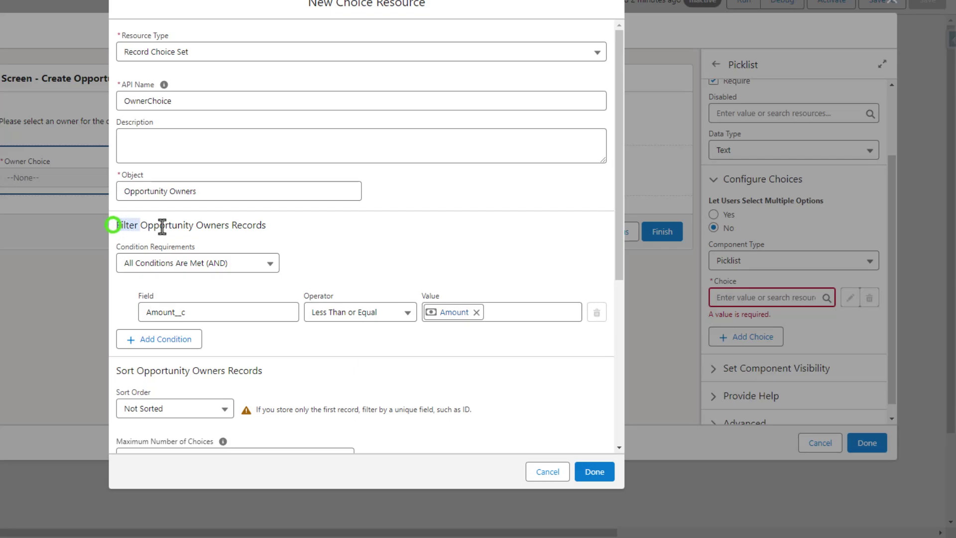
pyautogui.moveTo(162, 226); pyautogui.dragTo(266, 227)
pyautogui.click(385, 261)
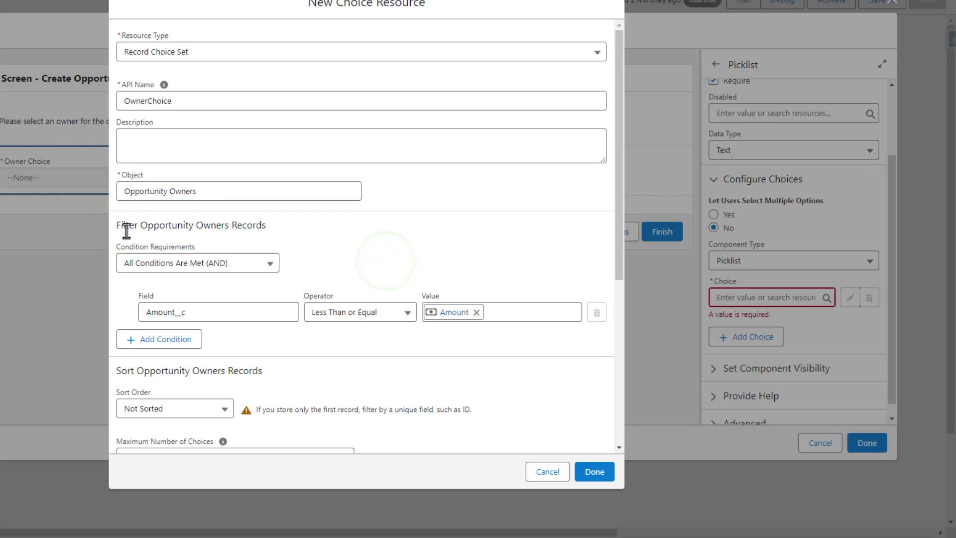
# Step: Configure each choice to use the Label field as its choice label and User_ID__c as its choice value
pyautogui.scroll(-8, 414, 285)
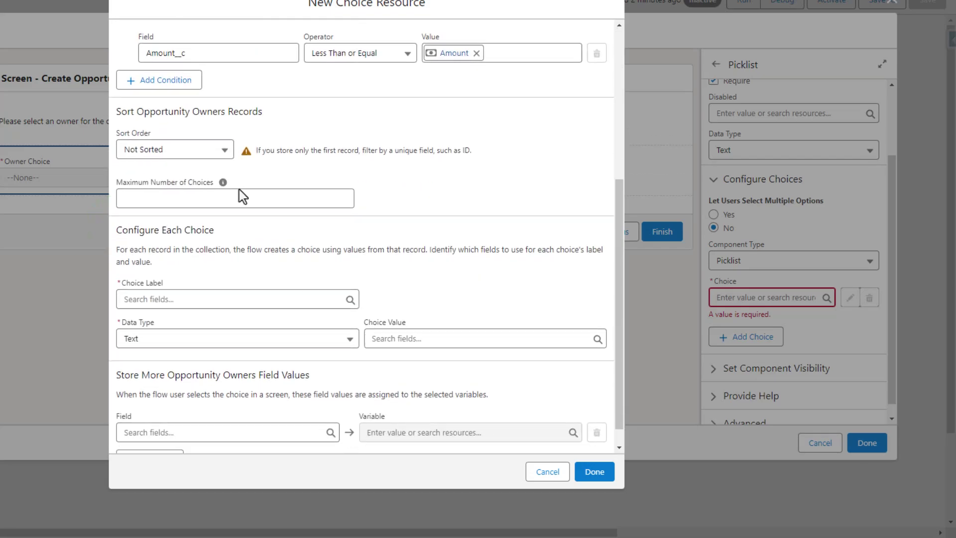
pyautogui.click(206, 277)
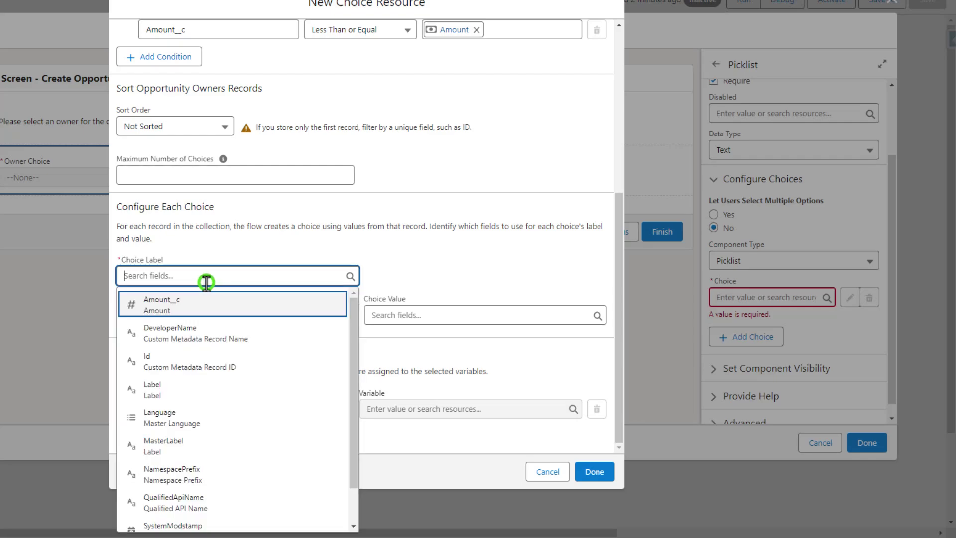
pyautogui.click(160, 388)
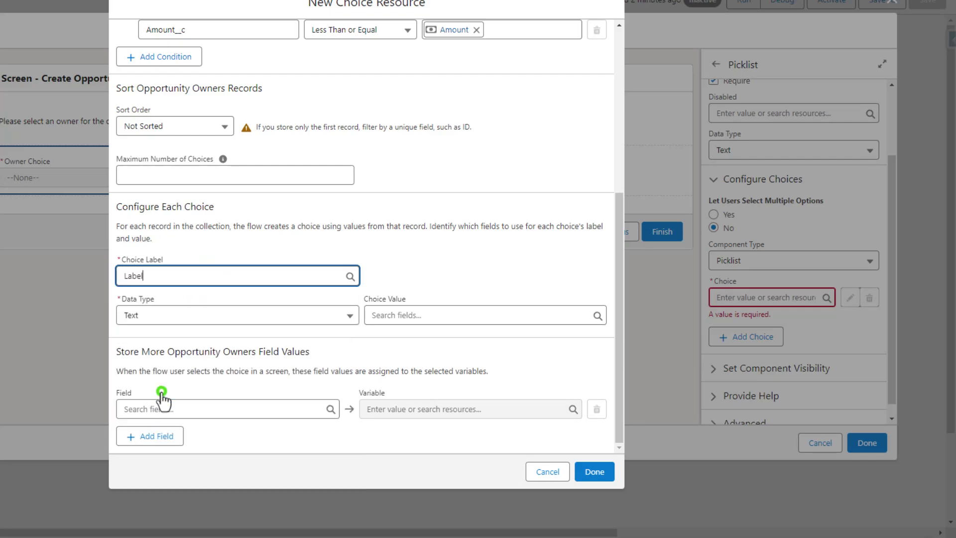
pyautogui.click(214, 273)
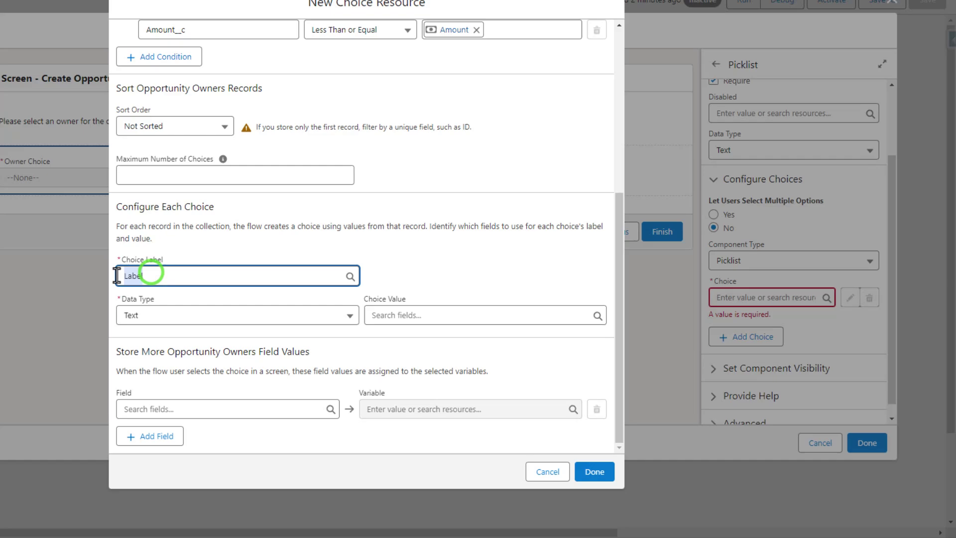
pyautogui.click(213, 229)
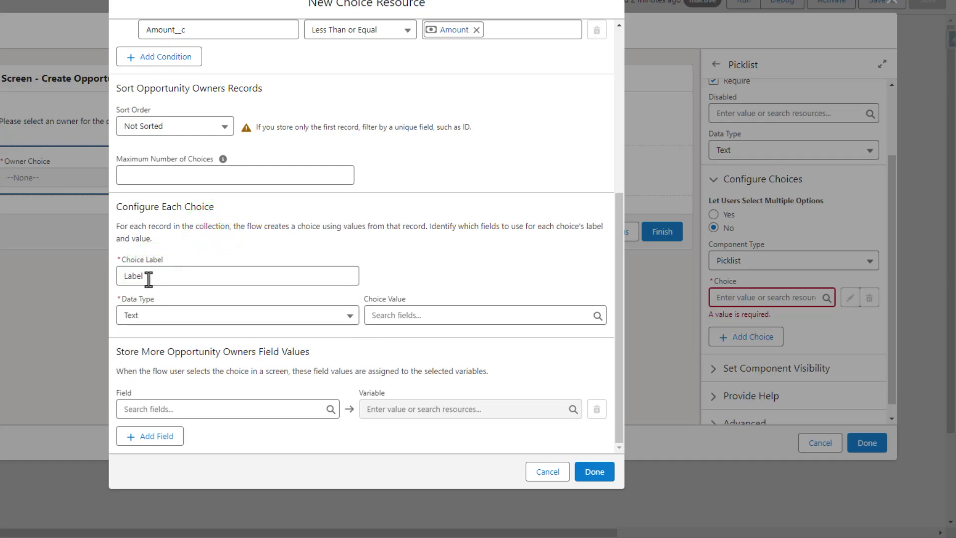
pyautogui.click(149, 277)
pyautogui.click(239, 224)
pyautogui.click(402, 316)
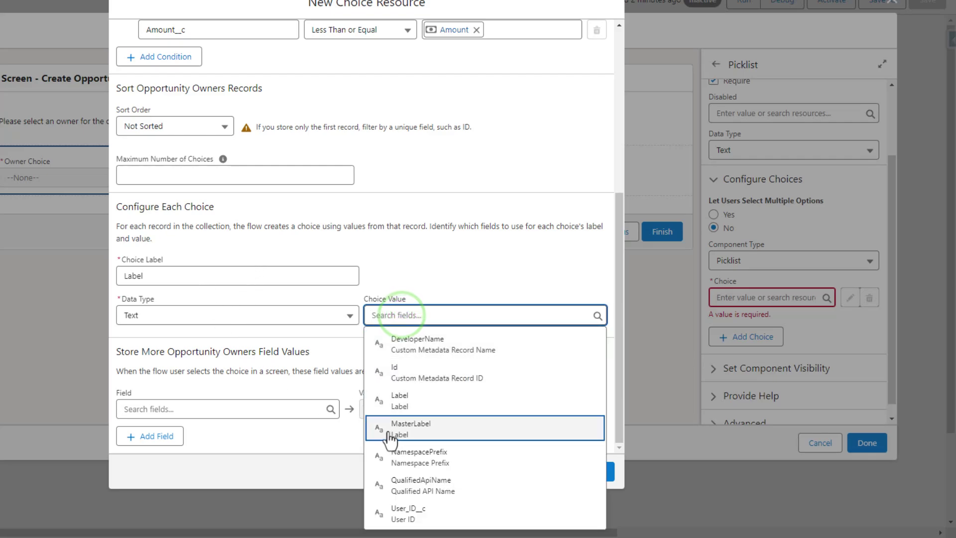
pyautogui.click(421, 518)
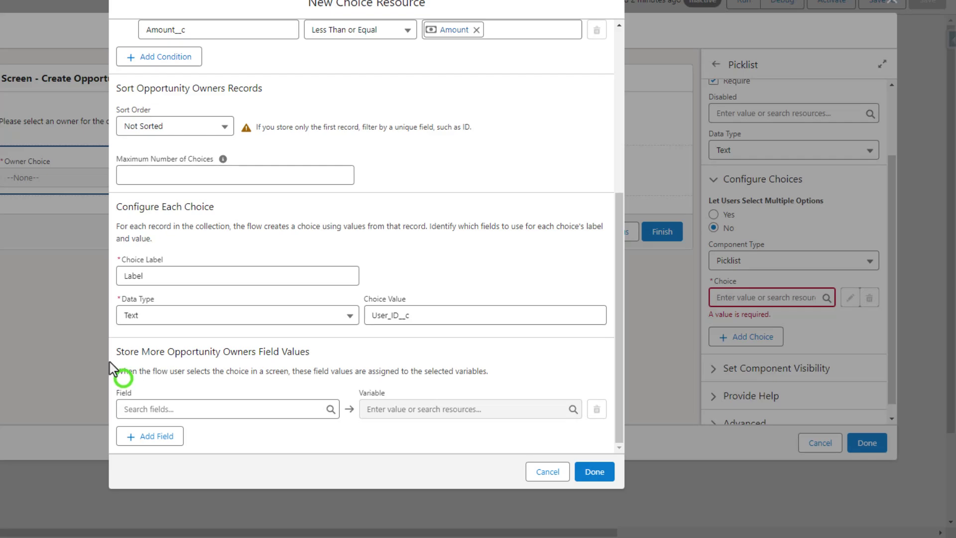
# Step: Save the OwnerChoice resource as the picklist's choice and finish the Owner Screen
pyautogui.click(126, 366)
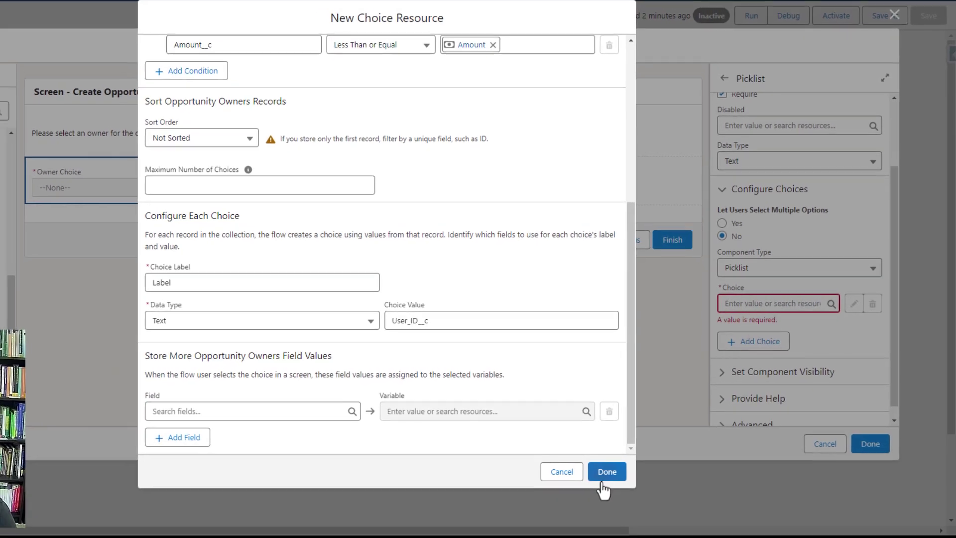
pyautogui.click(597, 472)
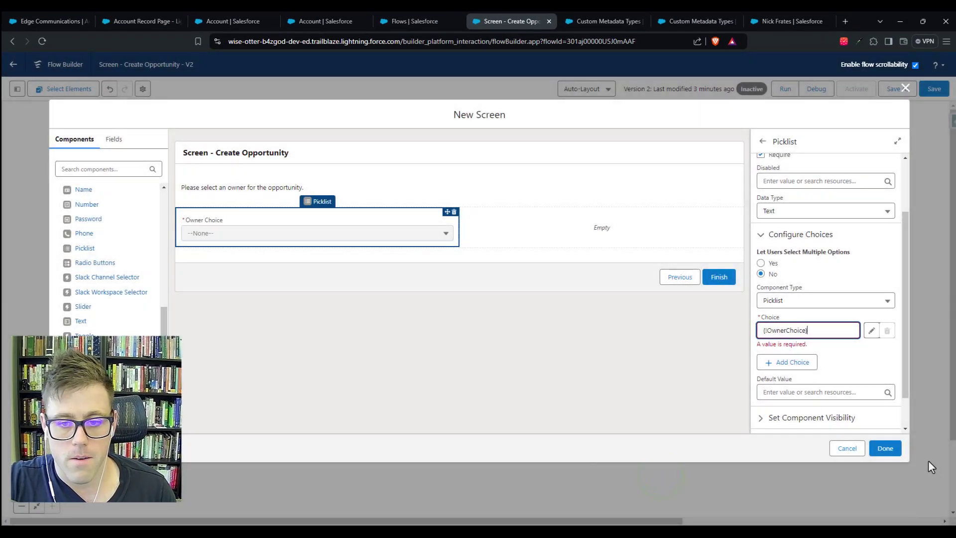
pyautogui.click(888, 448)
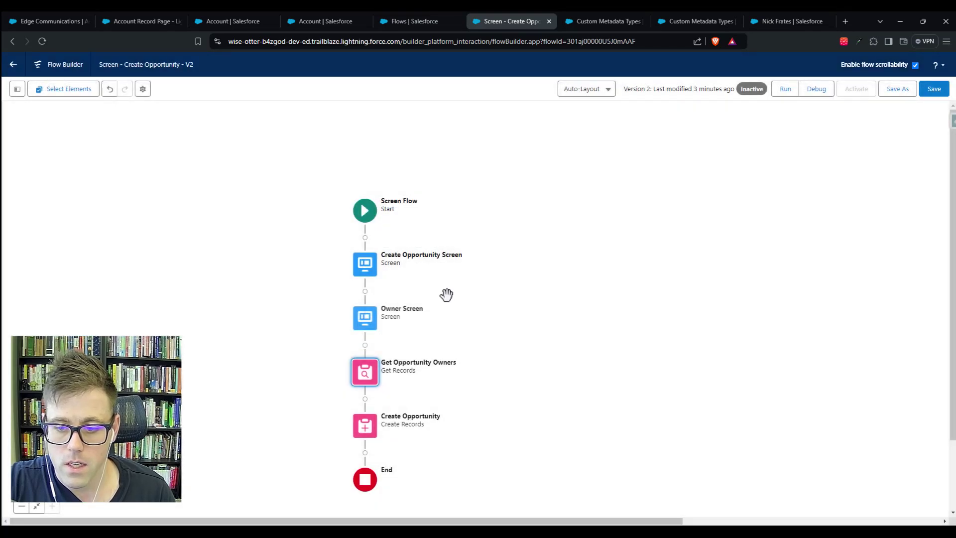
# Step: Delete the Get Opportunity Owners element from the flow and save the flow
pyautogui.click(454, 303)
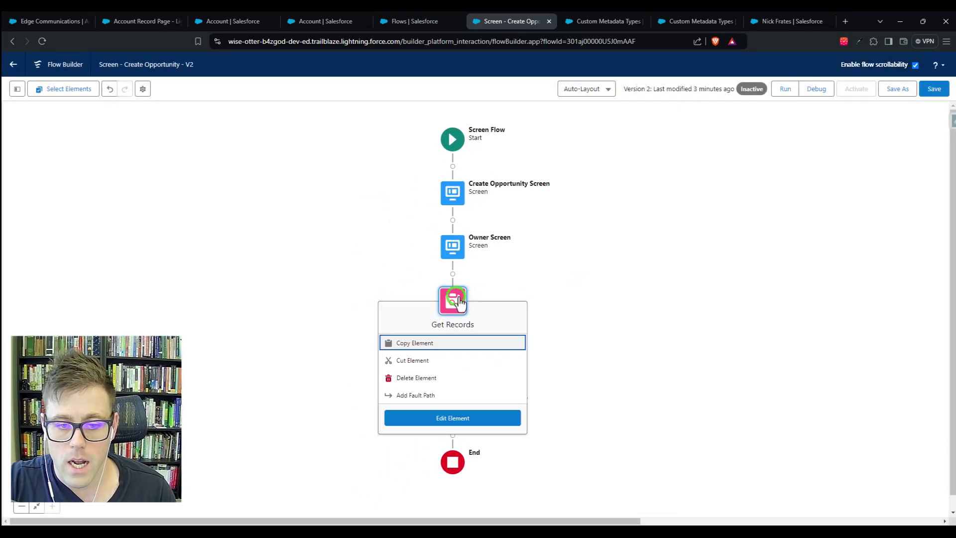
pyautogui.click(475, 378)
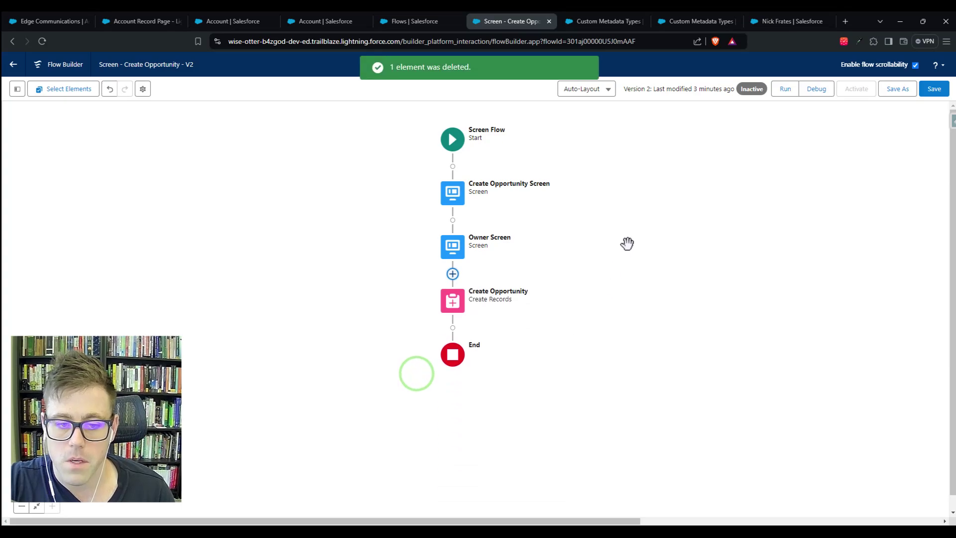
pyautogui.moveTo(627, 243); pyautogui.dragTo(619, 271)
pyautogui.click(935, 90)
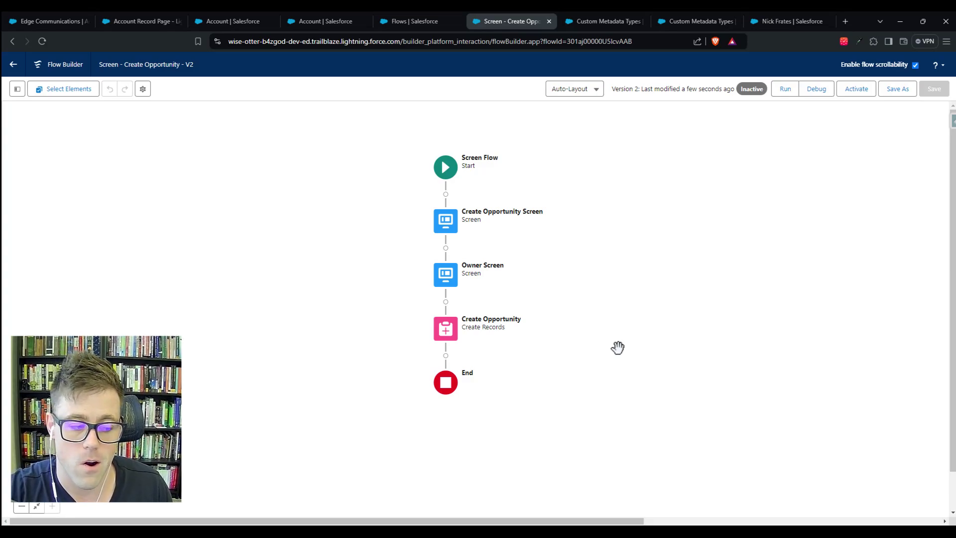
# Step: Start a debug run of the flow, using the record ID of the Edge Communications account as the recordId input
pyautogui.click(818, 89)
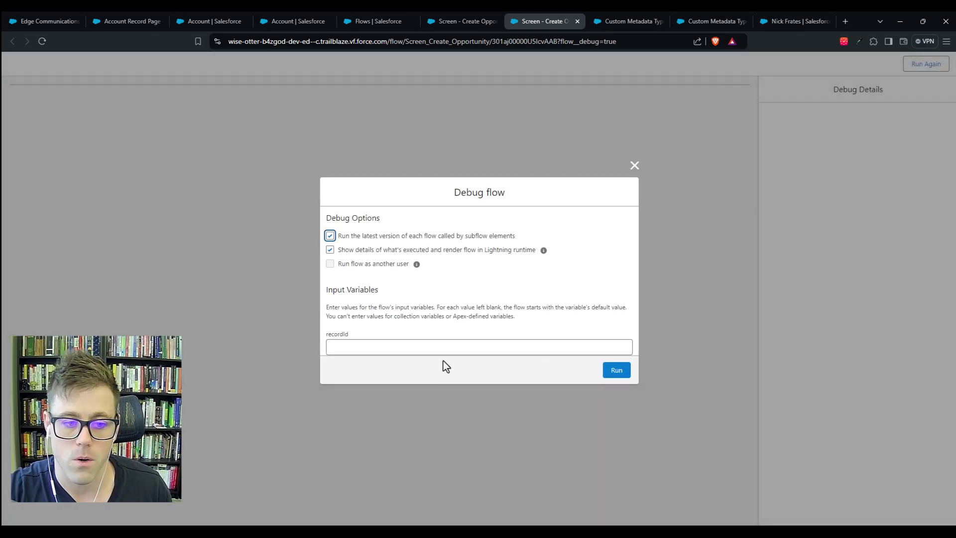
pyautogui.click(28, 14)
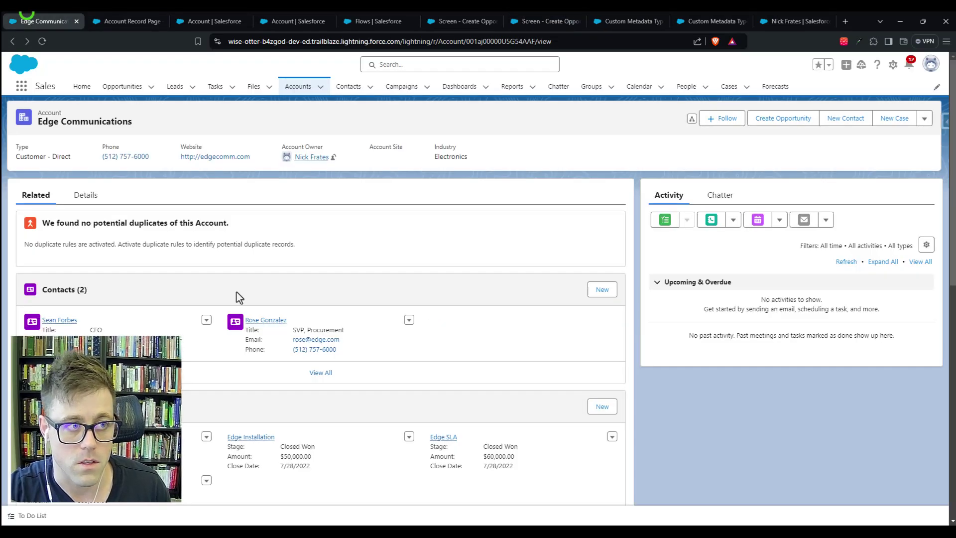
pyautogui.doubleClick(496, 41)
pyautogui.hotkey('ctrl', 'c')
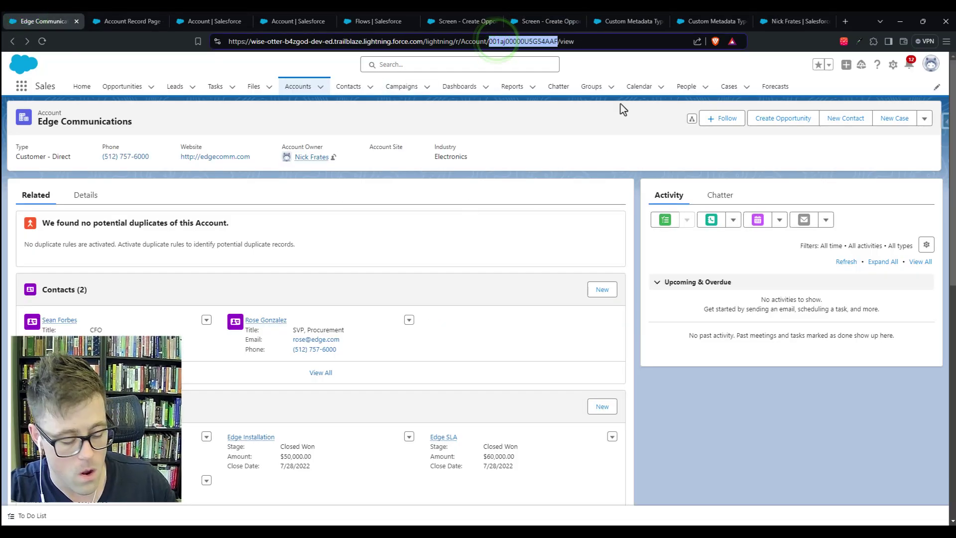
pyautogui.click(615, 21)
pyautogui.click(539, 20)
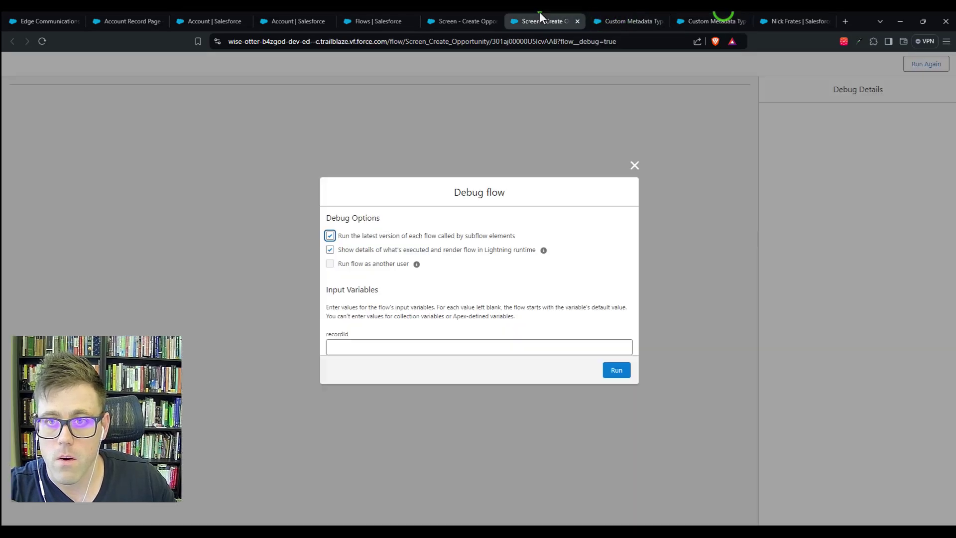
pyautogui.click(418, 347)
pyautogui.hotkey('ctrl', 'v')
pyautogui.click(616, 372)
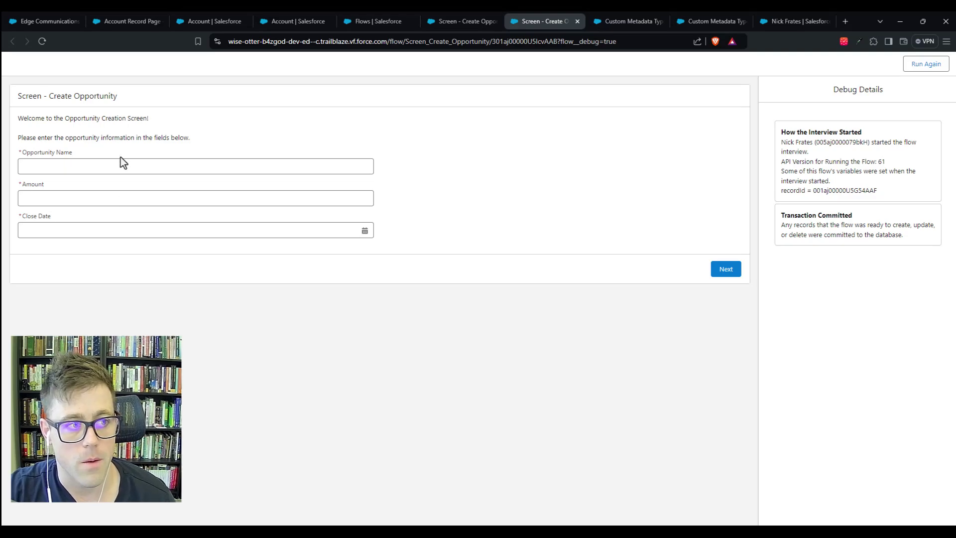
# Step: Enter Test Opportunity as the opportunity name and 75000 as the amount in the debug run
pyautogui.click(107, 167)
pyautogui.write('Test')
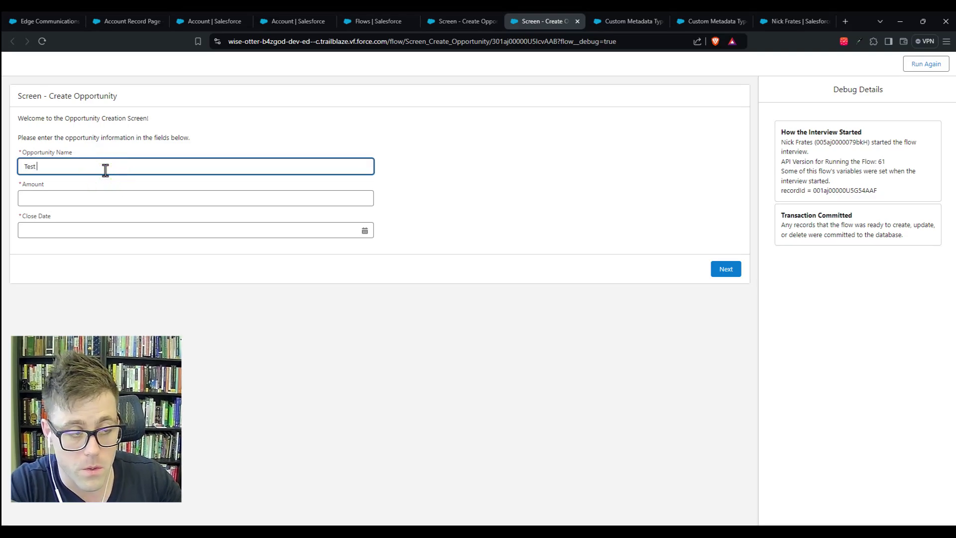
pyautogui.write(' Opportunity')
pyautogui.press('Tab')
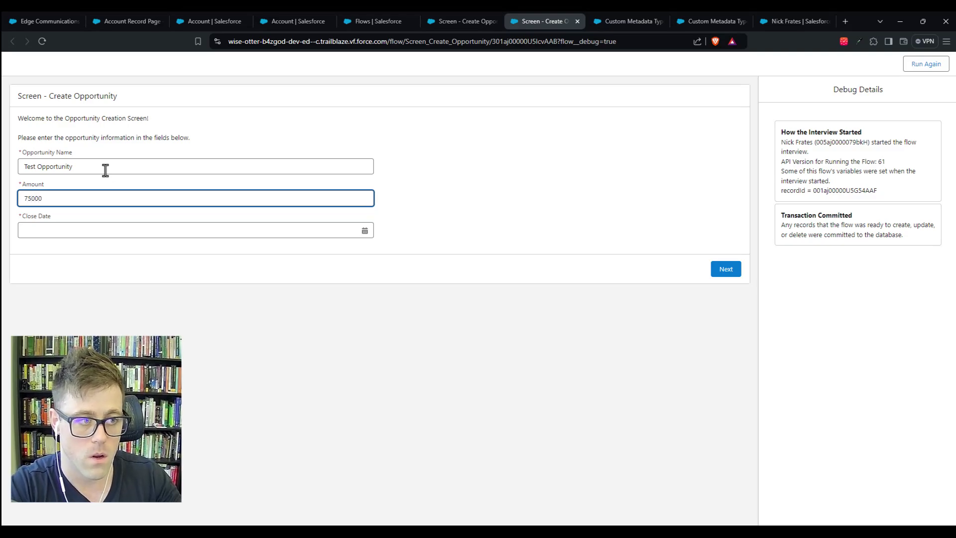
pyautogui.click(480, 192)
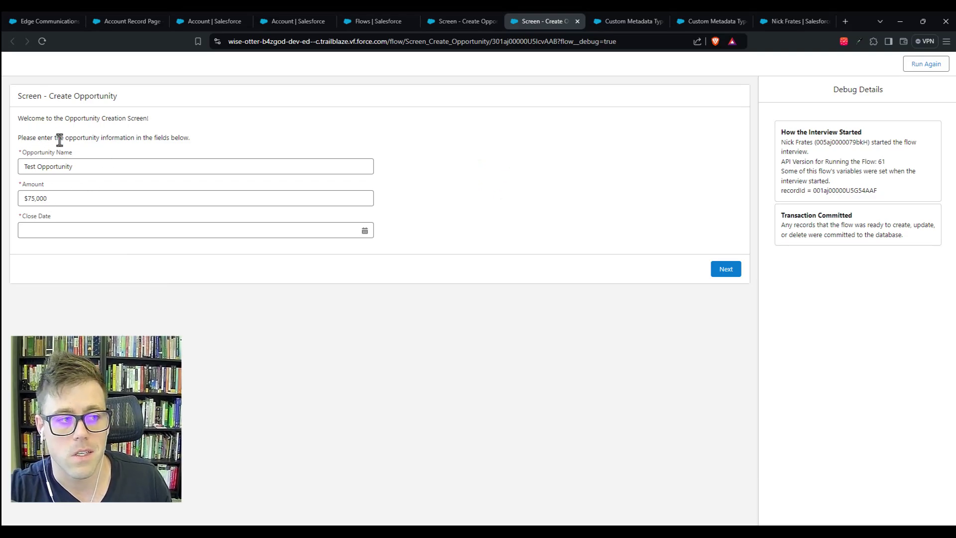
# Step: Compare the amount entered in the debug run with the Amount of the record in the Opportunity Owners custom metadata type
pyautogui.click(49, 199)
pyautogui.doubleClick(38, 198)
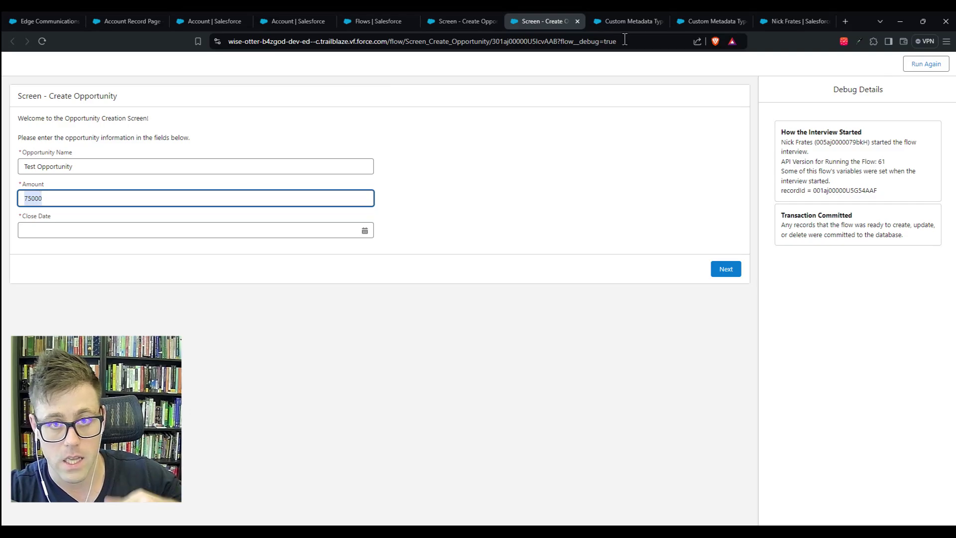
pyautogui.click(689, 12)
pyautogui.click(631, 12)
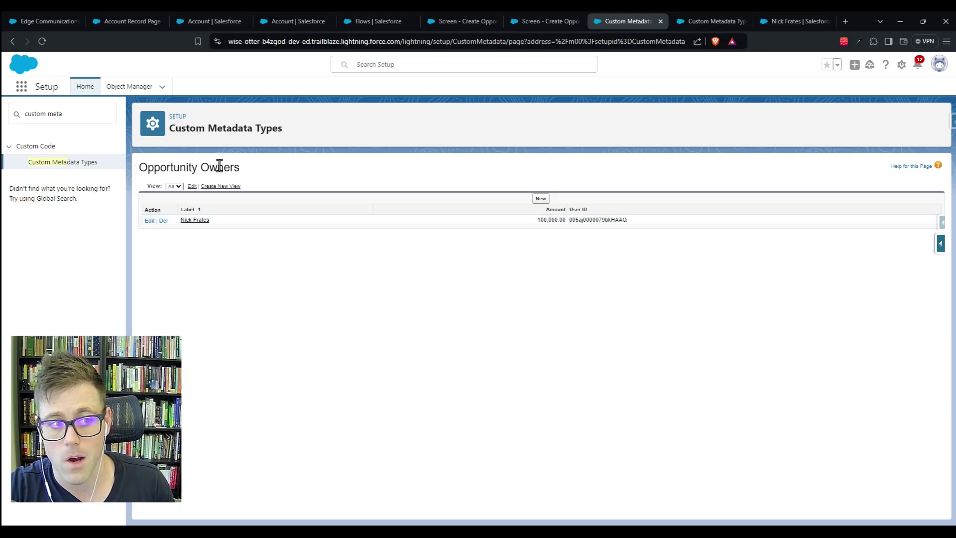
# Step: Set the debug run's Close Date to August 18, 2024 and check the Owner Choice options on the following screen
pyautogui.click(543, 20)
pyautogui.click(131, 233)
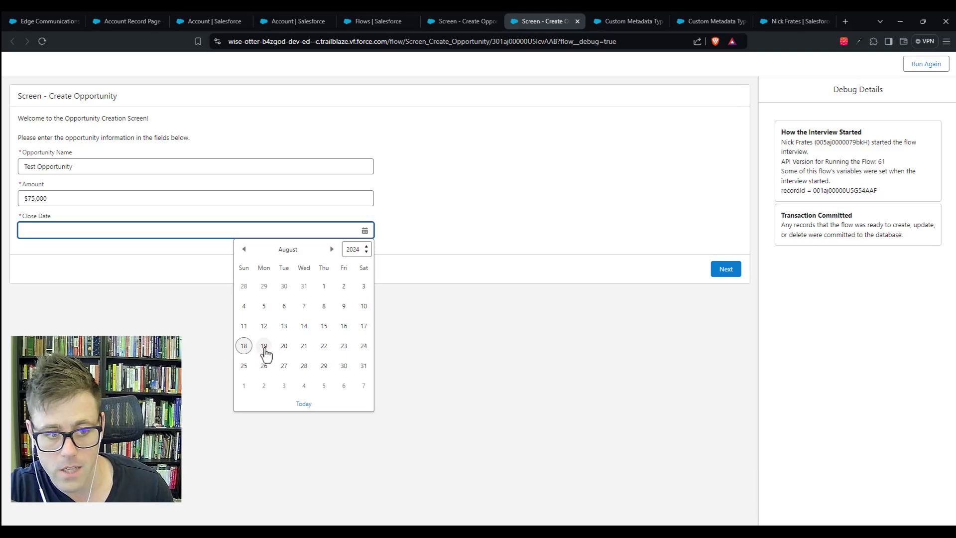
pyautogui.click(243, 346)
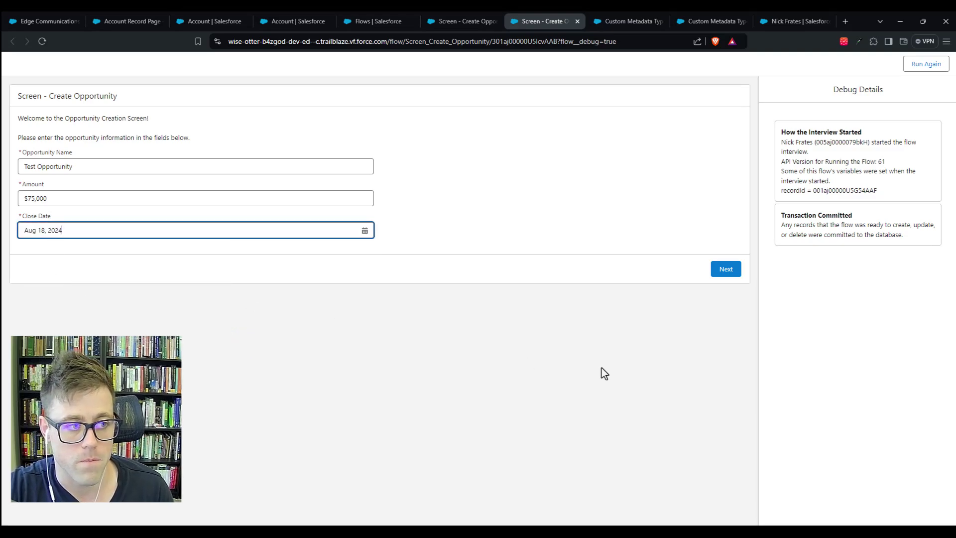
pyautogui.click(720, 271)
pyautogui.click(68, 156)
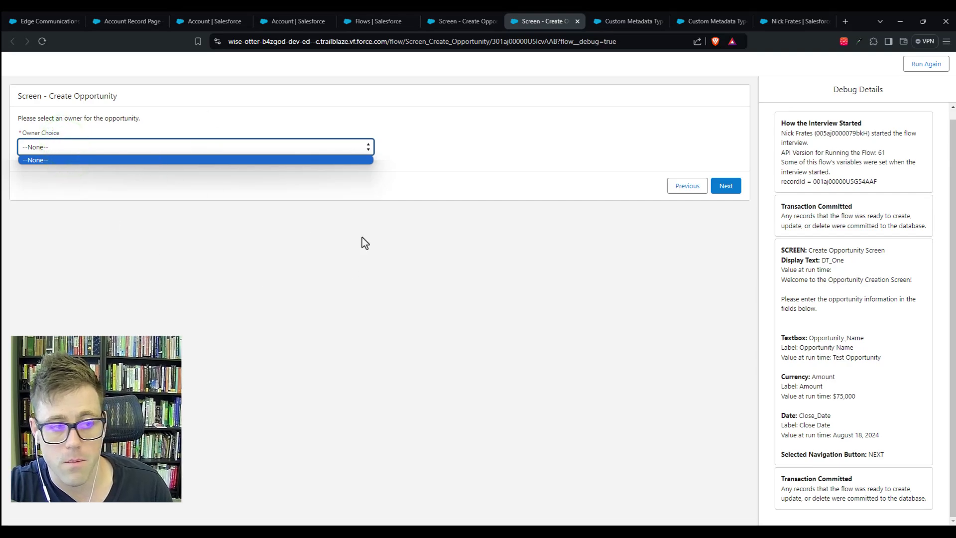
# Step: Change the Amount__c filter operator of the OwnerChoice record choice set to Greater Than or Equal and save the flow
pyautogui.click(577, 22)
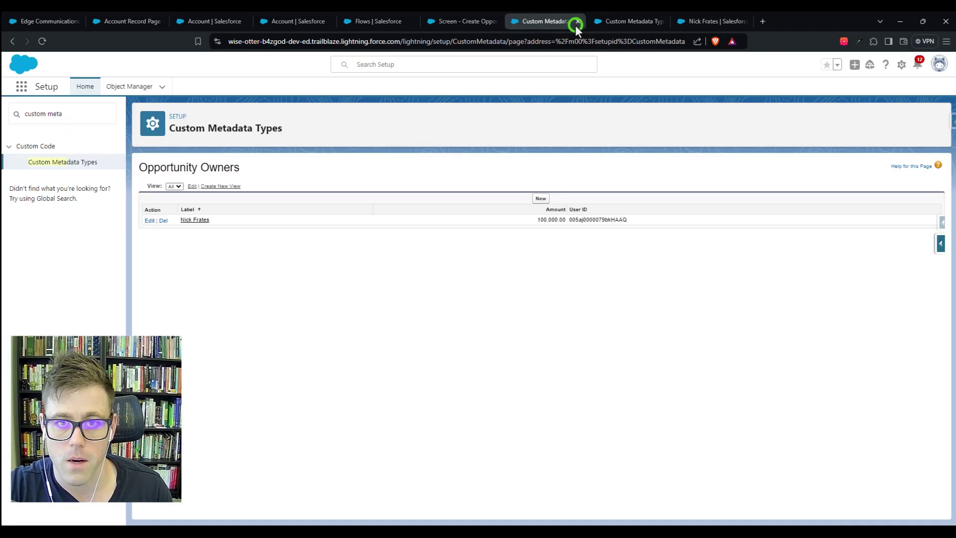
pyautogui.click(474, 22)
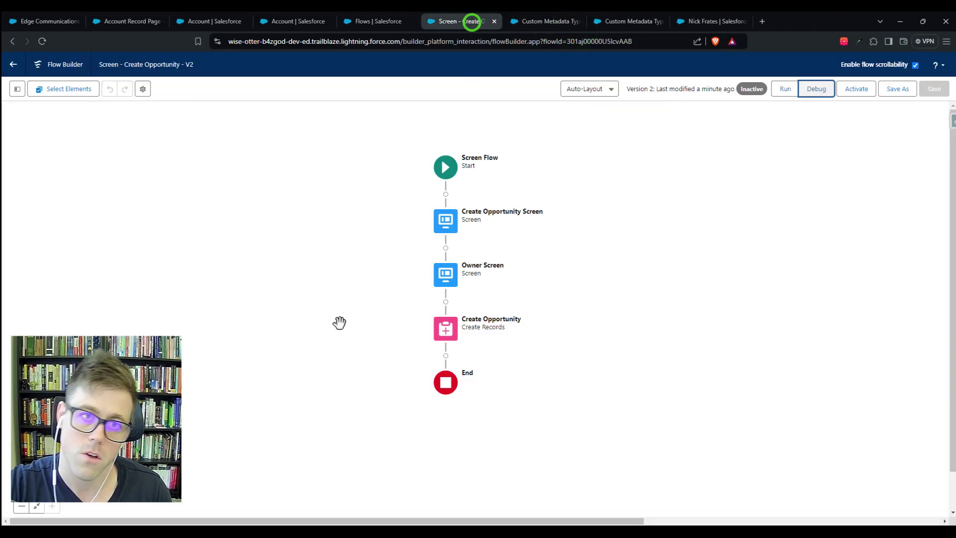
pyautogui.click(18, 90)
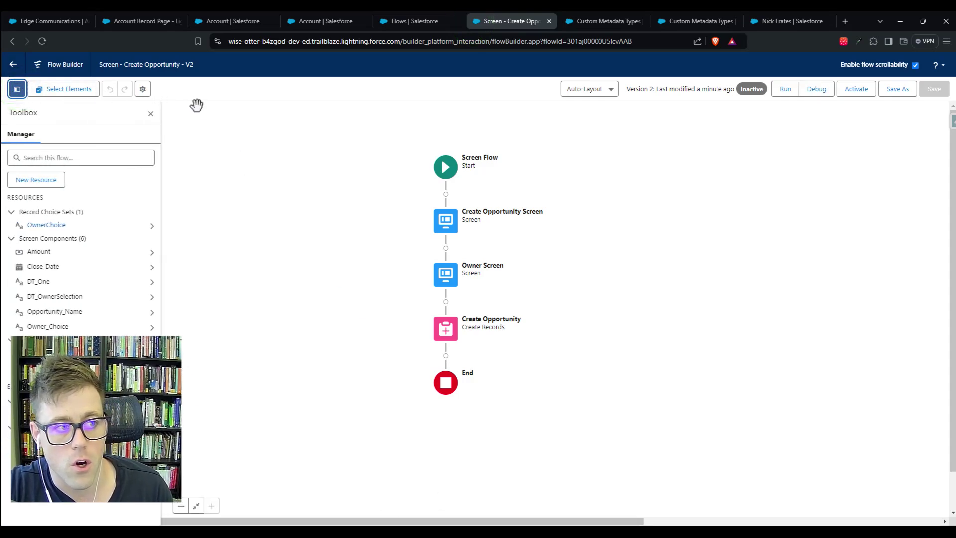
pyautogui.click(36, 225)
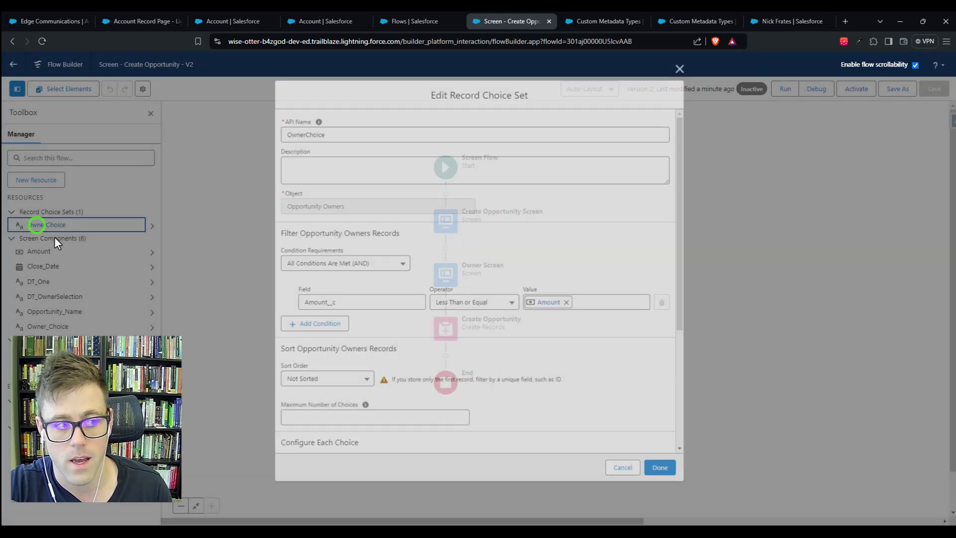
pyautogui.click(457, 304)
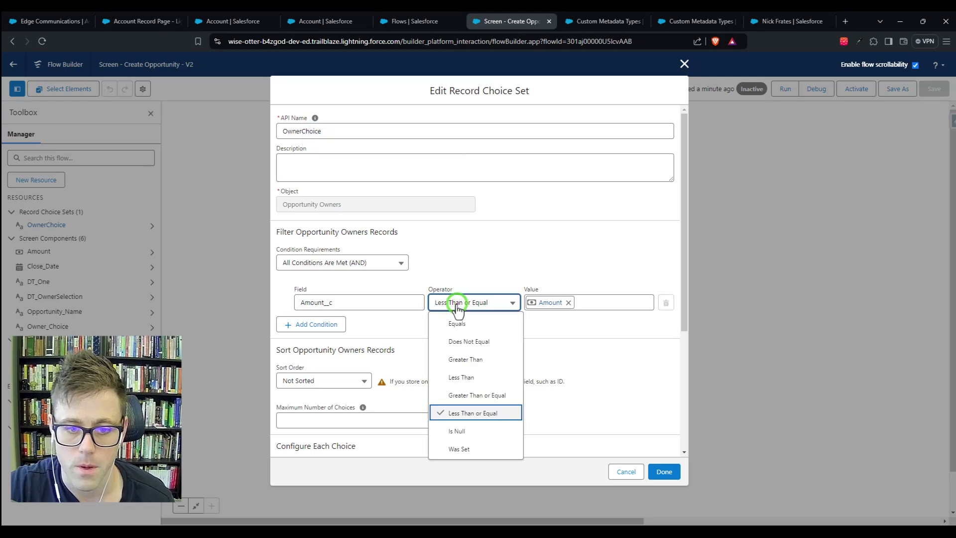
pyautogui.click(480, 393)
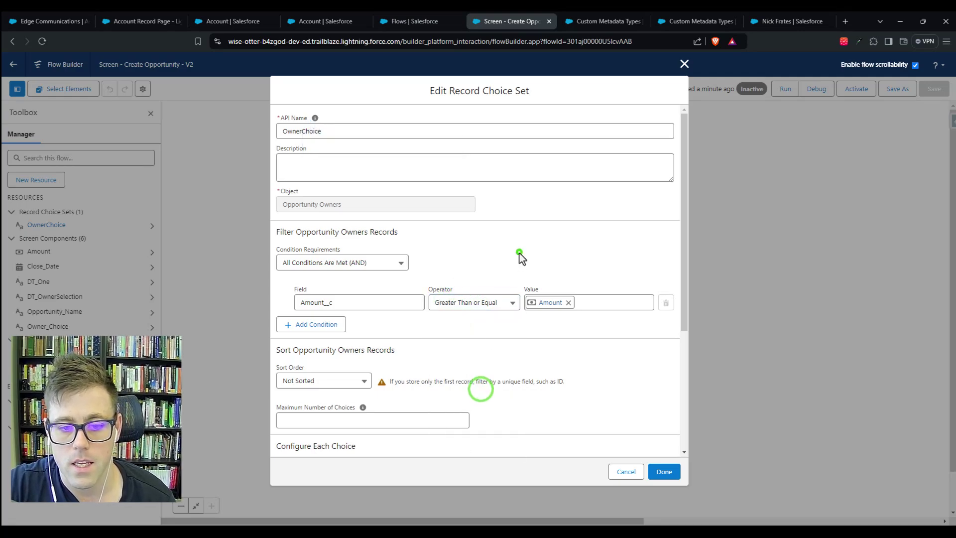
pyautogui.moveTo(345, 303); pyautogui.dragTo(282, 309)
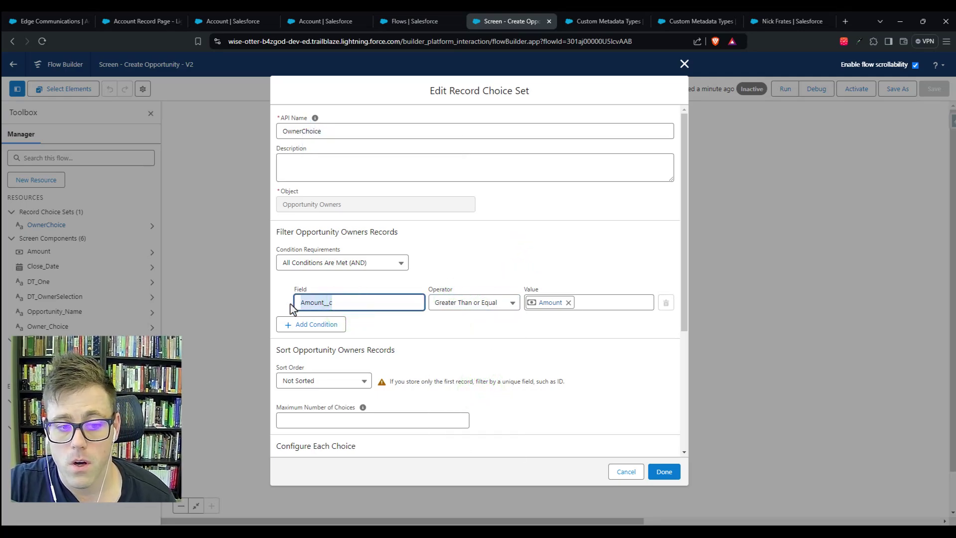
pyautogui.click(479, 321)
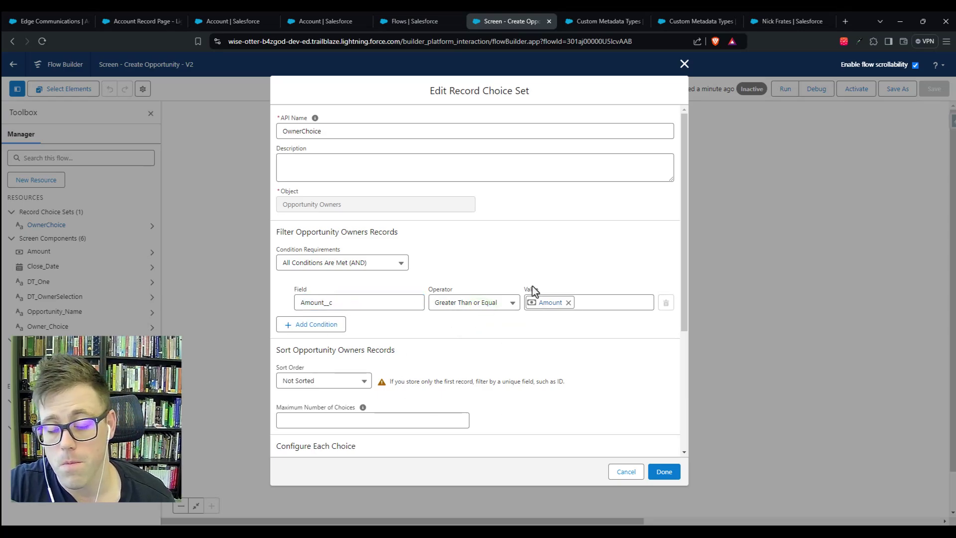
pyautogui.click(665, 472)
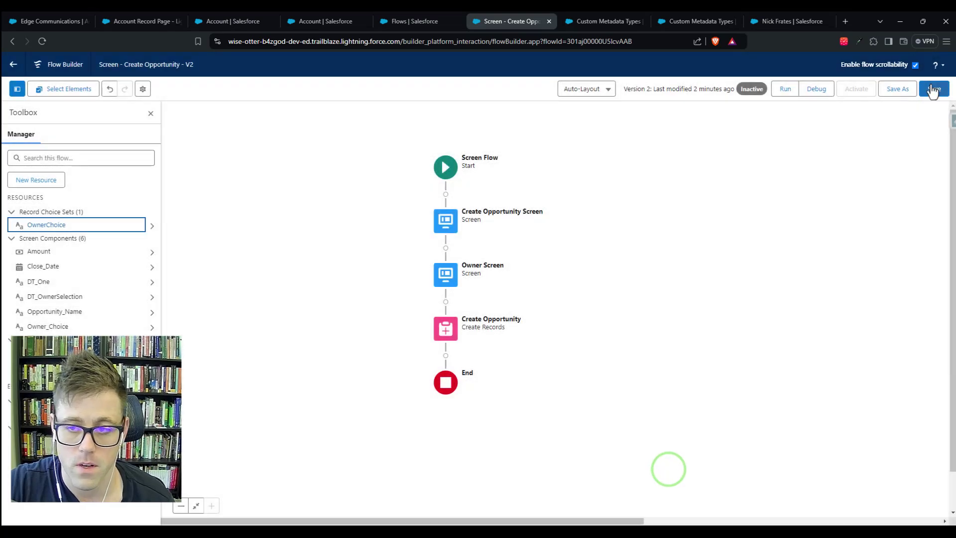
pyautogui.click(934, 89)
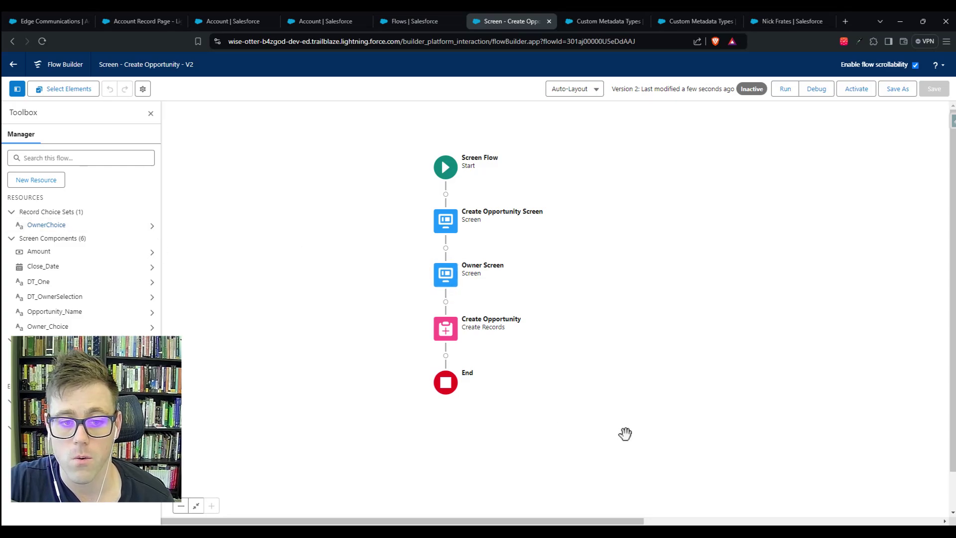
# Step: Start a new debug run of the updated flow with the Edge Communications account's record ID as recordId
pyautogui.click(820, 87)
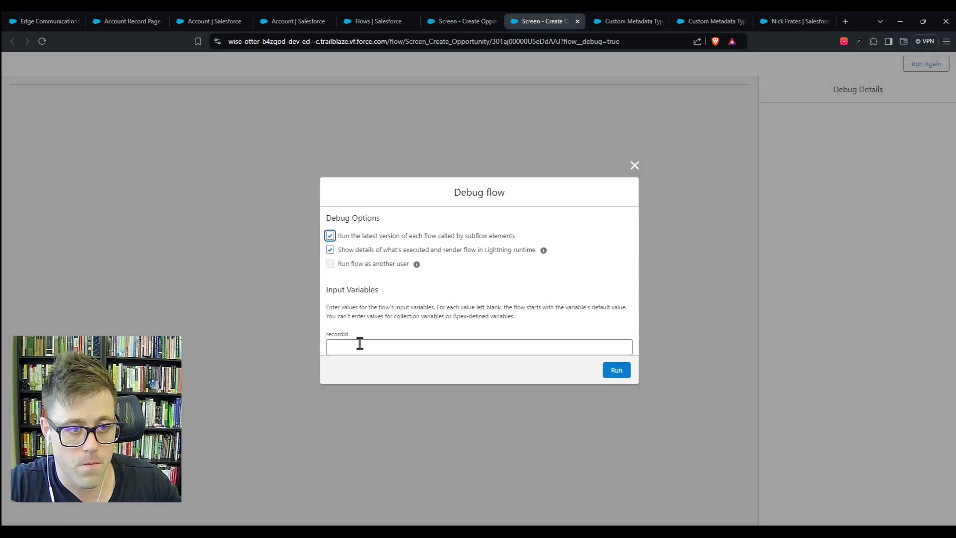
pyautogui.click(359, 344)
pyautogui.write('006aj00000U5G54AAF')
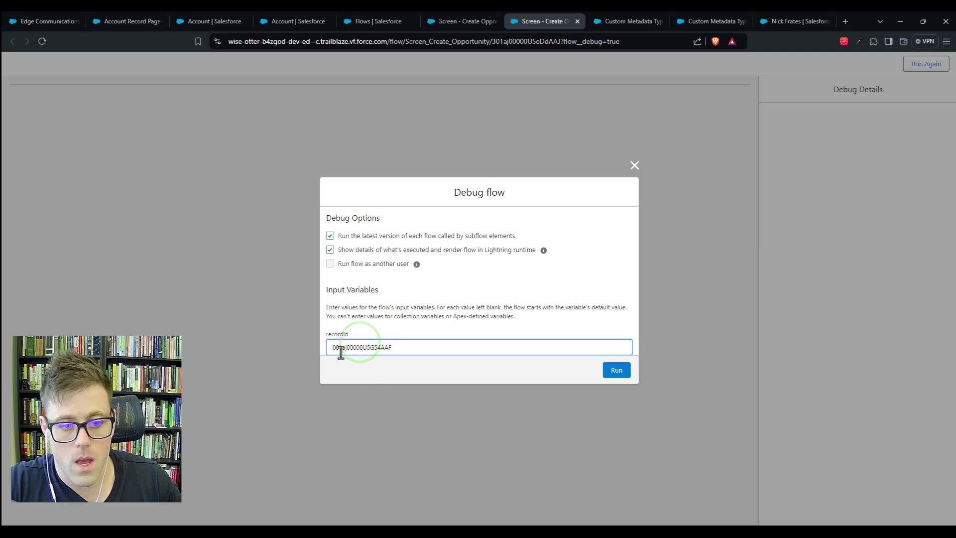
pyautogui.click(611, 371)
# Step: Submit the opportunity screen with the name Test Opportunity, amount 75000 and close date August 19, 2024
pyautogui.click(81, 166)
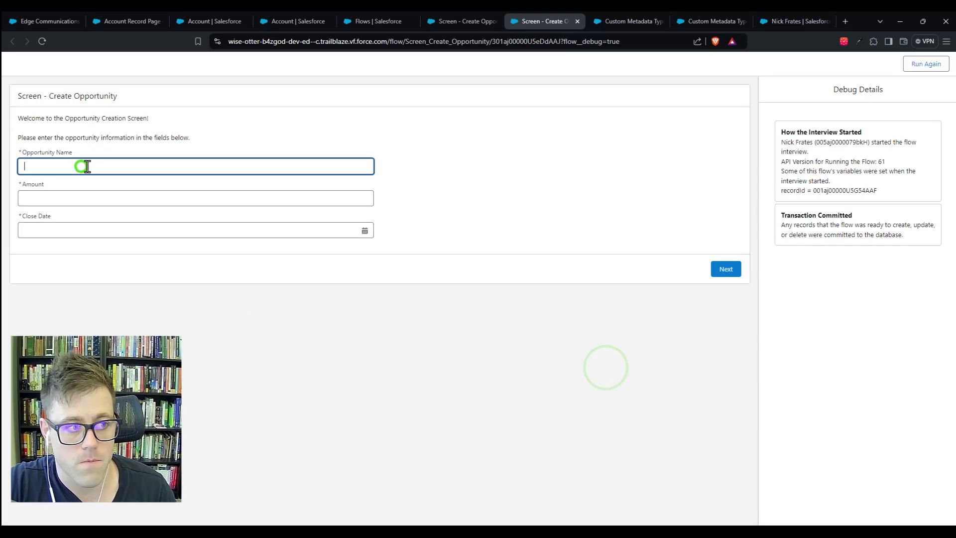
pyautogui.write('Test Opportun')
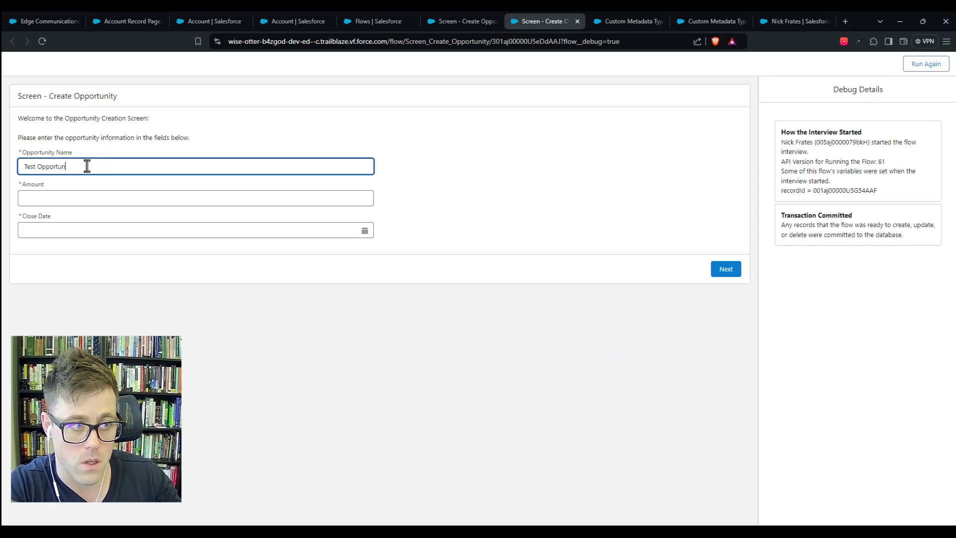
pyautogui.write('ity')
pyautogui.press('Tab')
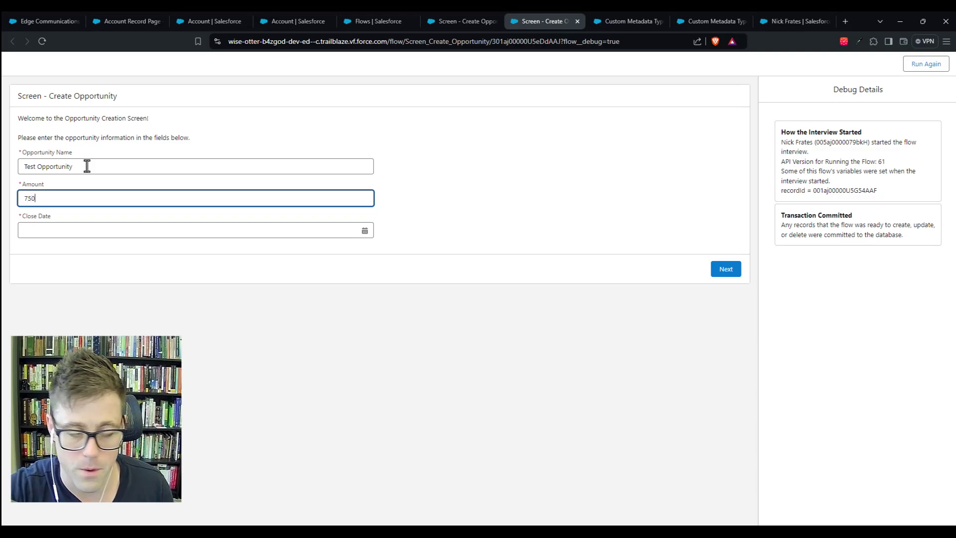
pyautogui.click(173, 143)
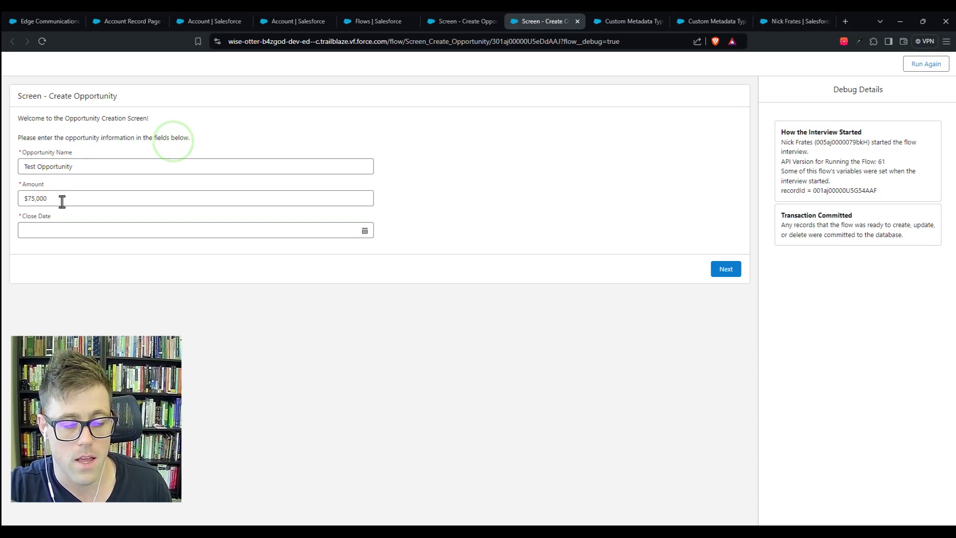
pyautogui.click(62, 229)
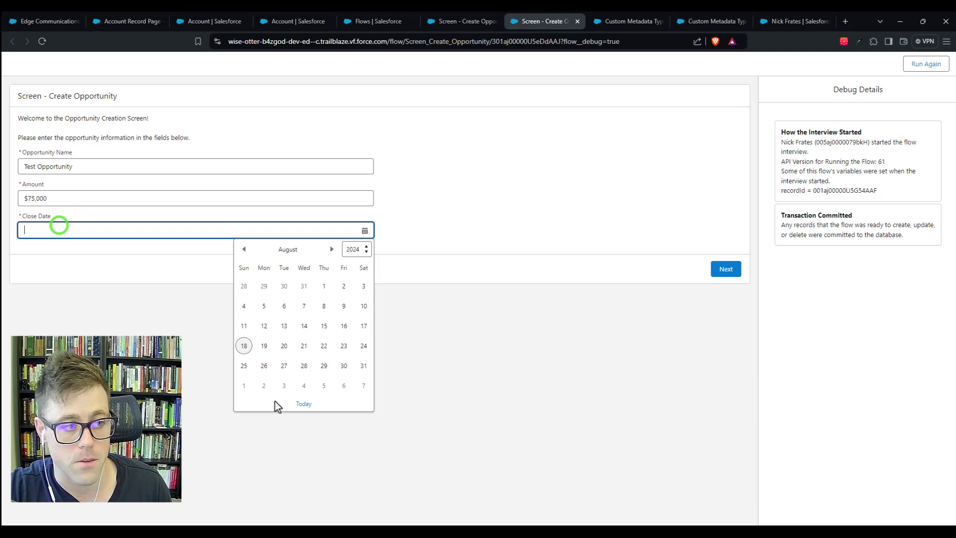
pyautogui.click(253, 350)
pyautogui.click(723, 273)
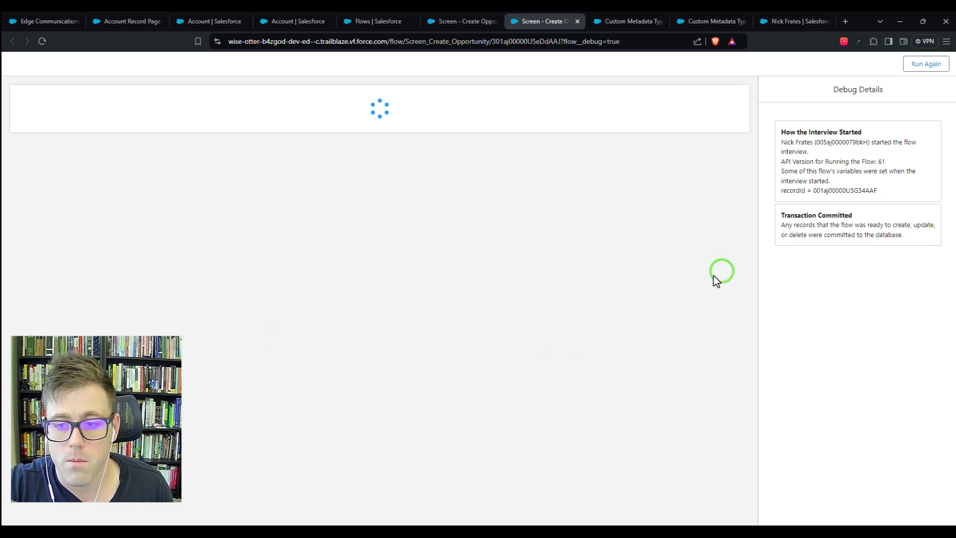
# Step: Check the available Owner Choice options against the Amount of the record in the Opportunity Owners custom metadata type
pyautogui.click(103, 147)
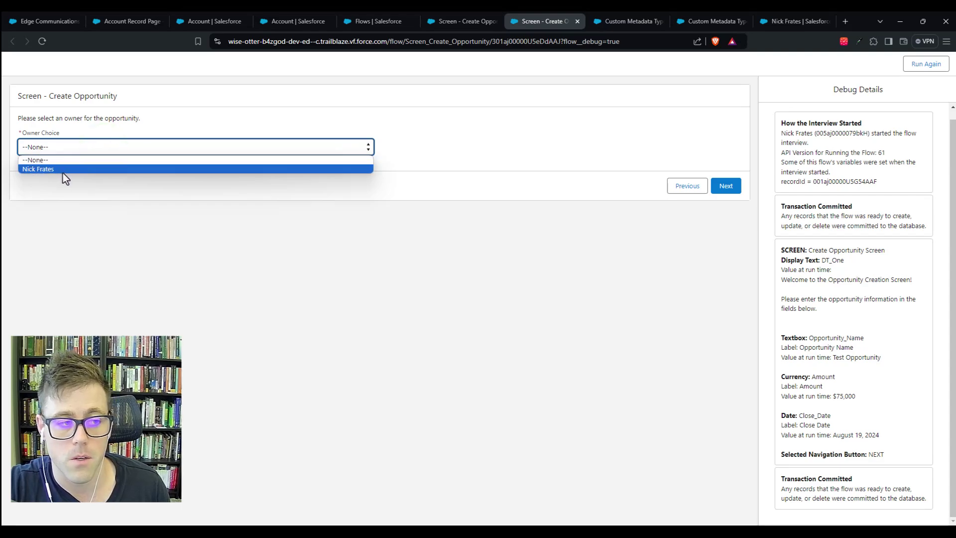
pyautogui.click(50, 219)
pyautogui.click(56, 145)
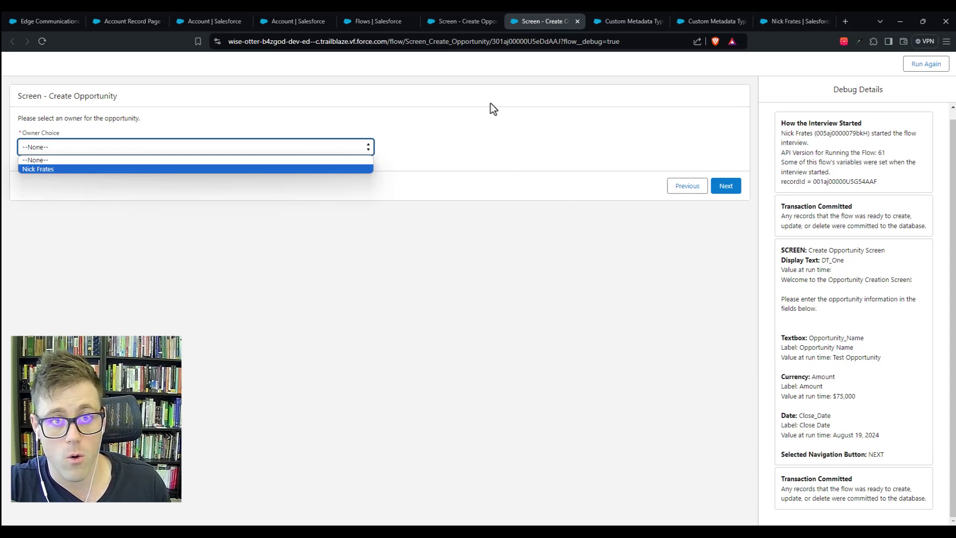
pyautogui.click(635, 21)
pyautogui.click(303, 228)
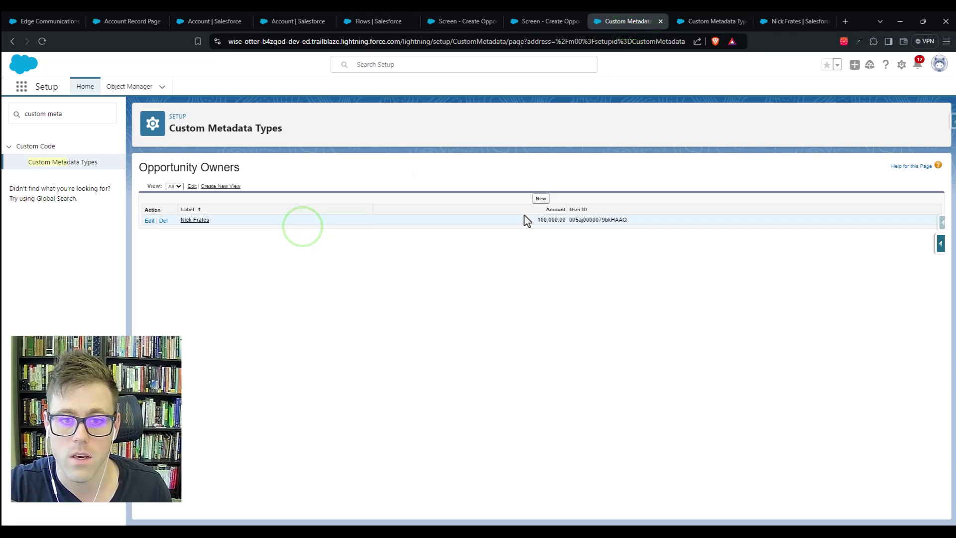
pyautogui.moveTo(531, 220); pyautogui.dragTo(563, 220)
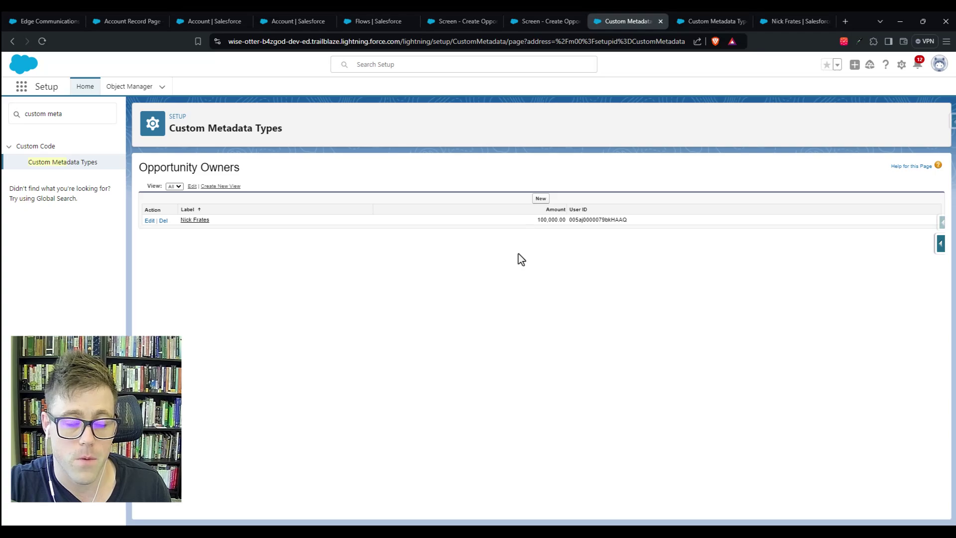
# Step: Compare the Amount of the existing Opportunity Owners record with the opportunity amount submitted in the debug run
pyautogui.moveTo(529, 221); pyautogui.dragTo(567, 223)
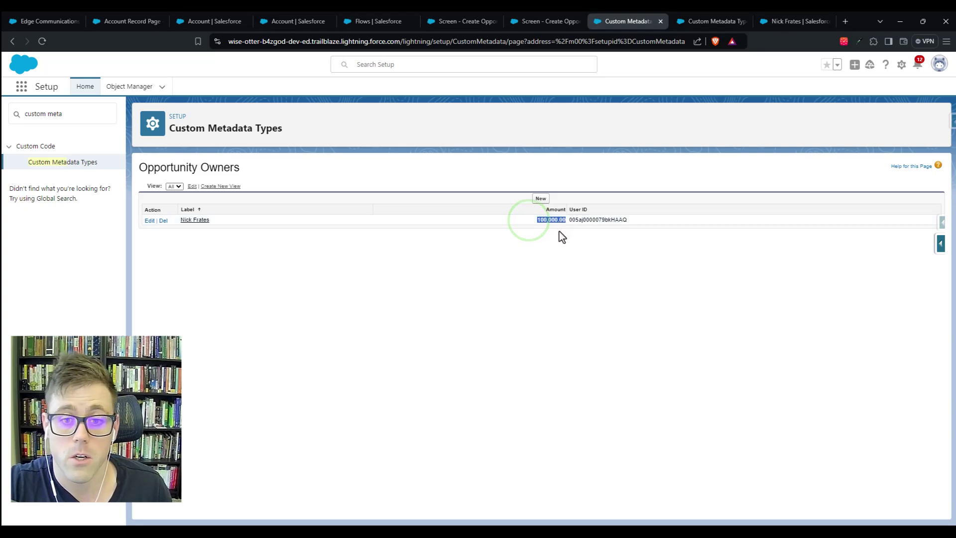
pyautogui.click(542, 283)
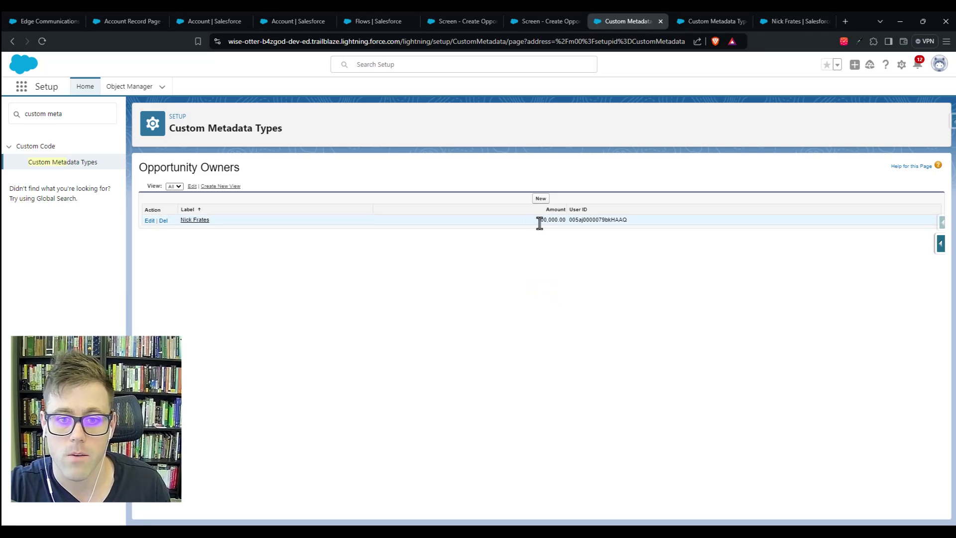
pyautogui.moveTo(535, 222); pyautogui.dragTo(568, 225)
pyautogui.click(568, 255)
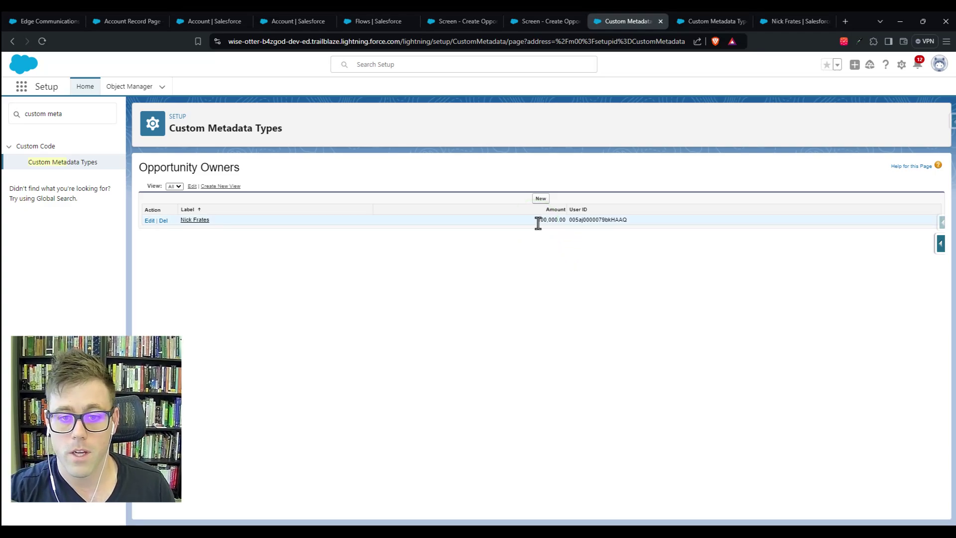
pyautogui.click(448, 21)
pyautogui.click(518, 22)
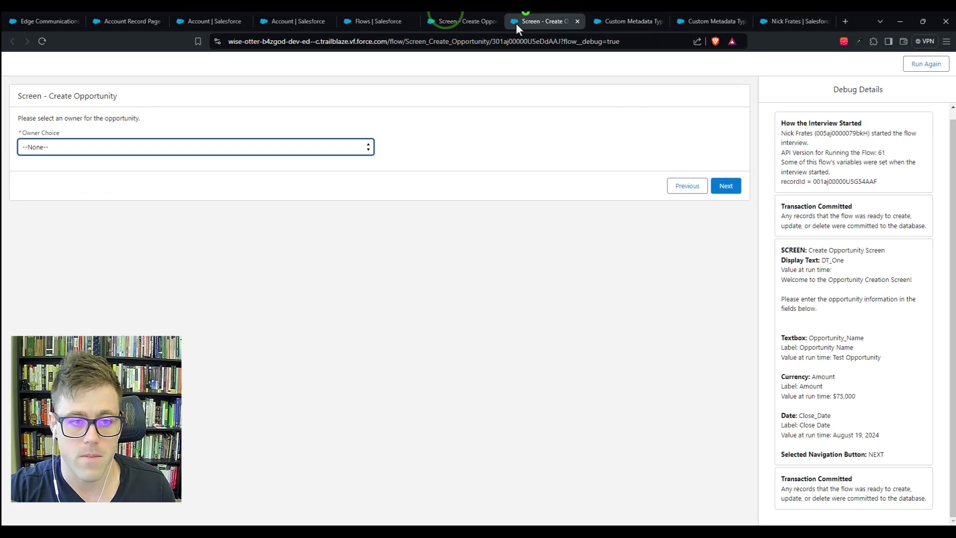
pyautogui.click(199, 271)
pyautogui.hotkey('ctrl', 'Tab')
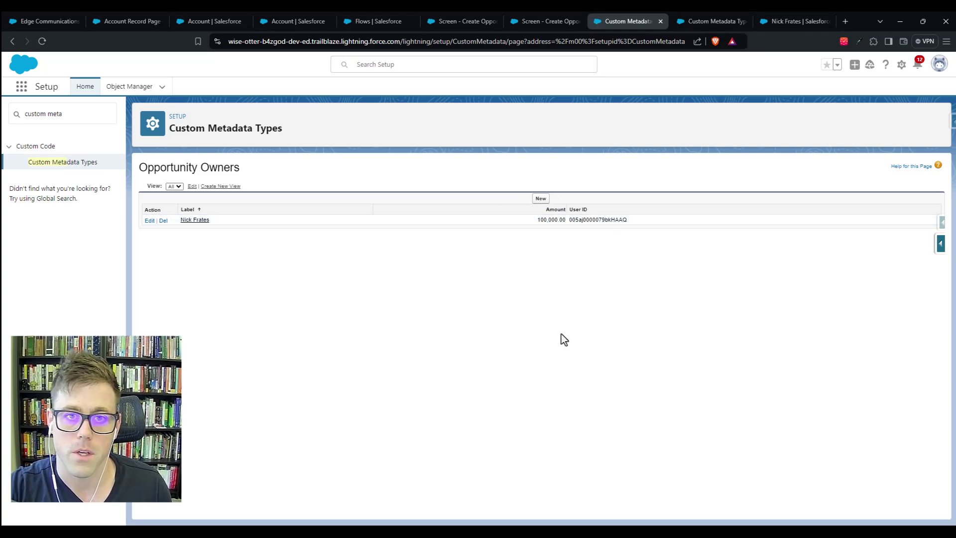
pyautogui.click(540, 210)
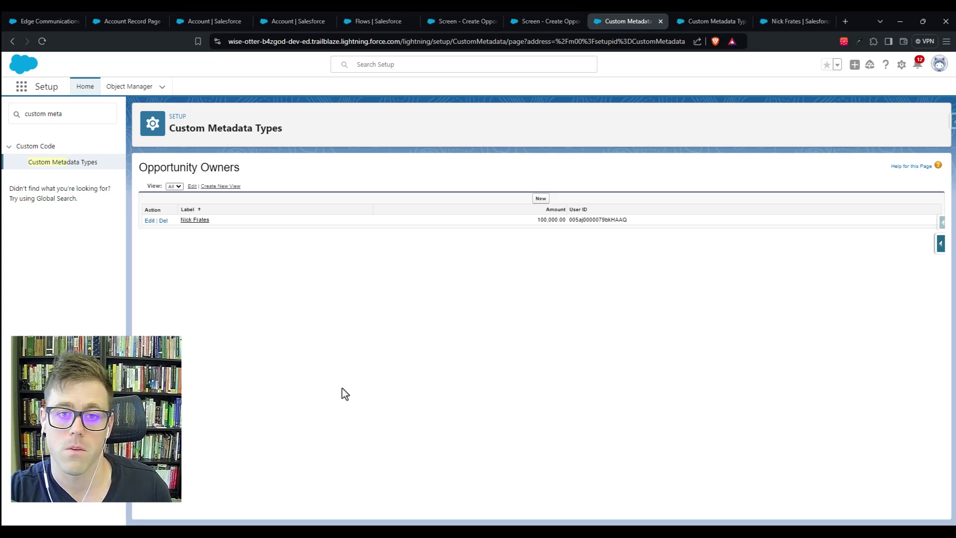
# Step: Create an Opportunity Owners record labelled with a new owner's full name and Amount 1000000, saving it and starting another
pyautogui.click(540, 199)
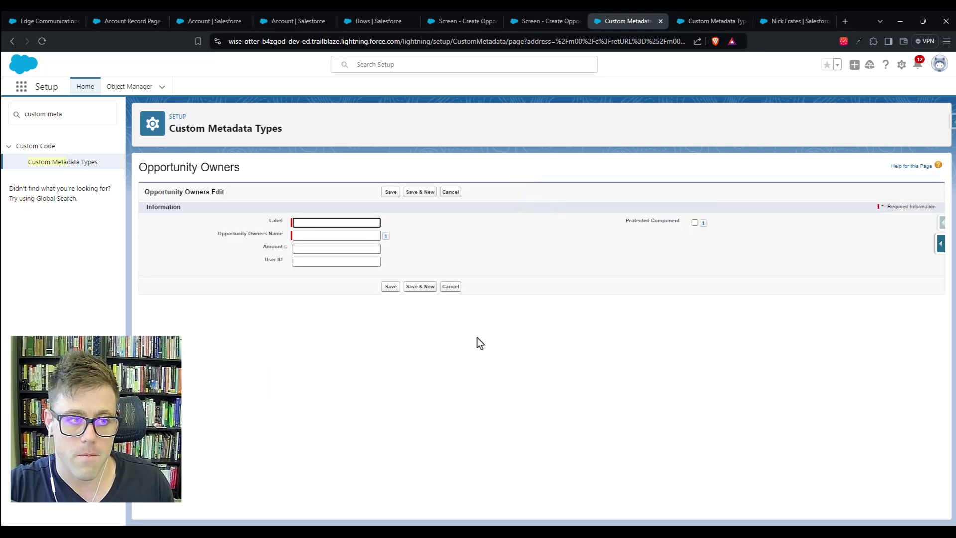
pyautogui.click(544, 15)
pyautogui.click(448, 19)
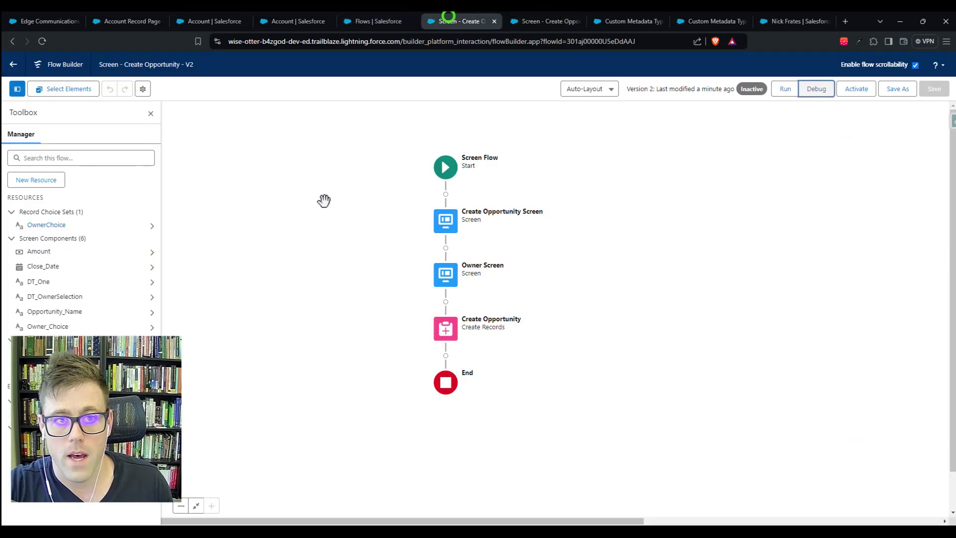
pyautogui.click(620, 19)
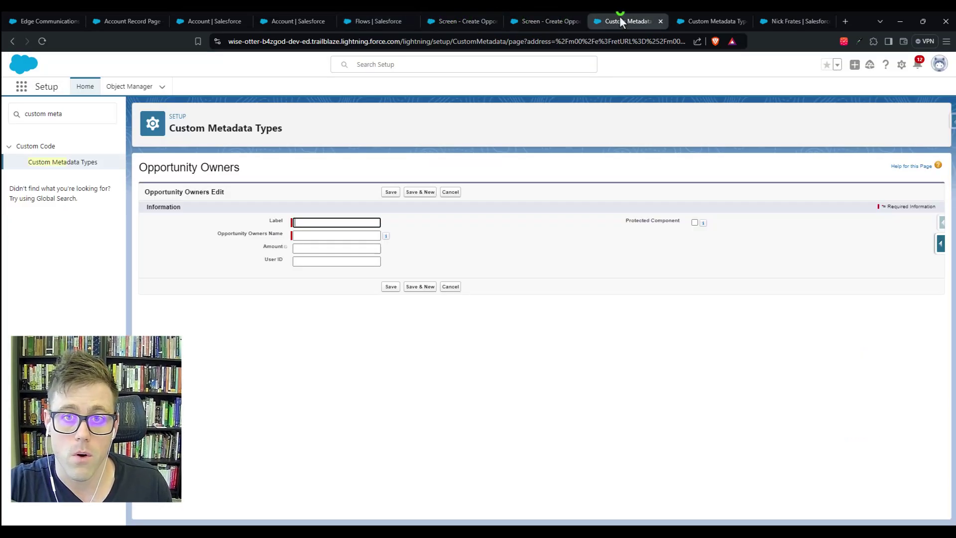
pyautogui.click(301, 222)
pyautogui.write('Bob Apples')
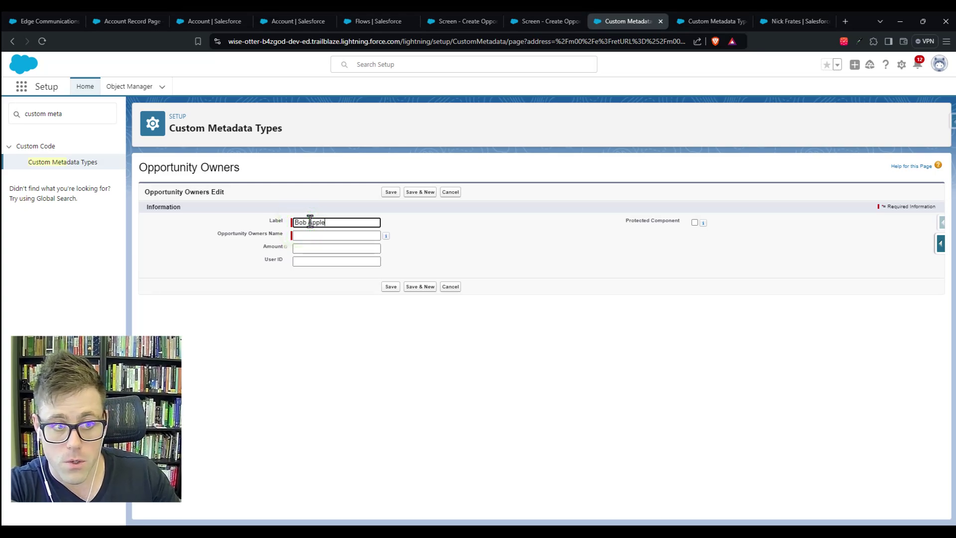
pyautogui.press('Tab')
pyautogui.click(307, 249)
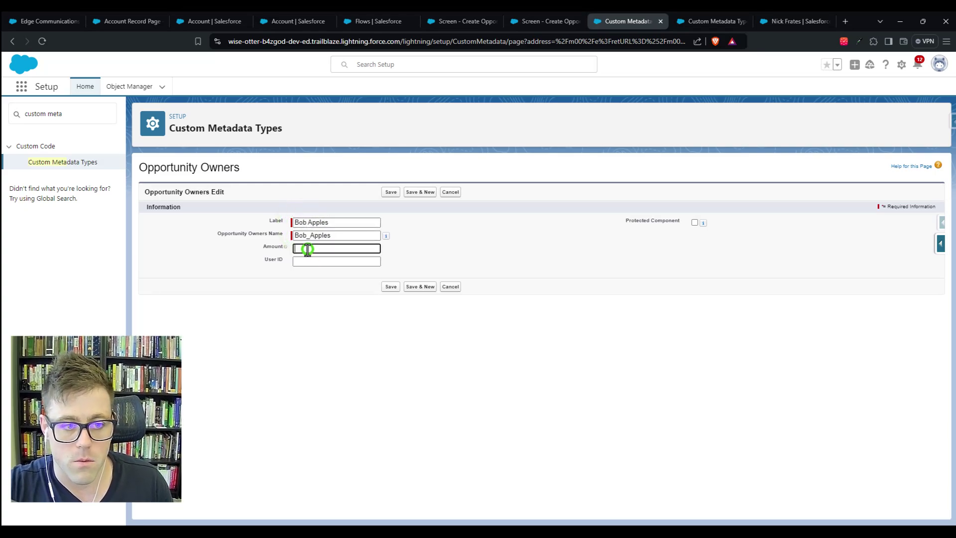
pyautogui.write('1000')
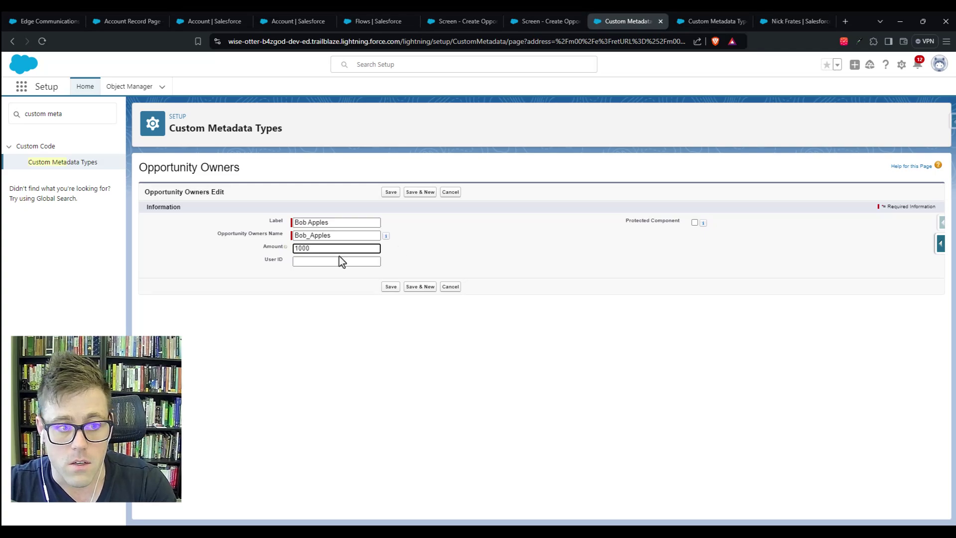
pyautogui.write('00')
pyautogui.click(462, 243)
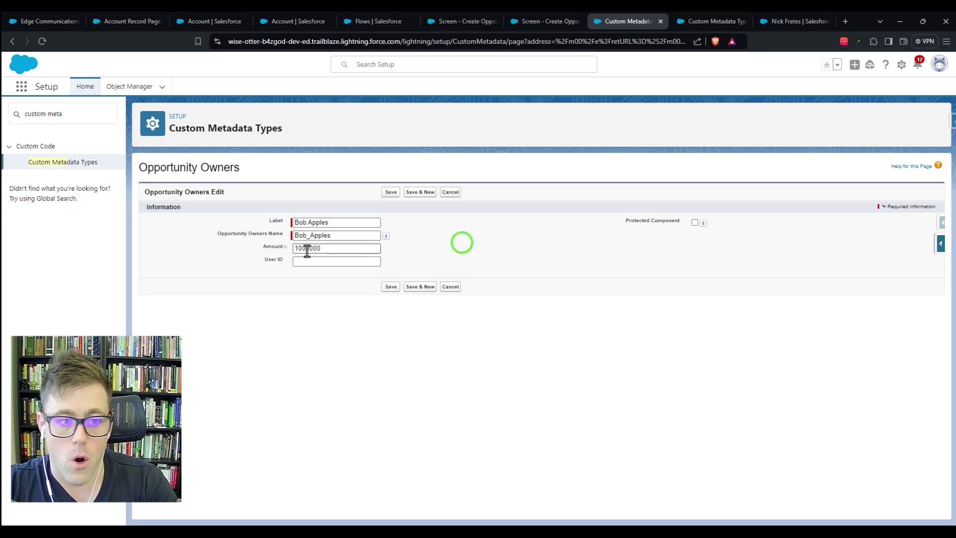
pyautogui.click(421, 195)
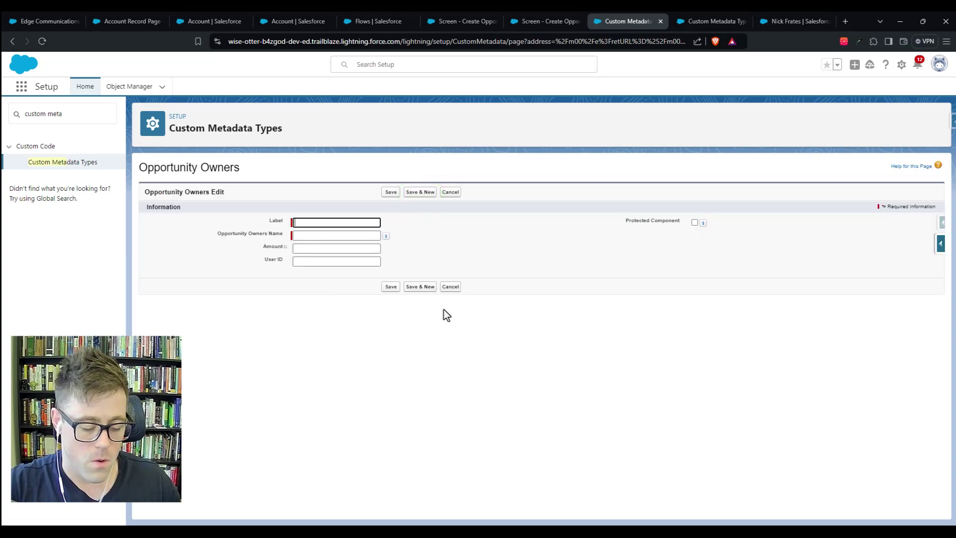
# Step: Fill in the next Opportunity Owners record with another owner's full name as Label and an Amount of 10000000
pyautogui.write('Susan Apples')
pyautogui.press('Tab')
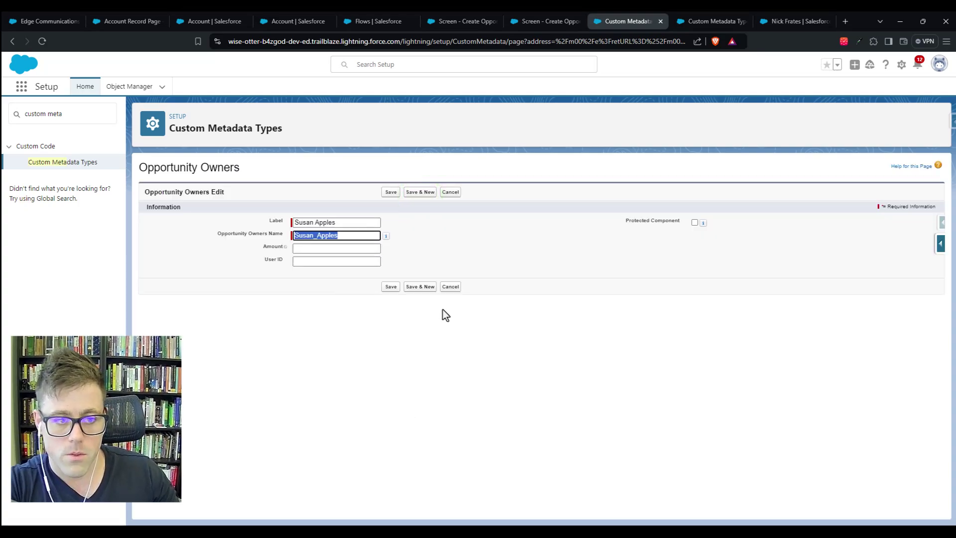
pyautogui.click(315, 249)
pyautogui.write('10')
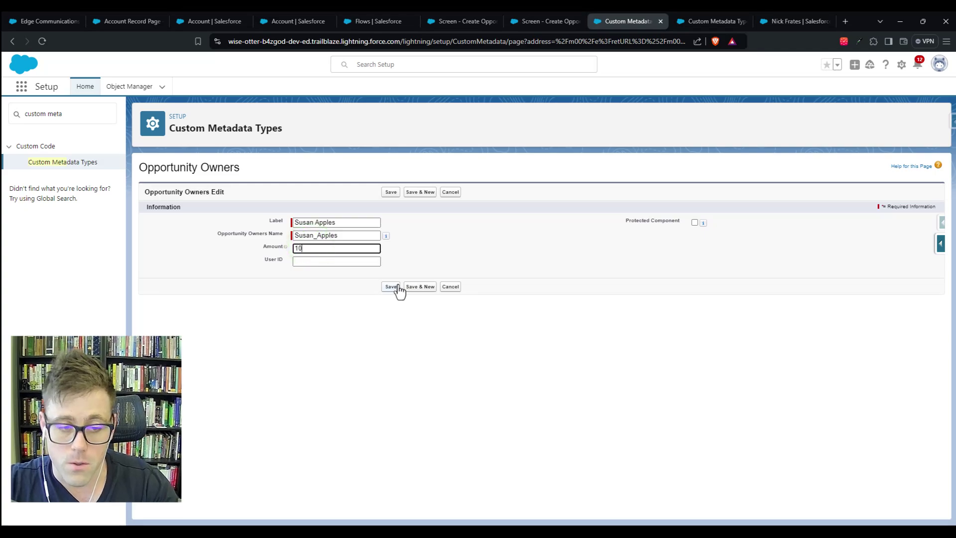
pyautogui.write('000000')
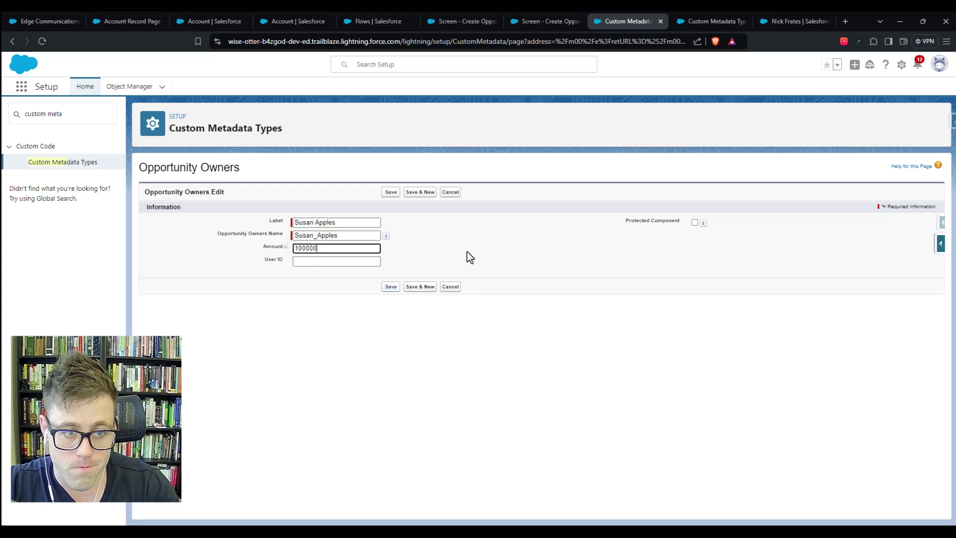
pyautogui.click(467, 252)
# Step: Review the new record's Label, Amount and empty User ID fields, and check the user page that supplies the ID
pyautogui.click(287, 263)
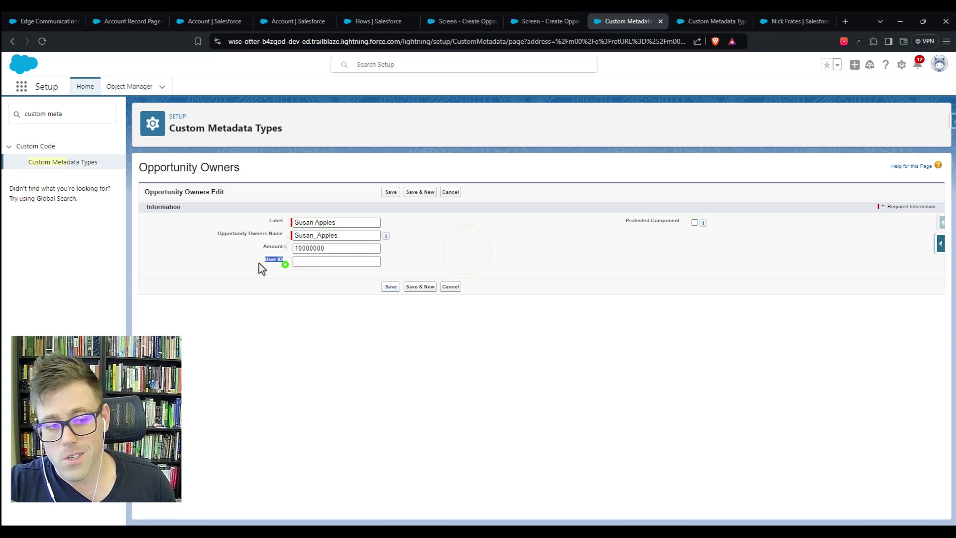
pyautogui.click(554, 246)
pyautogui.moveTo(352, 224); pyautogui.dragTo(277, 231)
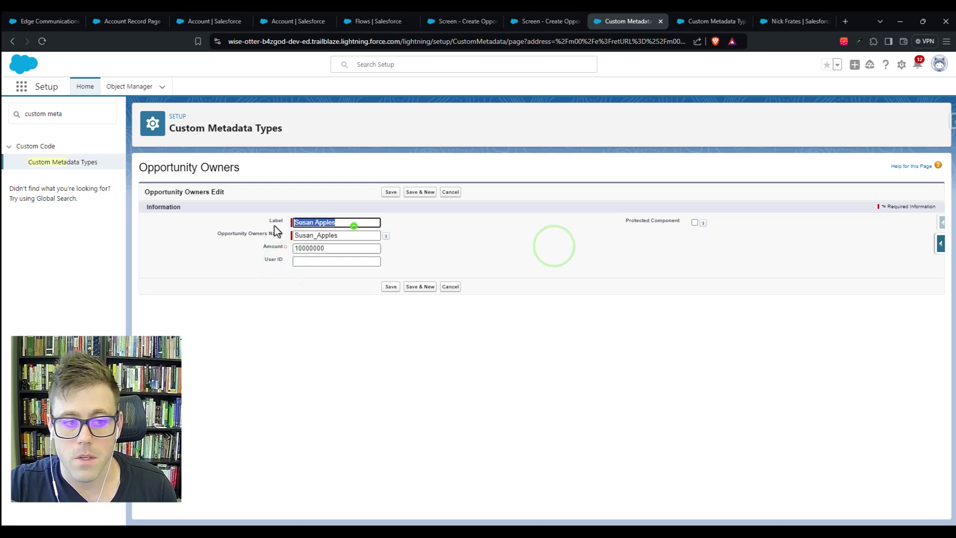
pyautogui.click(513, 271)
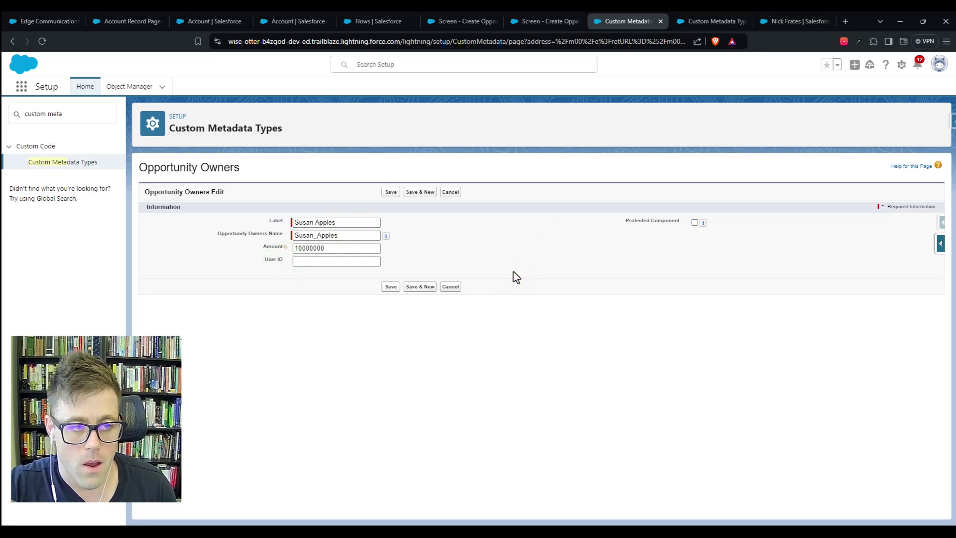
pyautogui.moveTo(307, 225); pyautogui.dragTo(295, 226)
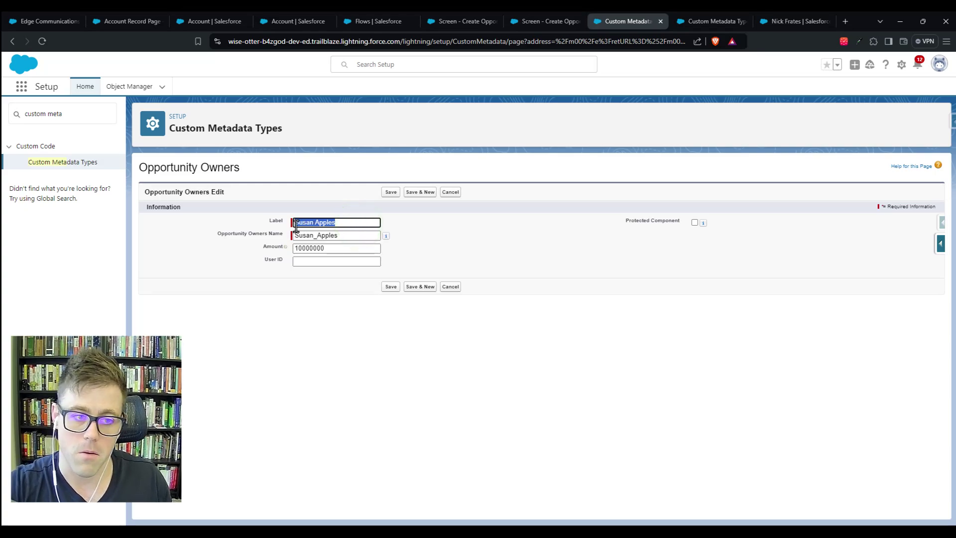
pyautogui.click(797, 21)
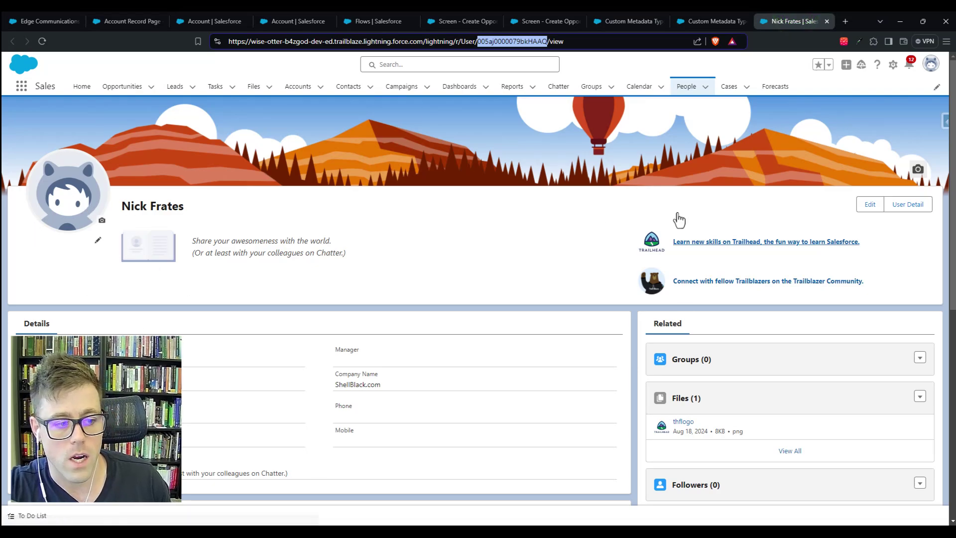
pyautogui.click(617, 20)
pyautogui.click(327, 148)
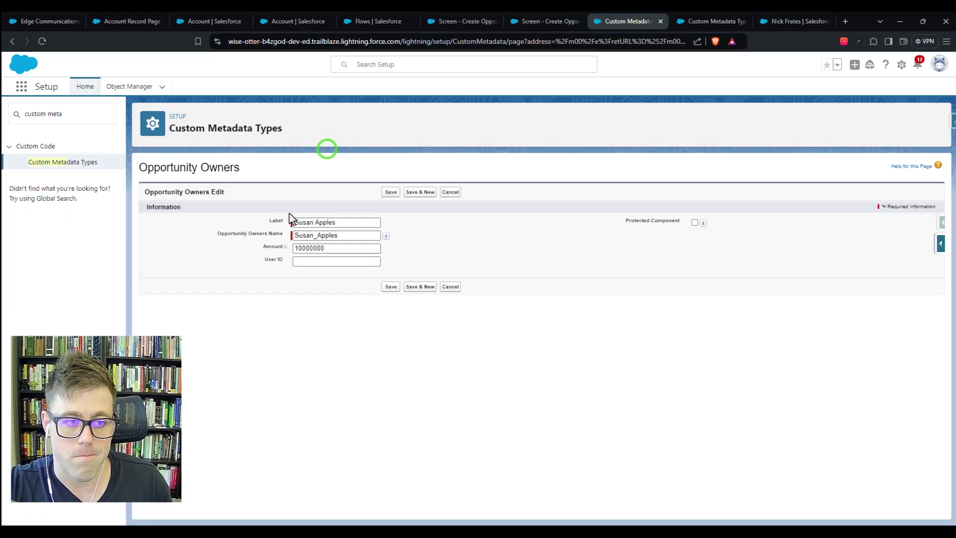
pyautogui.moveTo(254, 257); pyautogui.dragTo(676, 246)
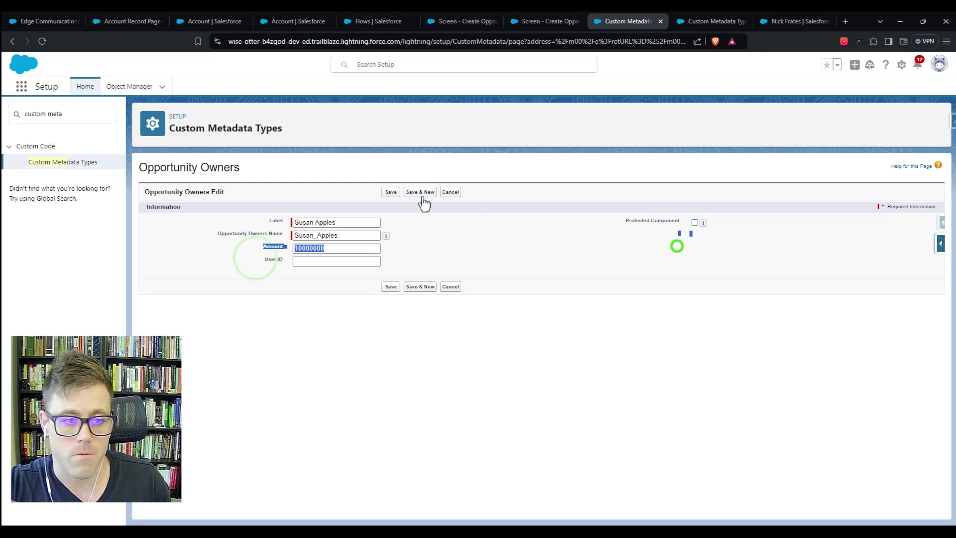
# Step: Save the record without a User ID and display all records of the Opportunity Owners metadata type
pyautogui.click(391, 191)
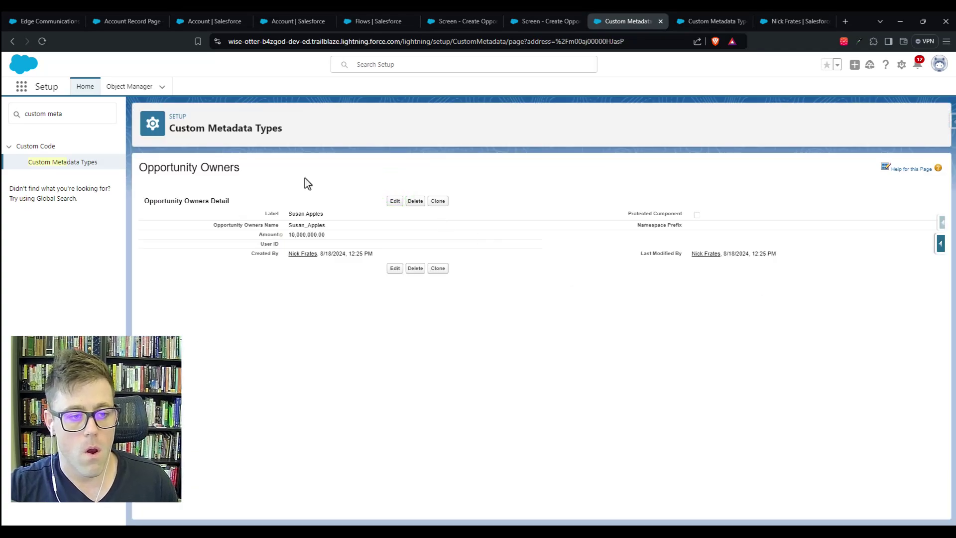
pyautogui.click(77, 162)
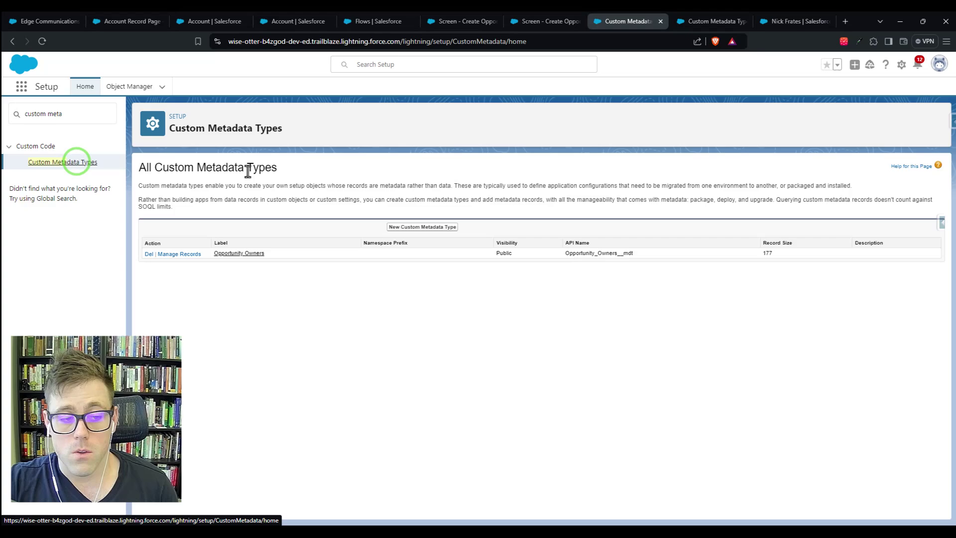
pyautogui.click(185, 256)
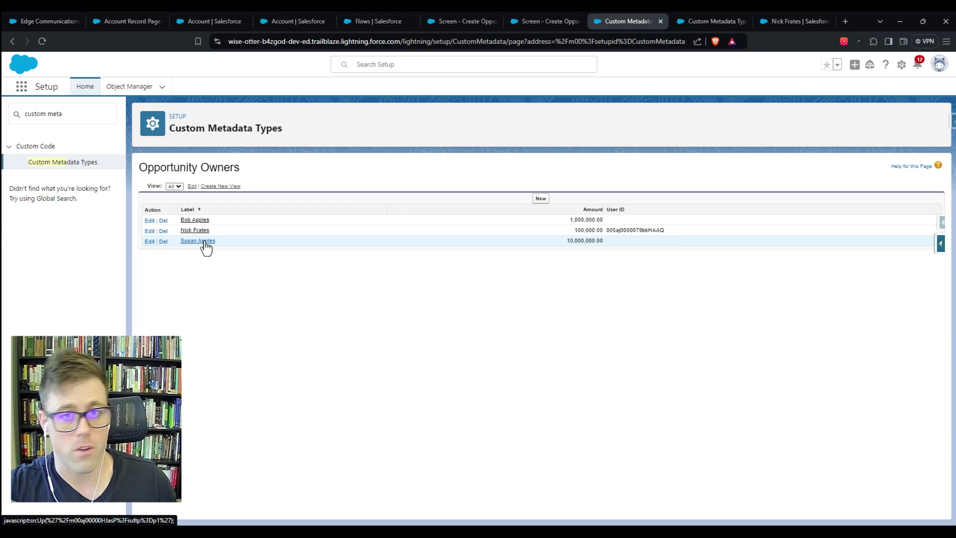
# Step: In the debug run, go back to the opportunity screen, resubmit it unchanged and show the refreshed Owner Choice options
pyautogui.click(543, 15)
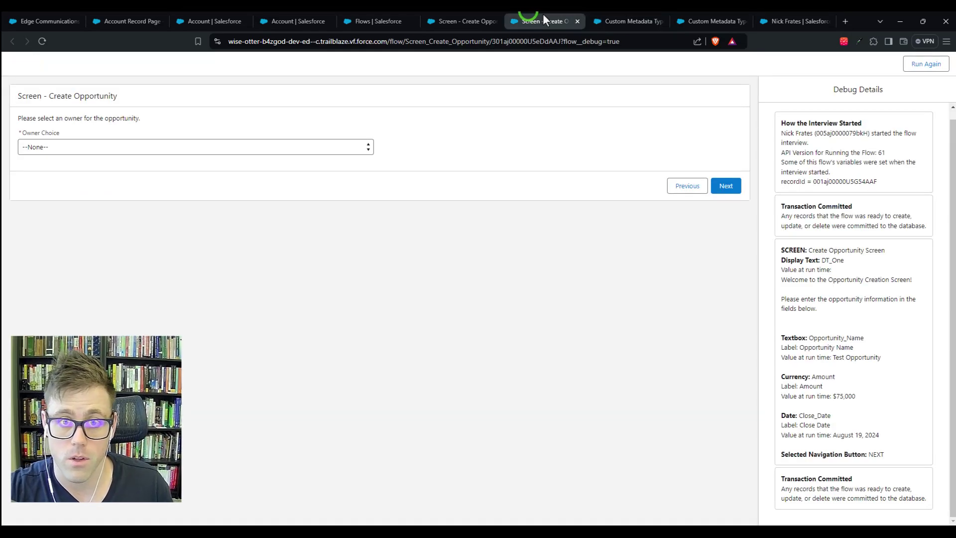
pyautogui.click(684, 188)
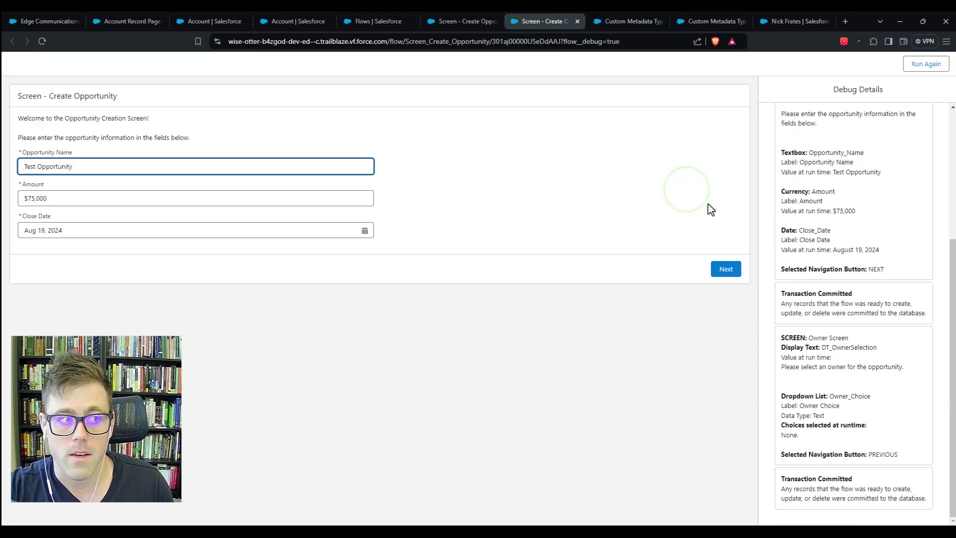
pyautogui.click(725, 270)
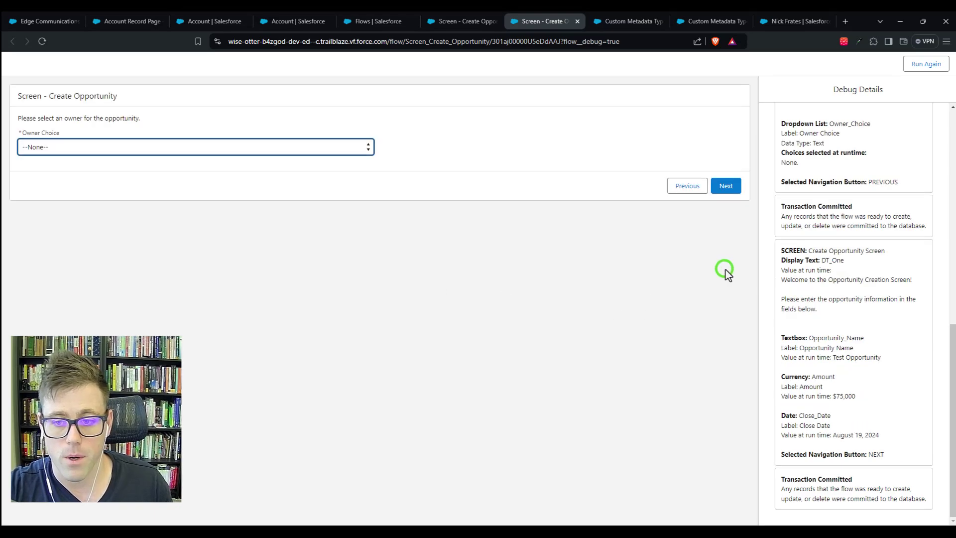
pyautogui.click(136, 148)
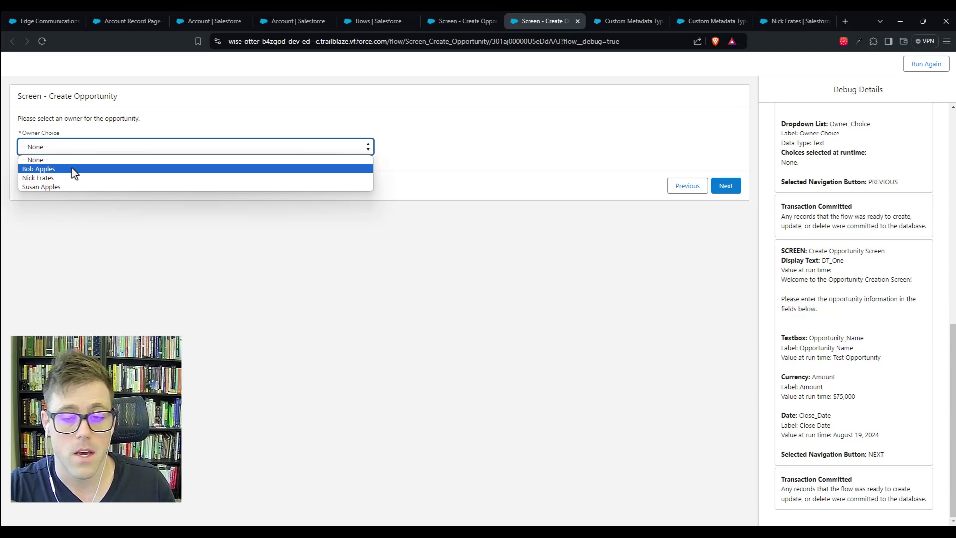
# Step: Examine the Label and Amount values of all Opportunity Owners records against the Owner Choice options offered
pyautogui.click(455, 21)
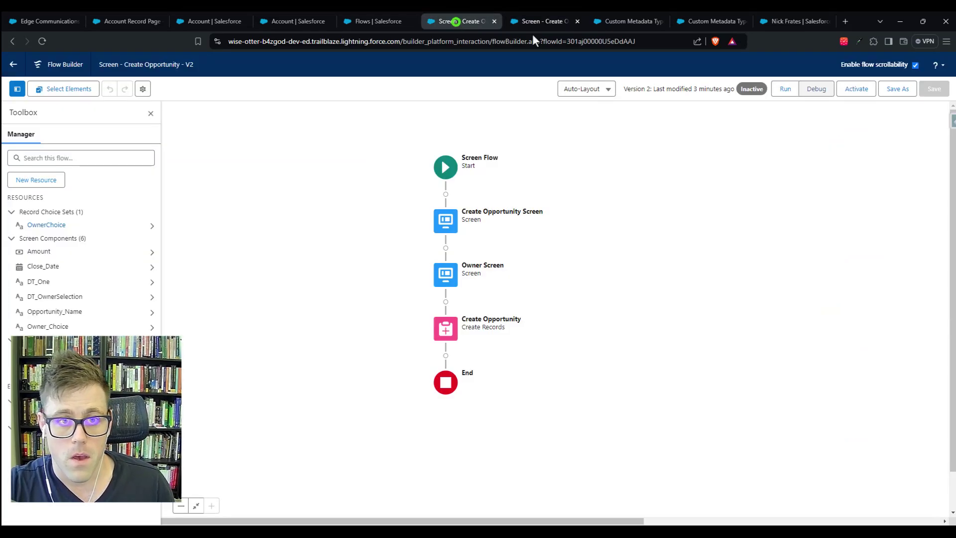
pyautogui.click(647, 22)
pyautogui.click(459, 311)
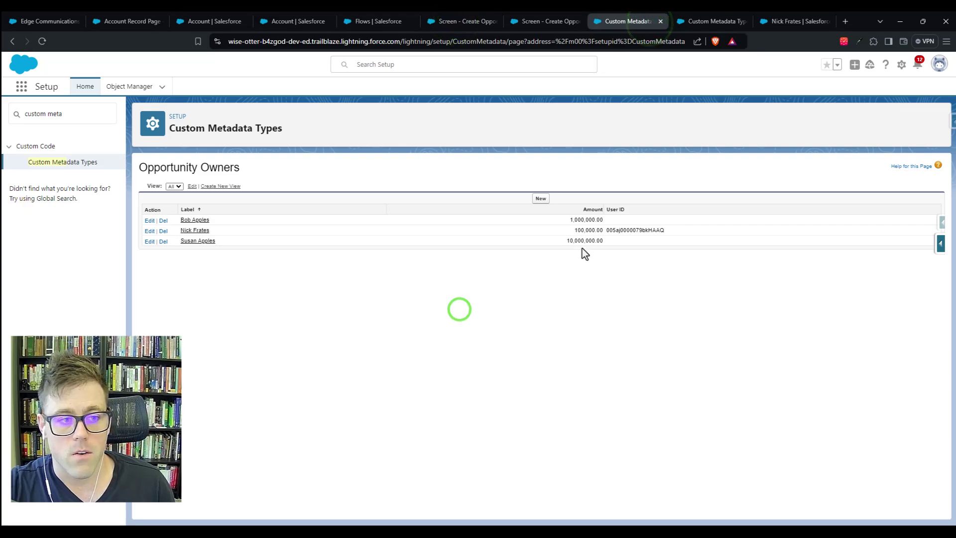
pyautogui.click(557, 242)
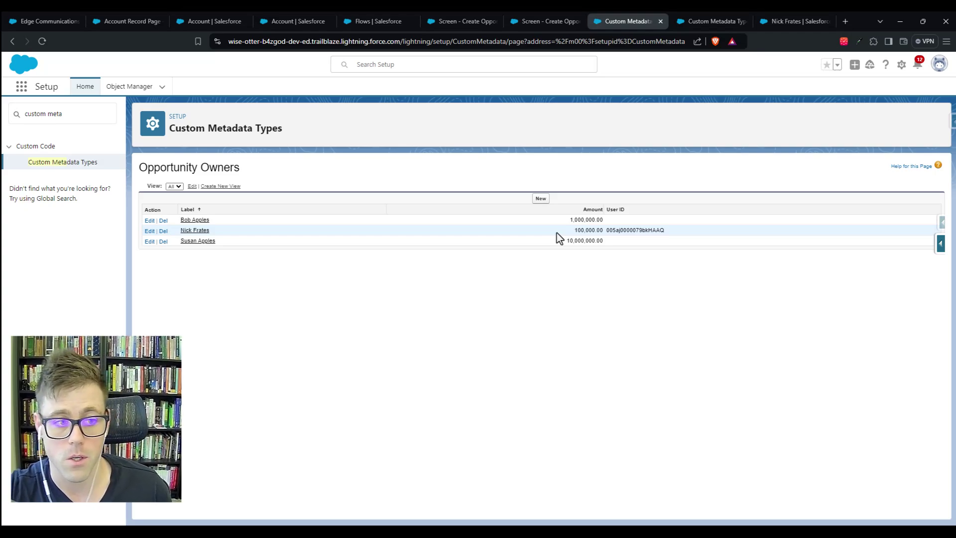
pyautogui.moveTo(211, 221); pyautogui.dragTo(179, 220)
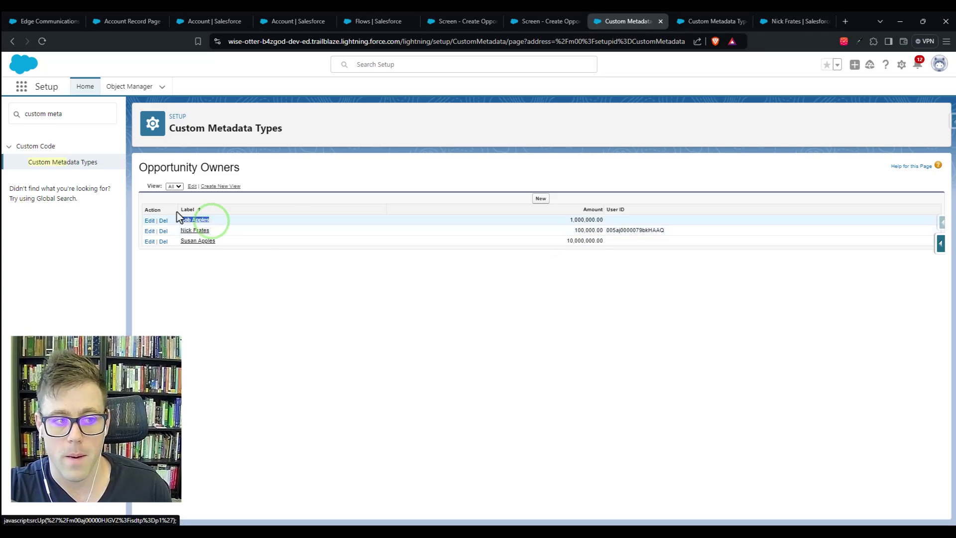
# Step: Check the Amount value of the last record in the Opportunity Owners list
pyautogui.click(561, 242)
pyautogui.moveTo(561, 241); pyautogui.dragTo(606, 241)
pyautogui.click(586, 282)
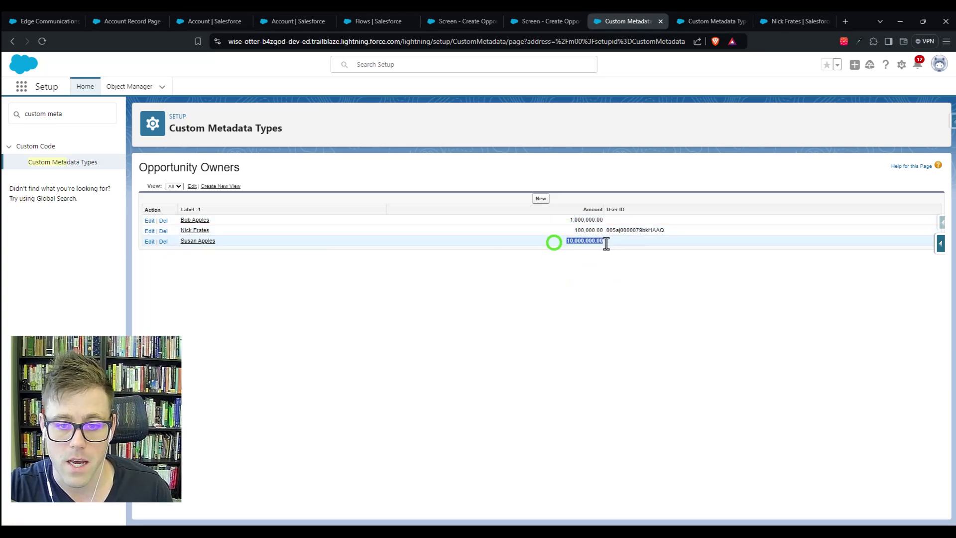
pyautogui.click(589, 258)
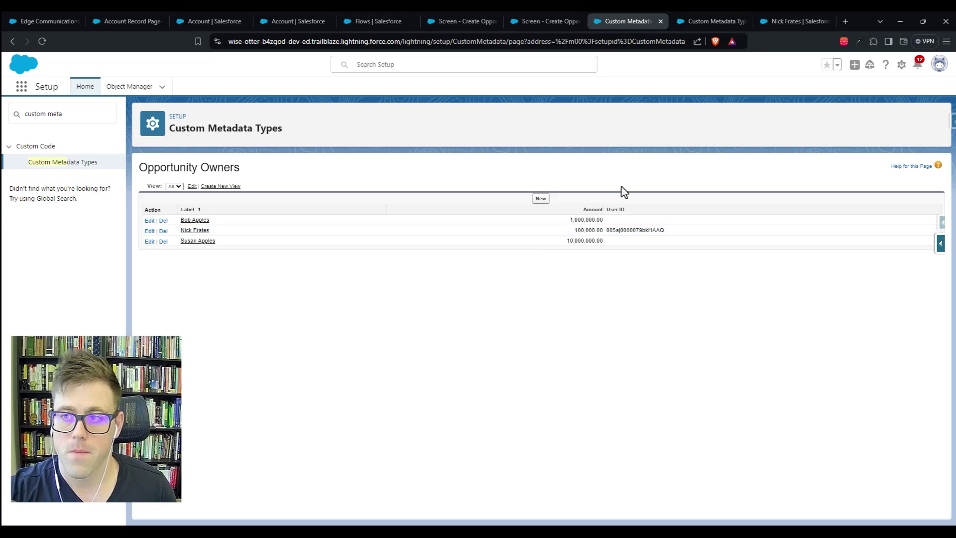
# Step: Return to the Screen - Create Opportunity flow and add an OwnerId field to the Create Opportunity element's field values
pyautogui.click(539, 12)
pyautogui.click(453, 15)
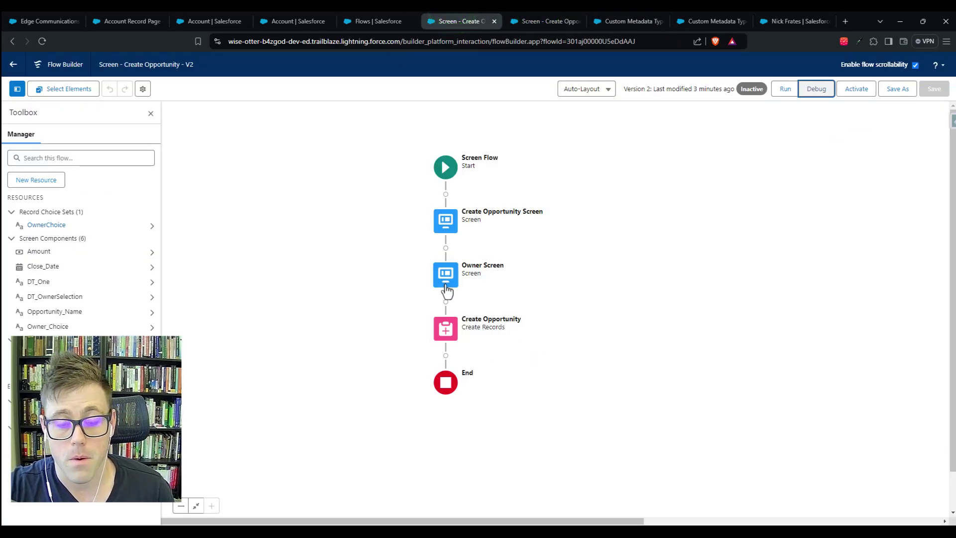
pyautogui.click(449, 330)
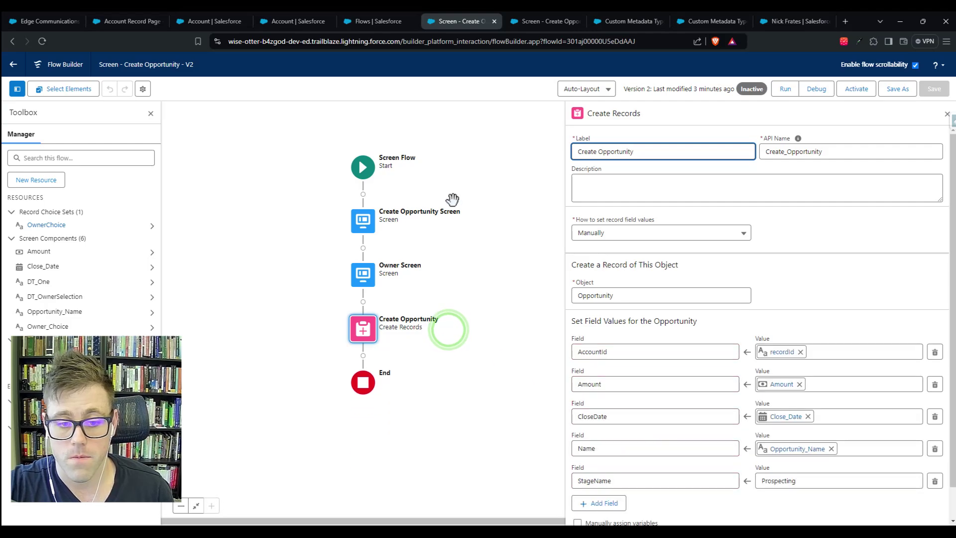
pyautogui.click(604, 503)
pyautogui.click(608, 437)
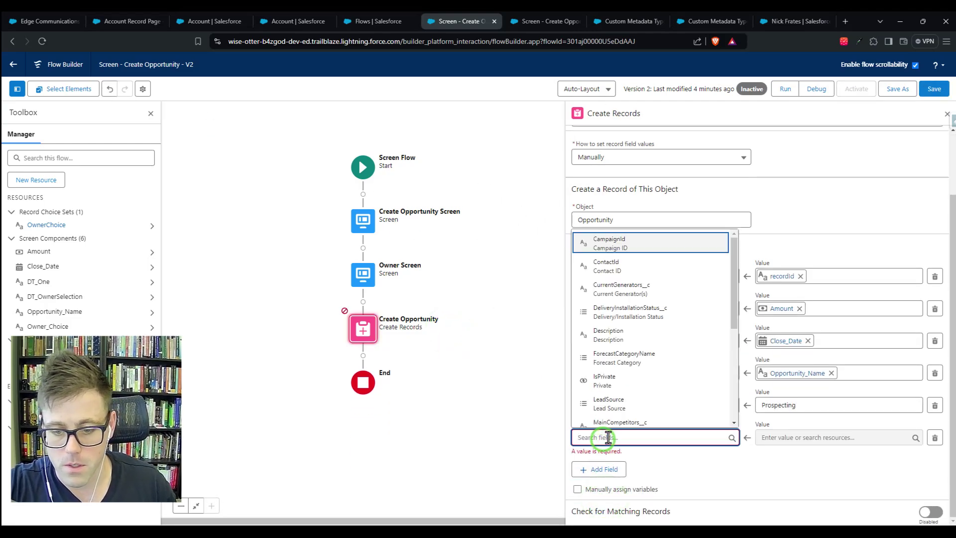
pyautogui.write('owner')
pyautogui.click(606, 416)
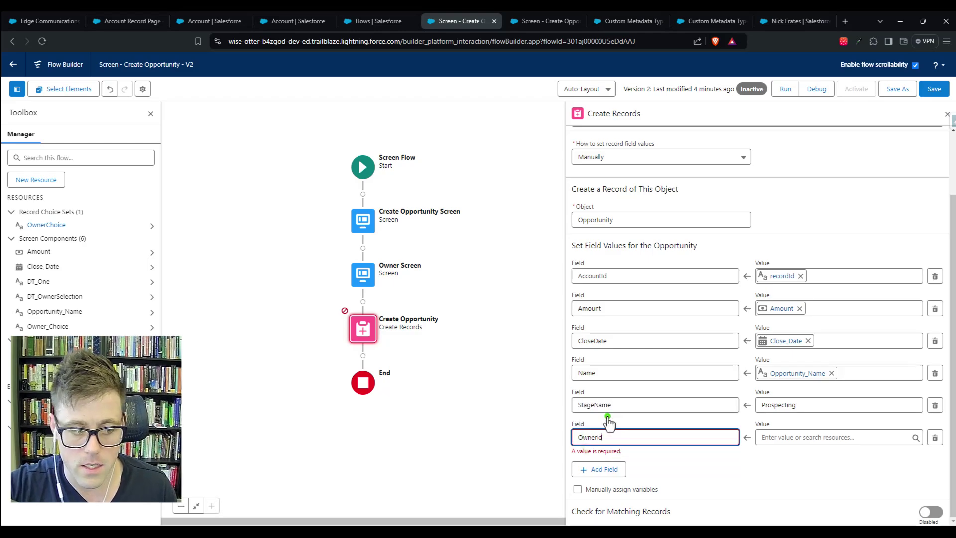
# Step: Map the OwnerId field to the Owner_Choice screen component
pyautogui.click(780, 437)
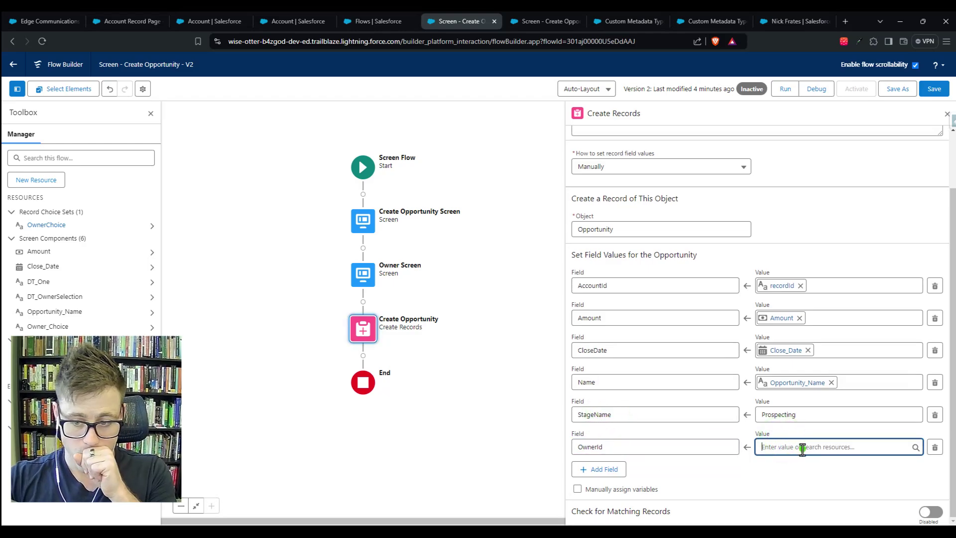
pyautogui.click(800, 446)
pyautogui.scroll(-5, 820, 291)
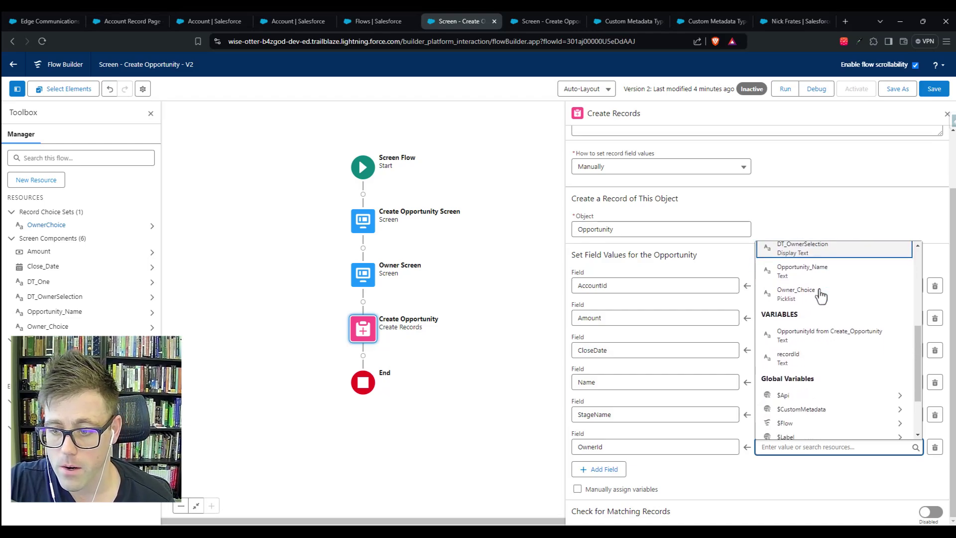
pyautogui.scroll(1, 832, 378)
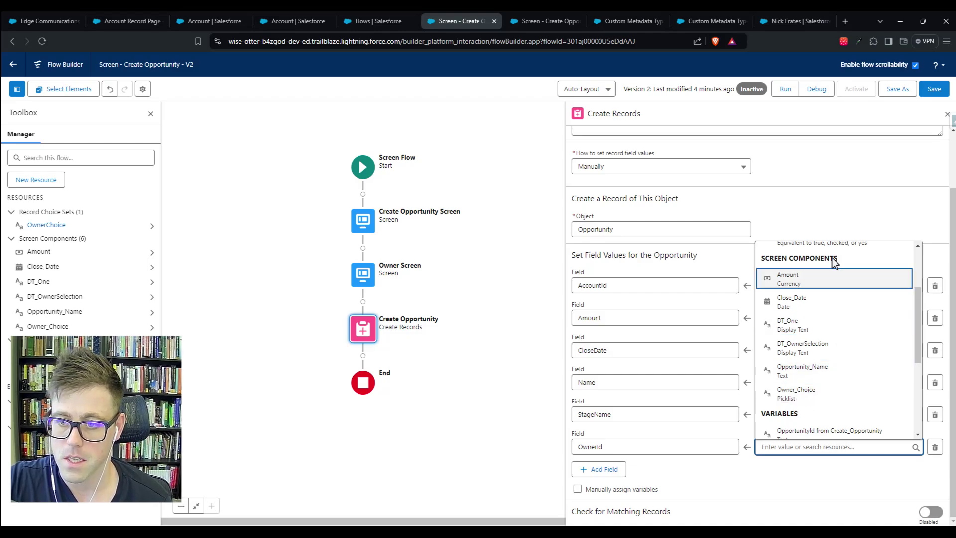
pyautogui.click(788, 393)
pyautogui.click(764, 498)
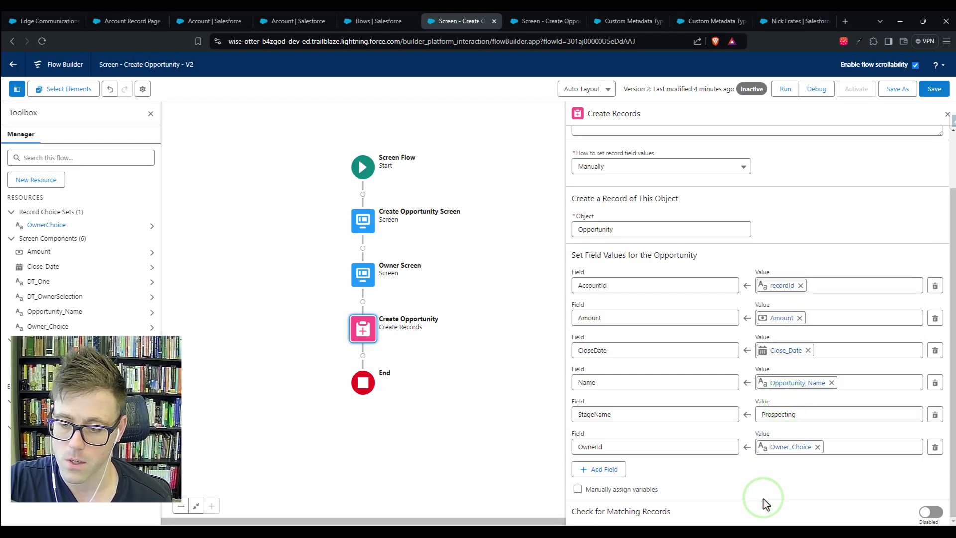
# Step: Review the OwnerChoice record choice set's Amount__c filter, sort order, choice label and User_ID__c choice value, and close it unchanged
pyautogui.click(36, 224)
pyautogui.scroll(-5, 394, 321)
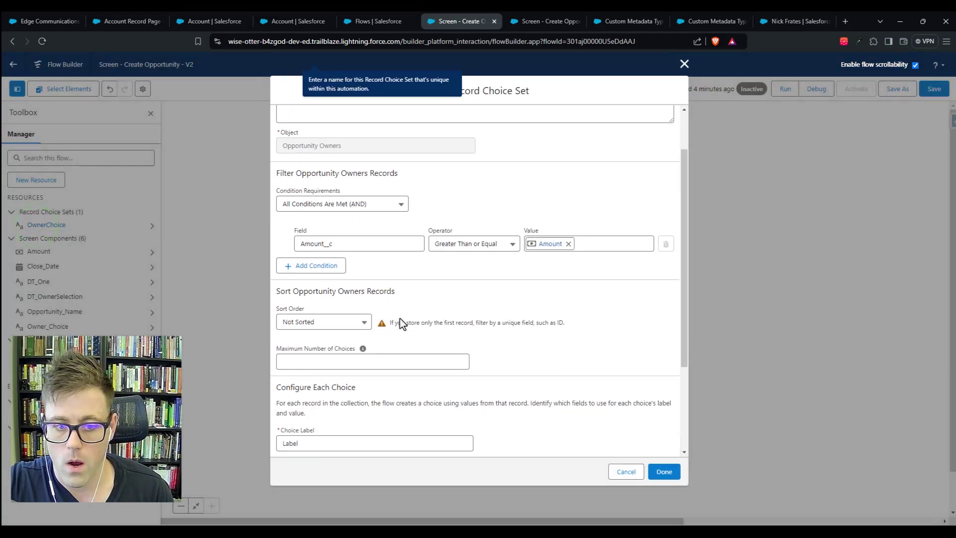
pyautogui.scroll(3, 667, 269)
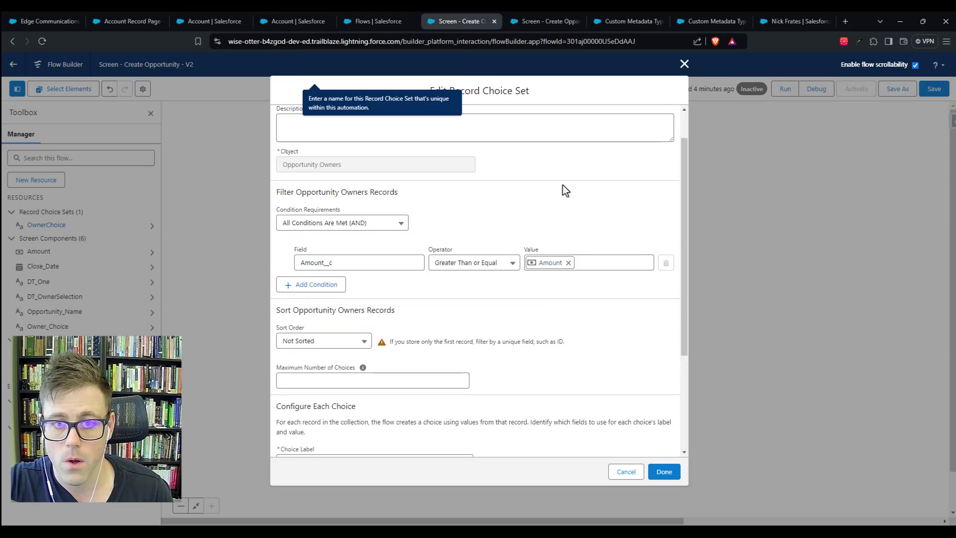
pyautogui.scroll(-3, 365, 234)
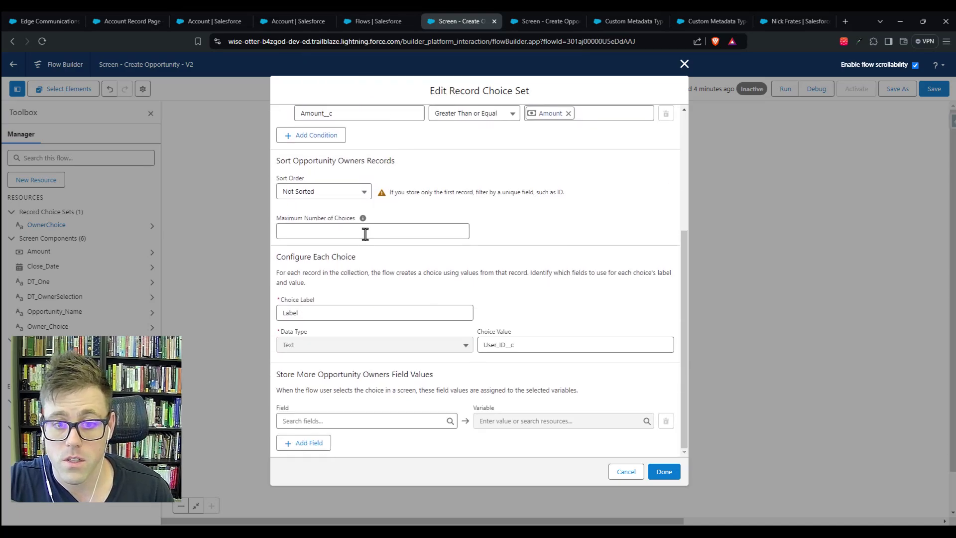
pyautogui.doubleClick(530, 343)
pyautogui.click(539, 319)
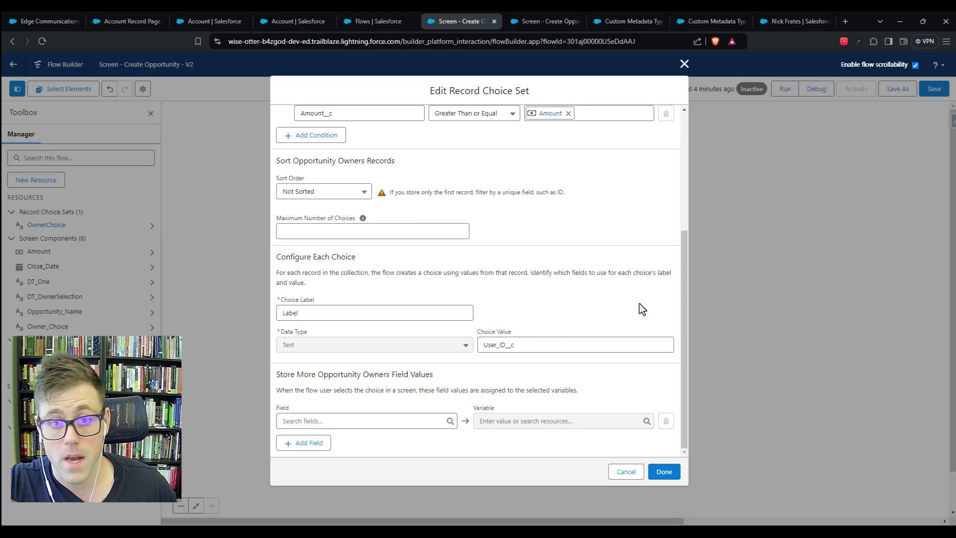
pyautogui.click(659, 472)
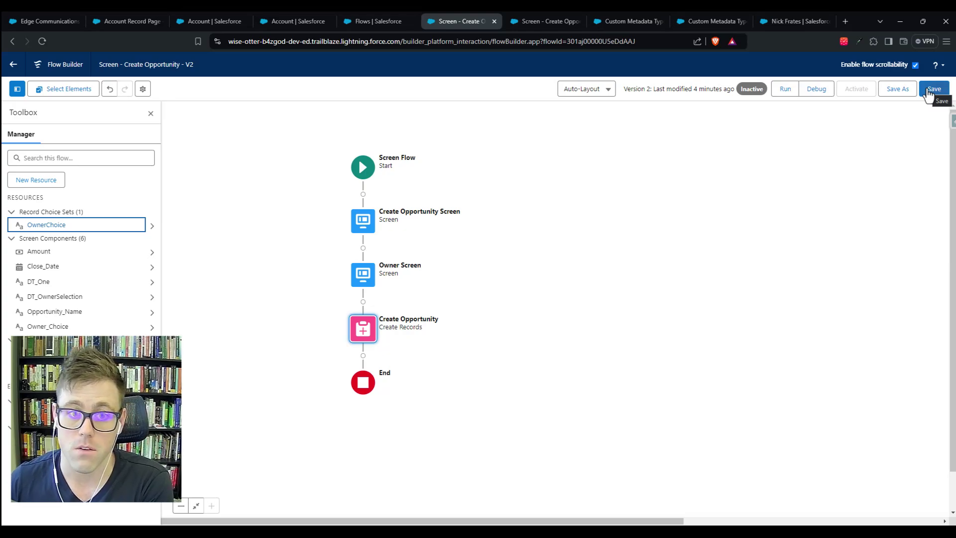
# Step: Save the Screen - Create Opportunity flow and activate version 2
pyautogui.moveTo(275, 330); pyautogui.dragTo(411, 379)
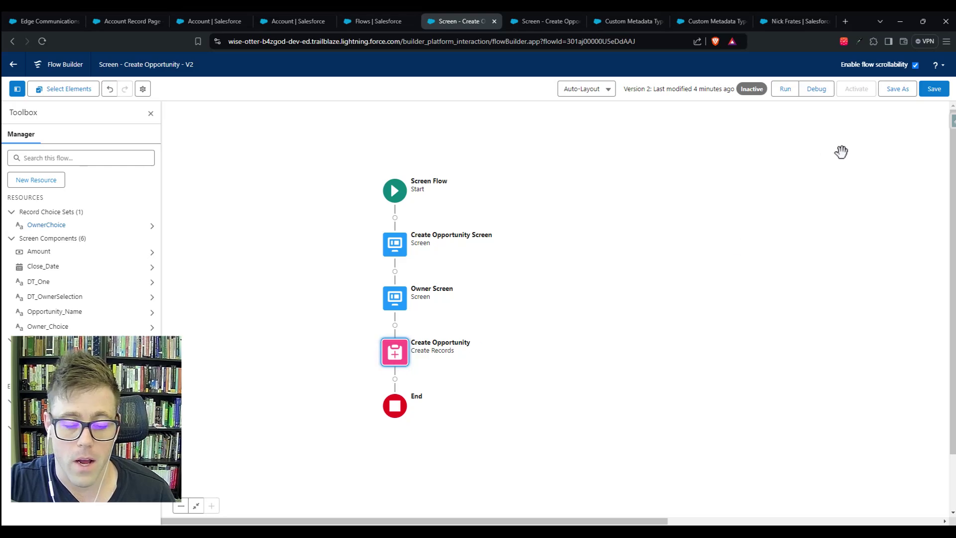
pyautogui.click(935, 88)
pyautogui.moveTo(662, 222); pyautogui.dragTo(720, 227)
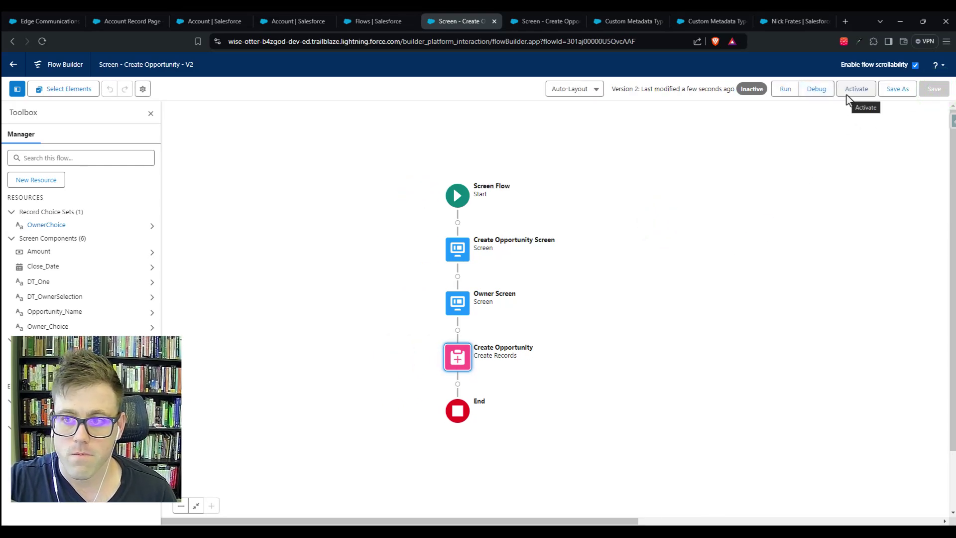
pyautogui.click(847, 94)
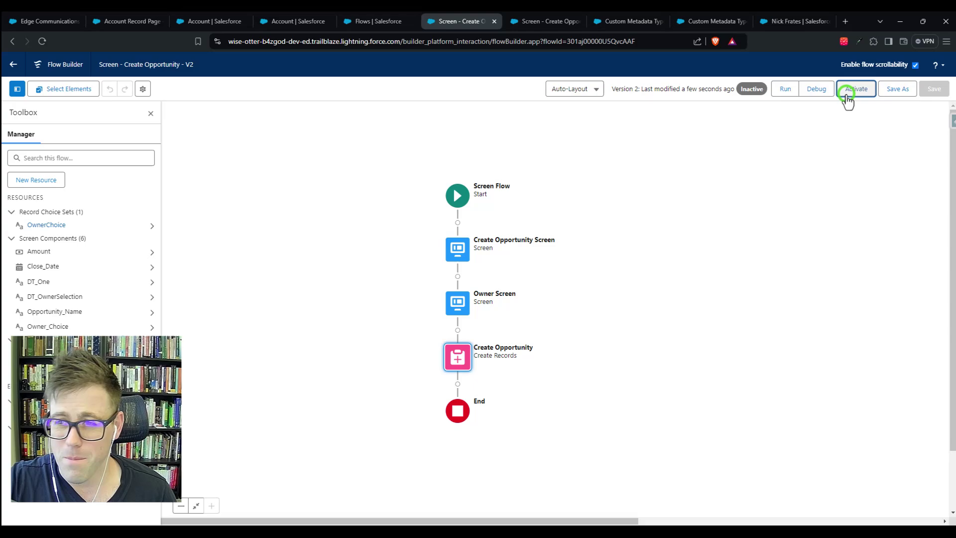
# Step: Reload the Edge Communications account page and launch its Create Opportunity action
pyautogui.click(52, 24)
pyautogui.click(44, 42)
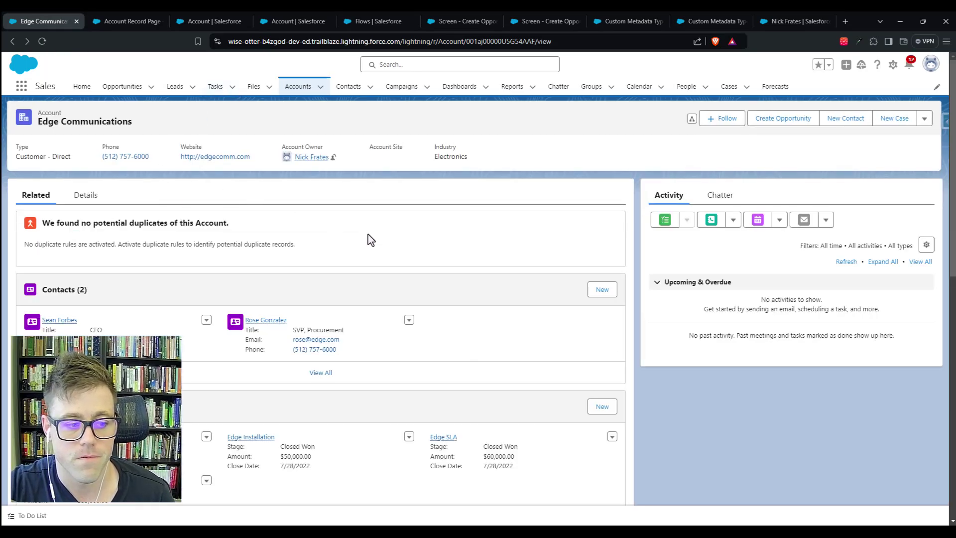
pyautogui.scroll(-3, 368, 239)
pyautogui.scroll(3, 854, 181)
pyautogui.click(791, 124)
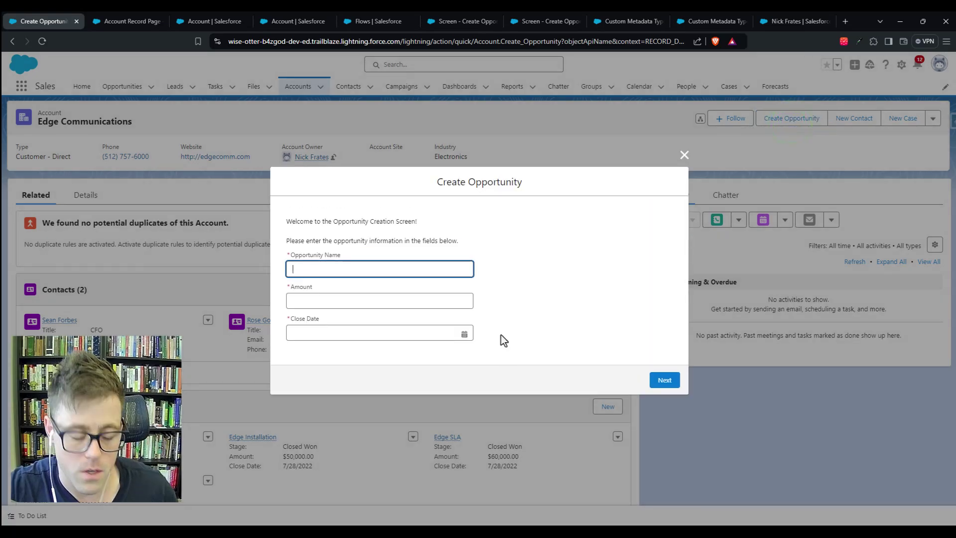
# Step: Fill in the opportunity with name Test Opportunity, amount 750000 and close date Aug 19, 2024
pyautogui.write('Test ')
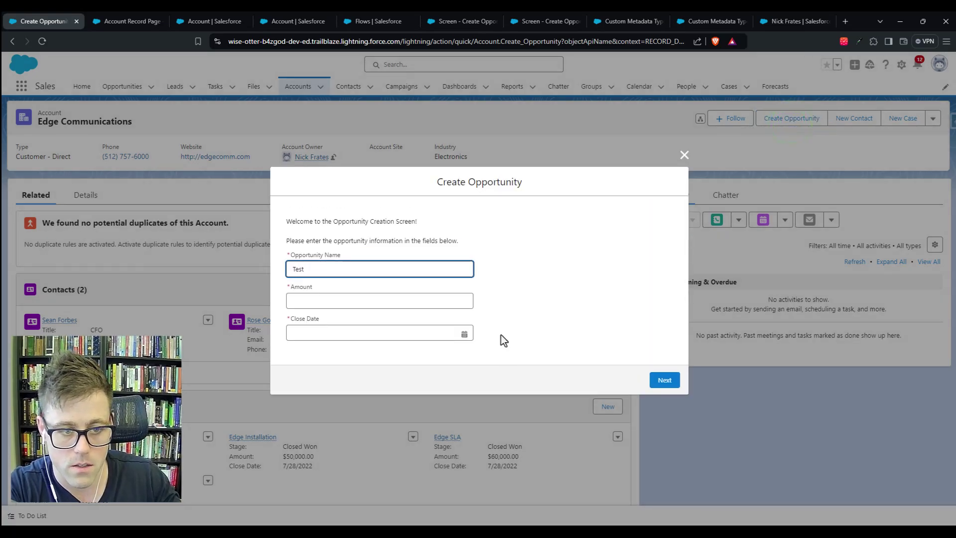
pyautogui.write('Opportunity')
pyautogui.press('Tab')
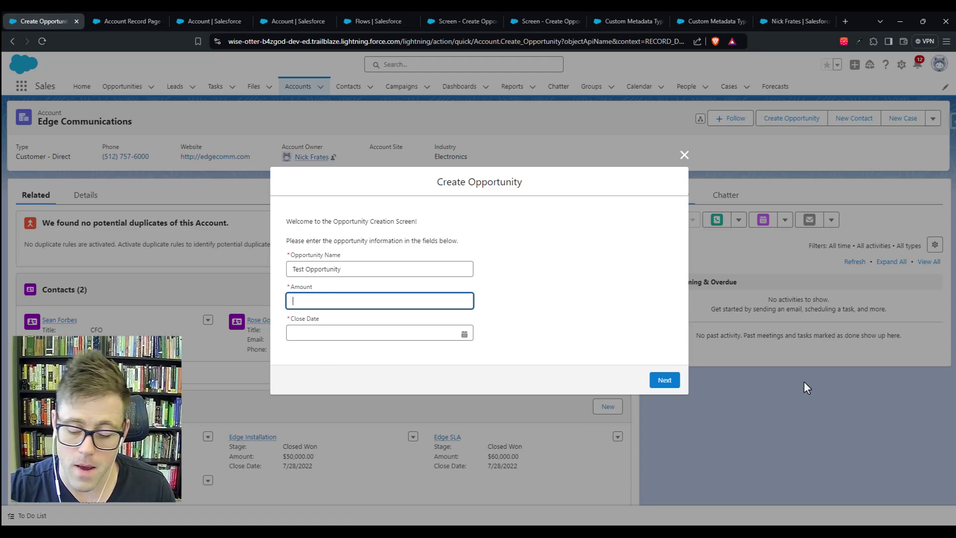
pyautogui.write('750')
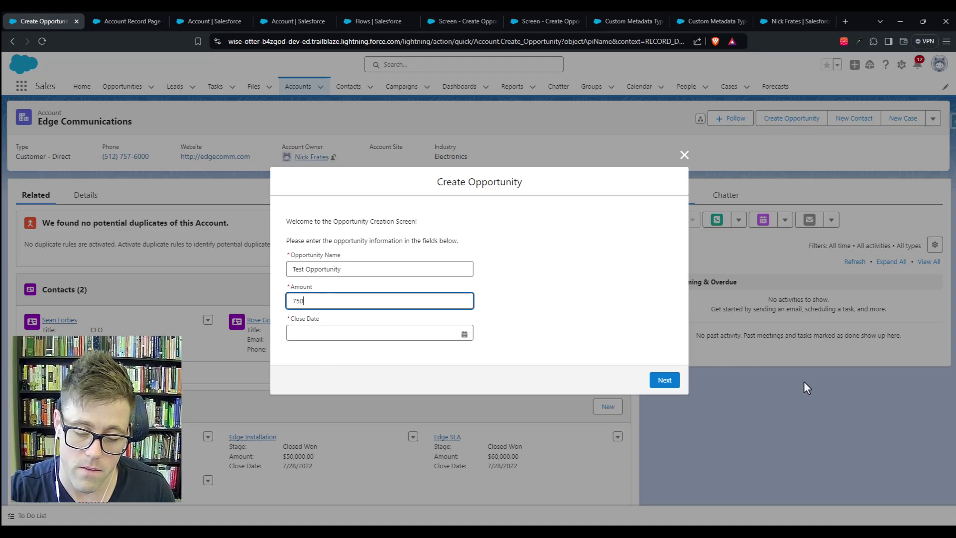
pyautogui.write('000')
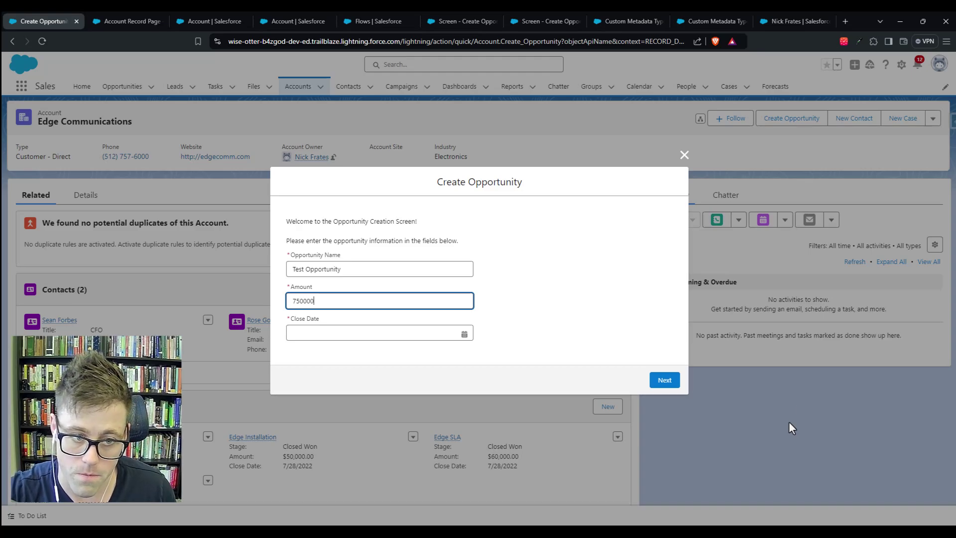
pyautogui.click(386, 332)
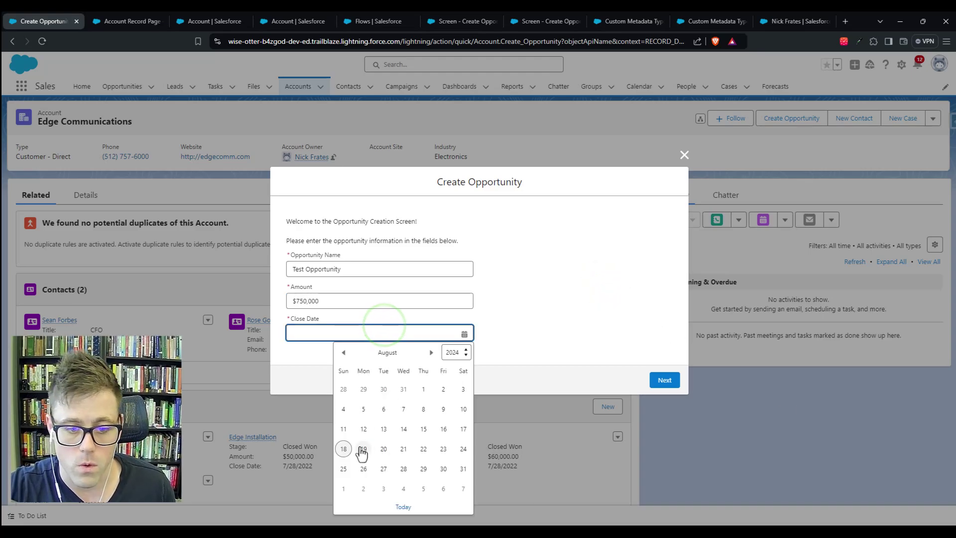
pyautogui.click(360, 445)
pyautogui.click(616, 243)
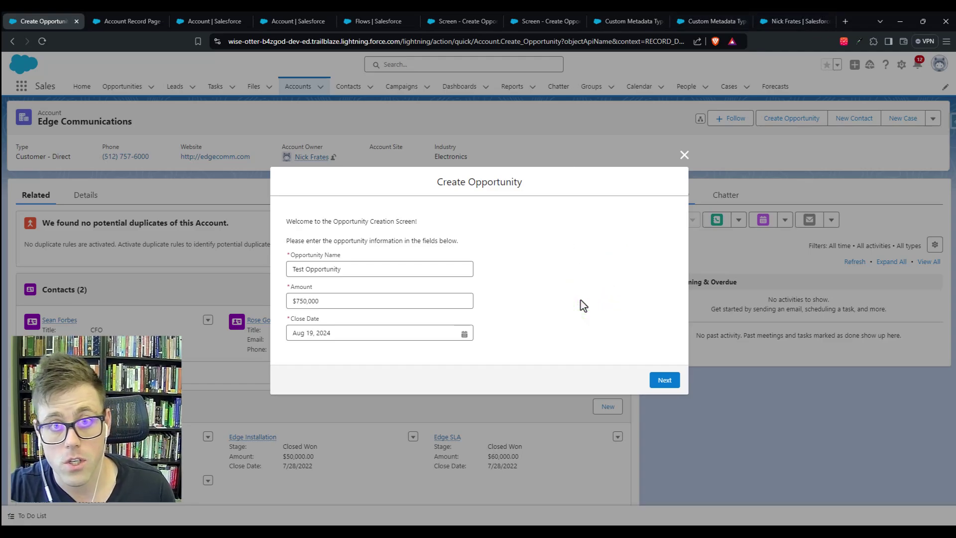
# Step: Submit the opportunity details and show the Owner Choice options on the owner screen
pyautogui.click(663, 380)
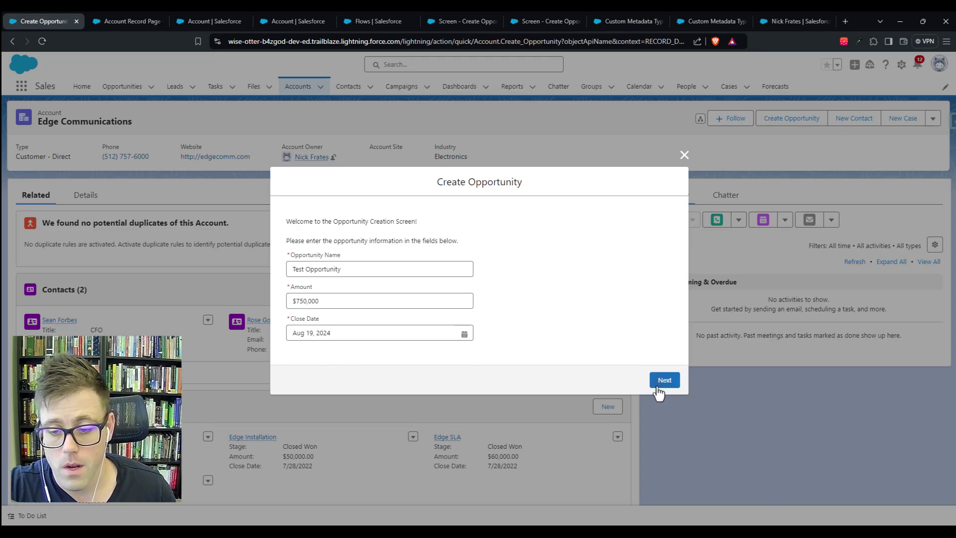
pyautogui.click(662, 384)
pyautogui.click(342, 286)
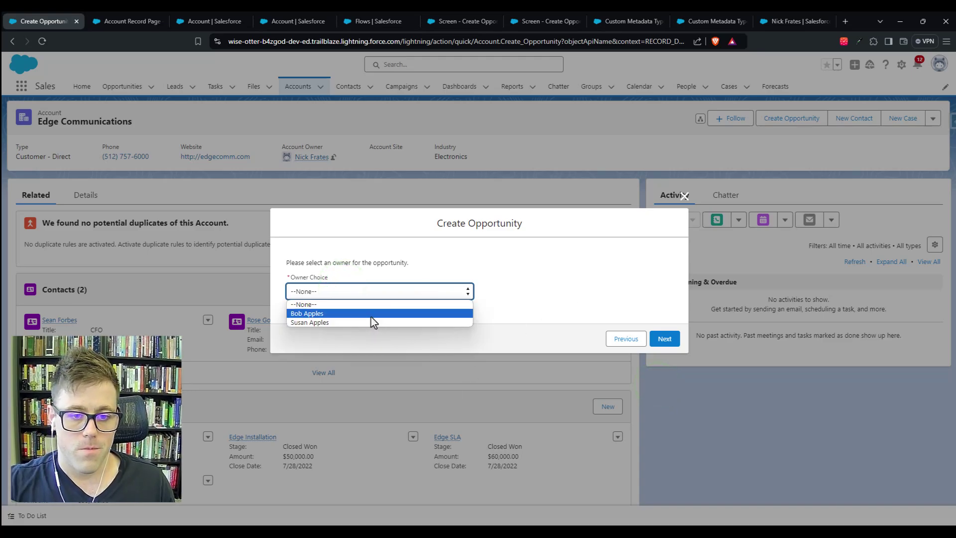
pyautogui.click(579, 290)
pyautogui.click(345, 292)
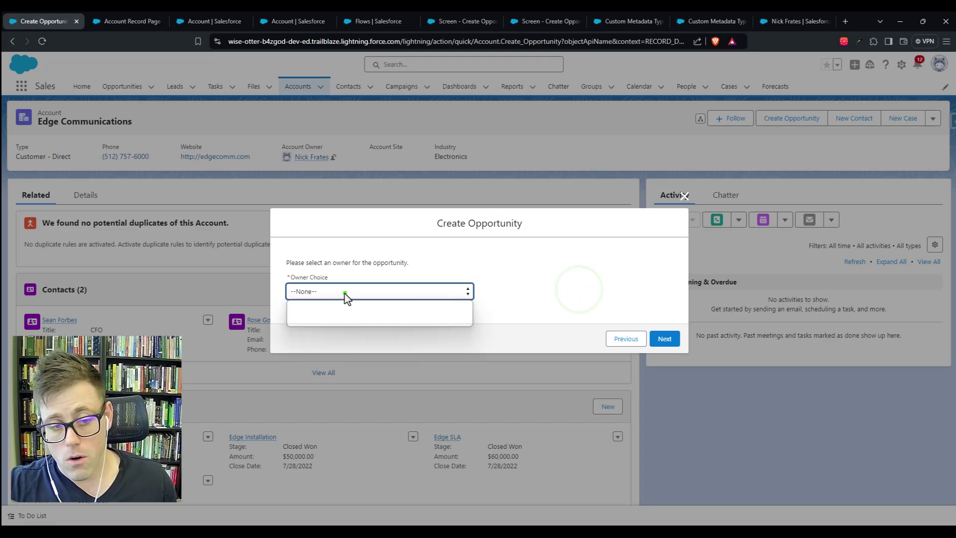